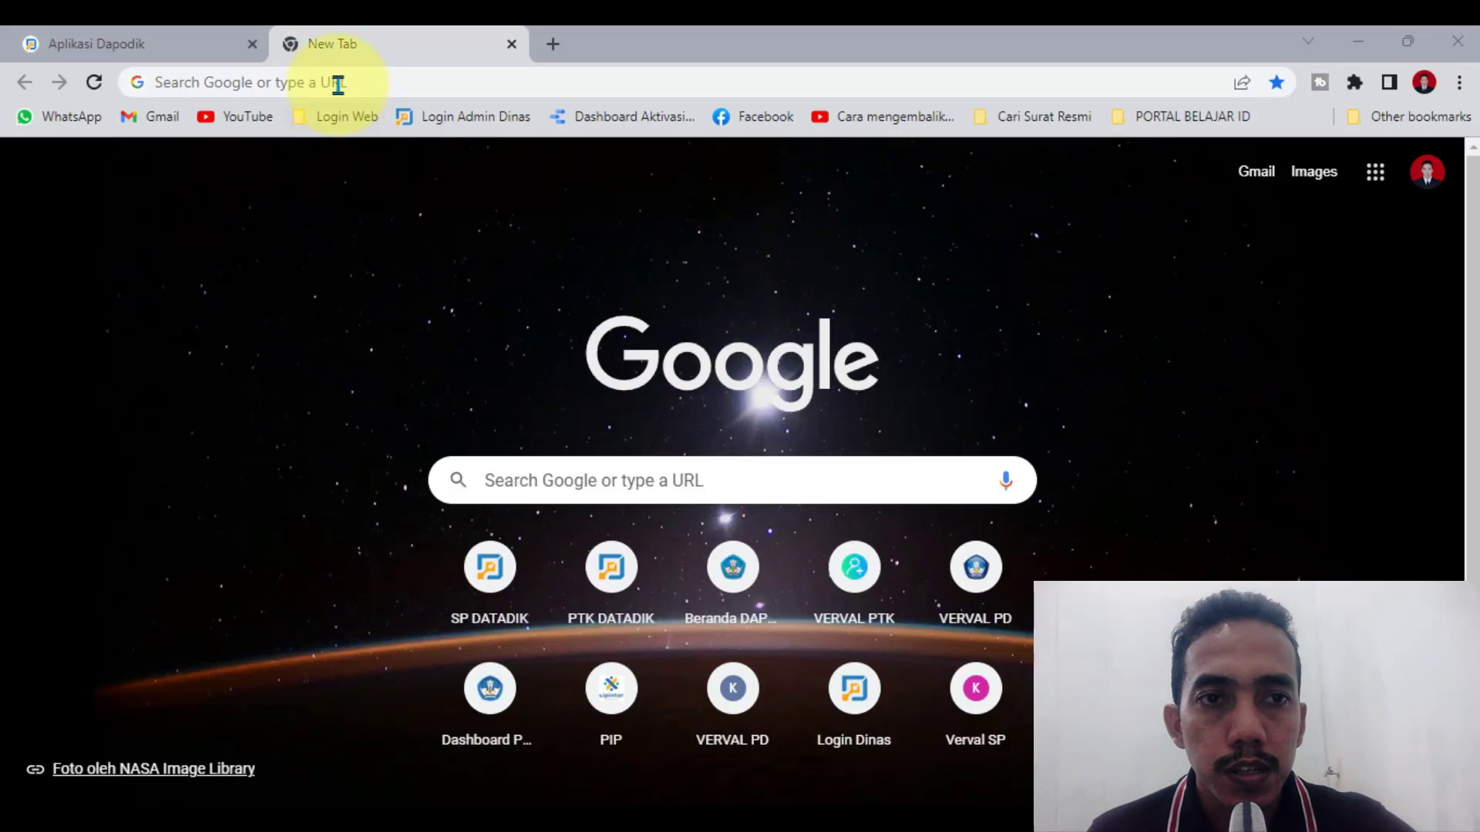
Step: Open the ANBK website of the Asesmen Nasional 2022
click(336, 79)
text(anbk)
key(Return)
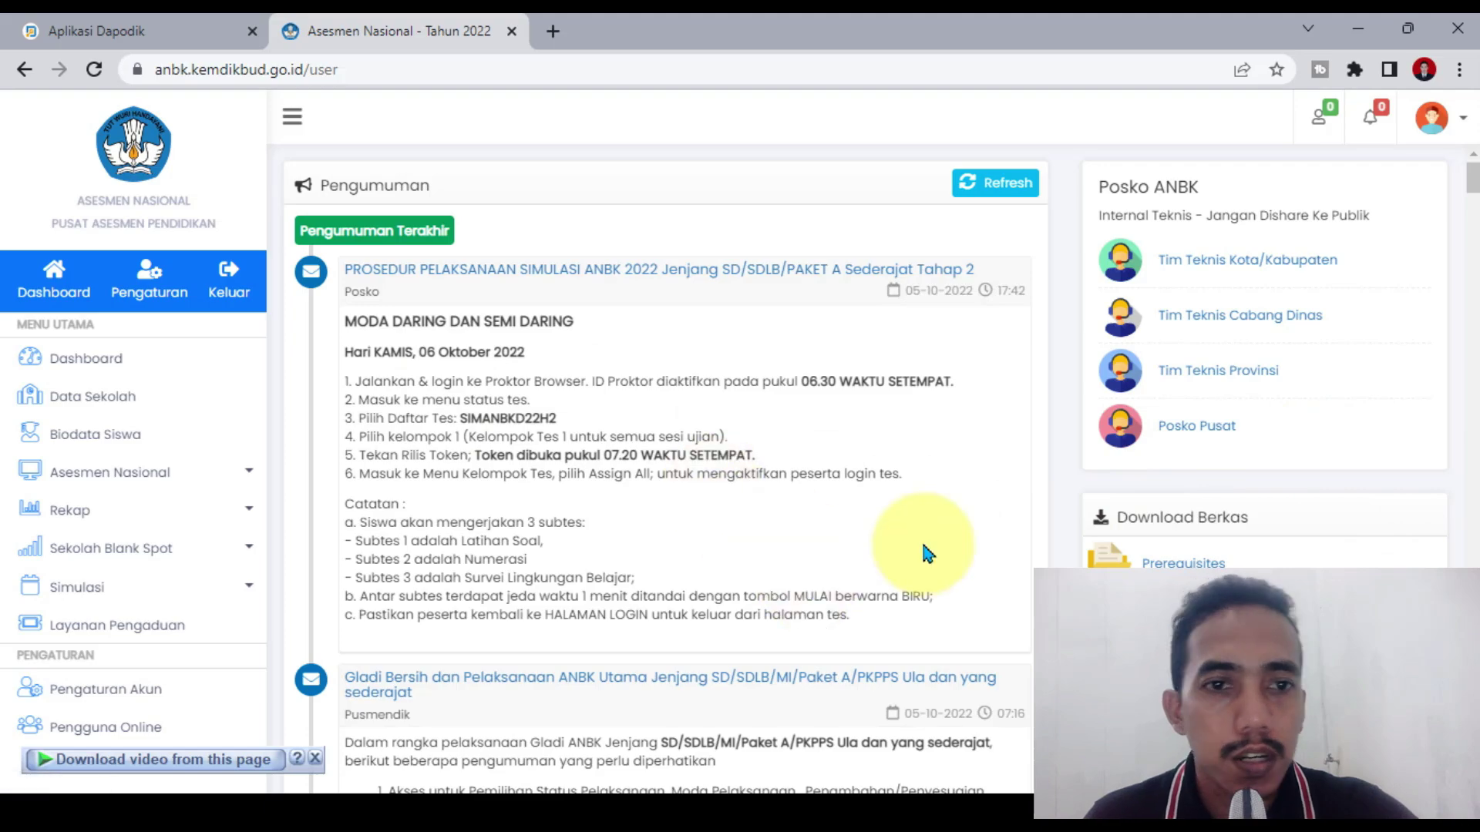
Step: Read the numbered points of the Gladi Bersih dan Pelaksanaan ANBK Utama announcement, especially the data update deadline
scroll(928, 554, down, 5)
scroll(925, 553, down, 4)
scroll(925, 545, up, 1)
scroll(954, 634, down, 1)
scroll(953, 633, up, 3)
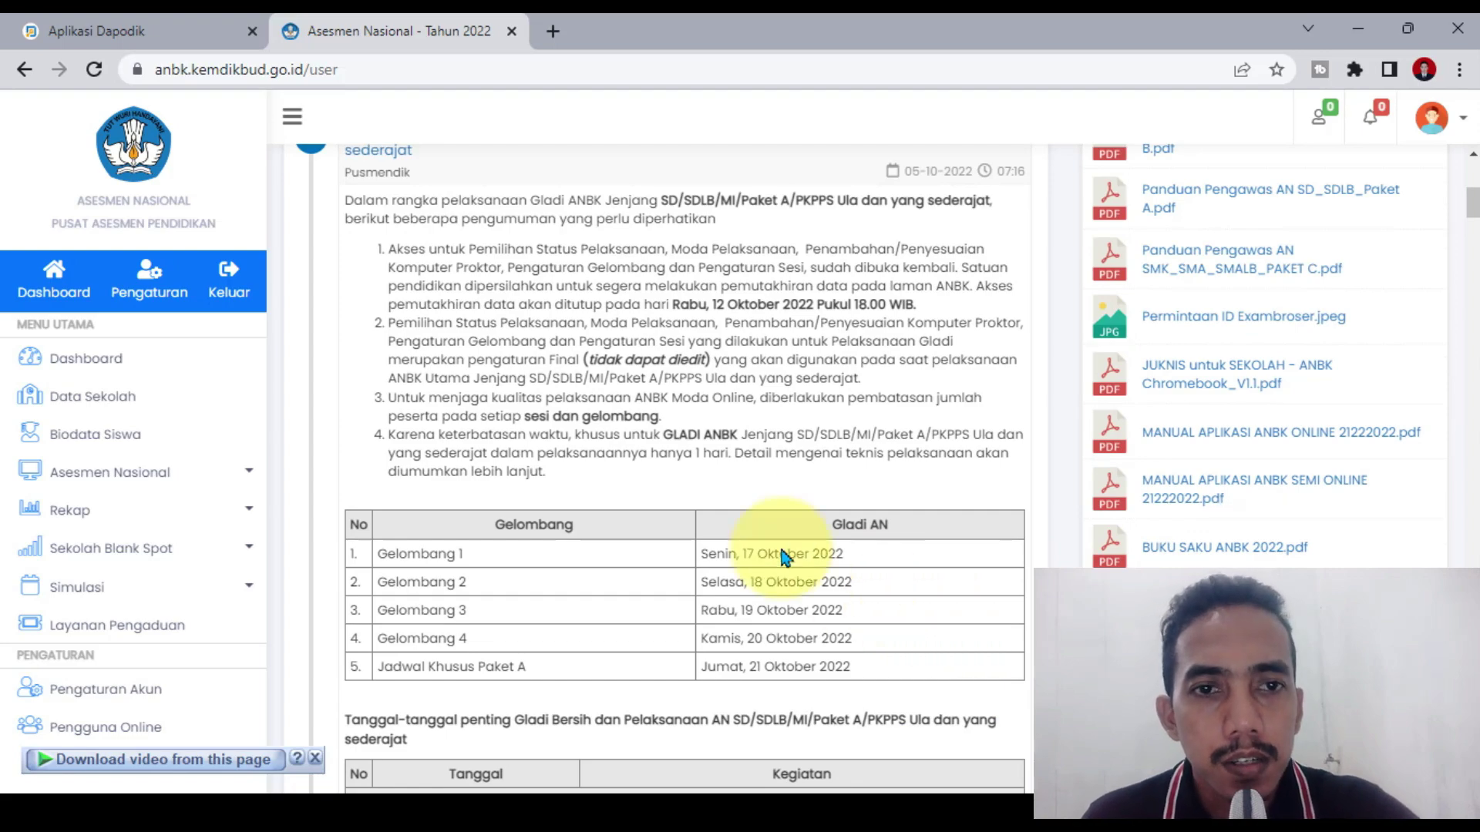
scroll(520, 440, up, 2)
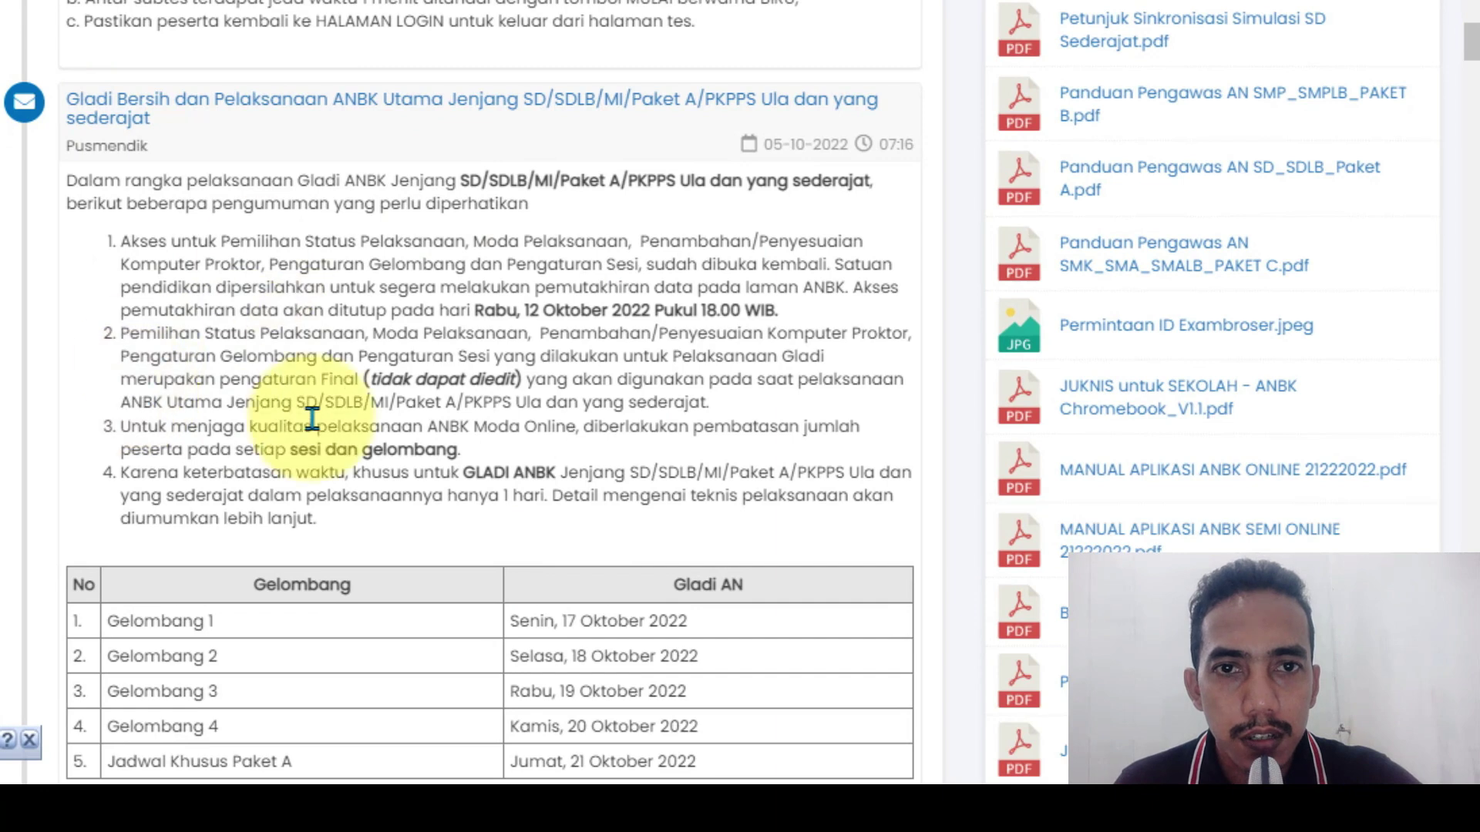
drag(121, 241, 851, 322)
click(847, 321)
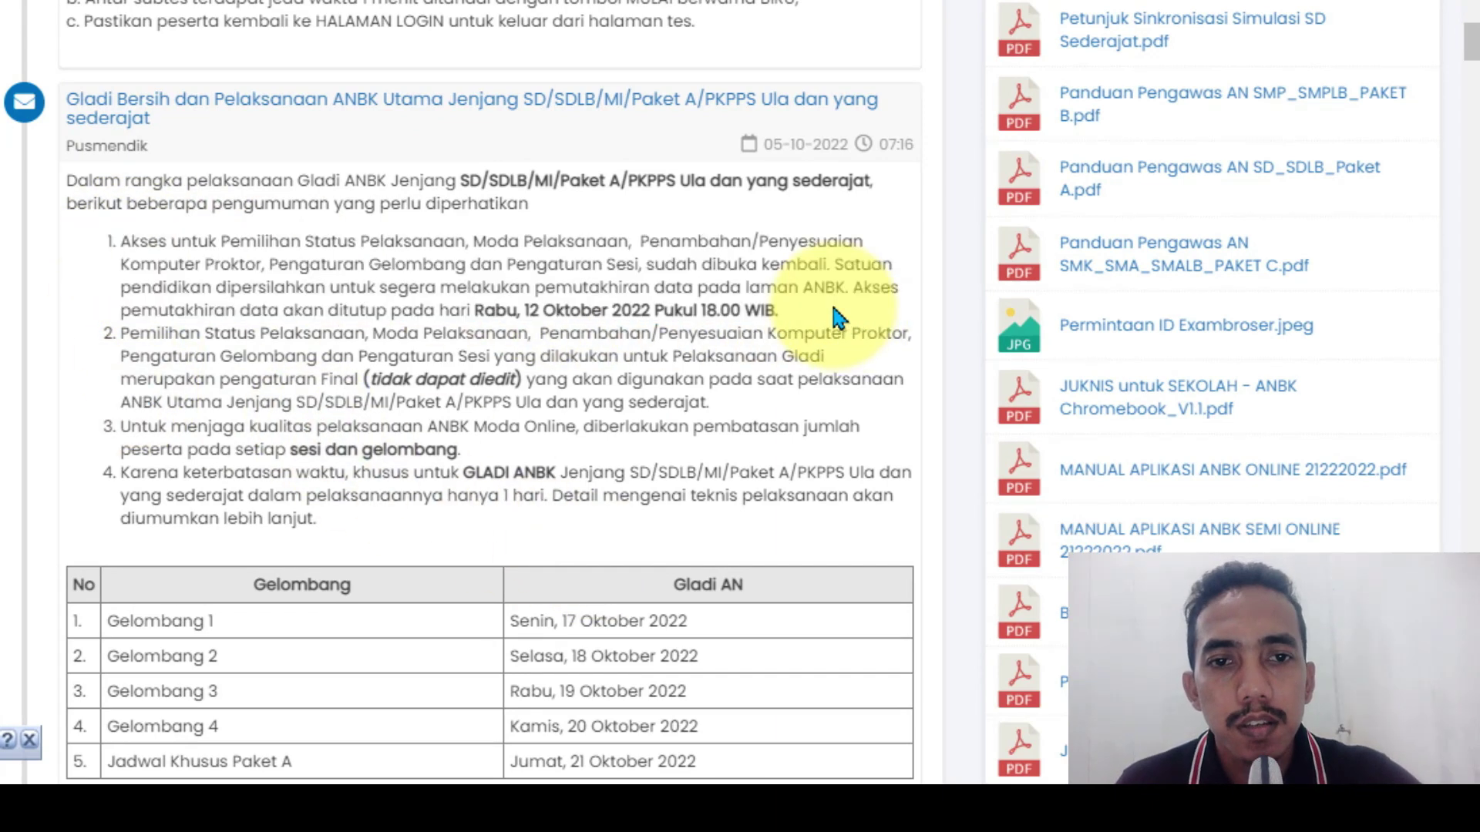
drag(466, 288, 821, 320)
click(822, 311)
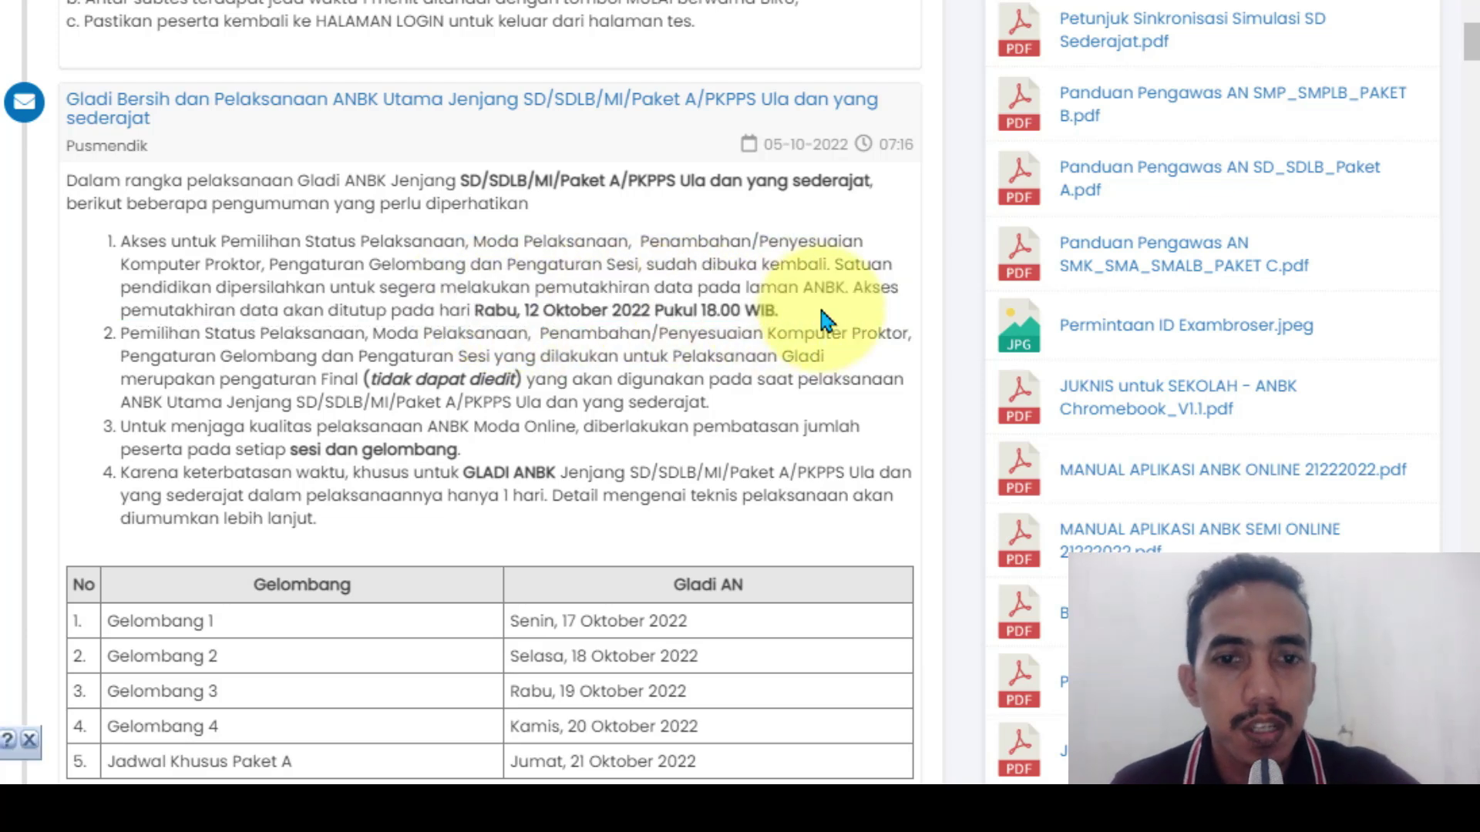
Step: Examine the rehearsal wave schedule and the important dates table for Gladi Bersih and Pelaksanaan
scroll(822, 320, down, 2)
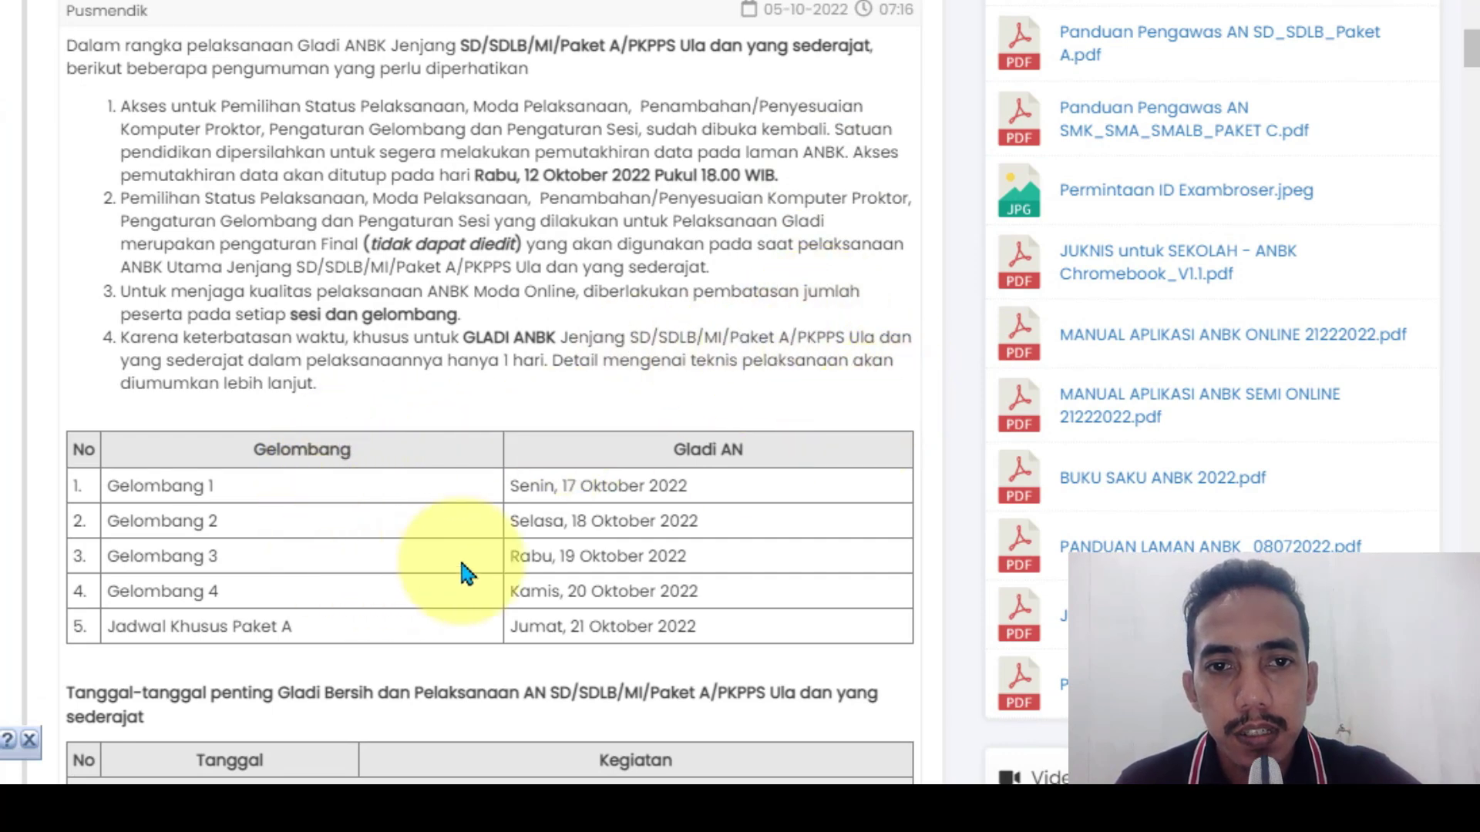
scroll(639, 292, down, 4)
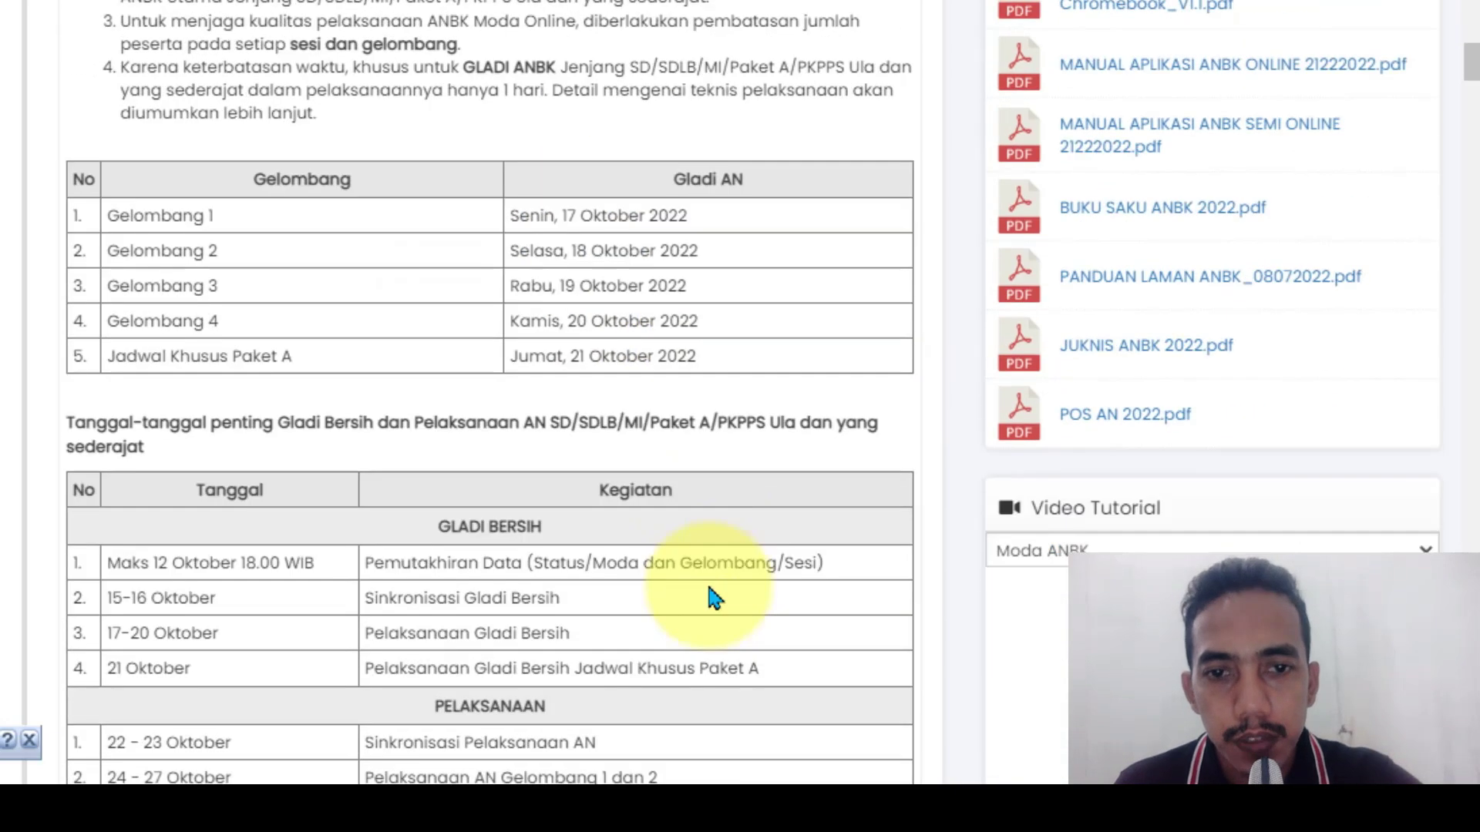
scroll(702, 509, down, 4)
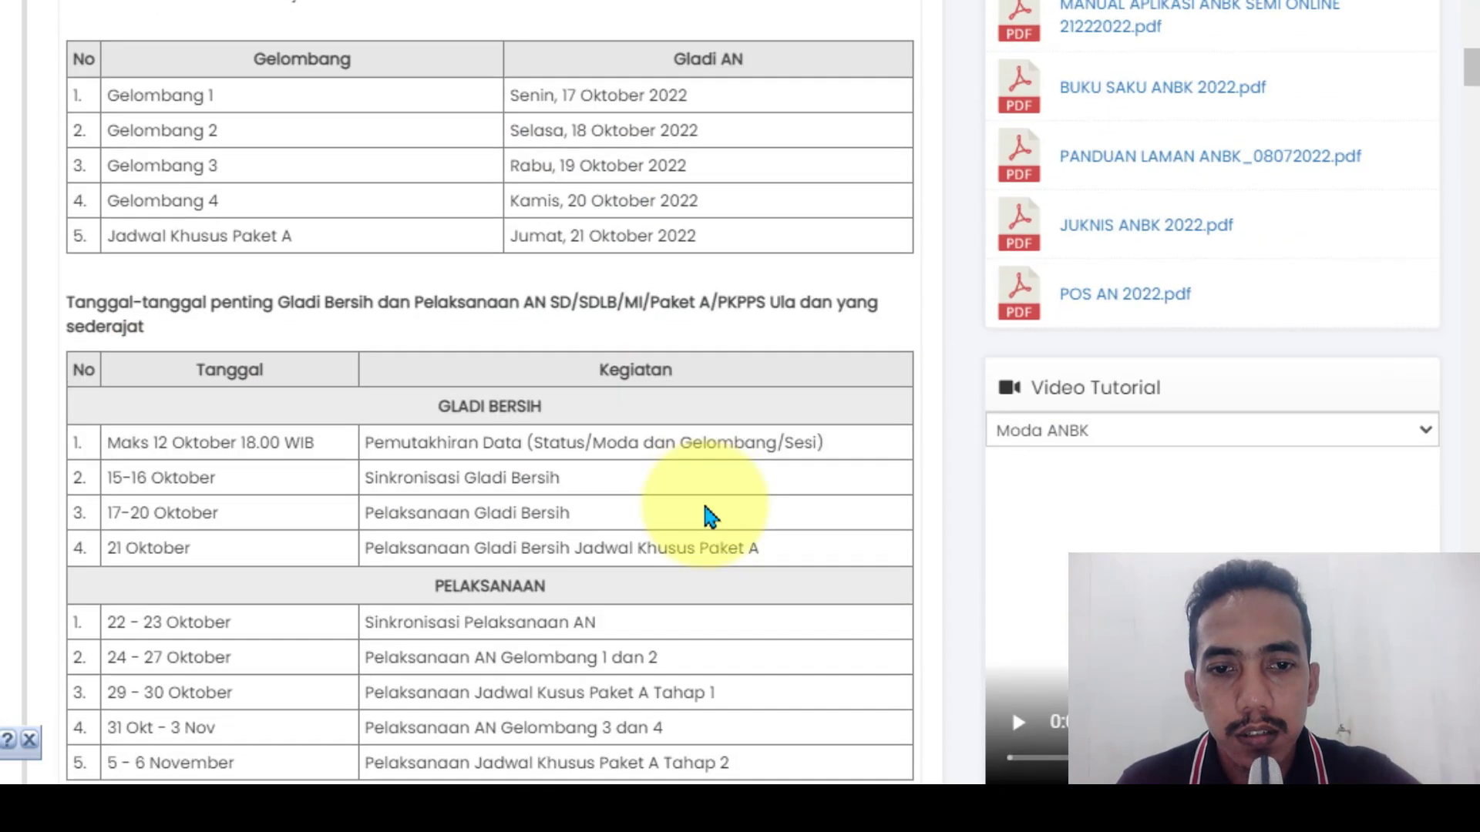
scroll(694, 524, up, 3)
scroll(693, 528, up, 3)
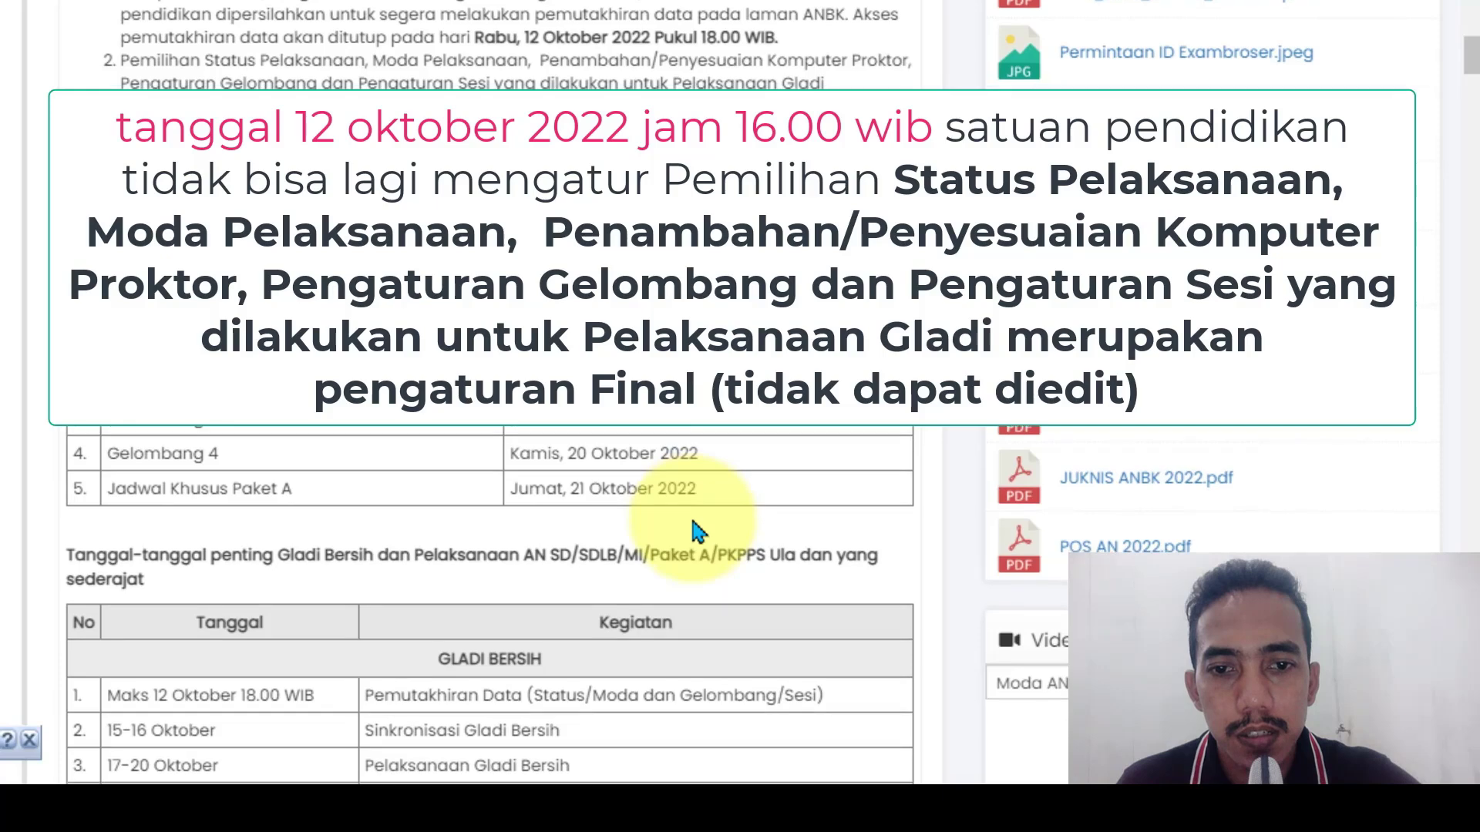
scroll(697, 517, down, 3)
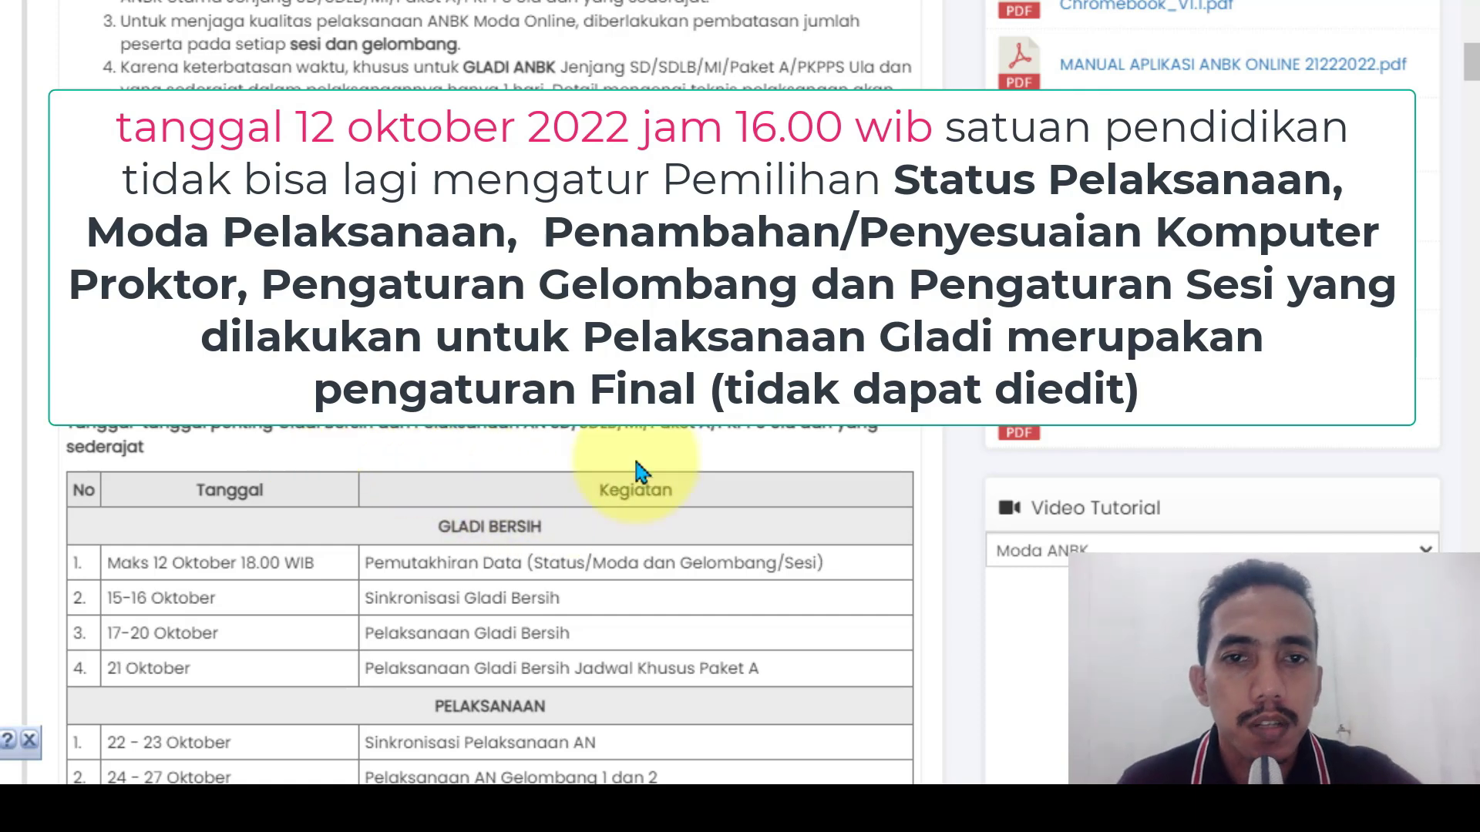
scroll(661, 537, up, 3)
scroll(661, 537, up, 1)
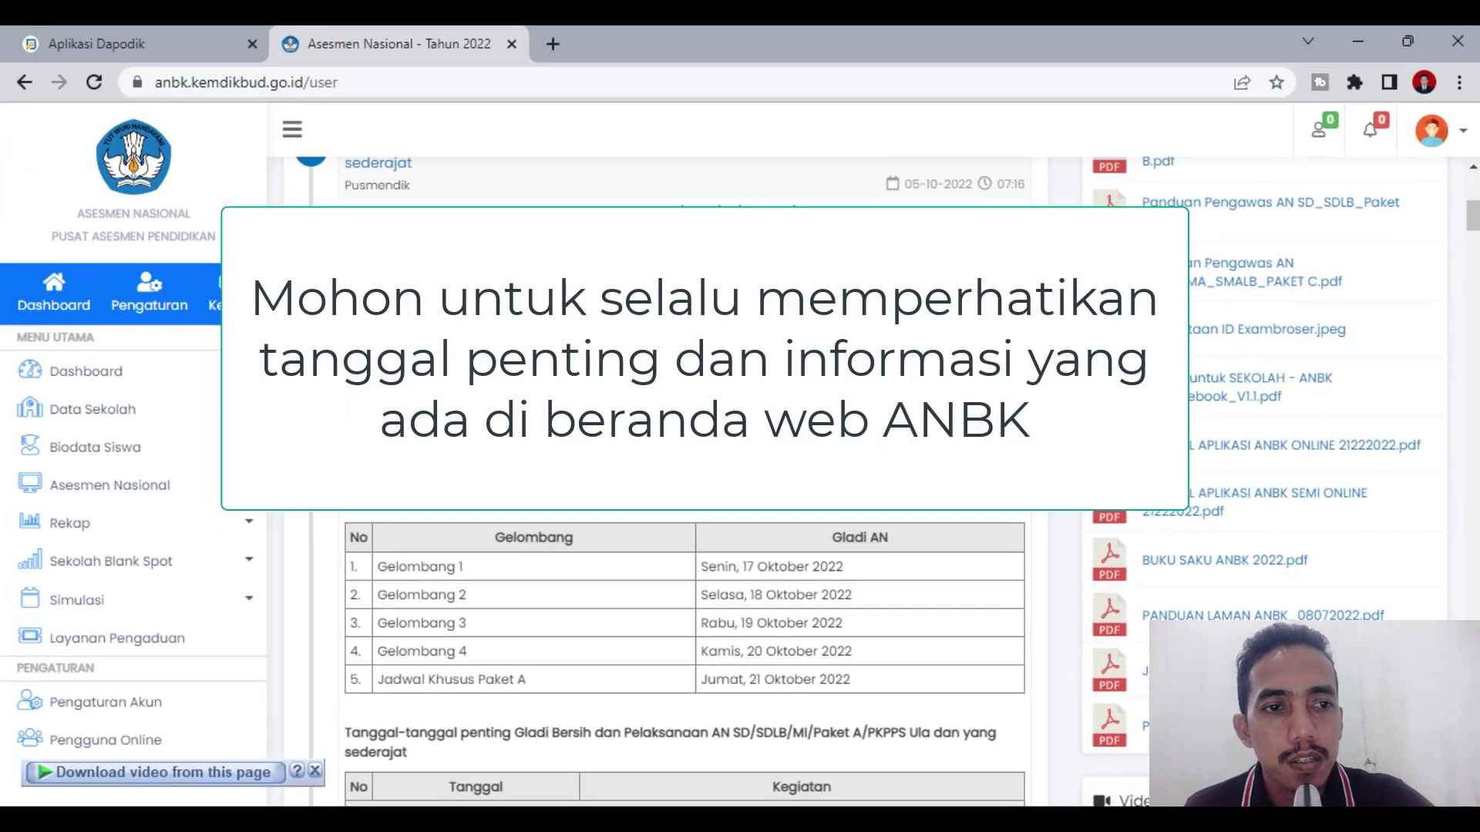
Step: Pull the student biodata from BIO-AN on the Biodata Siswa page and confirm the request
click(71, 449)
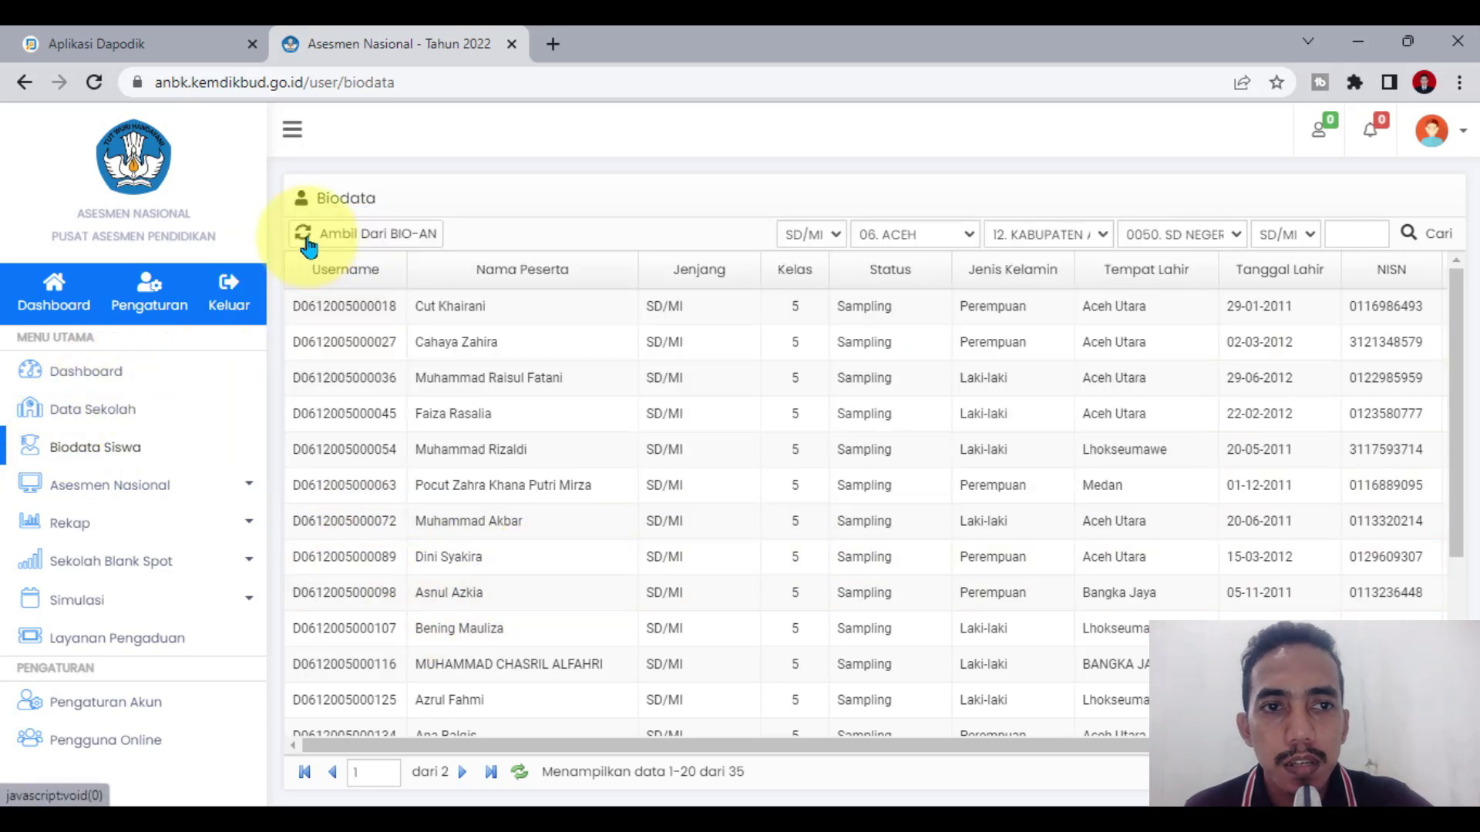
click(309, 246)
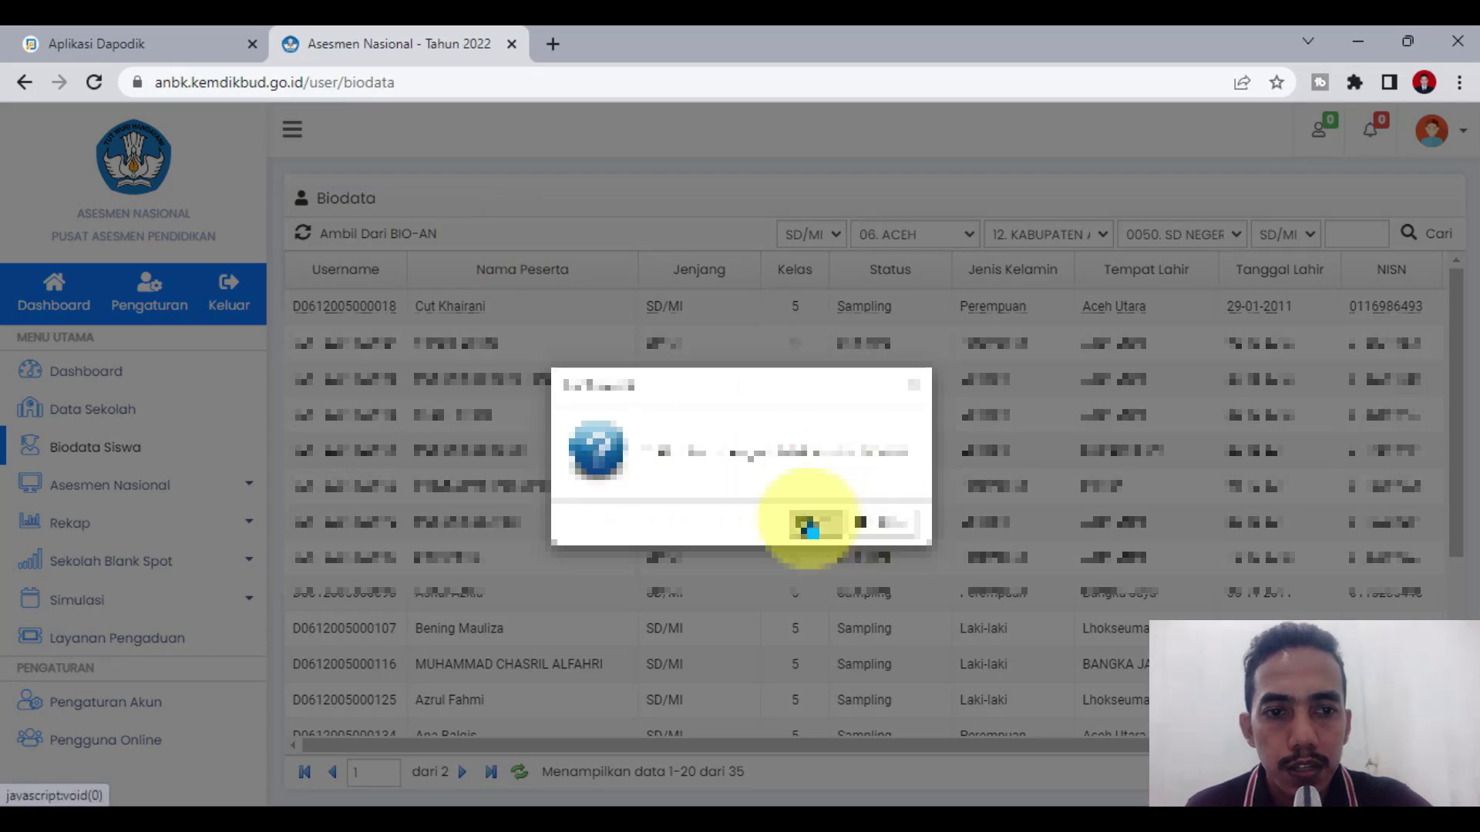
click(809, 527)
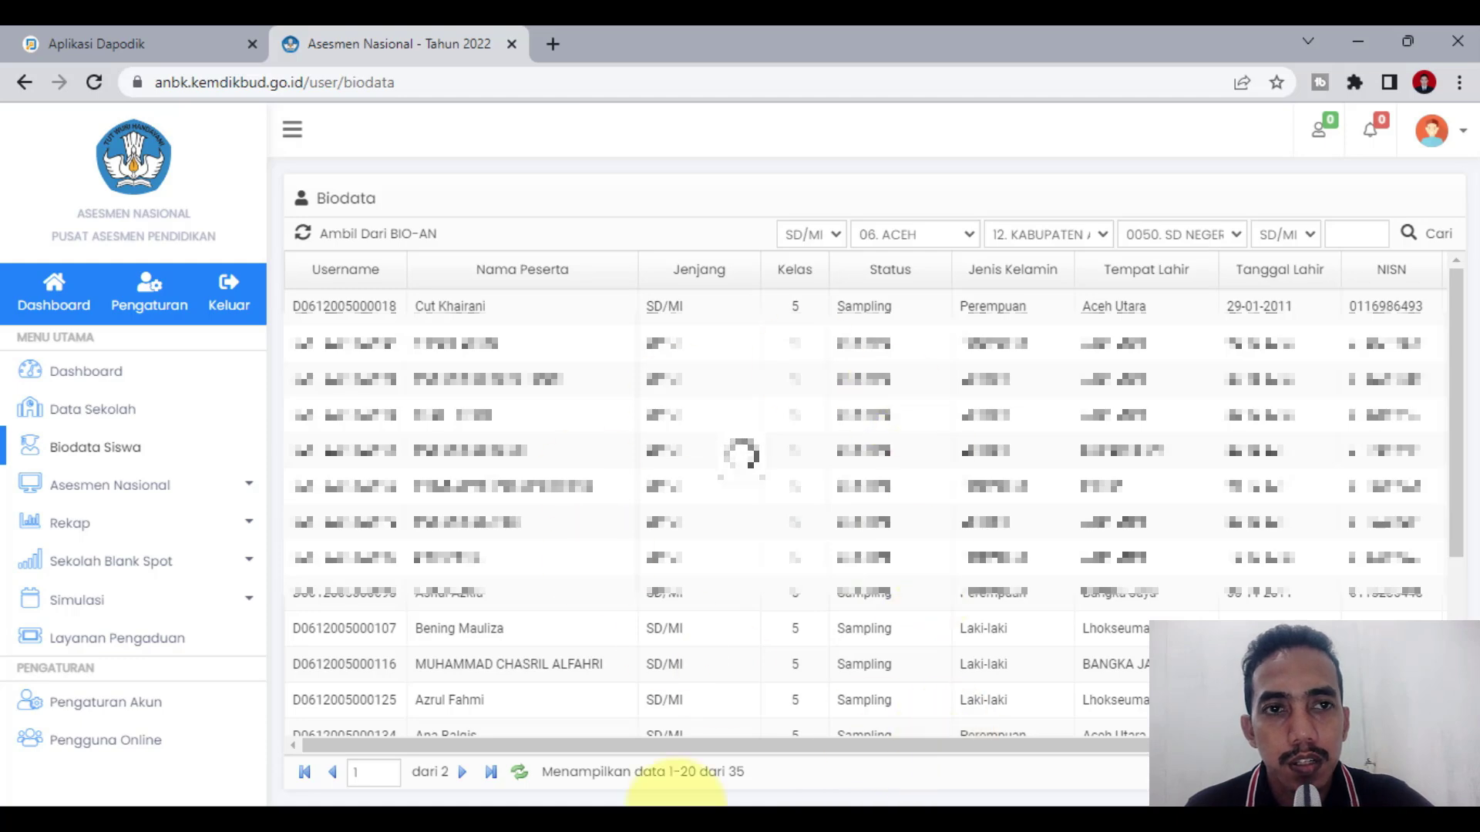
Step: Search for "biosd" in a new browser tab and open the SD - PENDATAAN ASESMEN NASIONAL TAHUN 2022 site
click(552, 44)
text(bio)
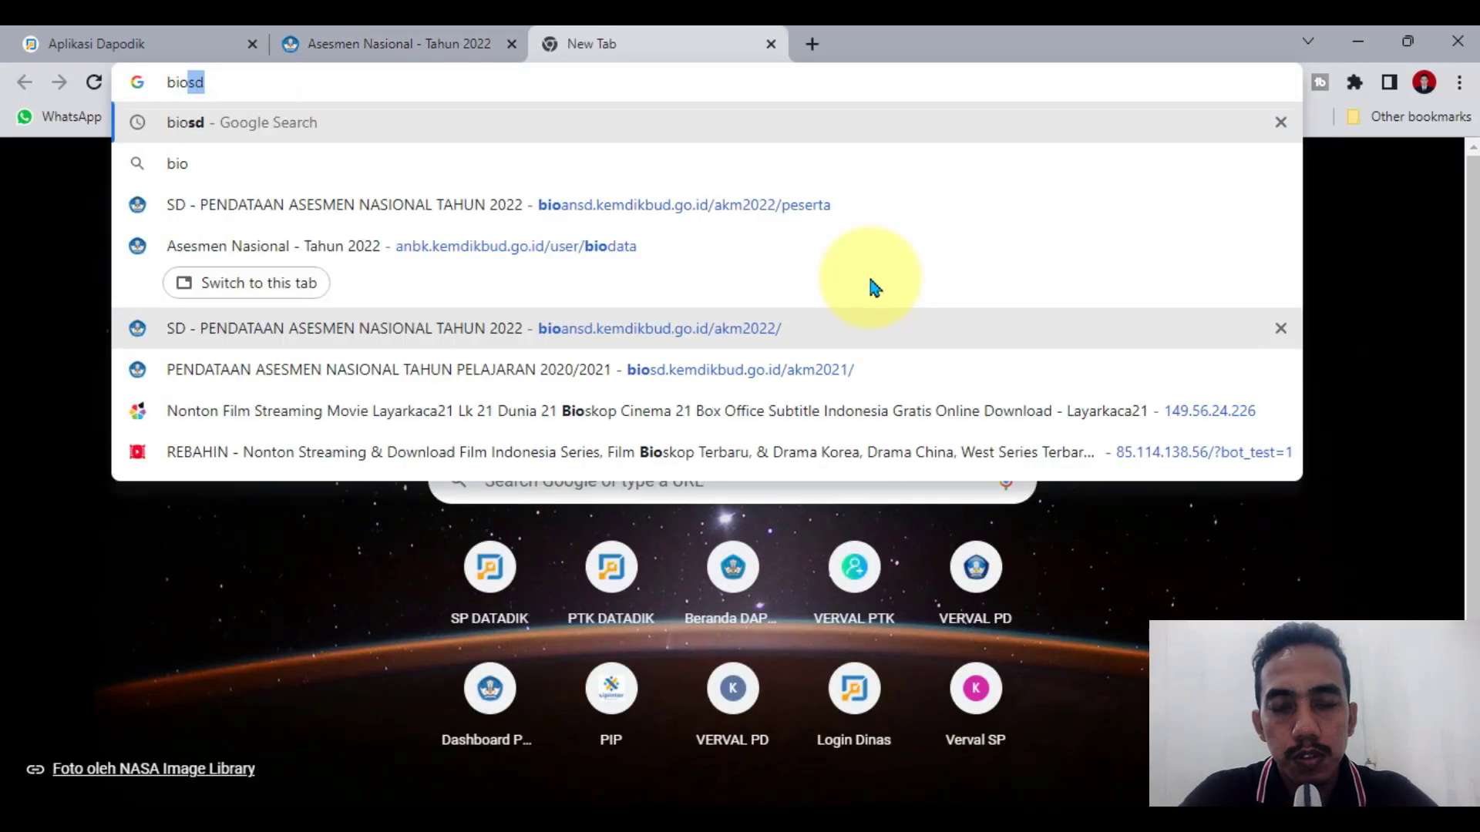
key(Return)
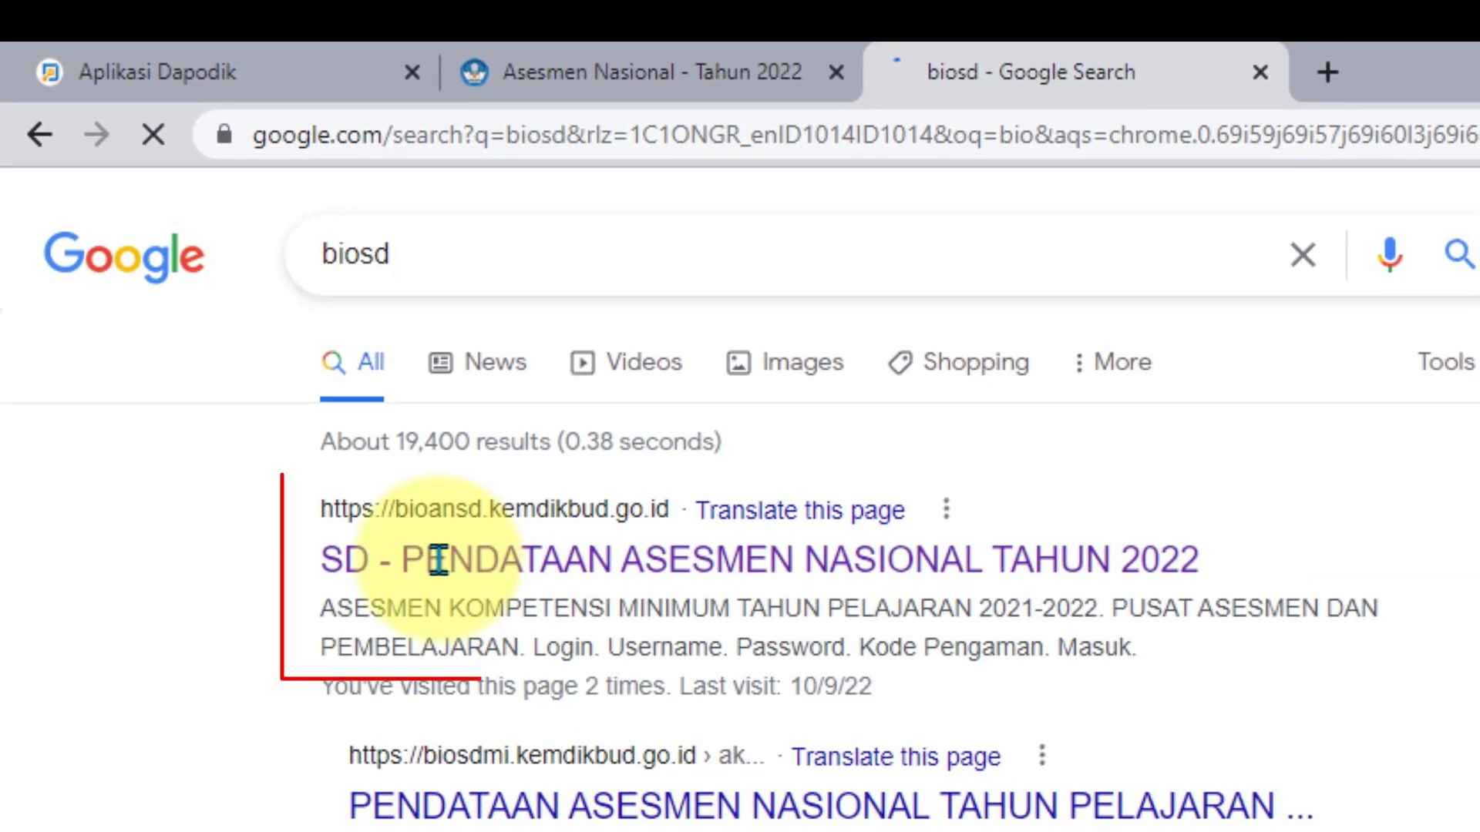
click(412, 567)
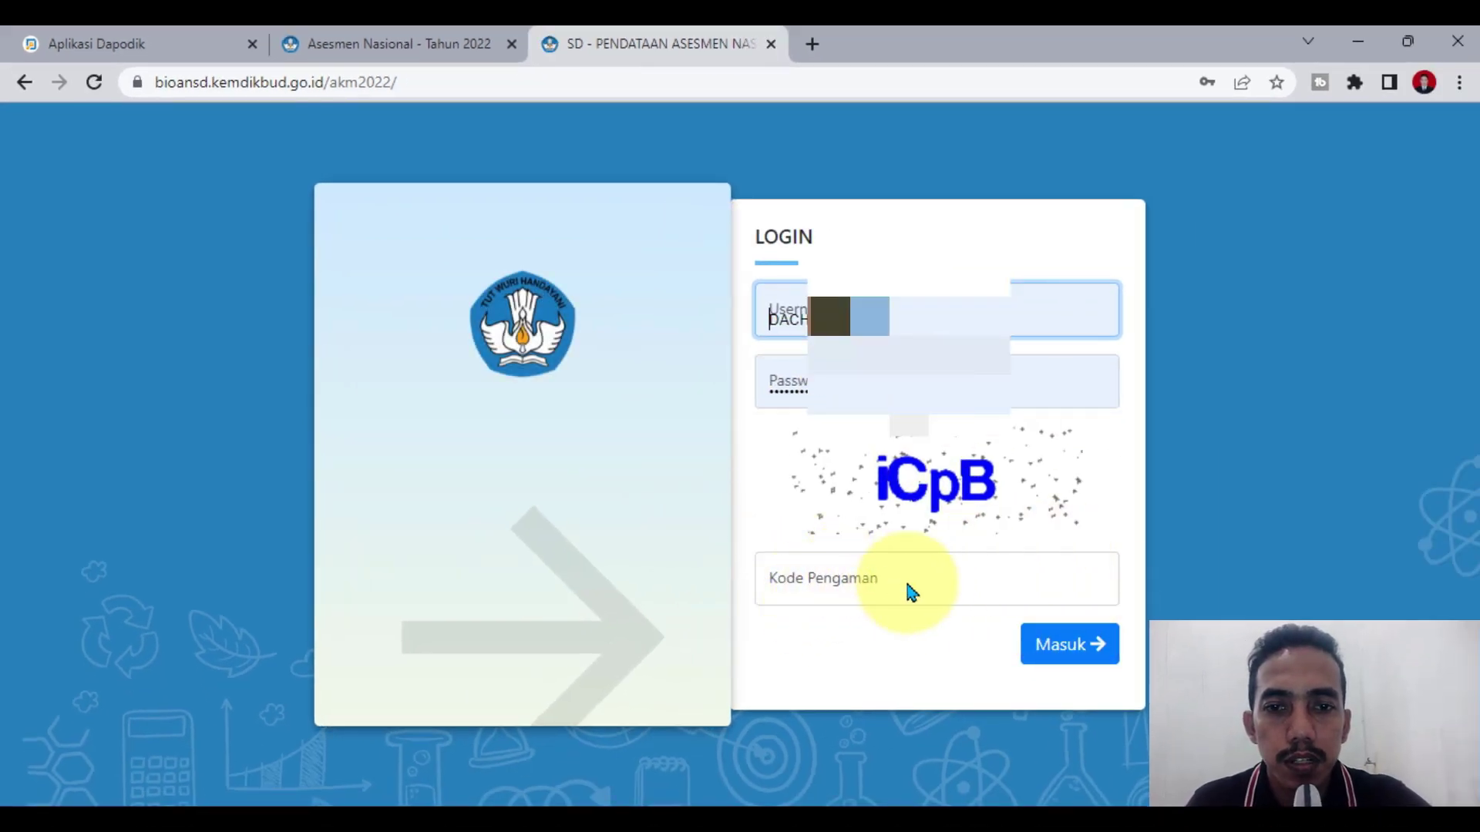
Step: Enter the displayed security code in the Kode Pengaman field and log in with the prefilled credentials
click(912, 592)
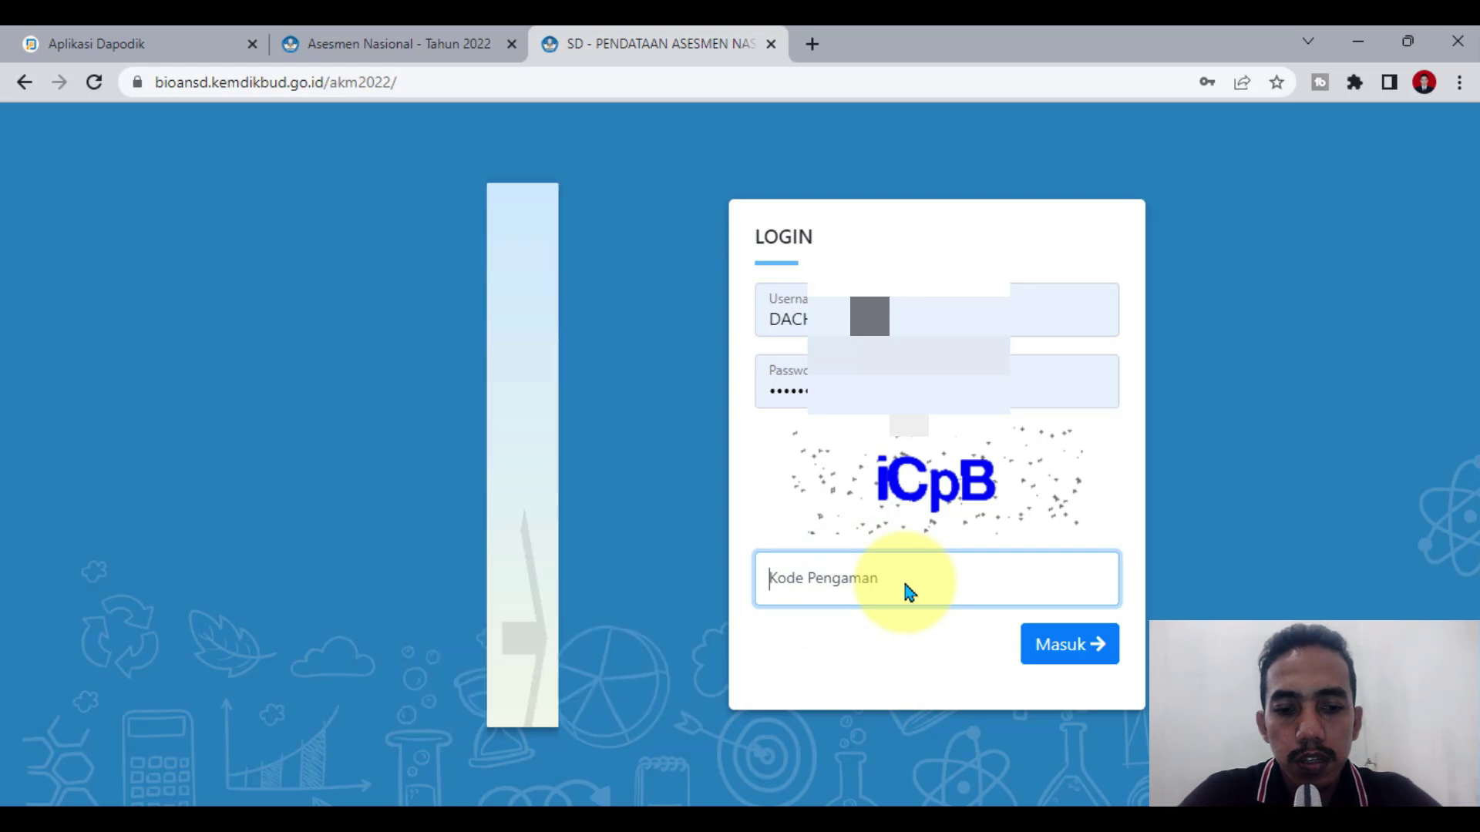
text(iCpB)
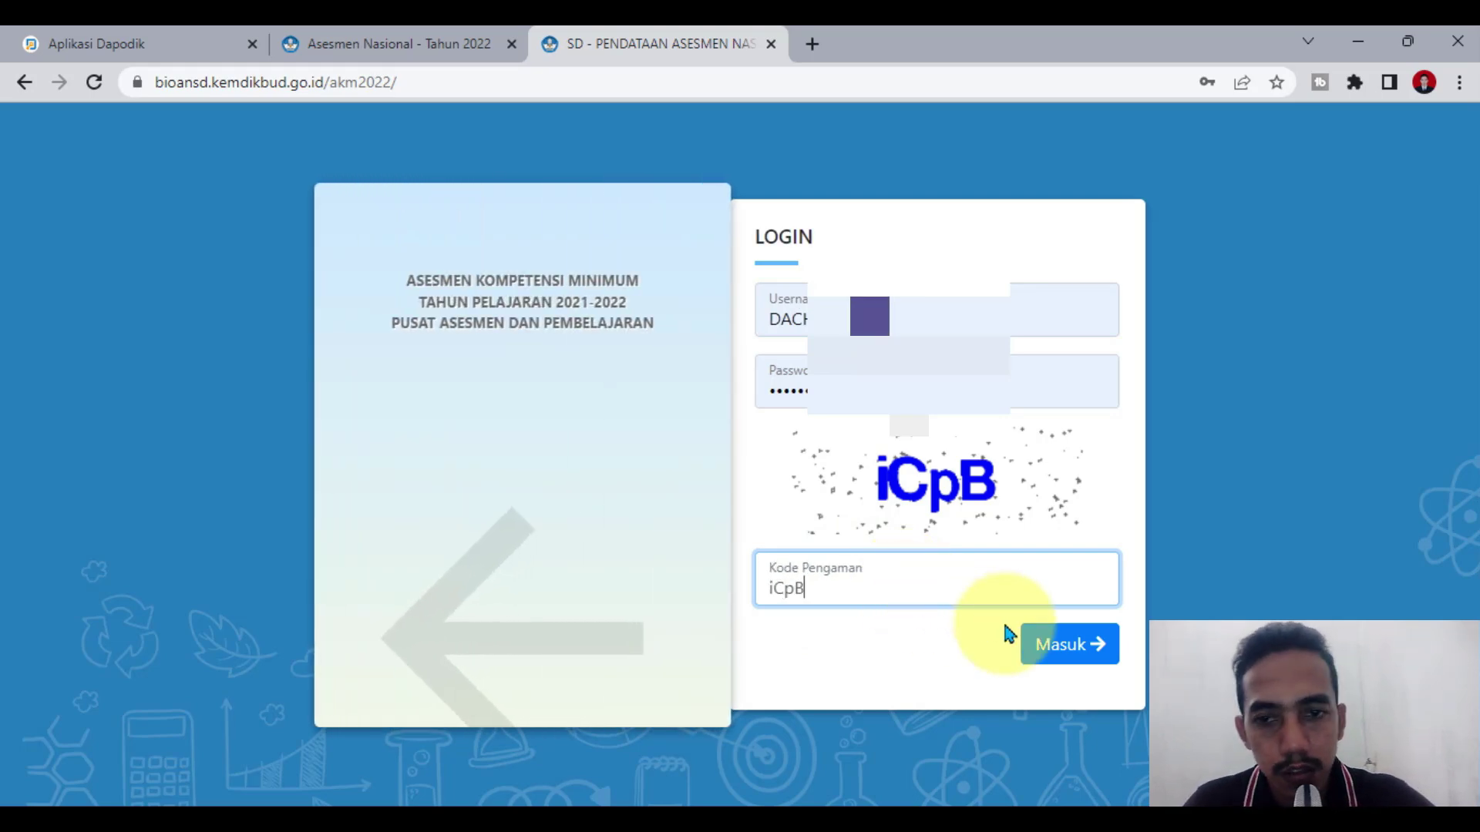
click(1050, 640)
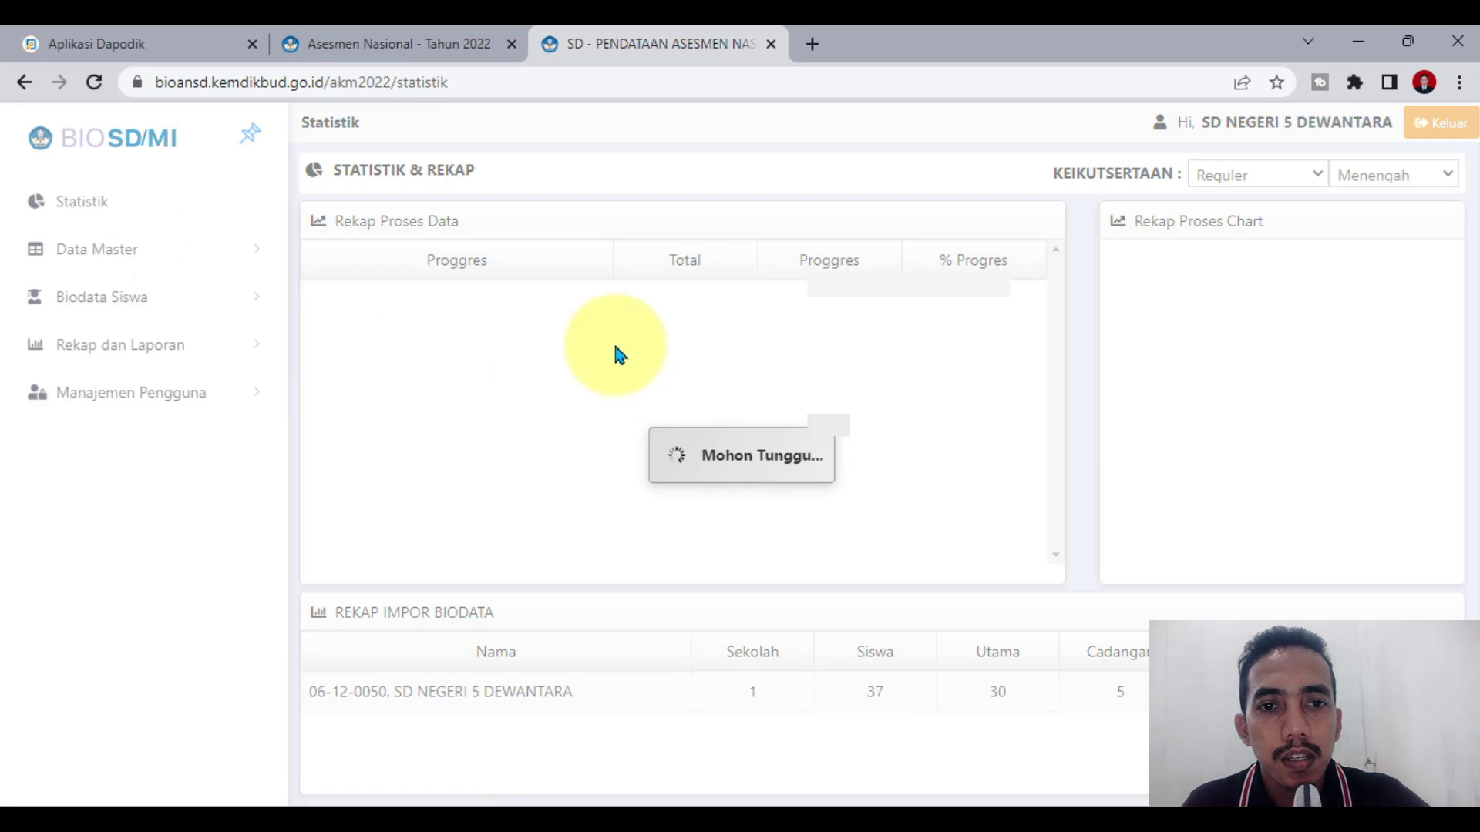
Step: Open the Biodata Peserta list in BIO SD/MI and compare it with the student biodata on the ANBK site
click(116, 306)
click(151, 353)
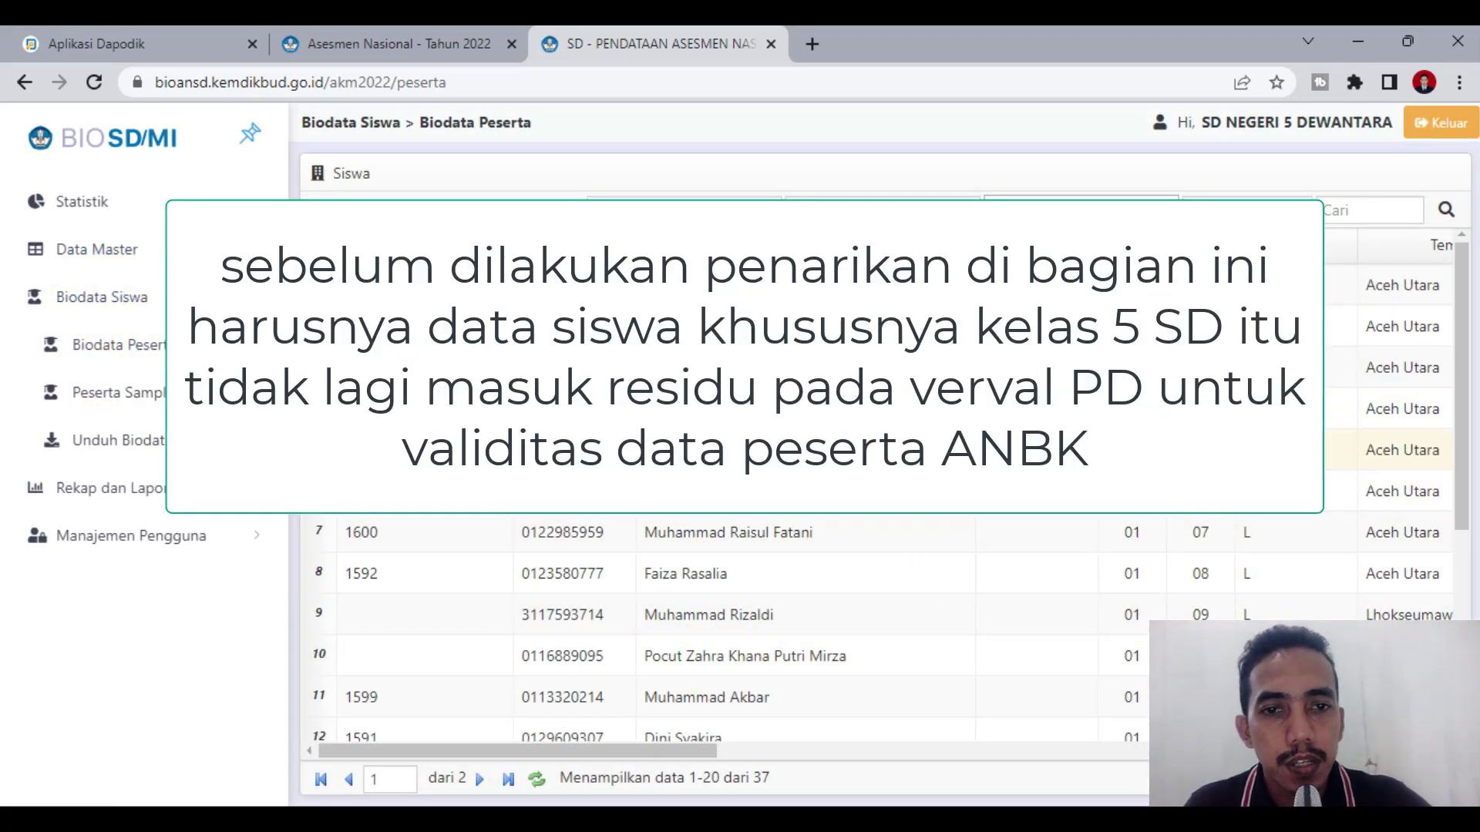
click(354, 35)
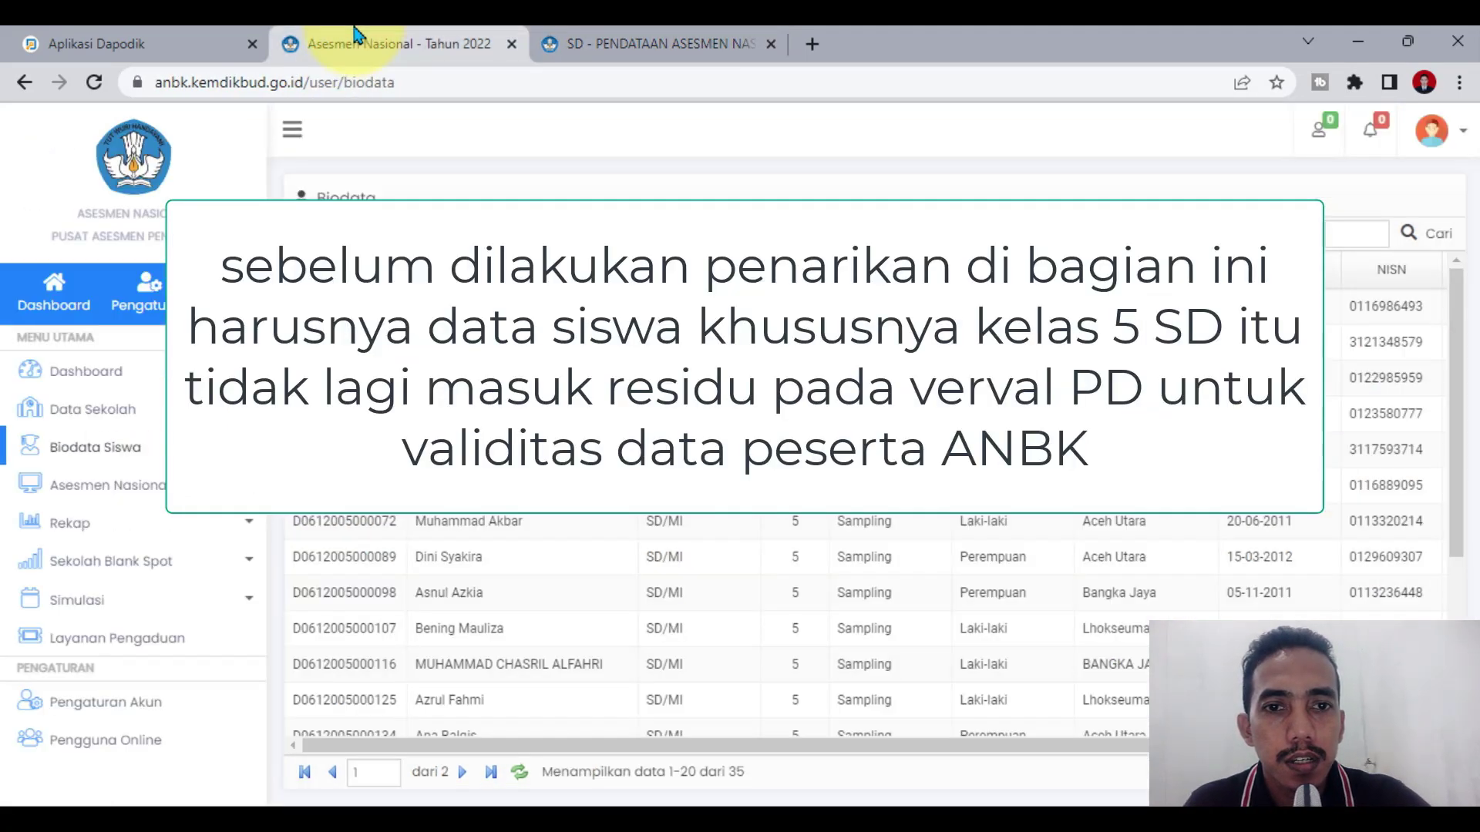
click(548, 42)
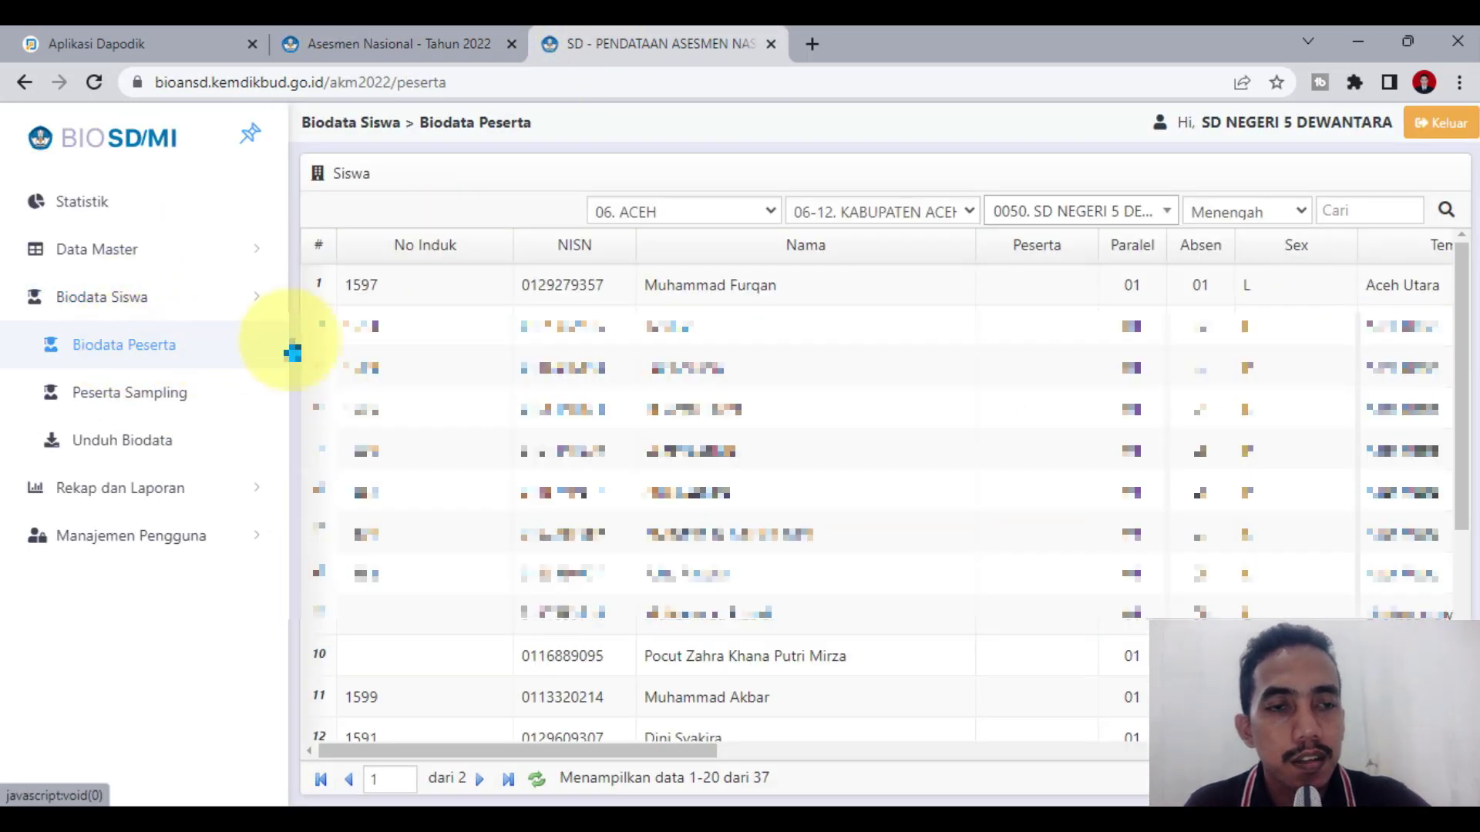
click(446, 39)
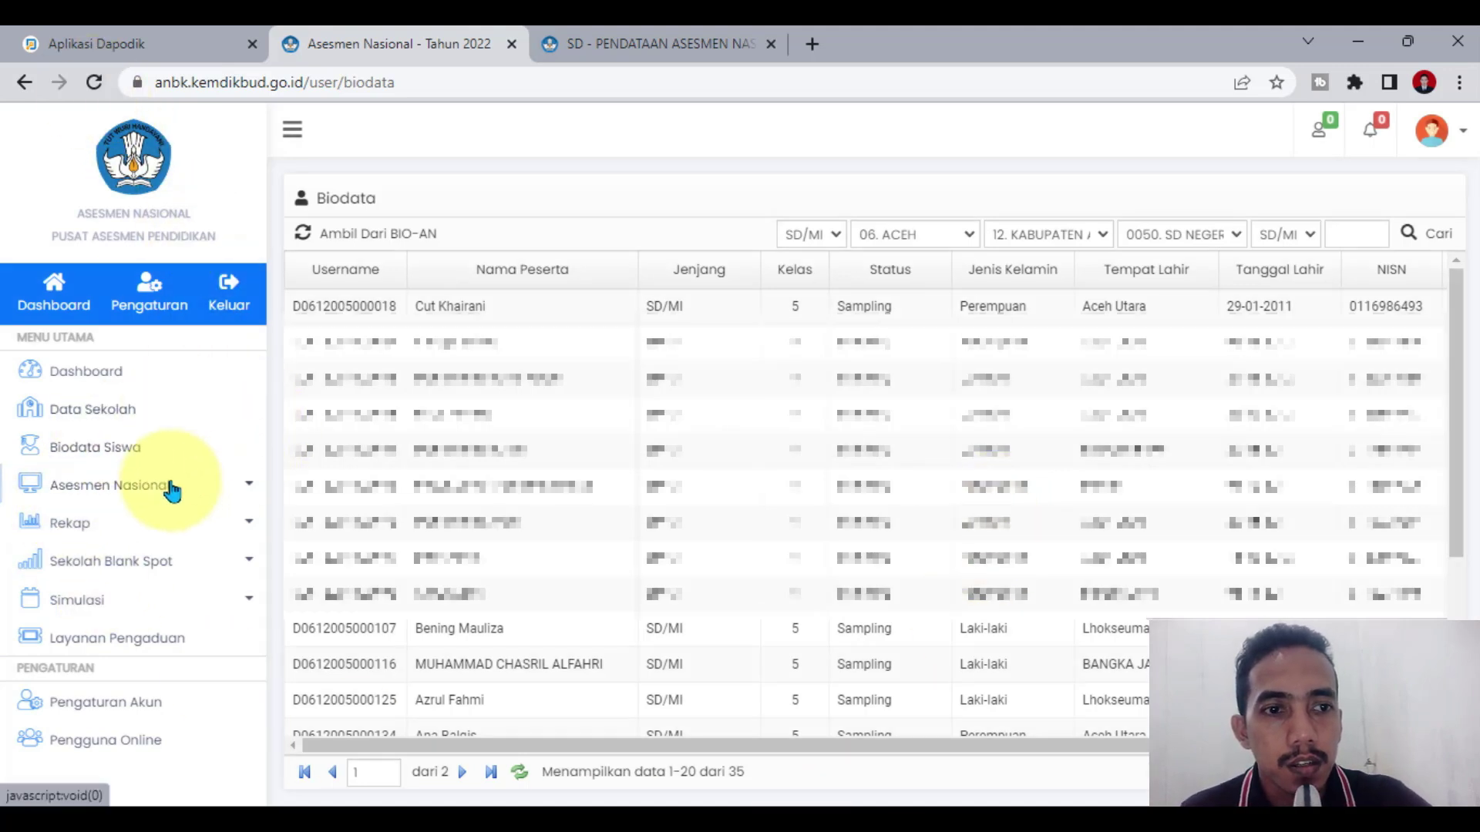
Step: Look through the Asesmen Nasional entries on the ANBK site and open the Penjelasan page
click(97, 488)
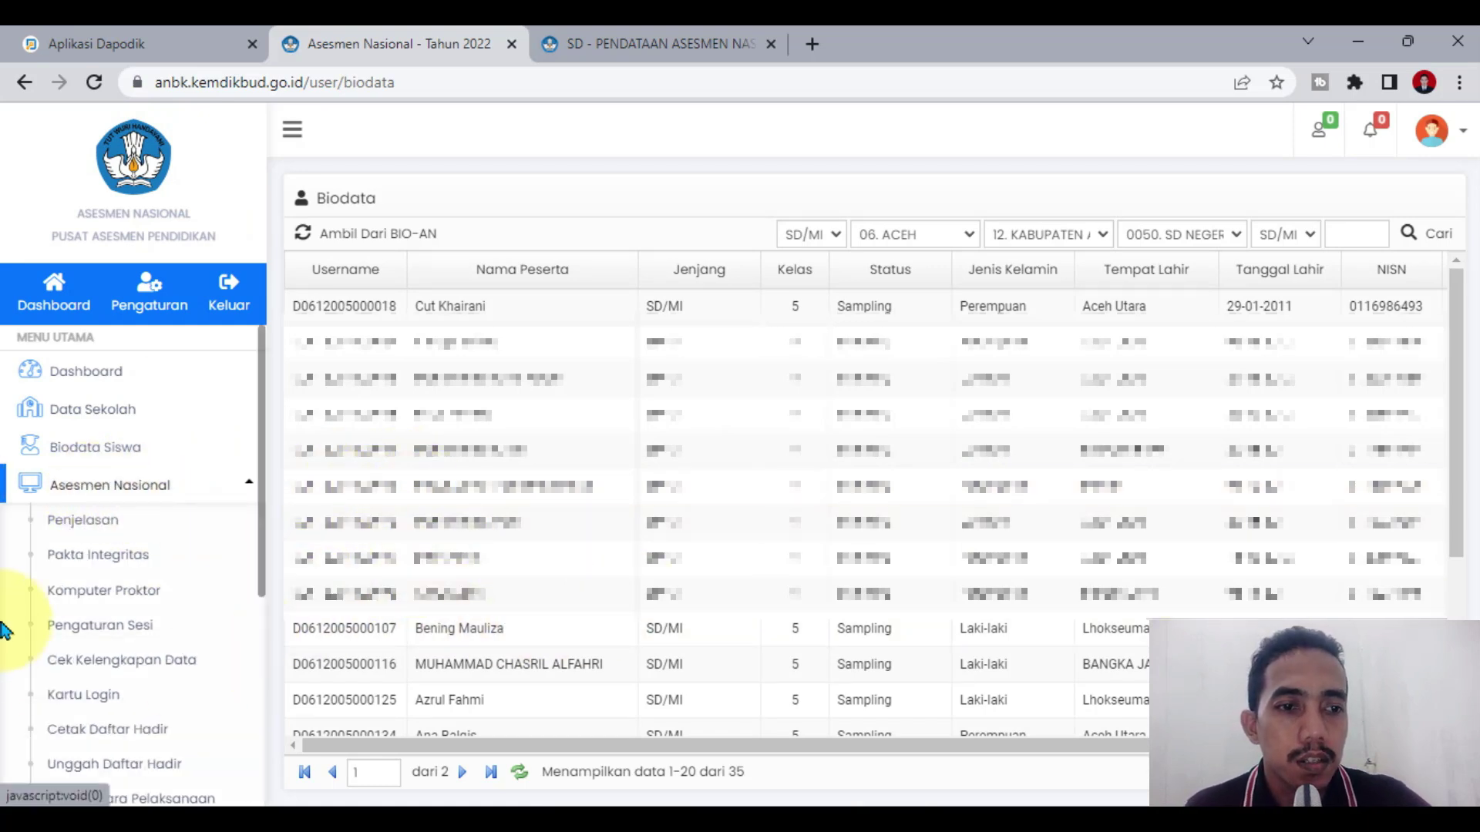
scroll(208, 541, down, 1)
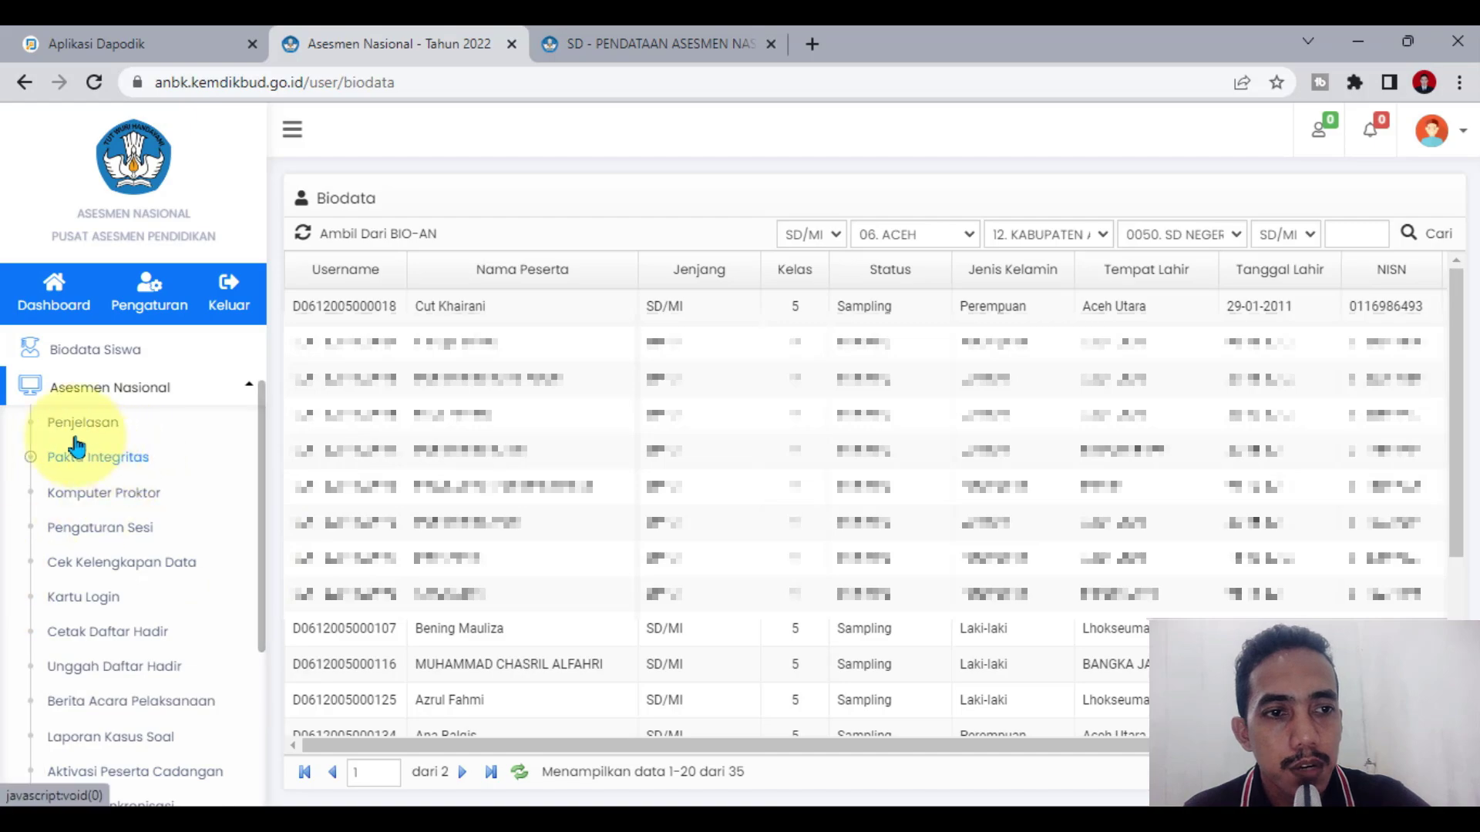
click(112, 394)
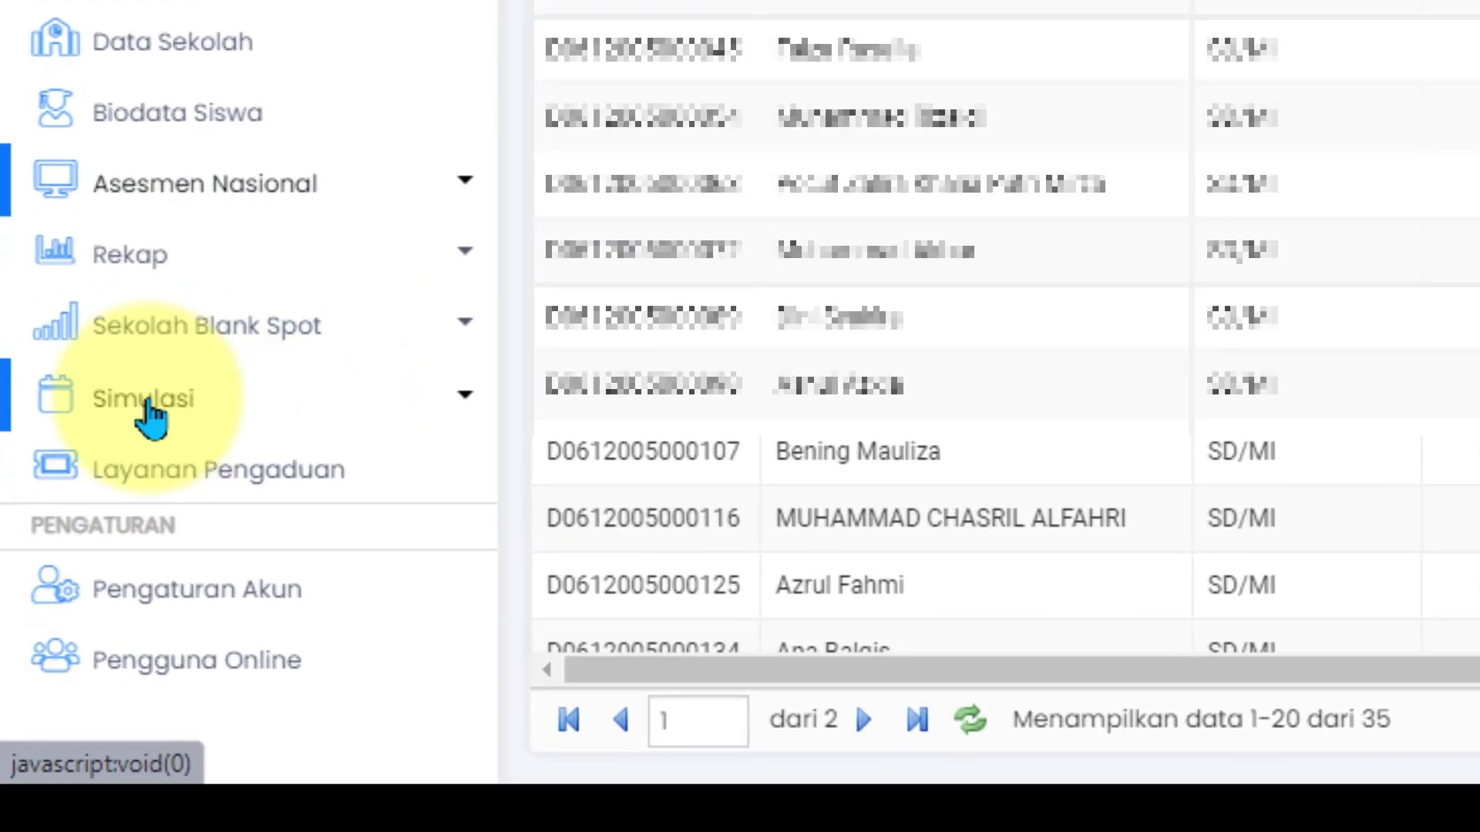
click(245, 186)
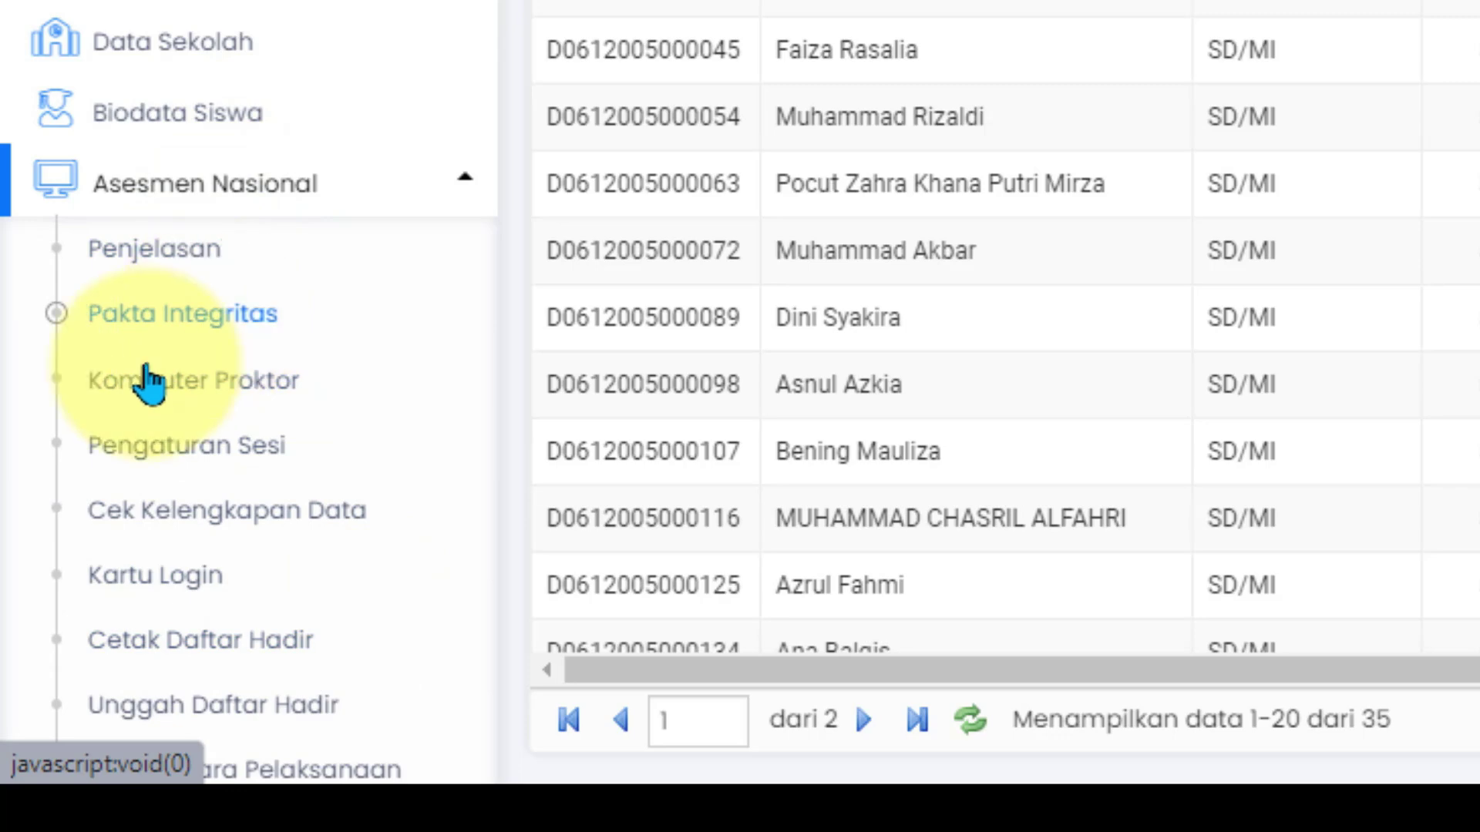
click(124, 248)
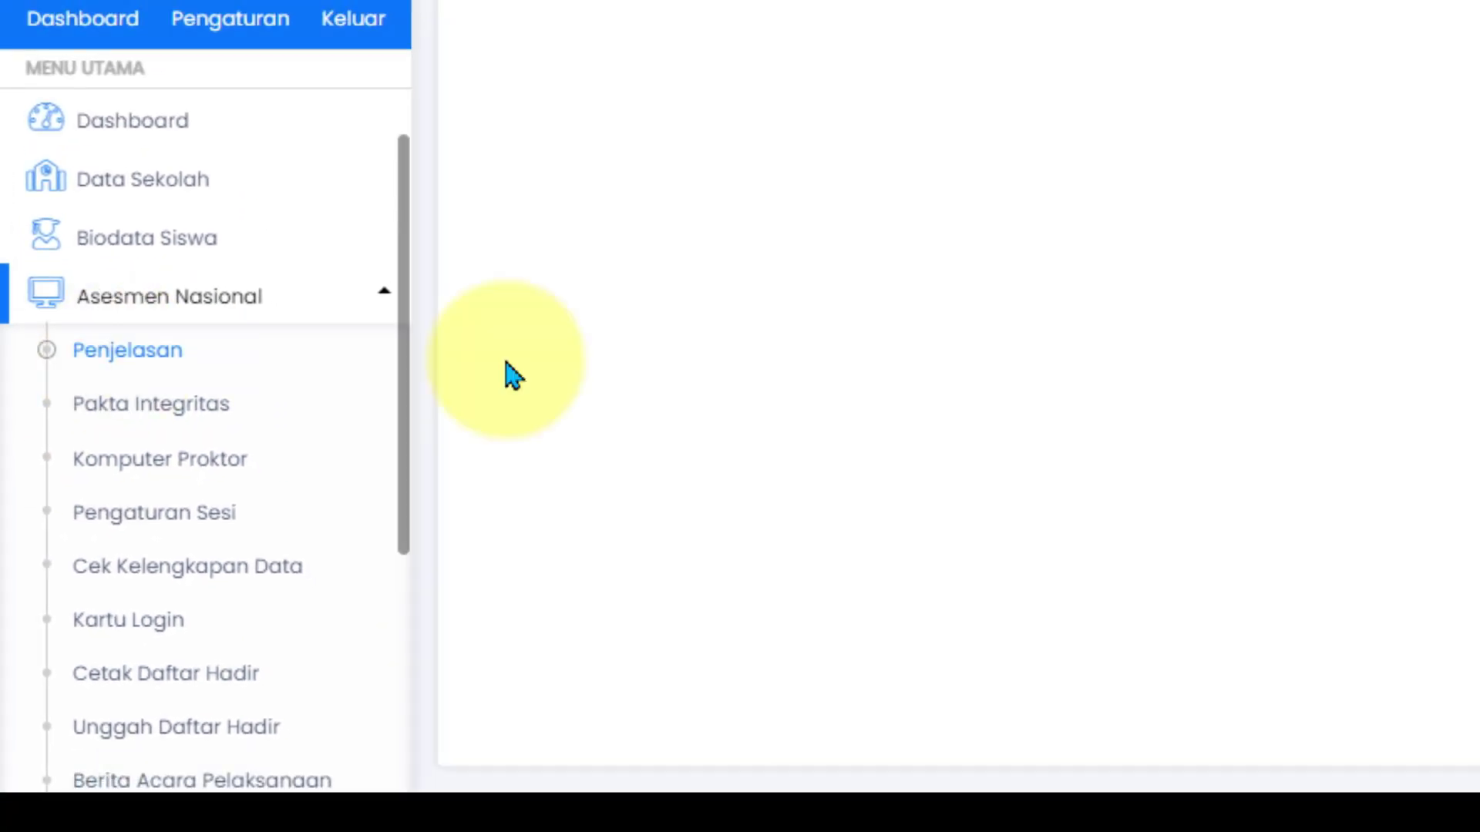
Step: Open the Pakta Integritas page and view its options for printing and uploading the pact
click(158, 405)
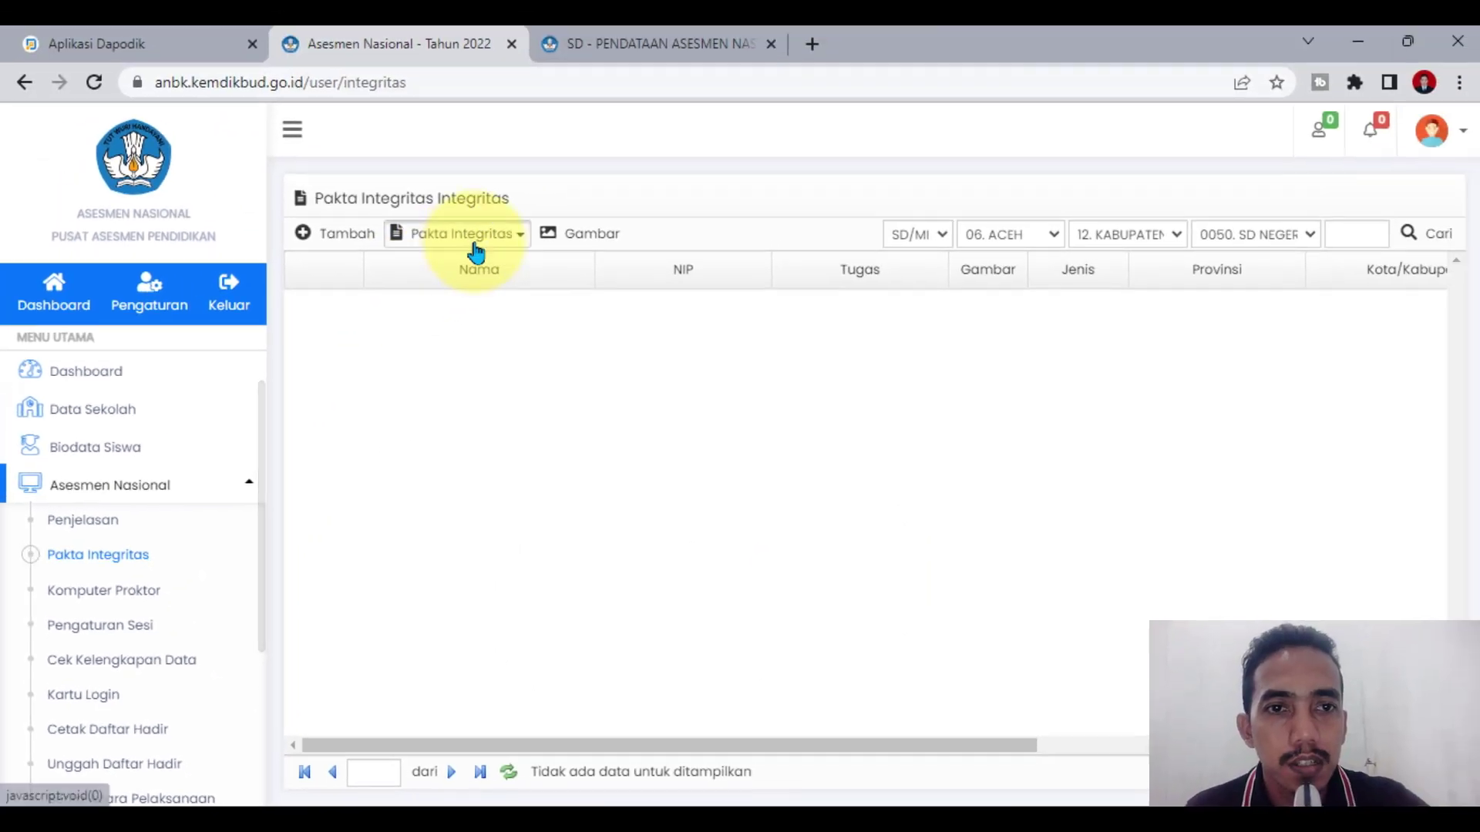
click(462, 235)
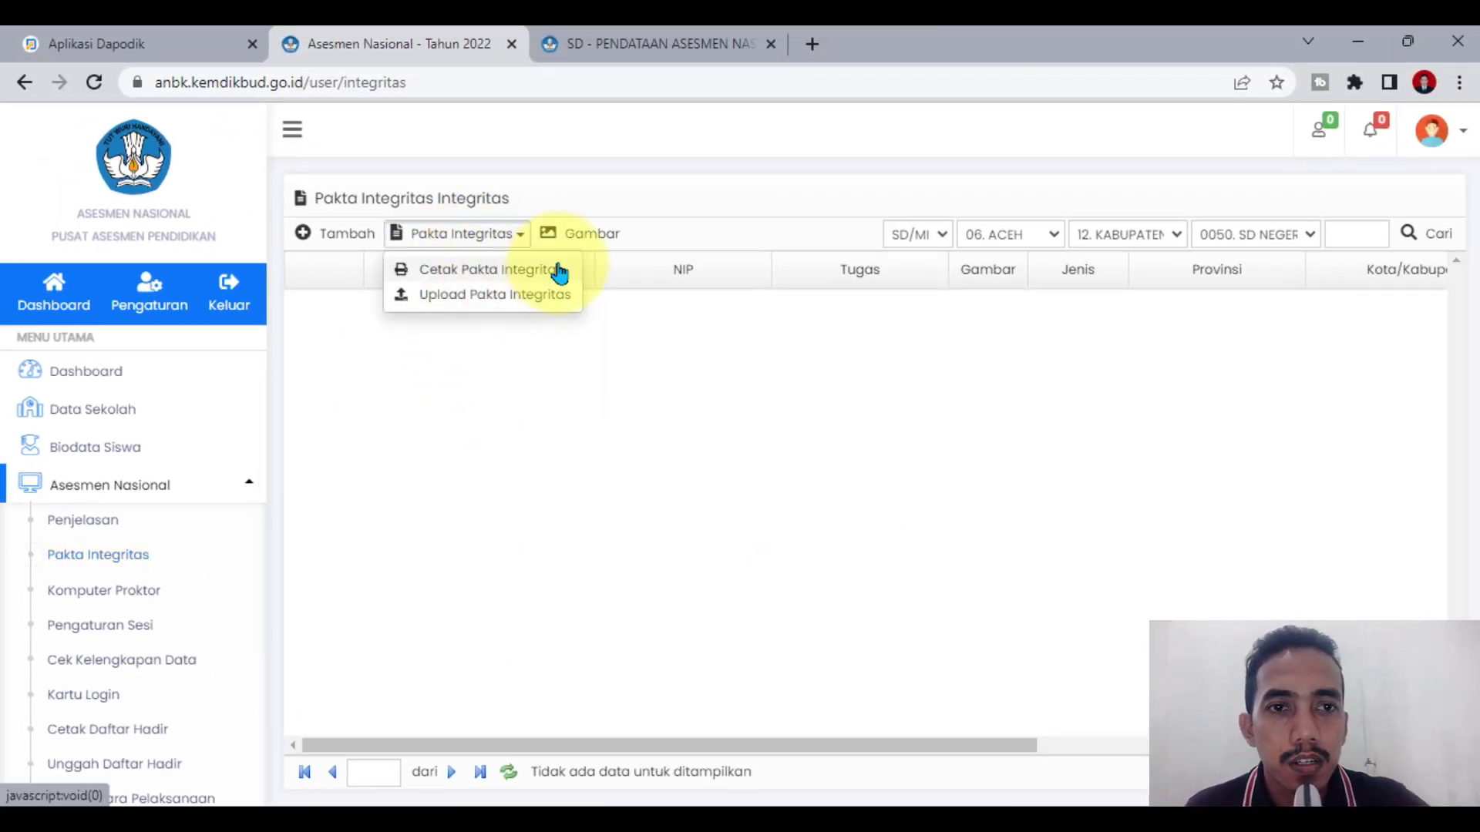
click(763, 472)
click(342, 250)
click(730, 417)
click(690, 482)
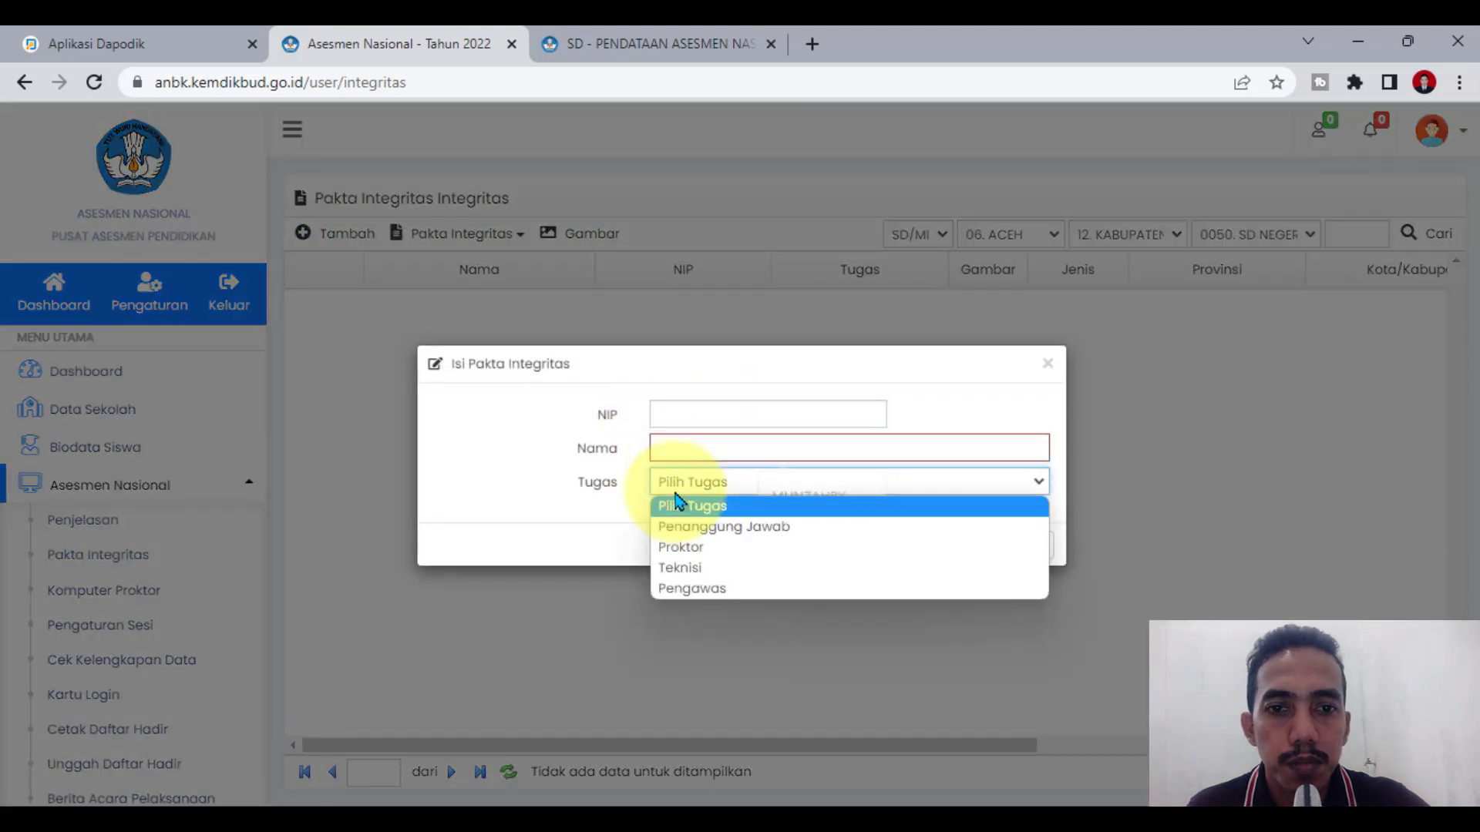
click(1037, 378)
click(1049, 367)
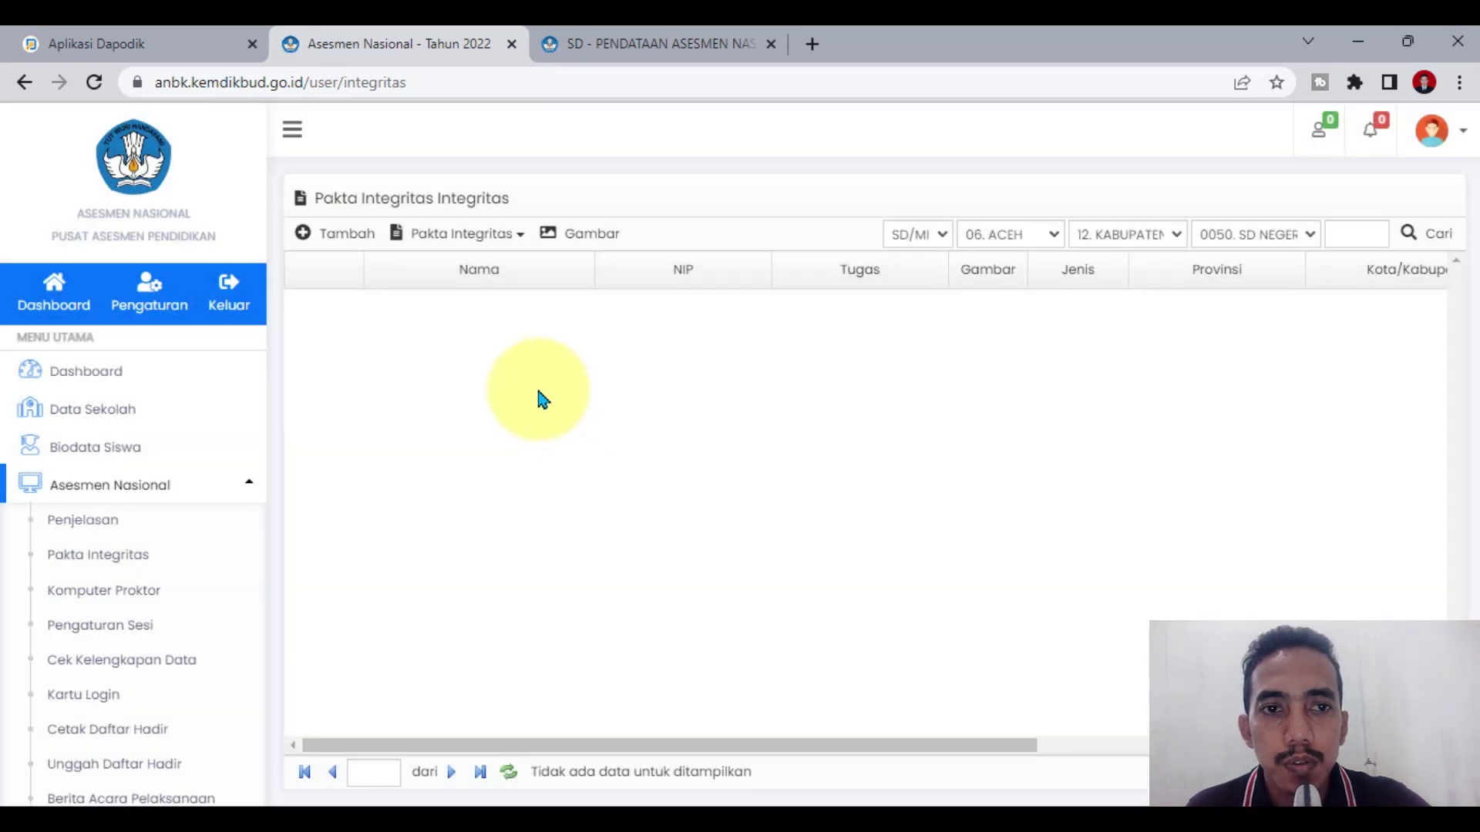
Step: Add a Pakta Integritas entry with the staff member's name and the Tugas Proktor, and save it
click(359, 251)
click(707, 414)
click(687, 454)
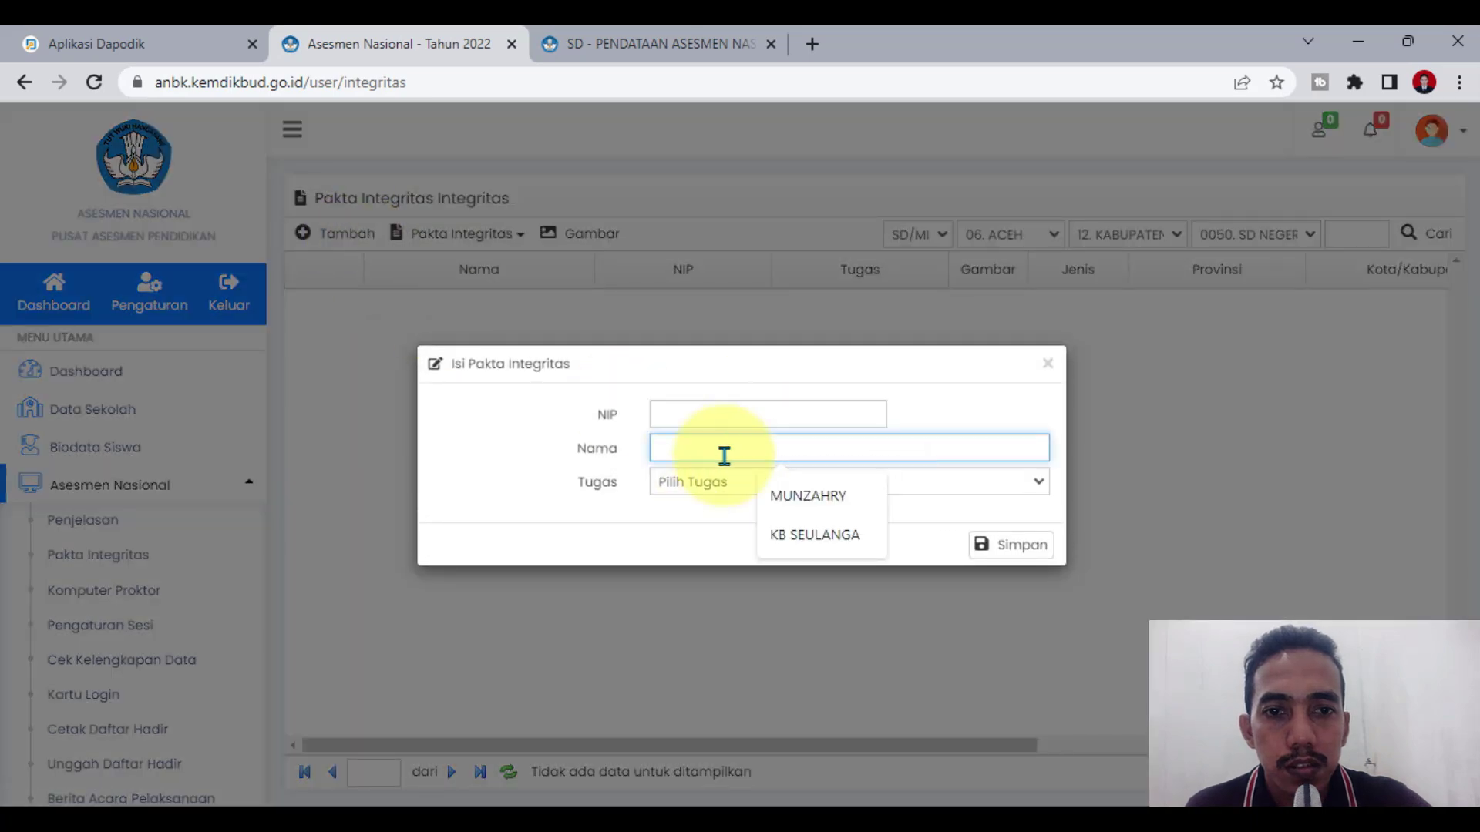
click(863, 498)
click(776, 486)
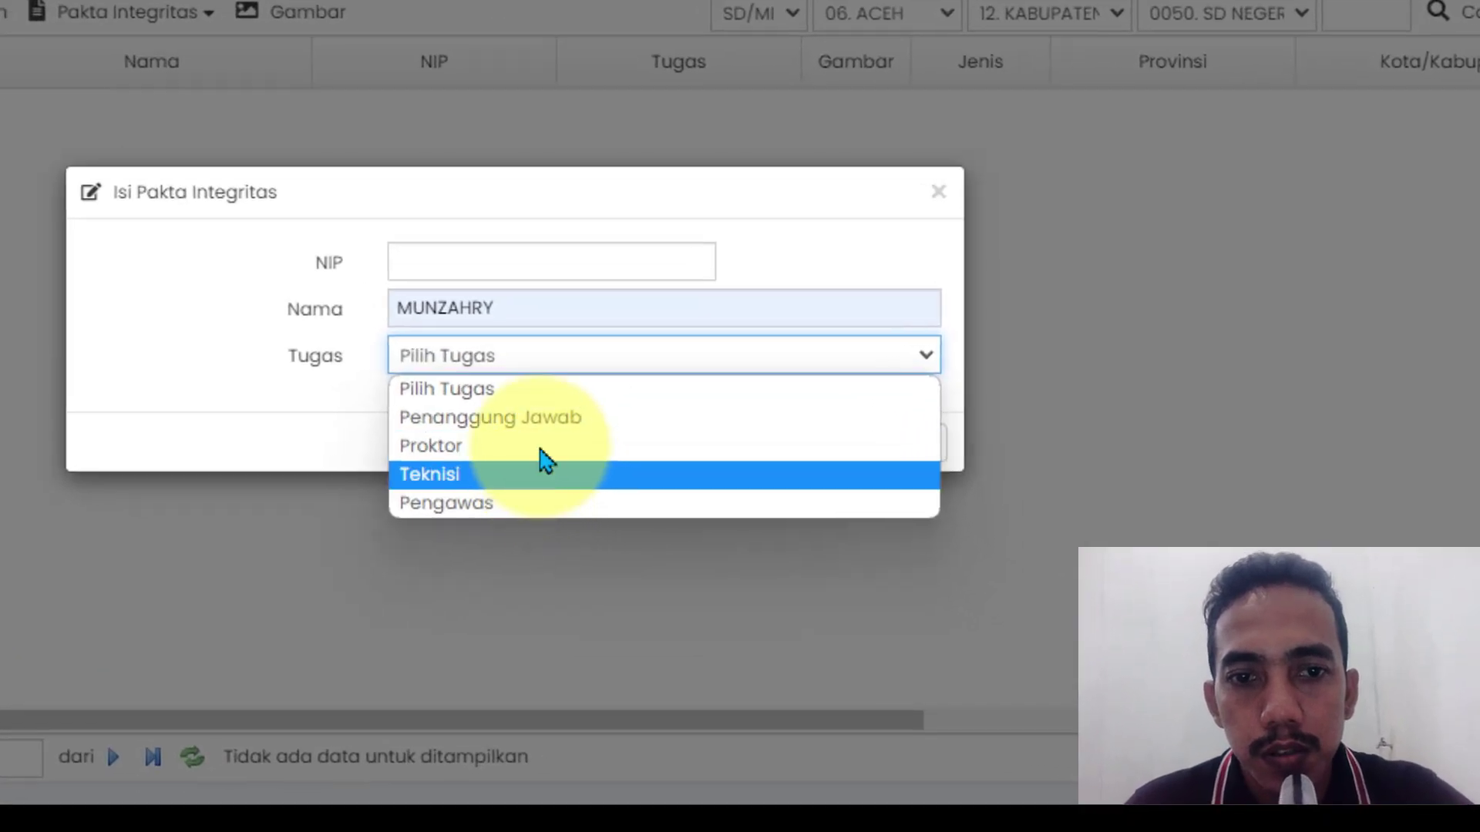
click(682, 511)
click(879, 461)
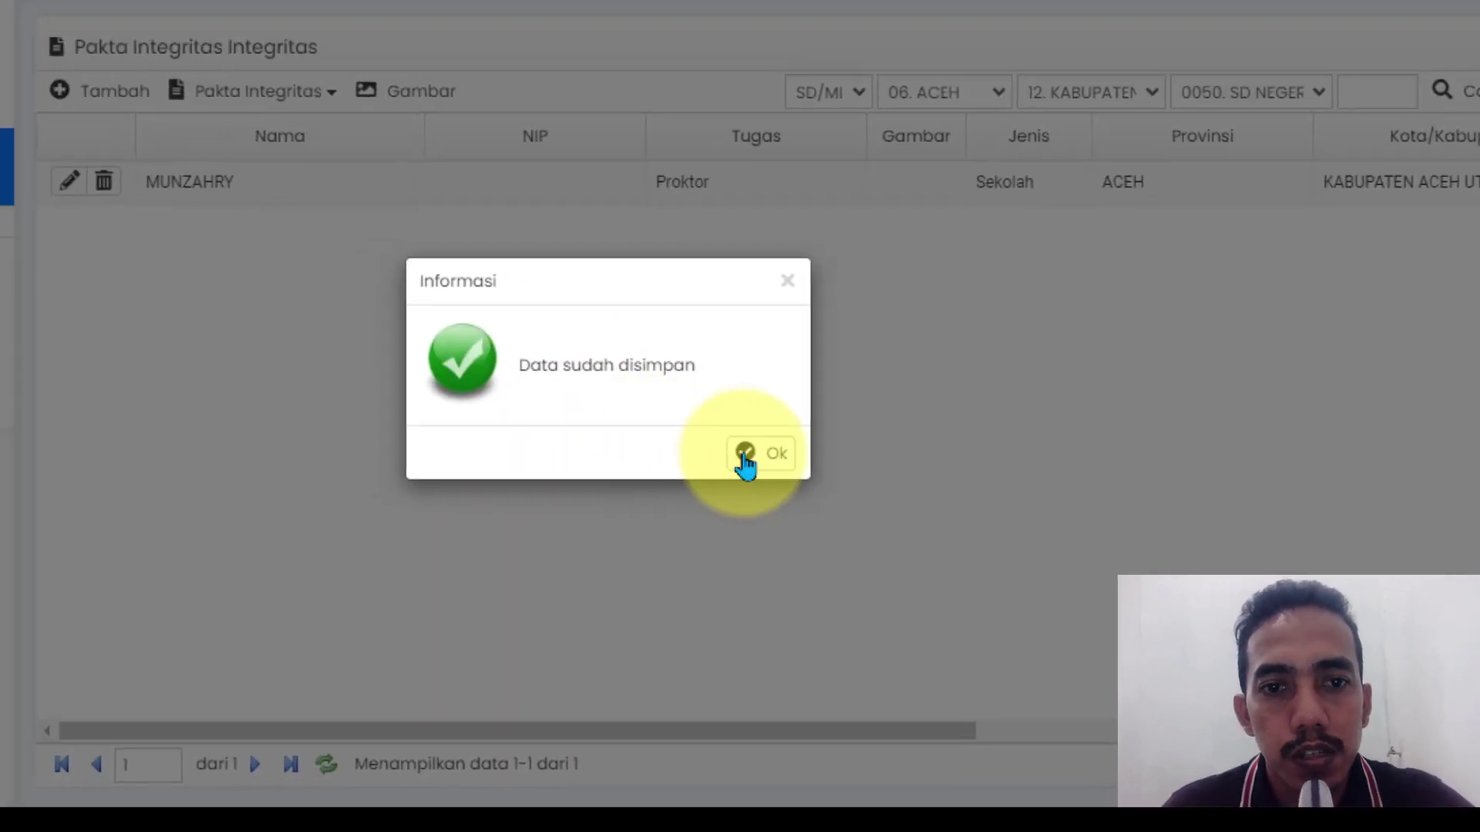
click(697, 432)
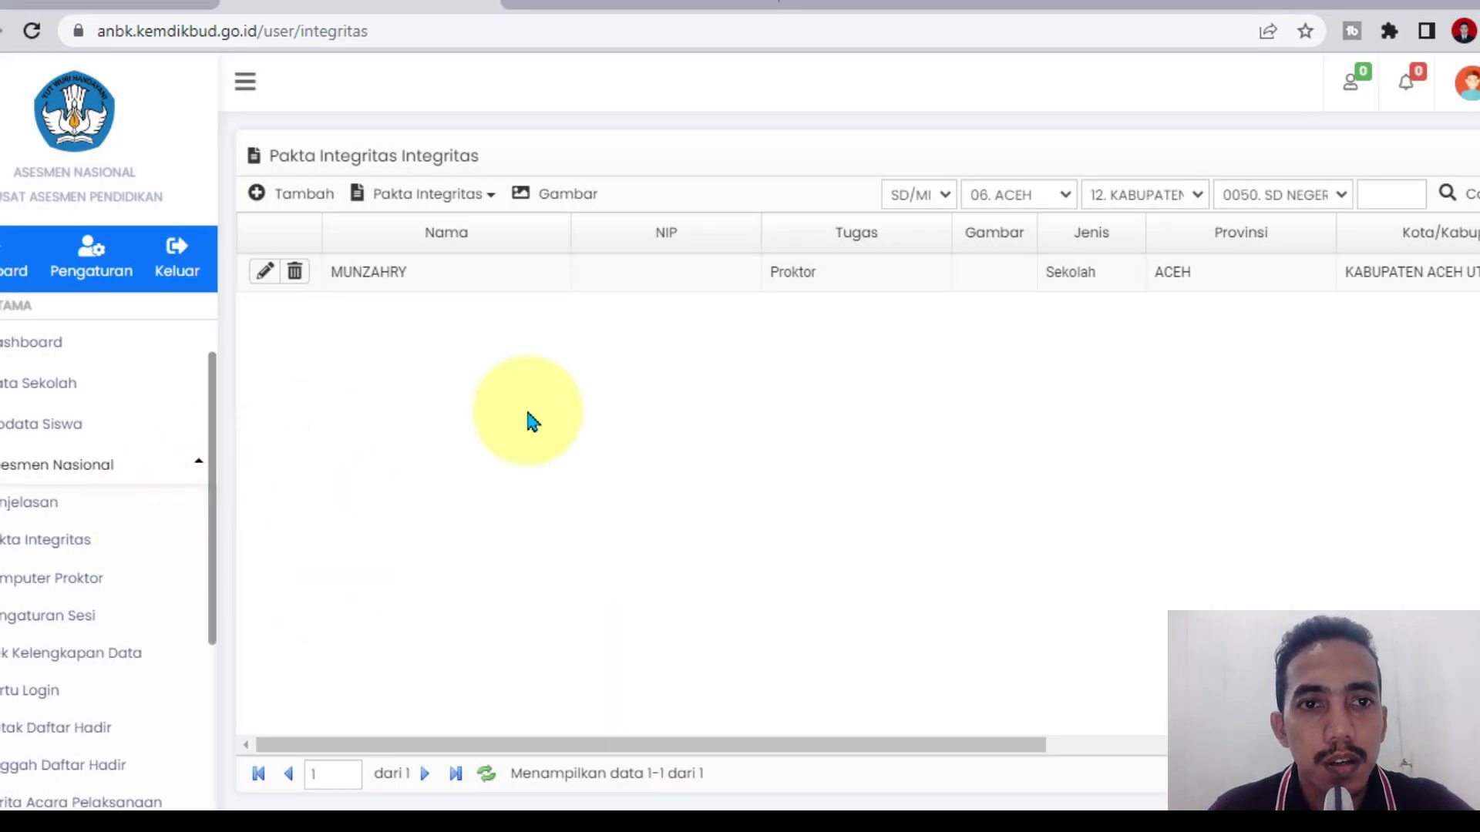
Step: Open the printable Pakta Integritas of the Proktor entry, read it through and return to the list
drag(696, 748, 524, 686)
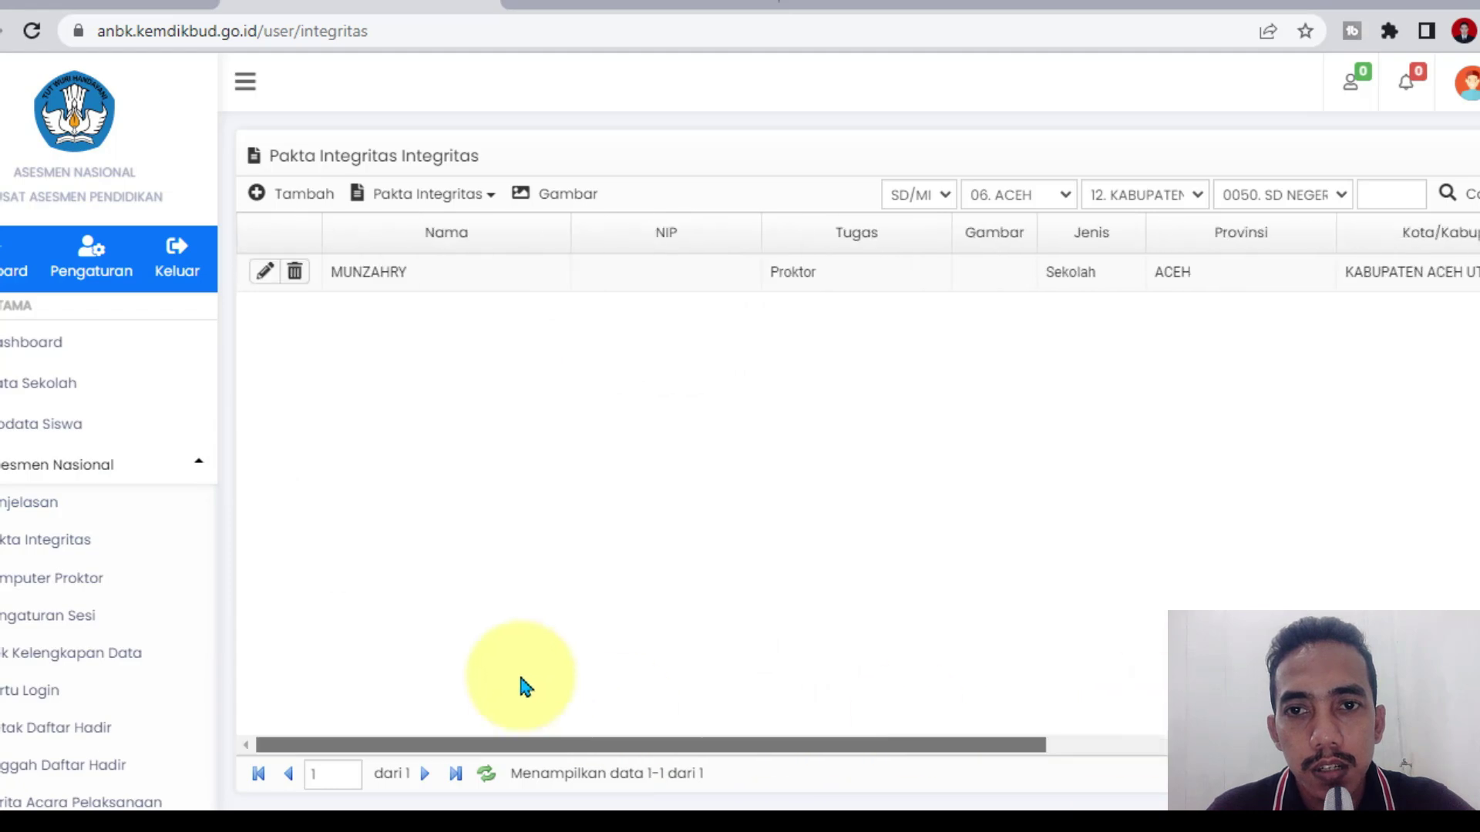
click(435, 194)
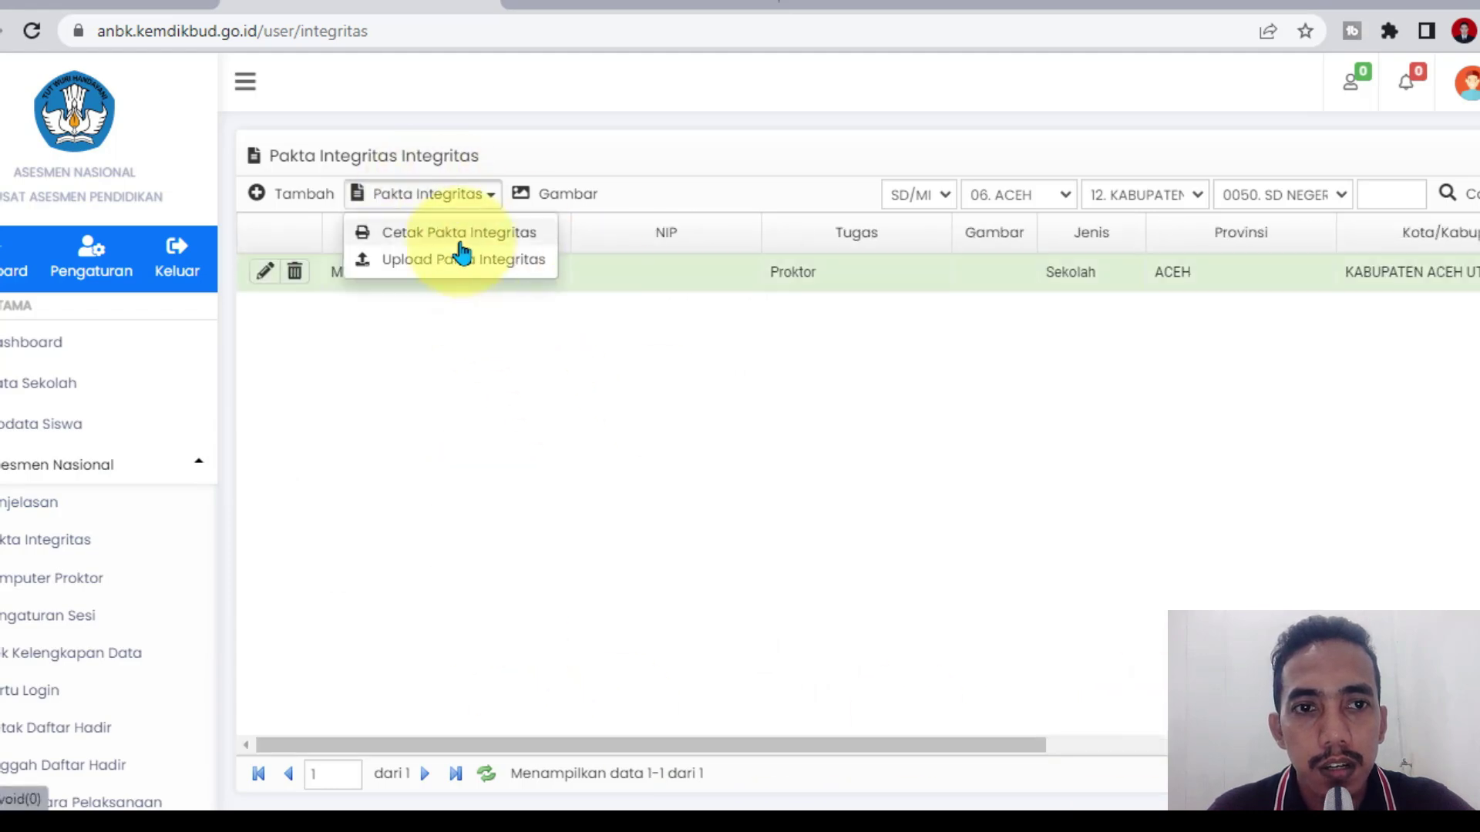
click(455, 231)
scroll(956, 497, down, 7)
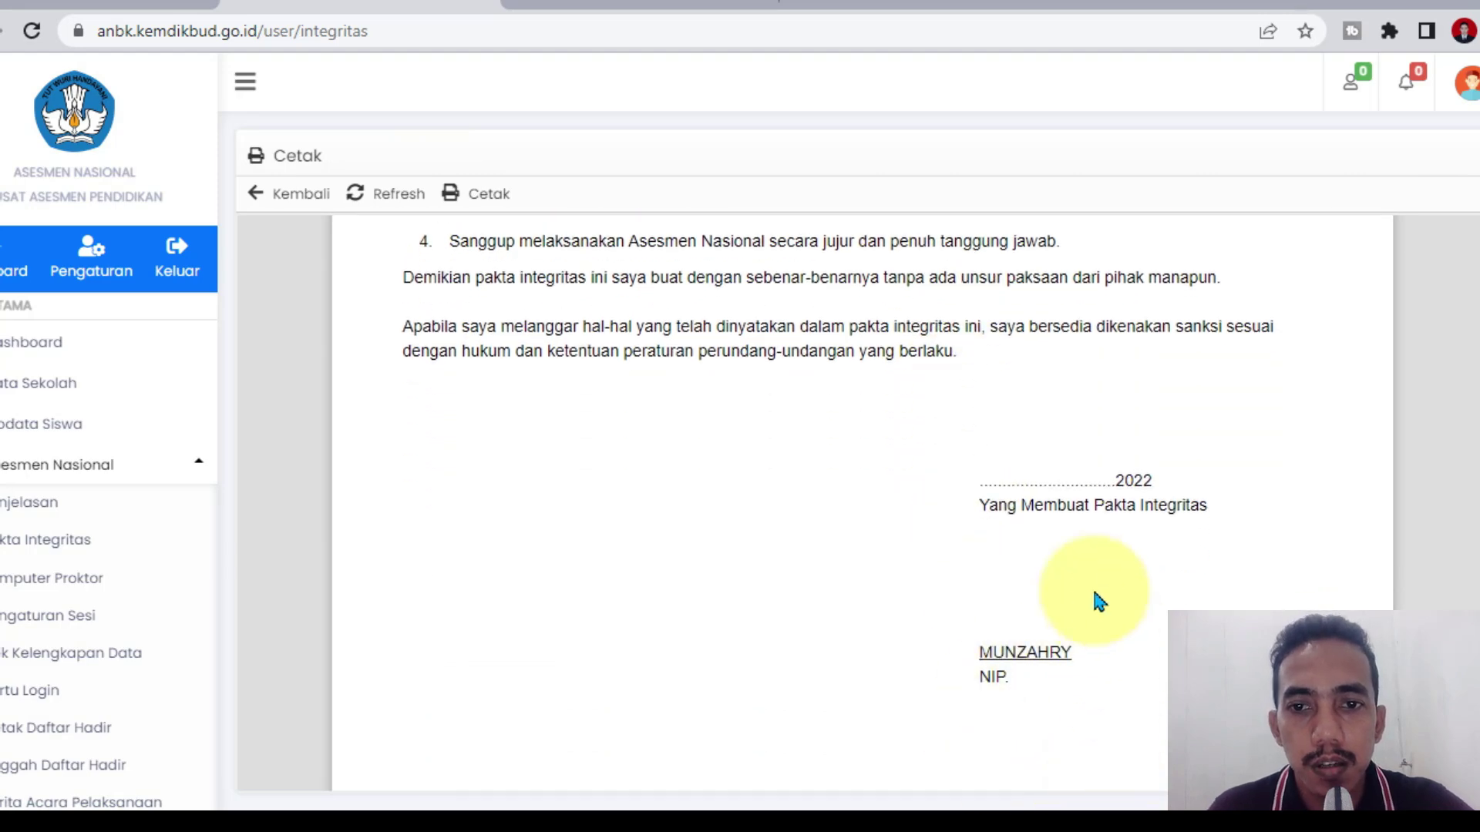
scroll(982, 719, up, 6)
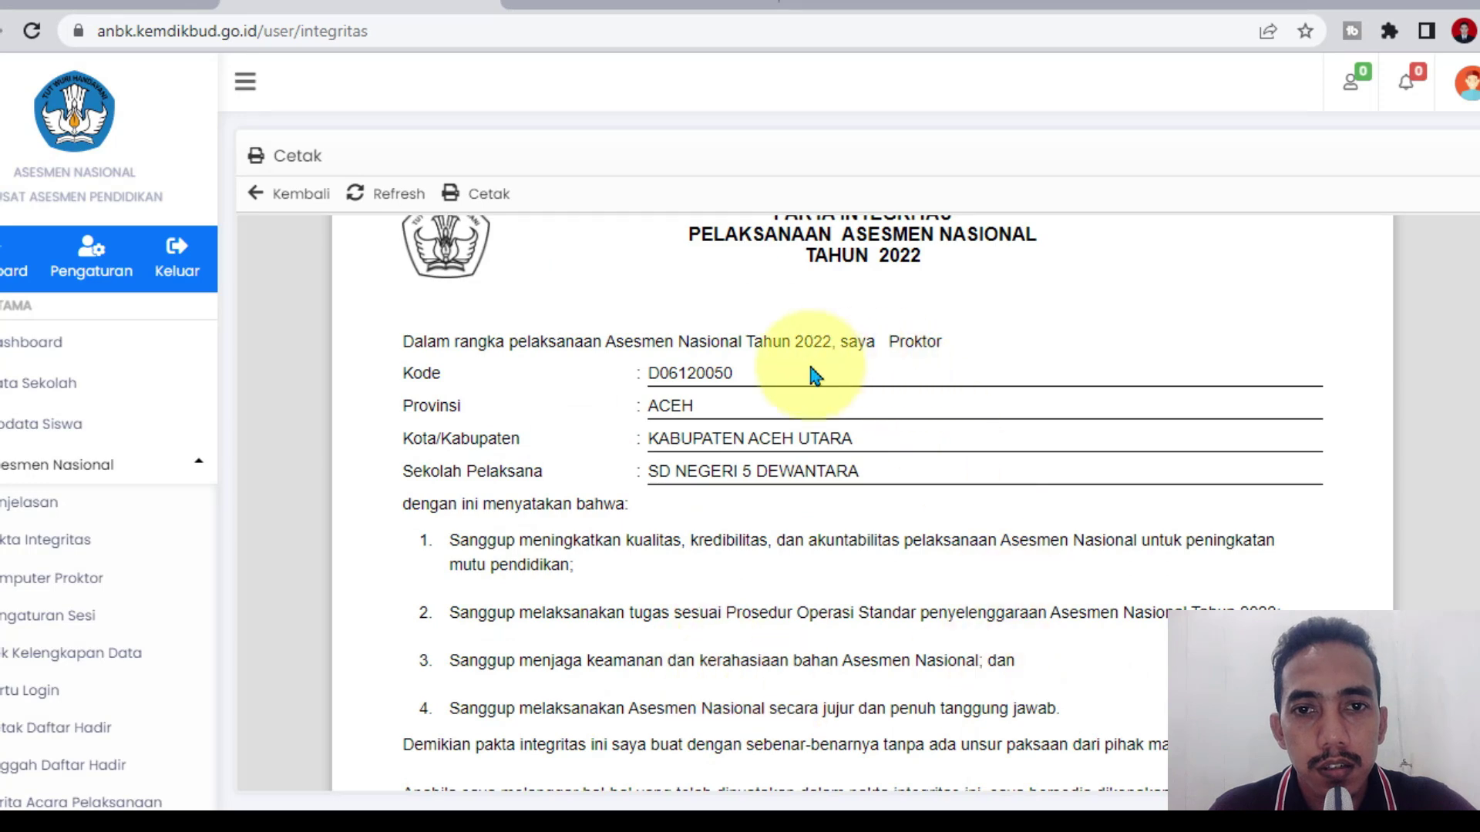
scroll(747, 324, up, 2)
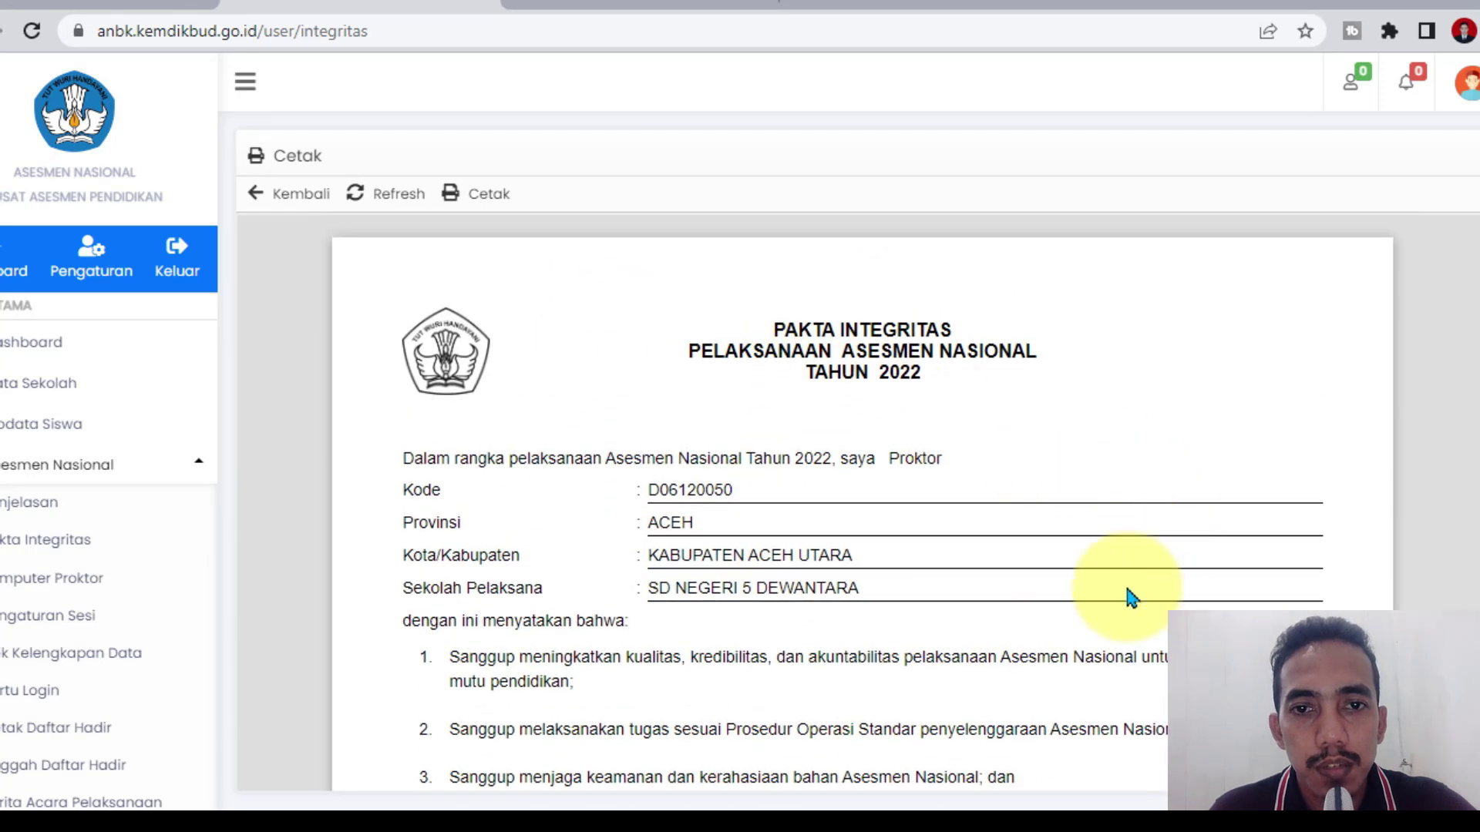
scroll(728, 532, down, 5)
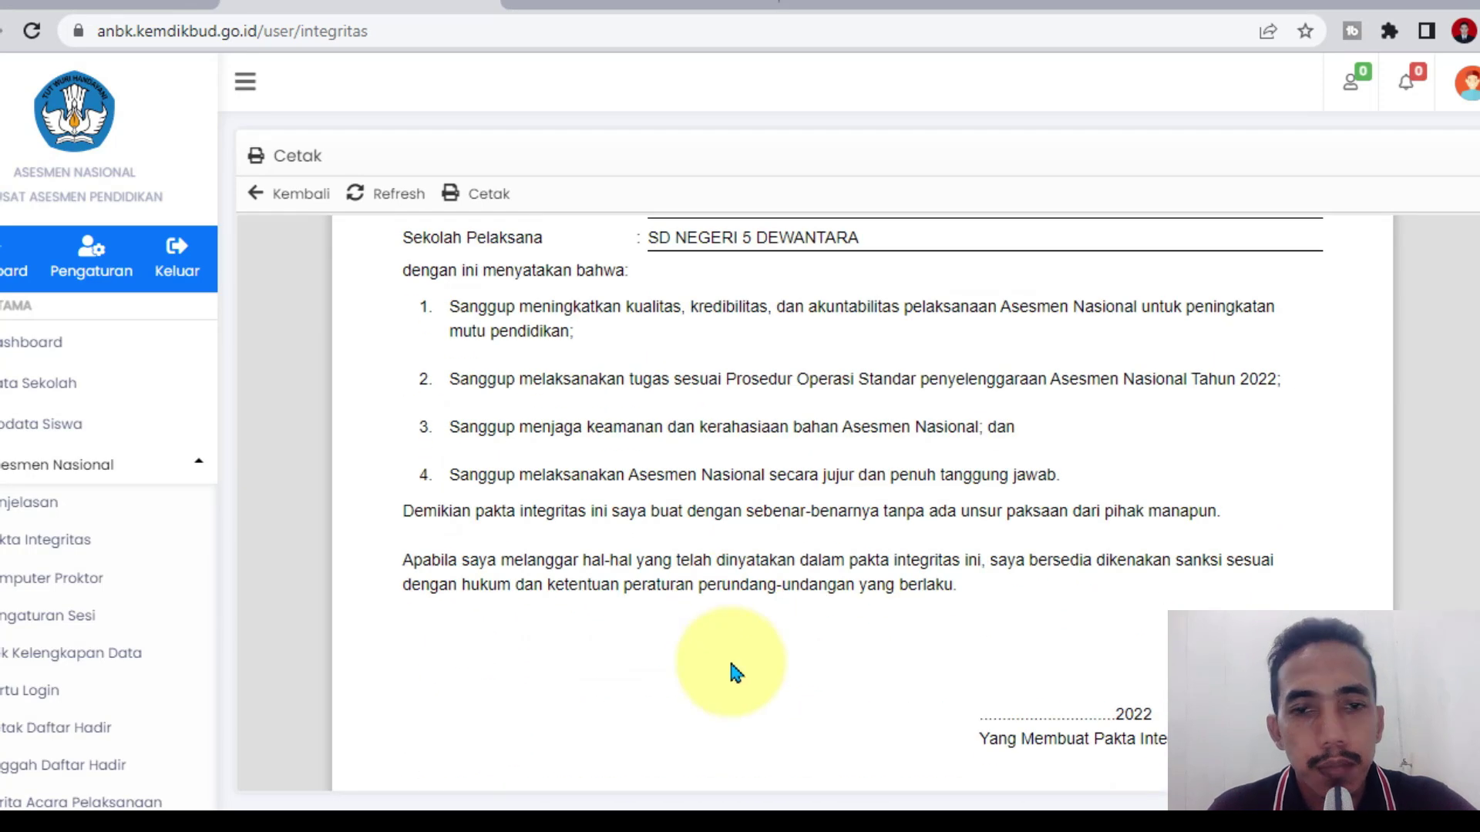
click(256, 196)
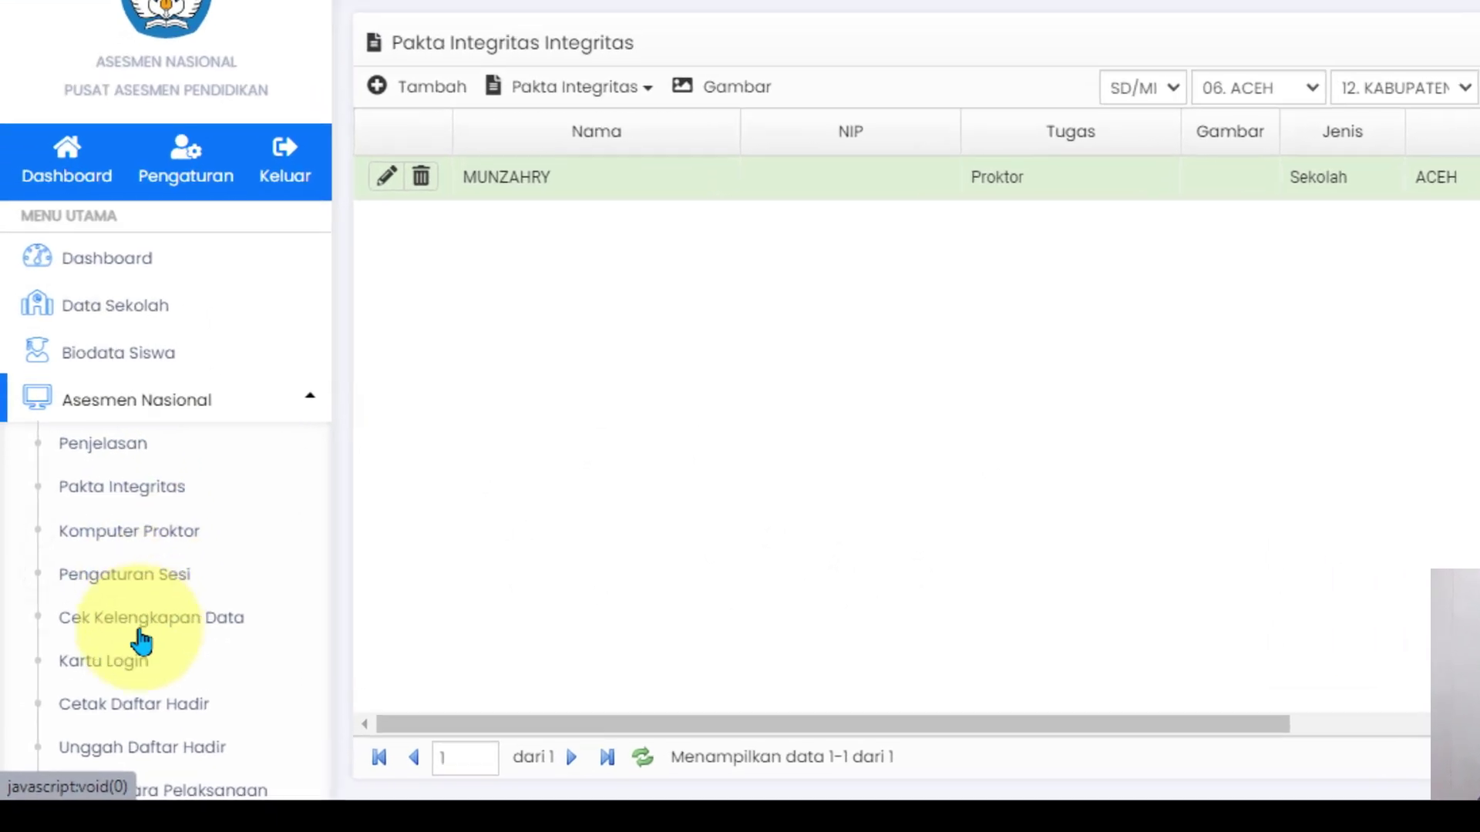
scroll(116, 670, down, 3)
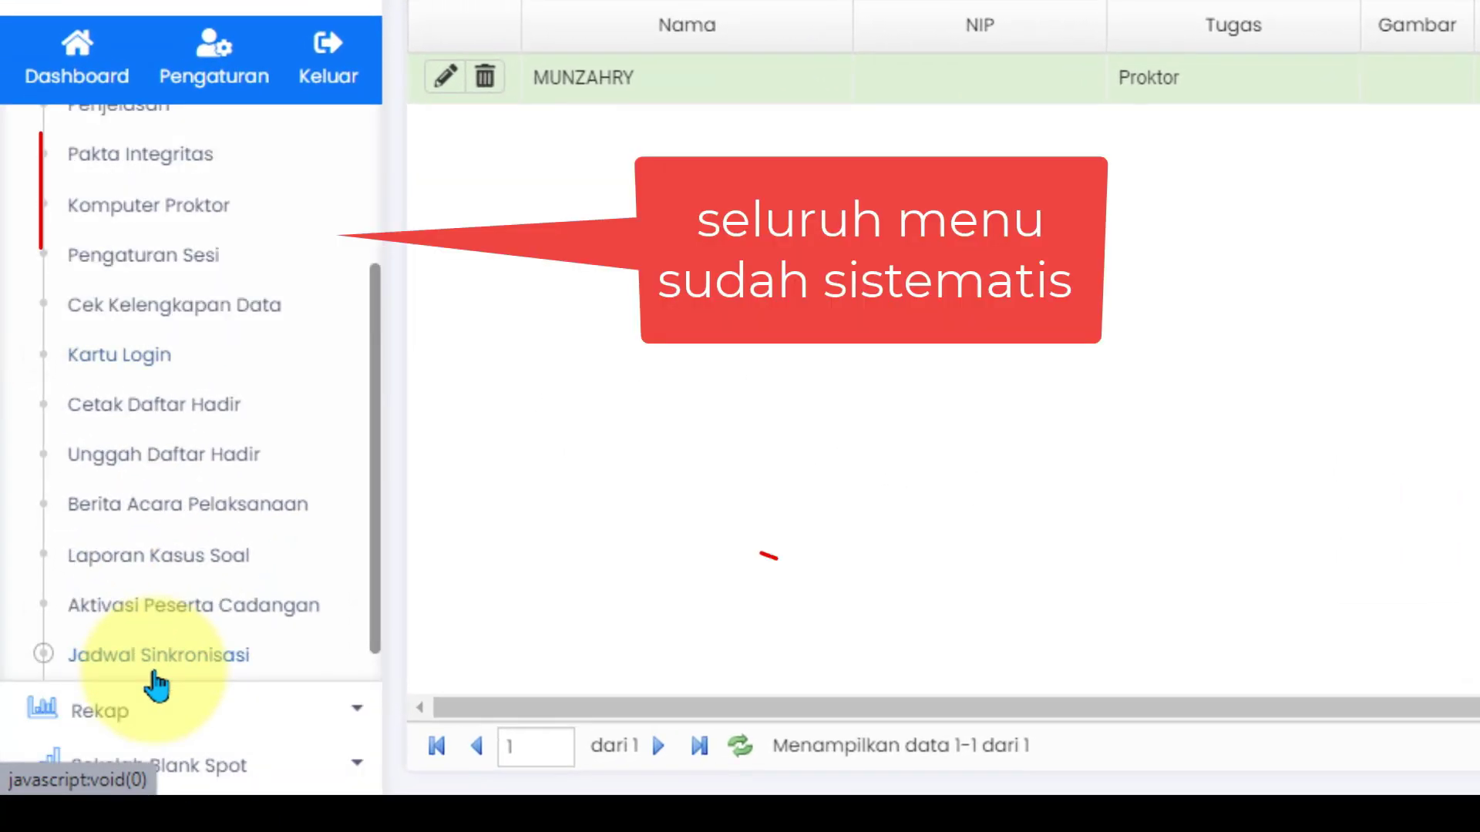
scroll(156, 717, up, 4)
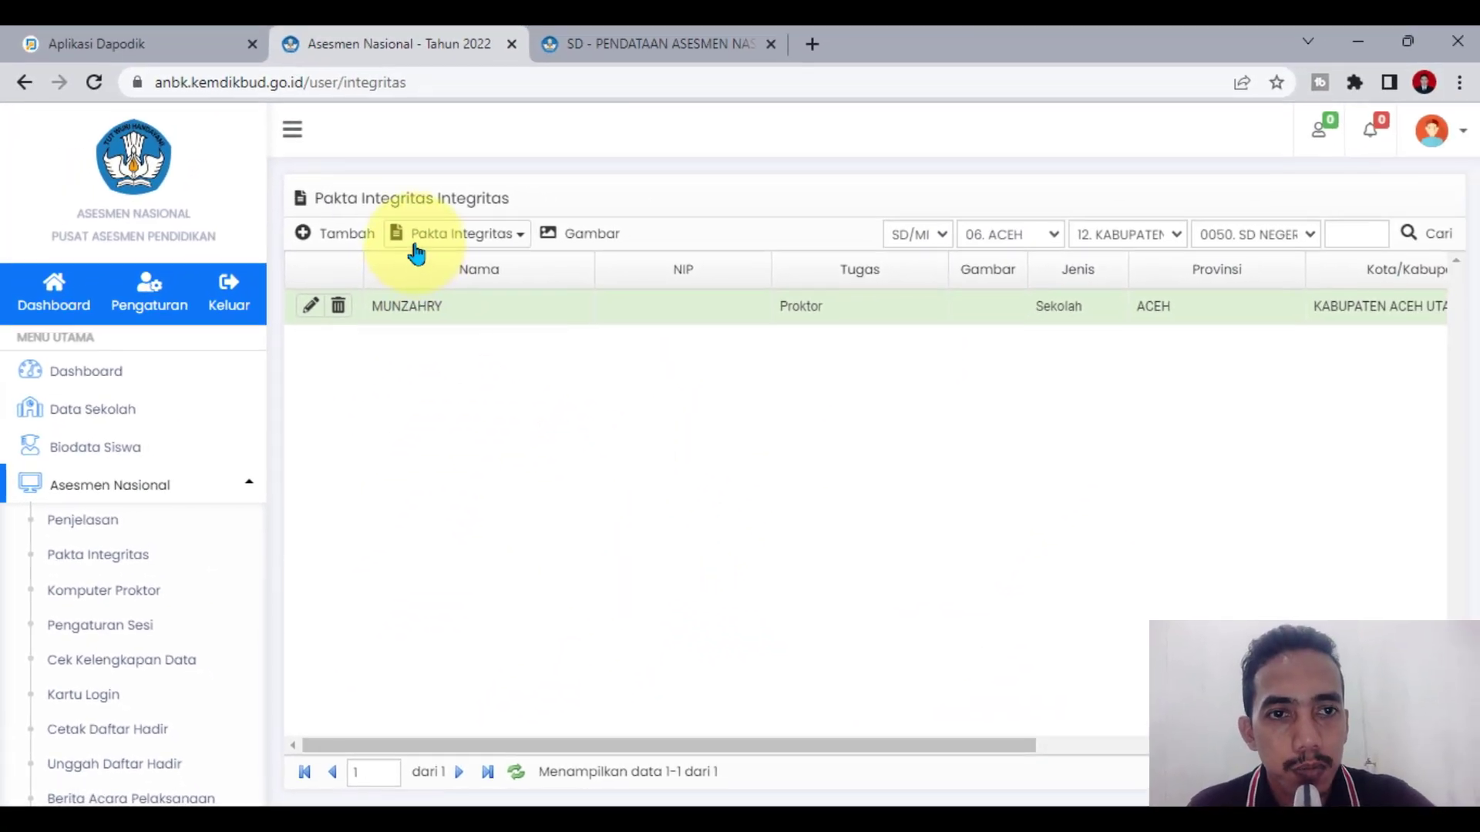
click(413, 247)
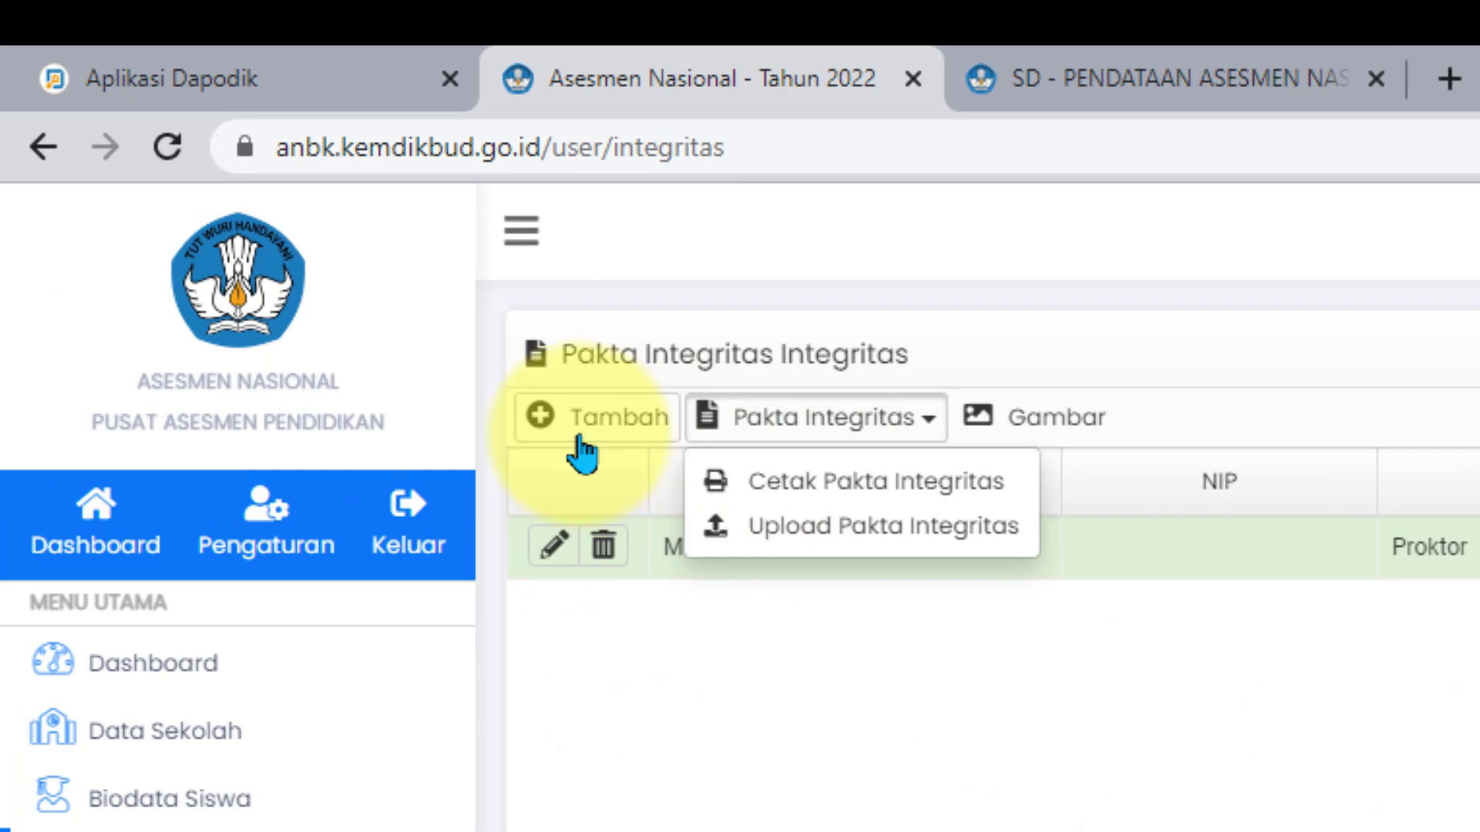
Step: Add and save a Pakta Integritas entry with the person's name and the Tugas Penanggung Jawab, and check its edit form
click(583, 453)
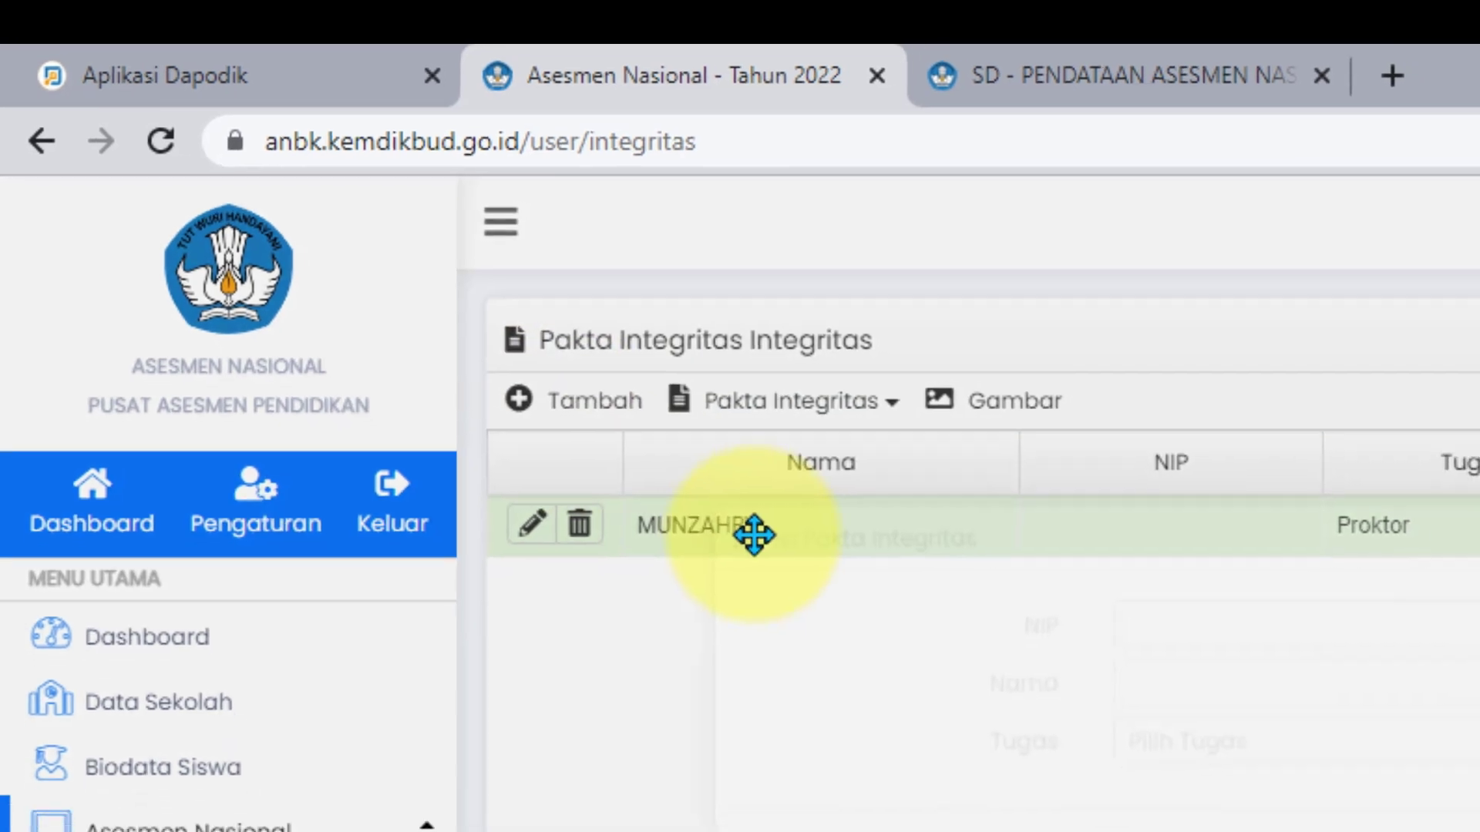
click(1277, 807)
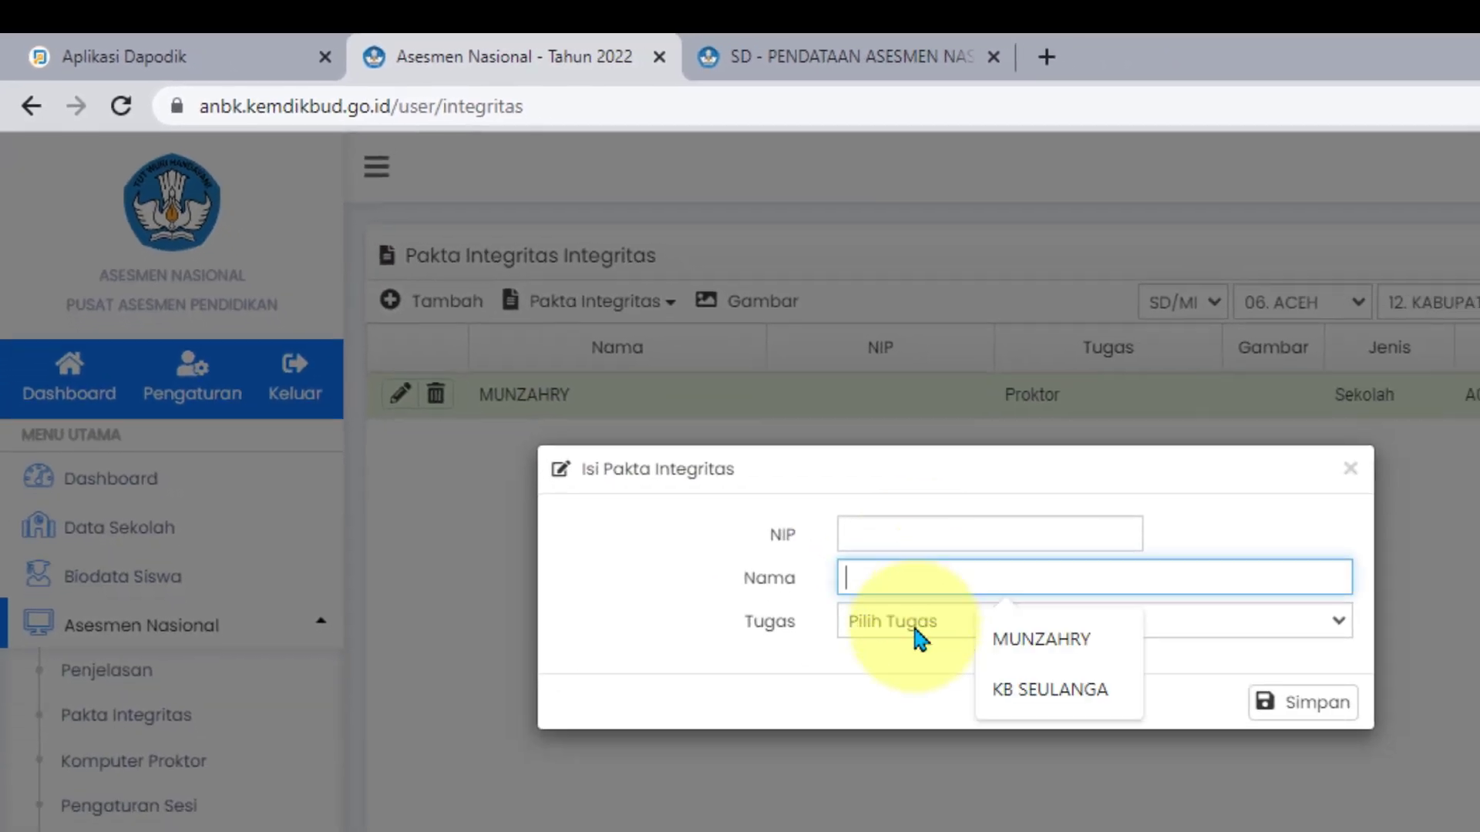
click(917, 637)
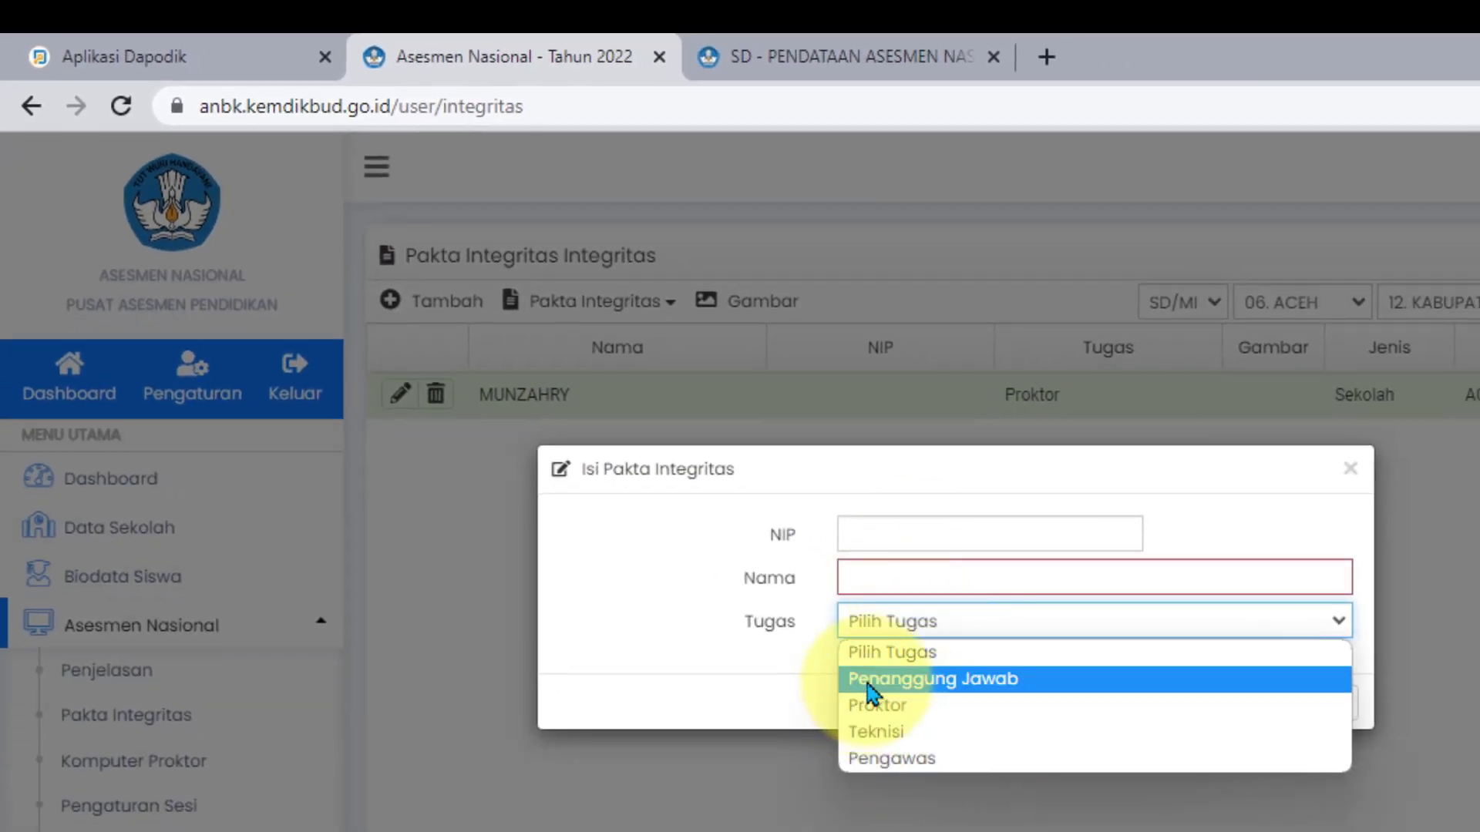
click(1195, 680)
click(954, 578)
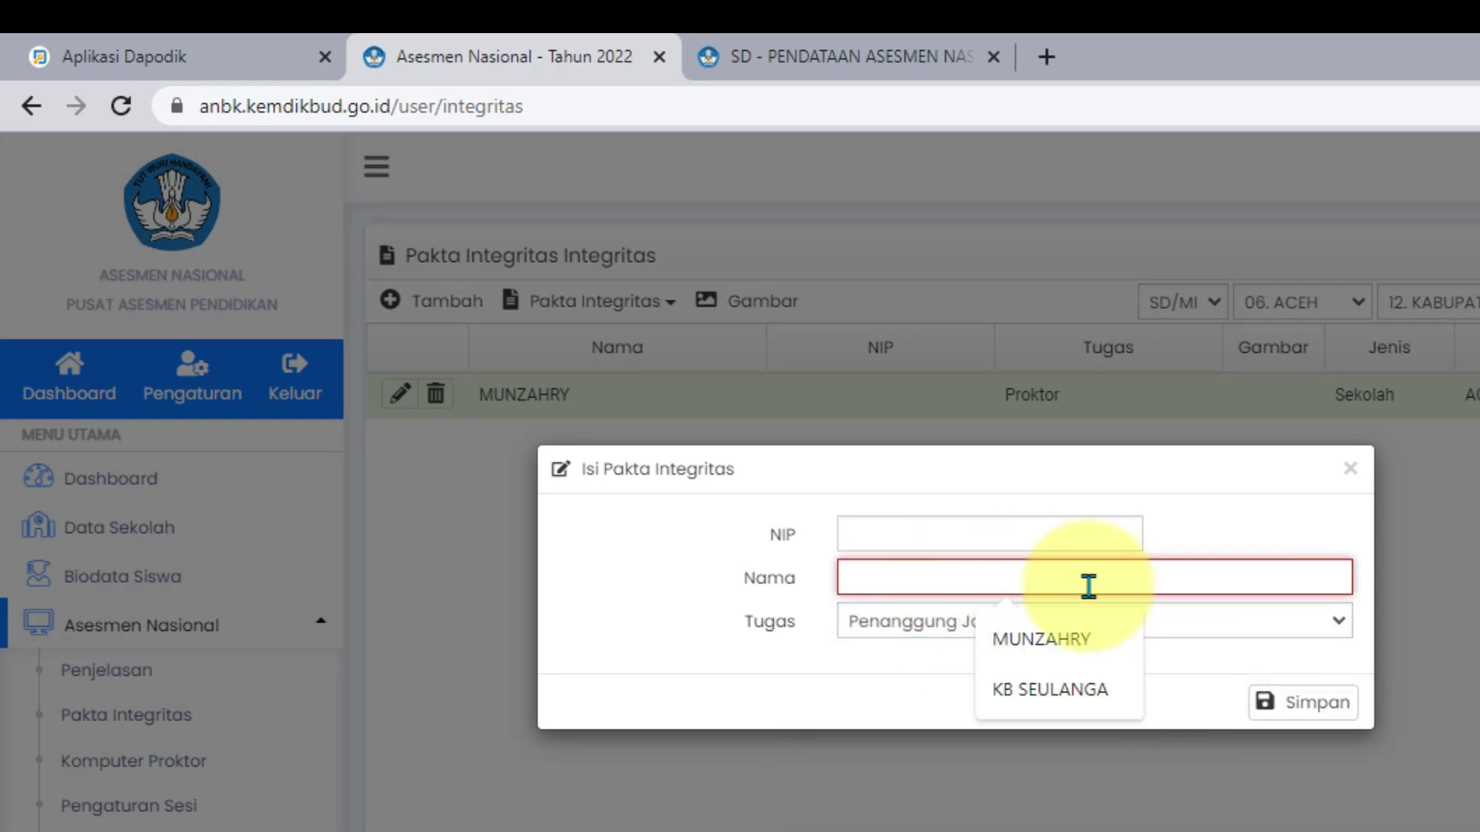
click(925, 530)
click(1309, 694)
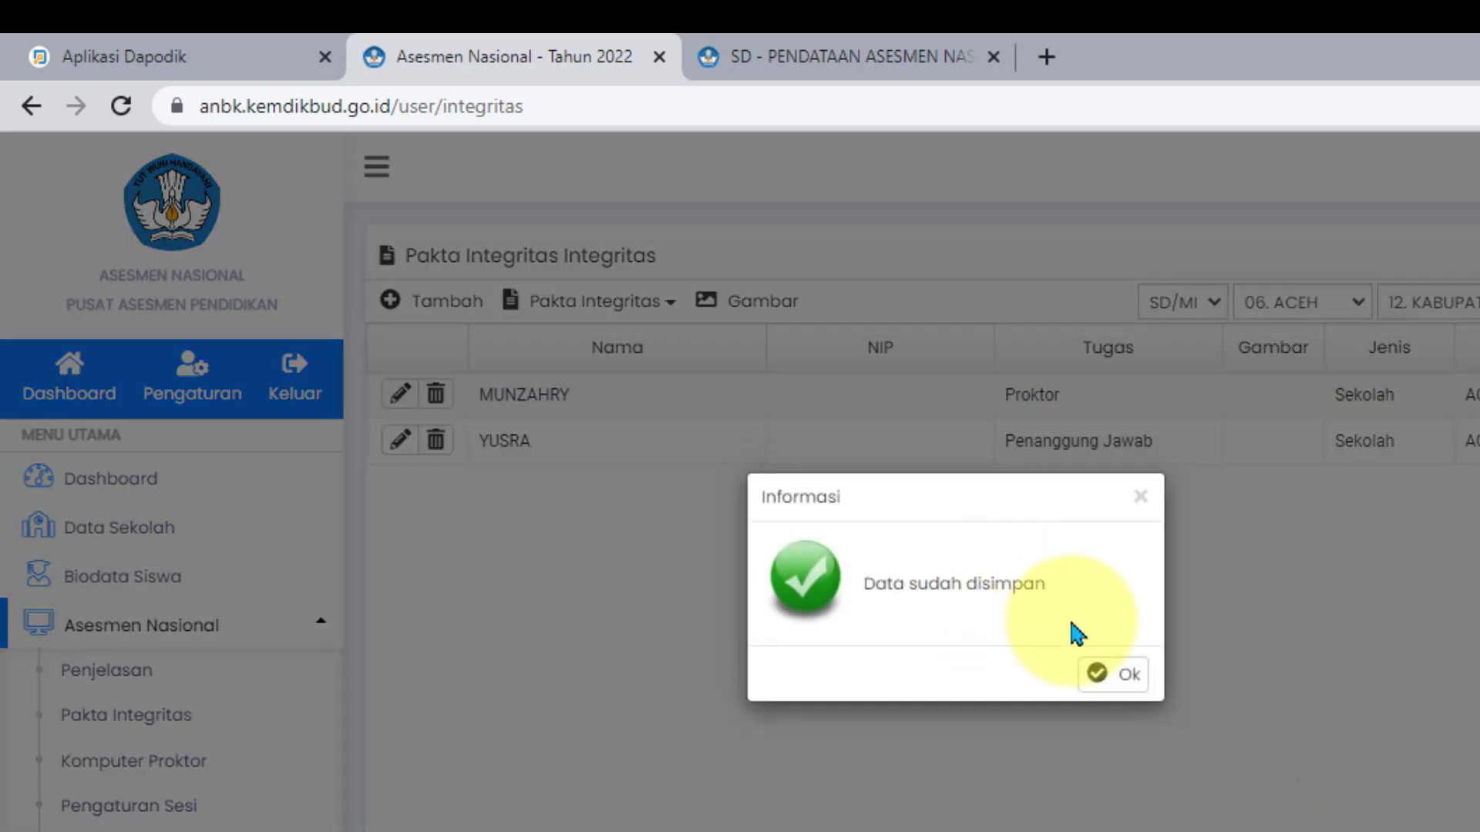
click(1114, 670)
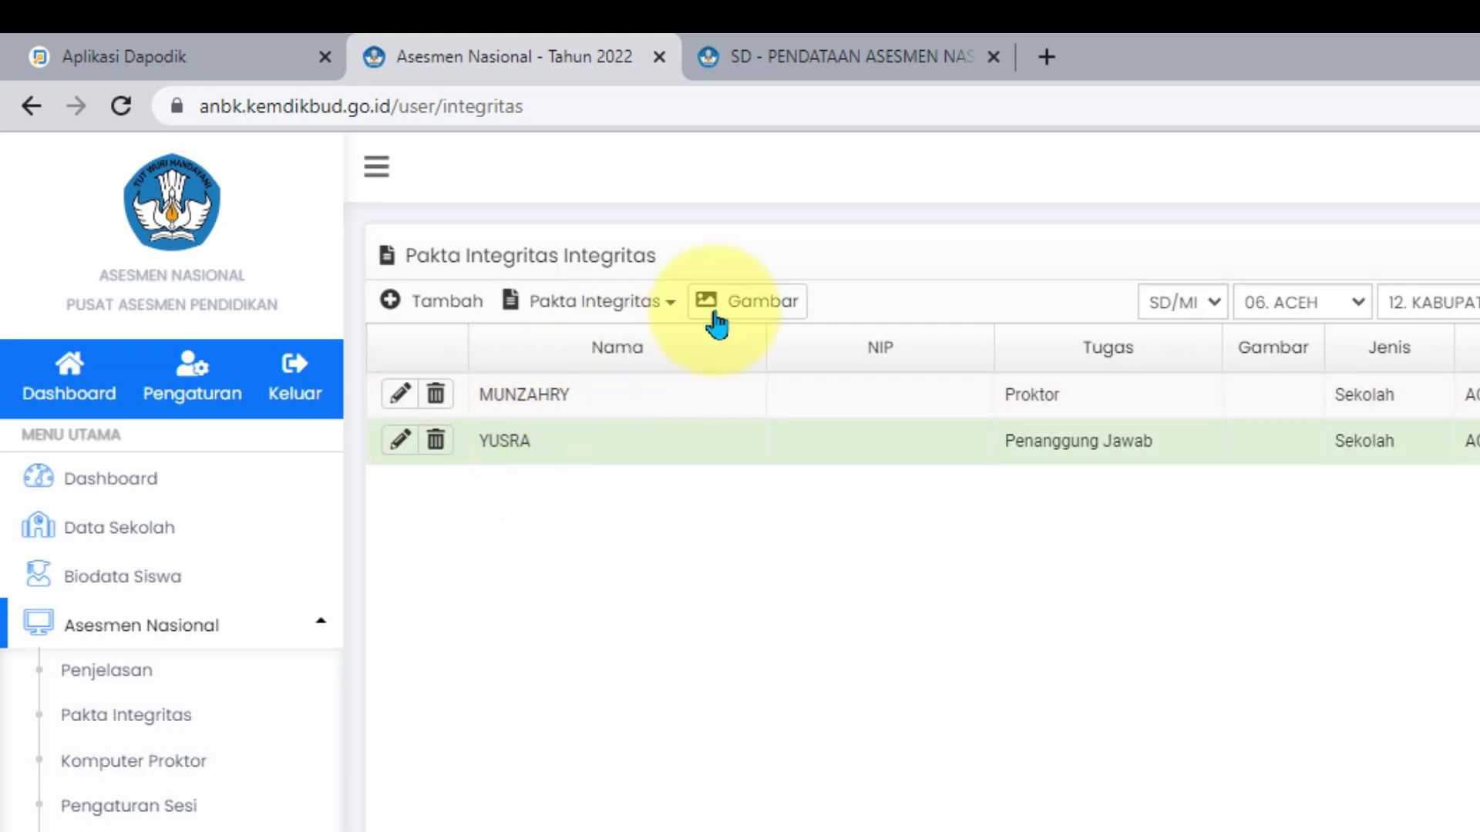
click(397, 447)
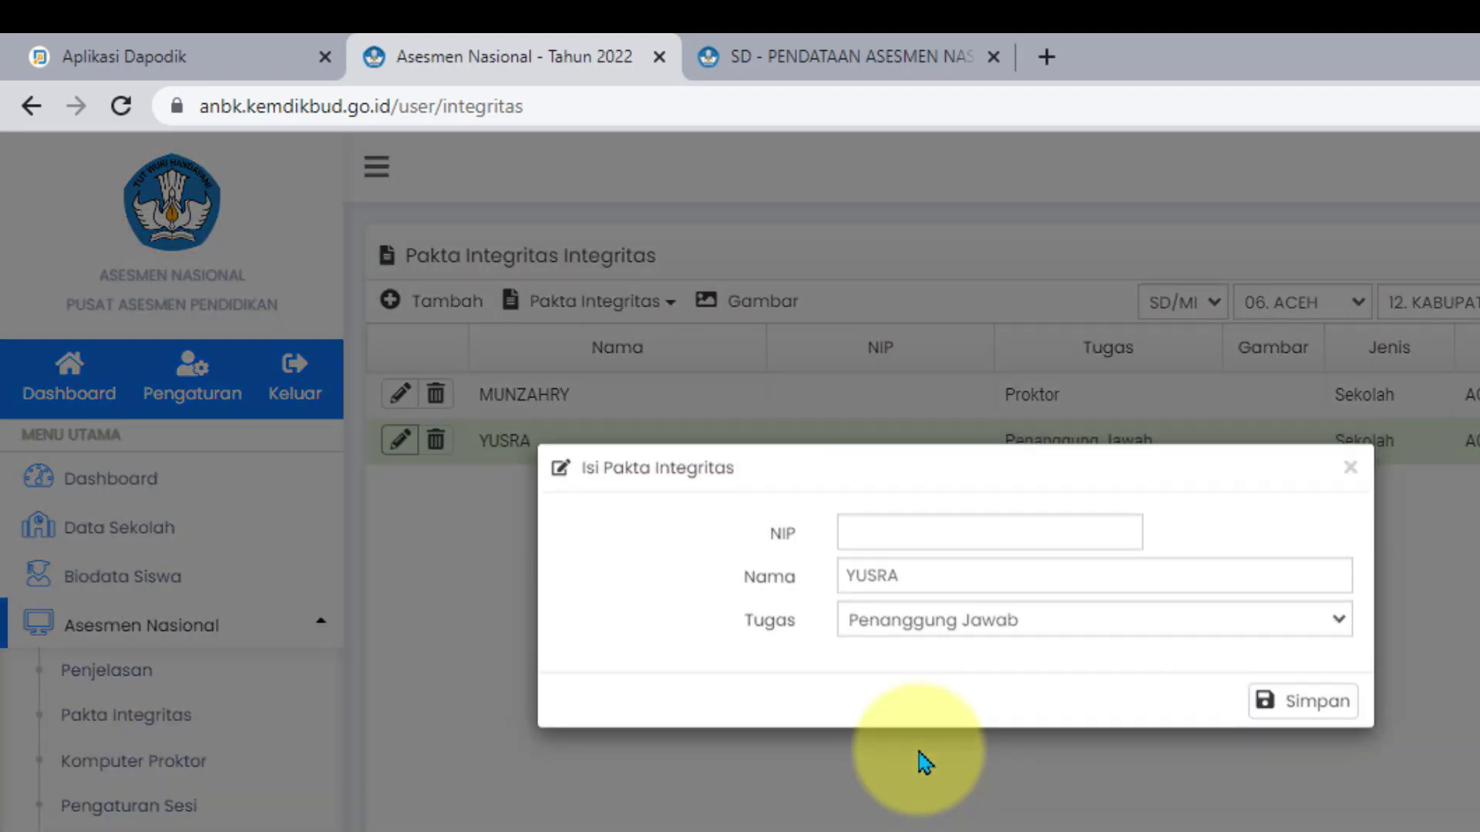
click(1348, 467)
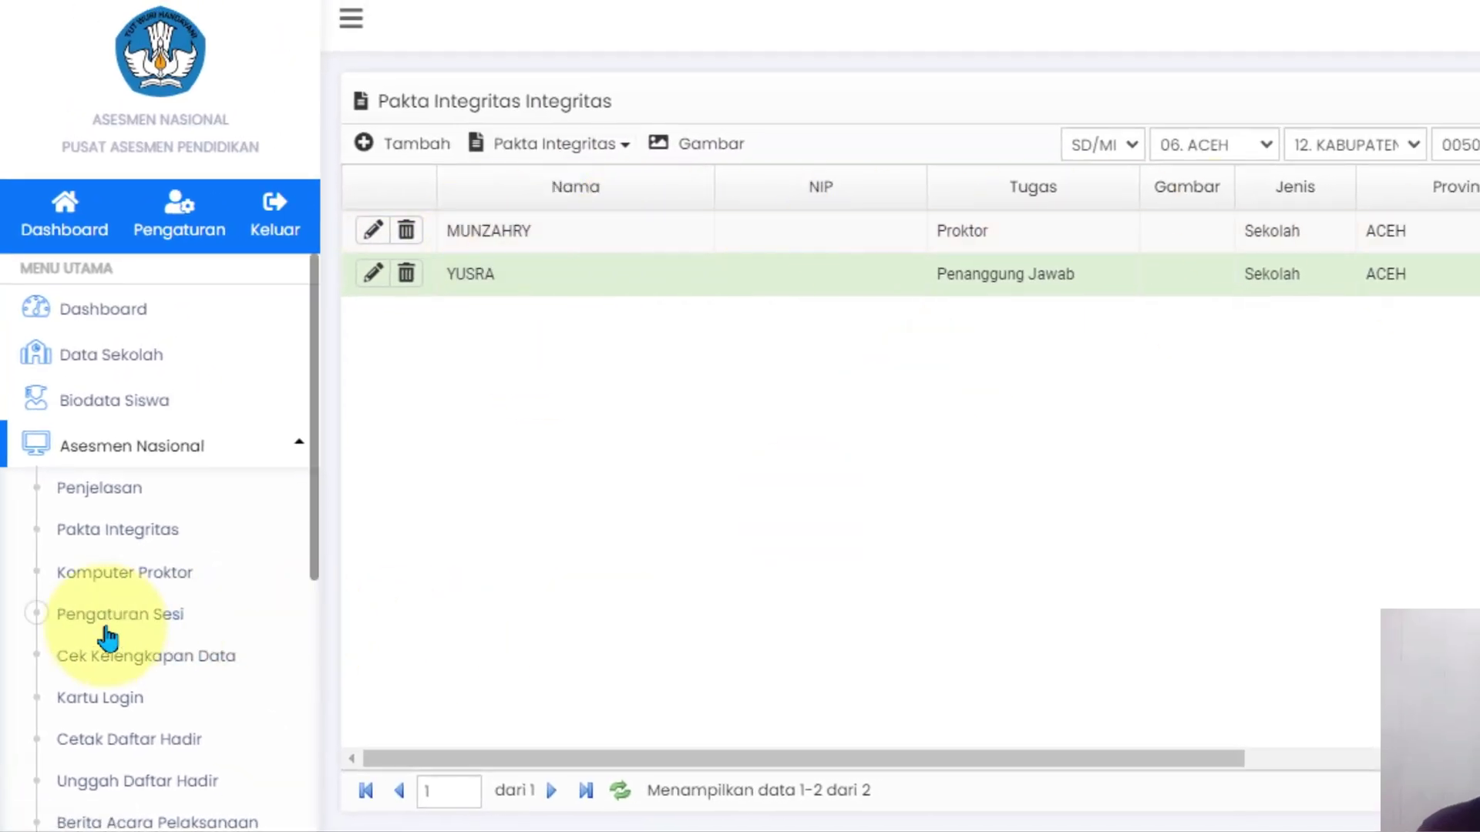
Step: Open the Komputer Proktor page, select the school's existing entry and start adding a new proctor computer
click(127, 587)
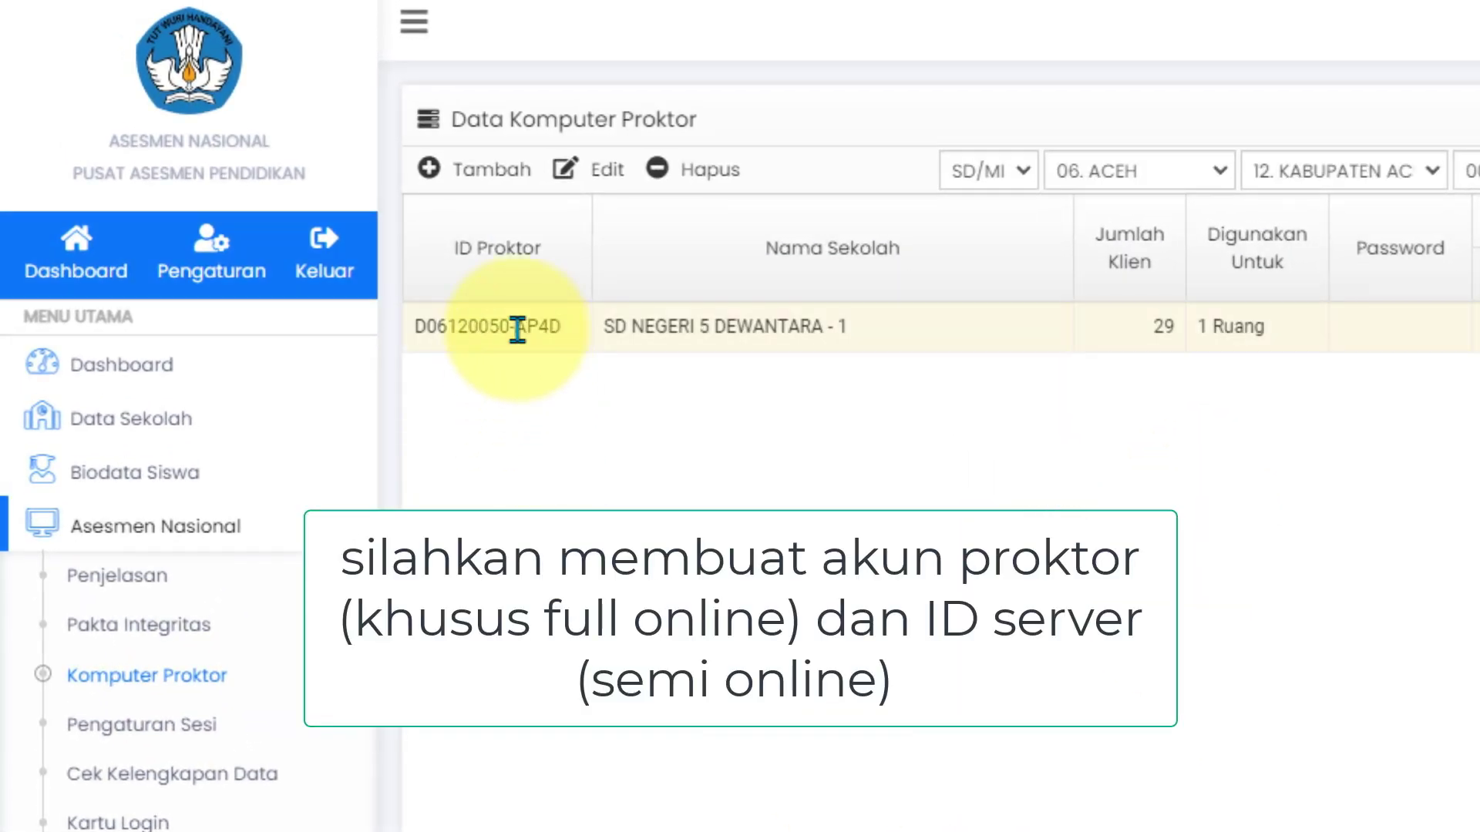
click(1018, 331)
drag(1098, 829, 925, 831)
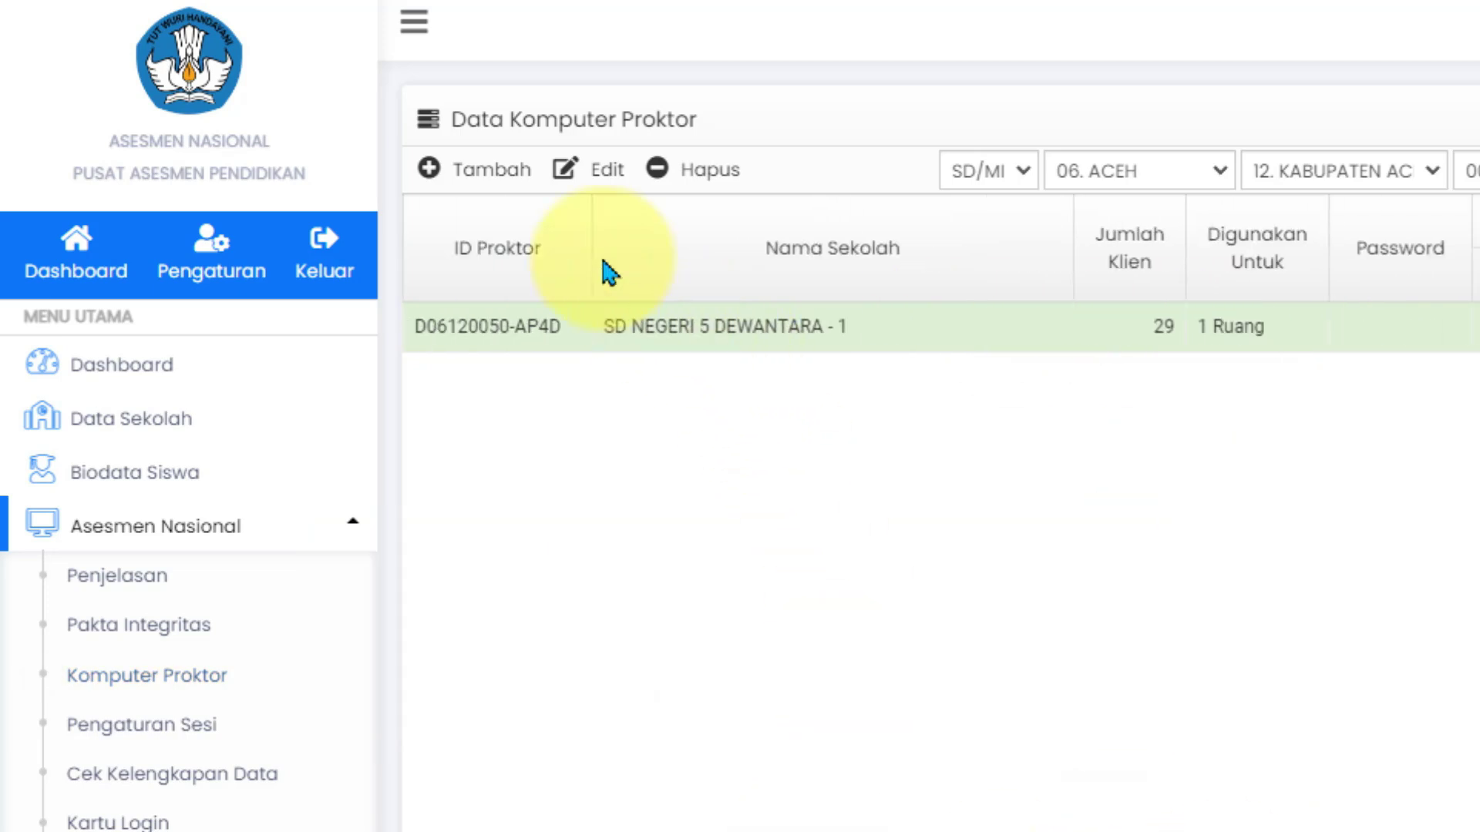
click(432, 166)
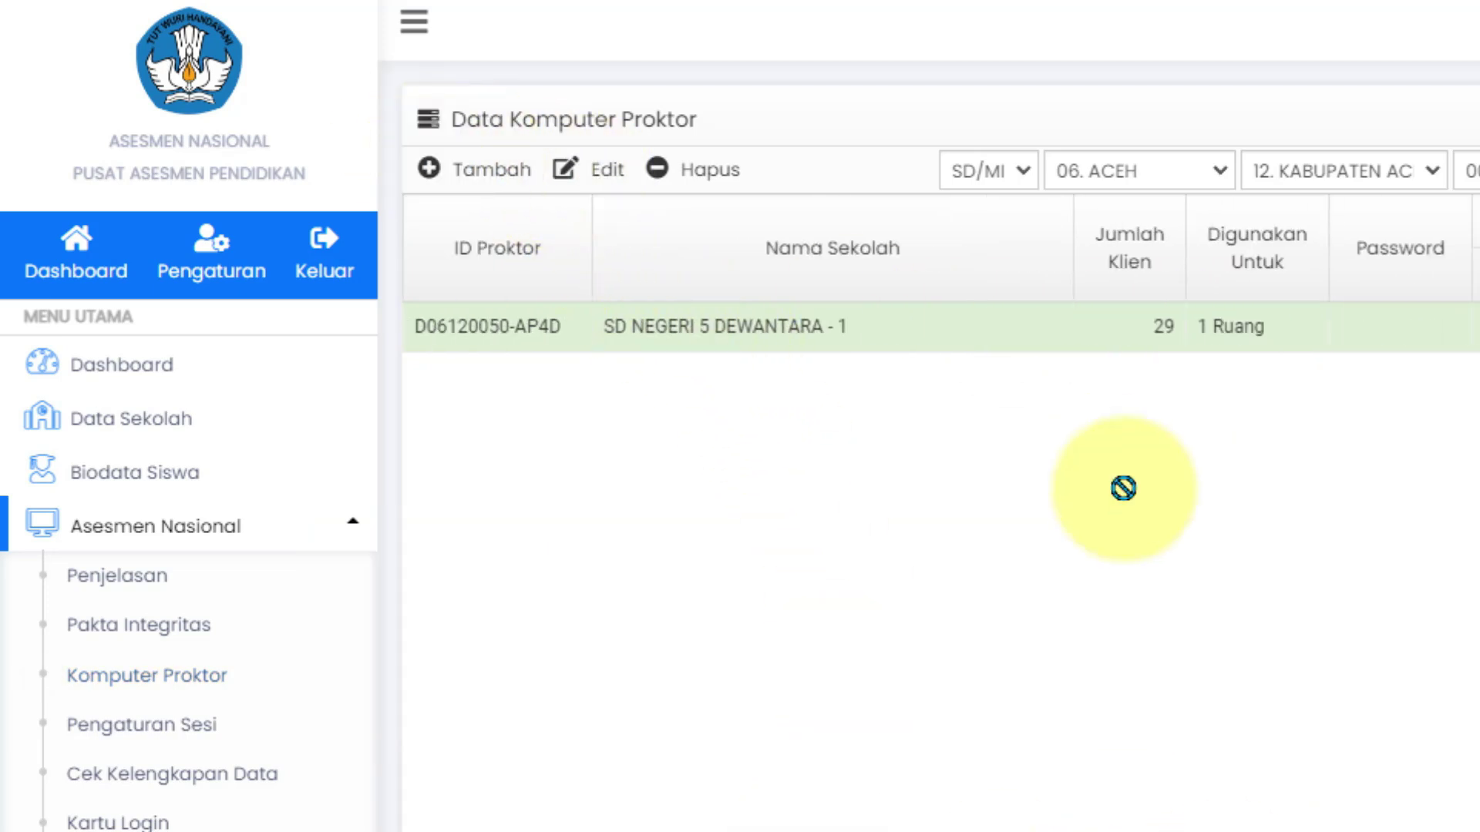
click(868, 330)
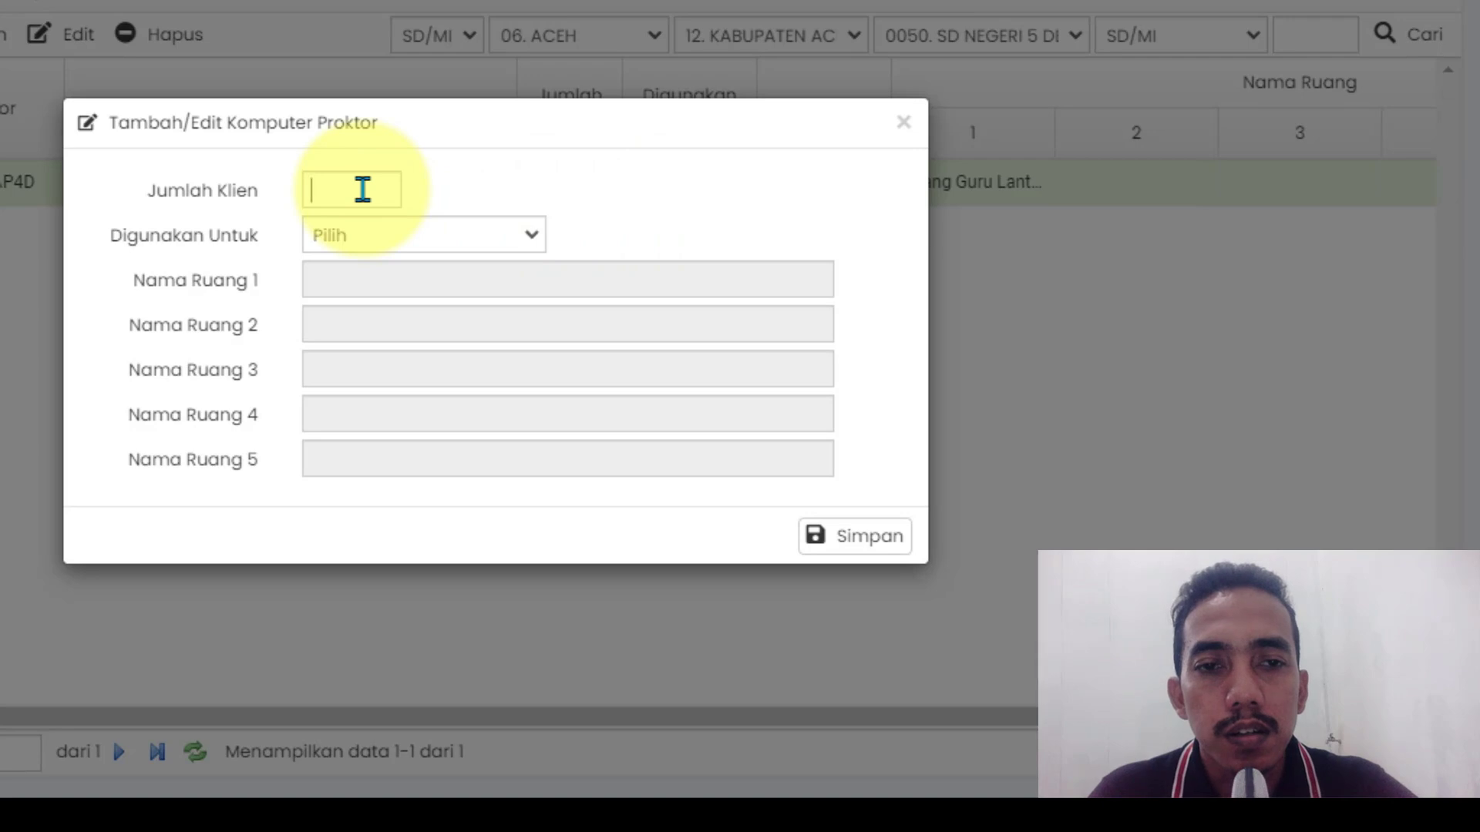
Step: Examine the Jumlah Klien field and its suggested values in the form for the new proctor computer
click(726, 289)
click(529, 205)
click(357, 192)
click(515, 185)
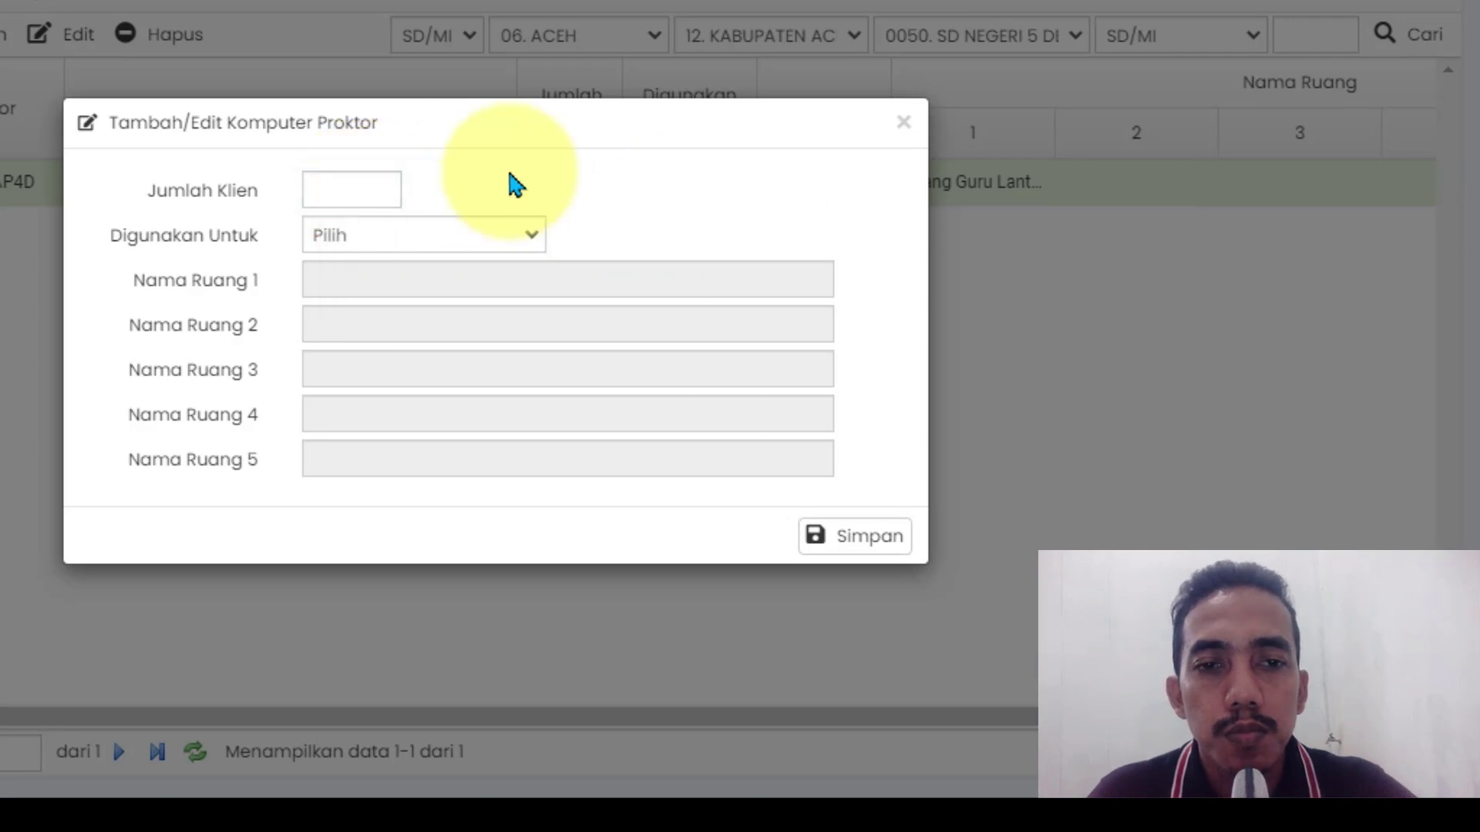
click(350, 189)
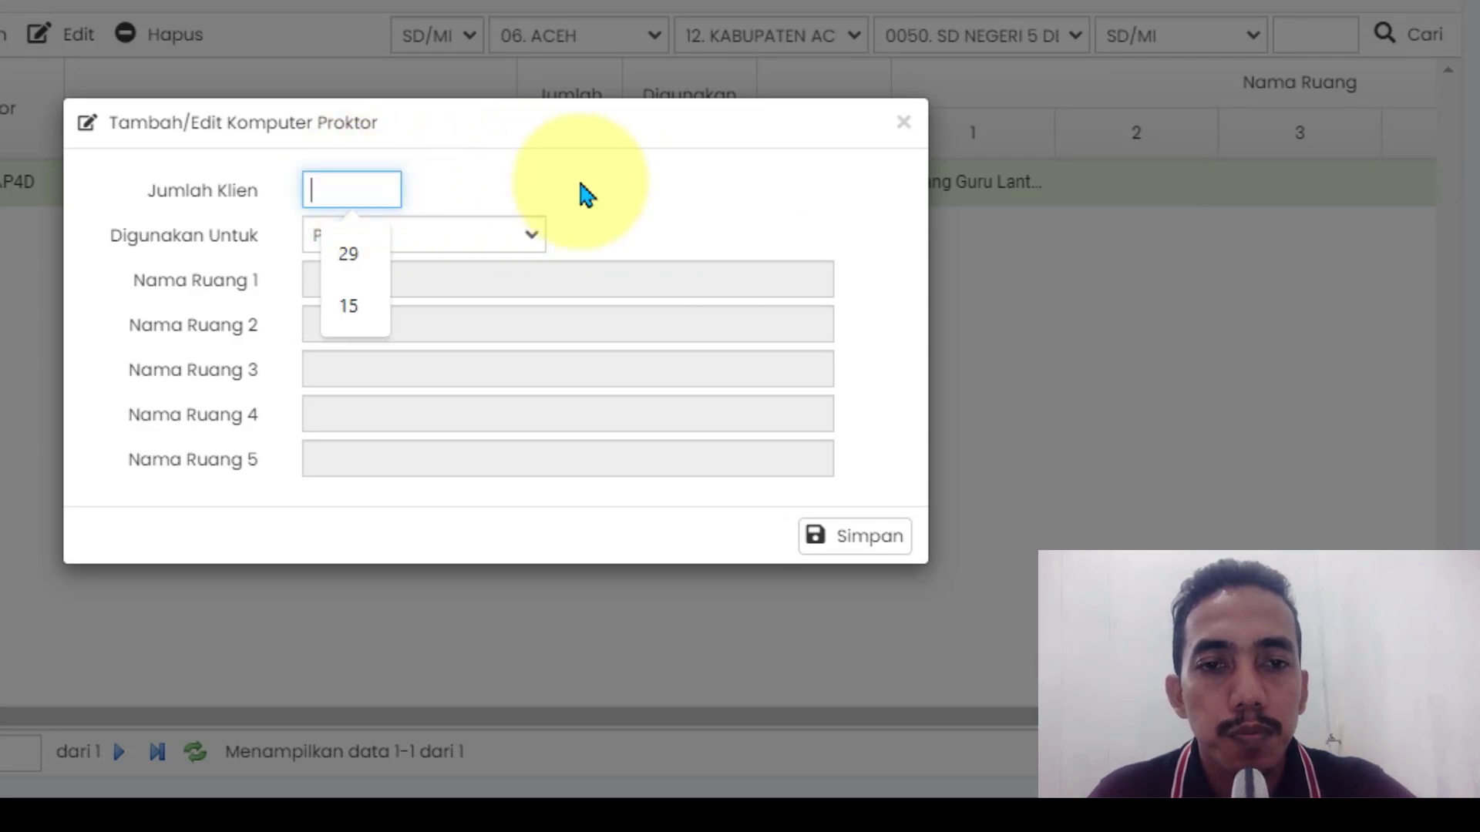
click(586, 194)
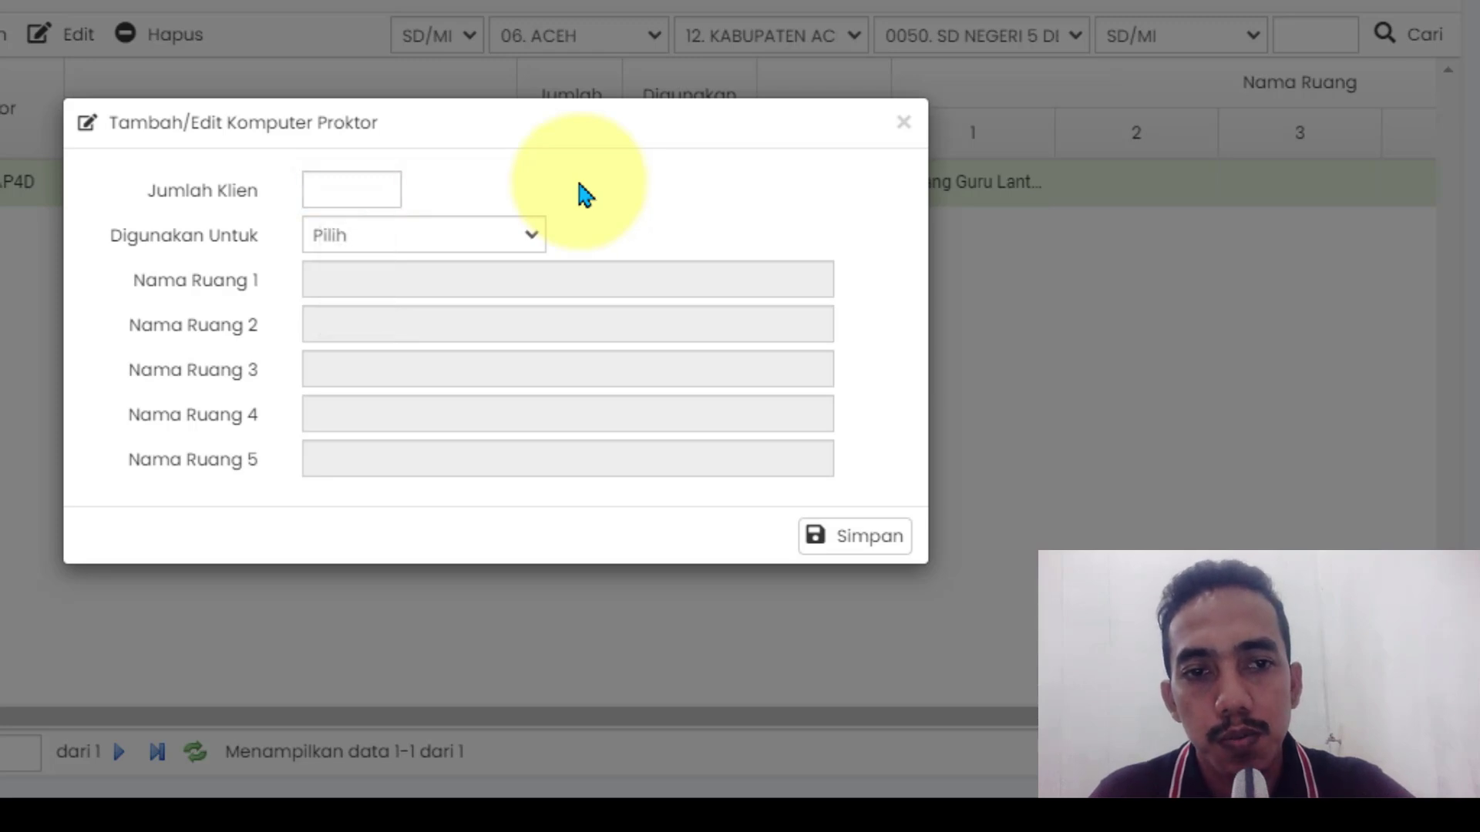
click(336, 190)
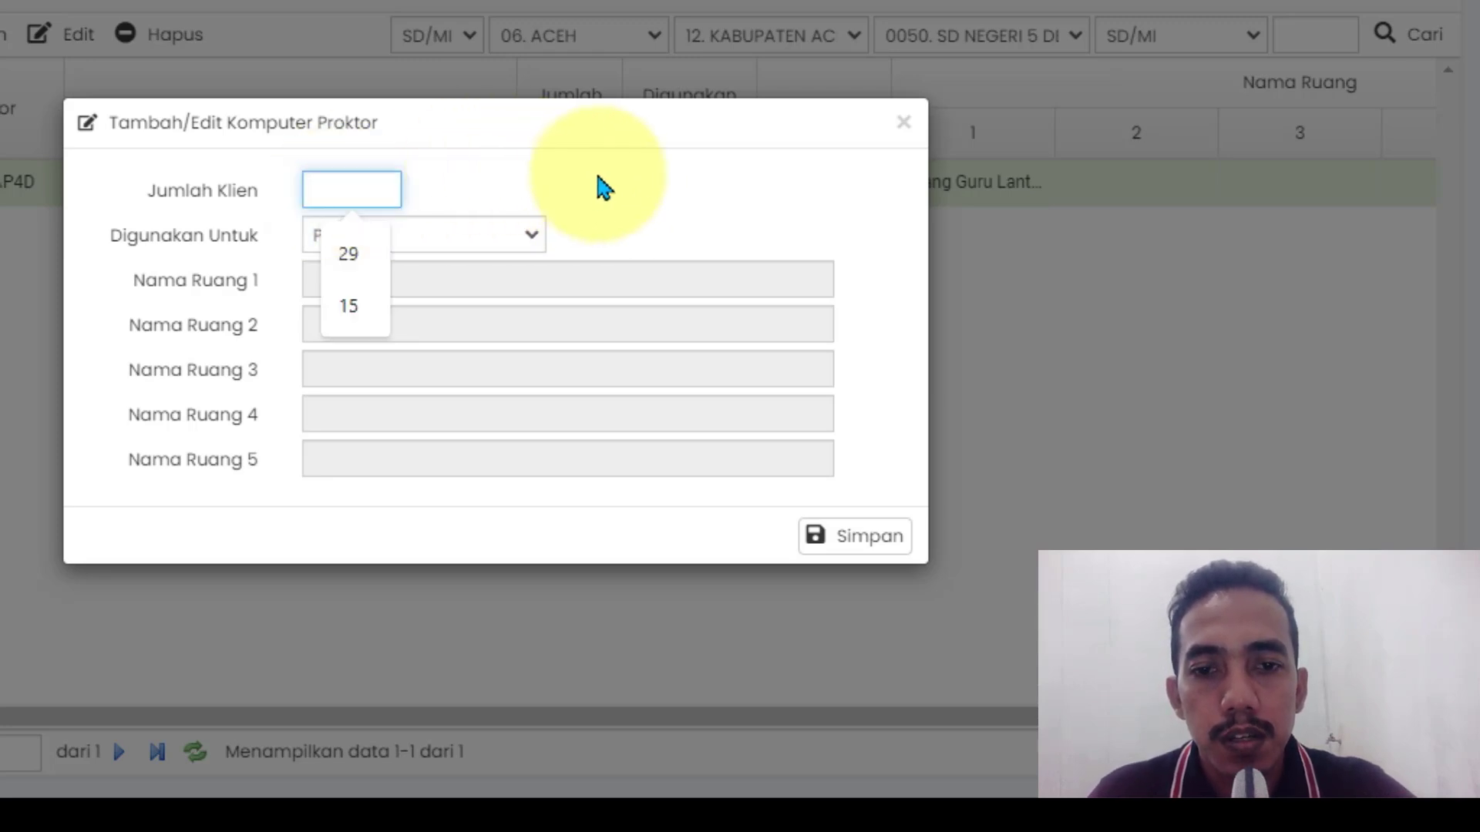
click(601, 190)
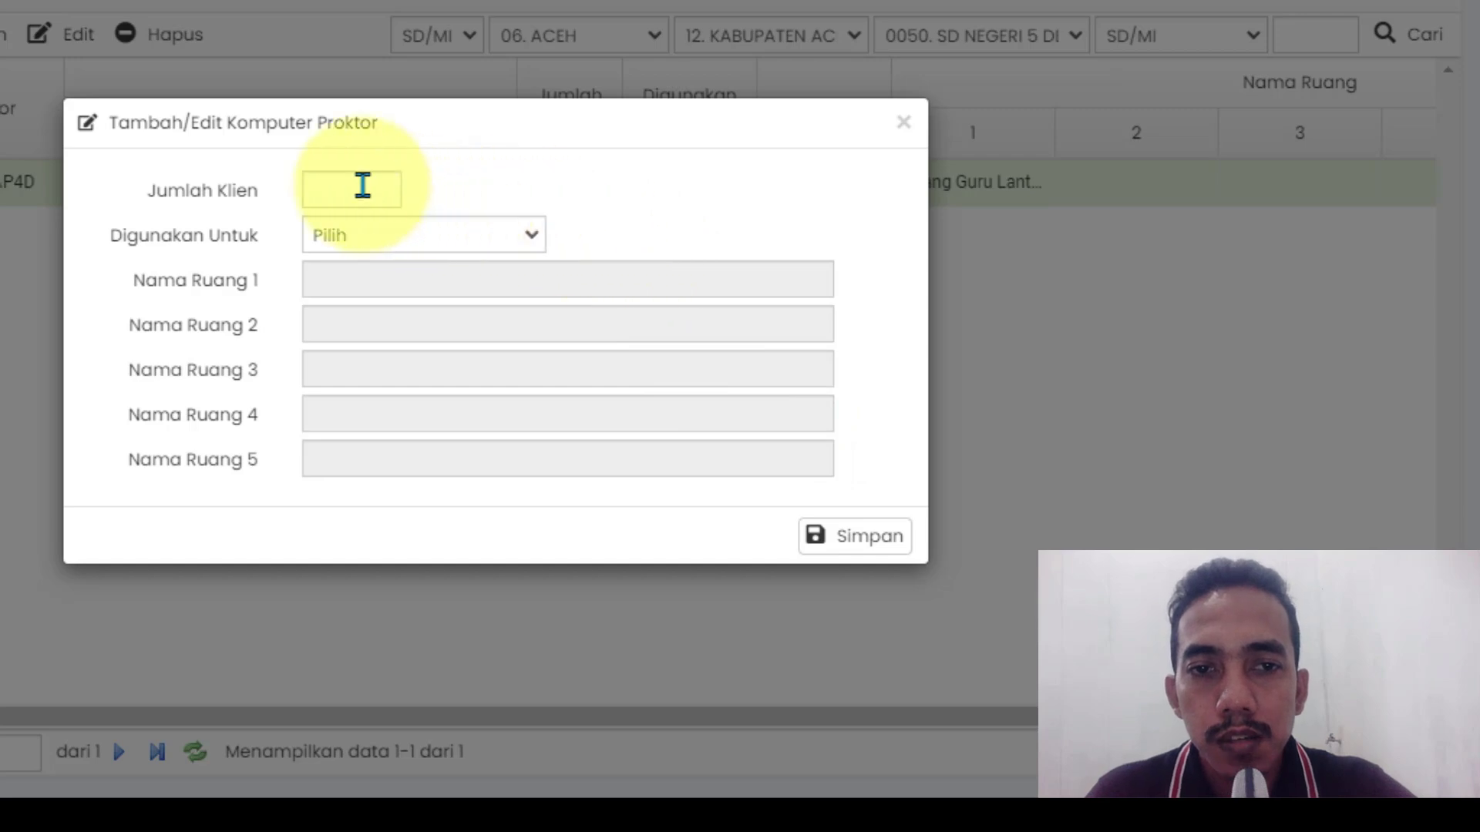
click(361, 185)
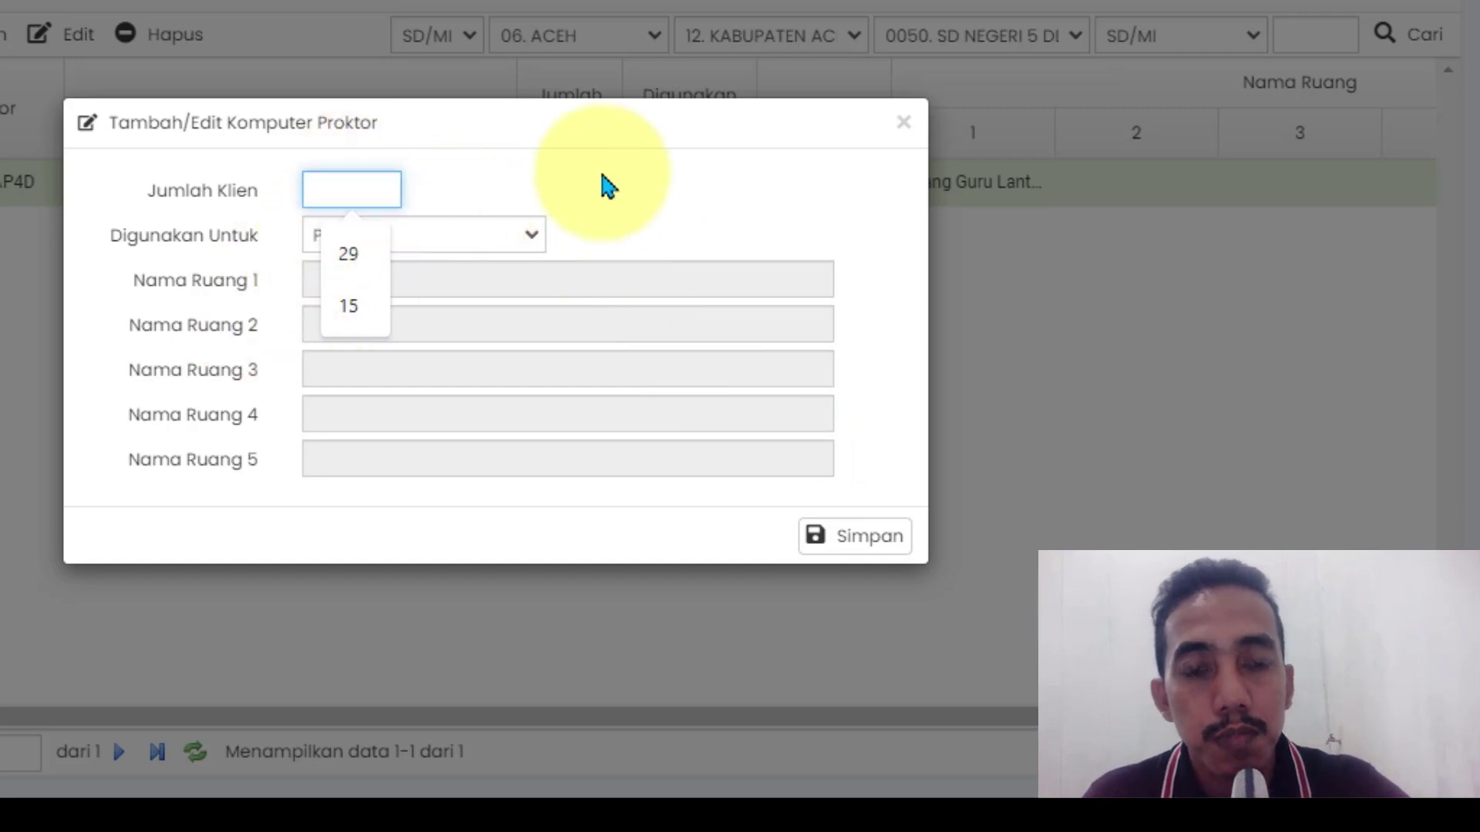
click(607, 185)
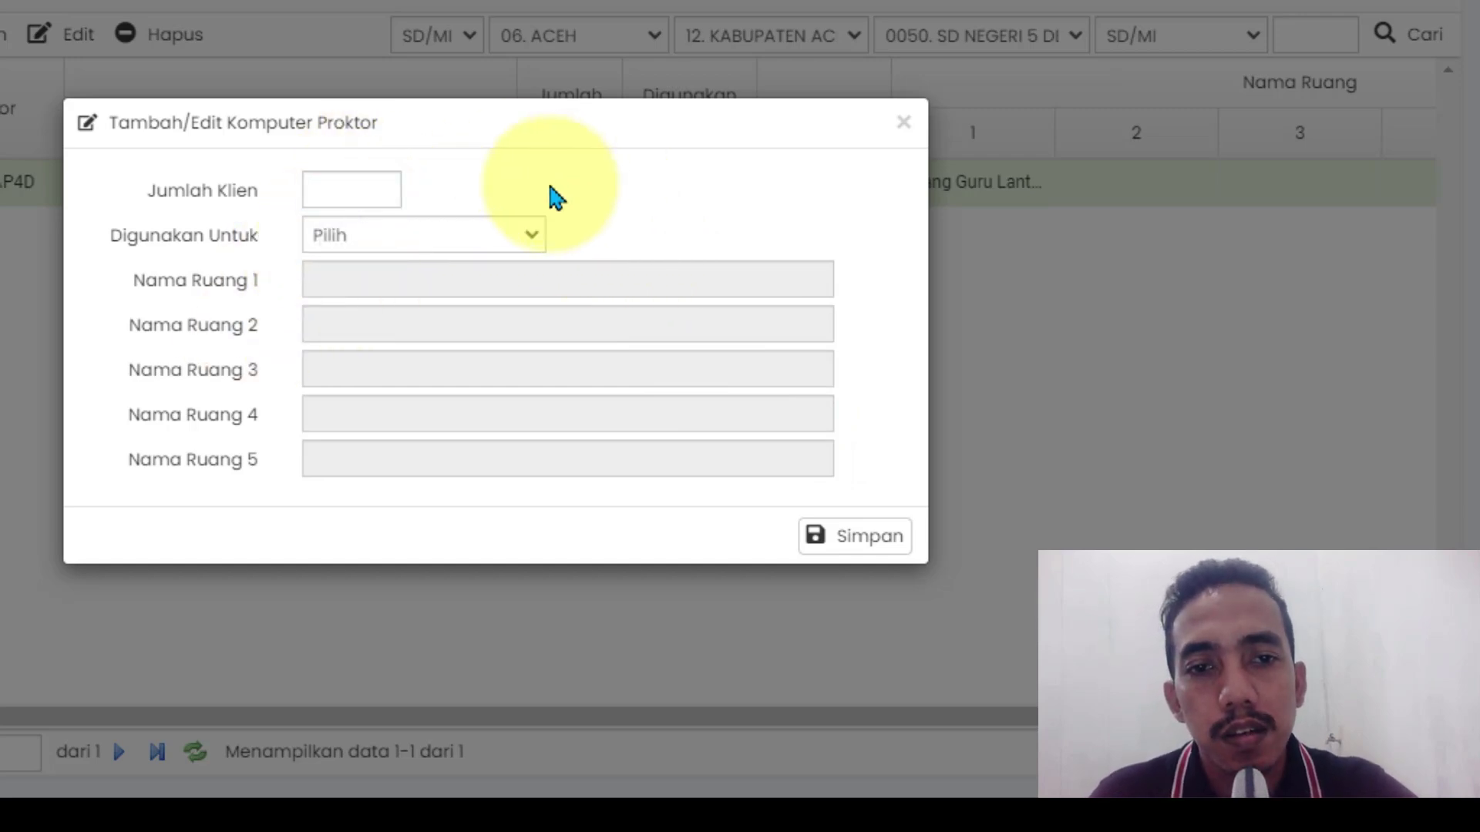
click(371, 242)
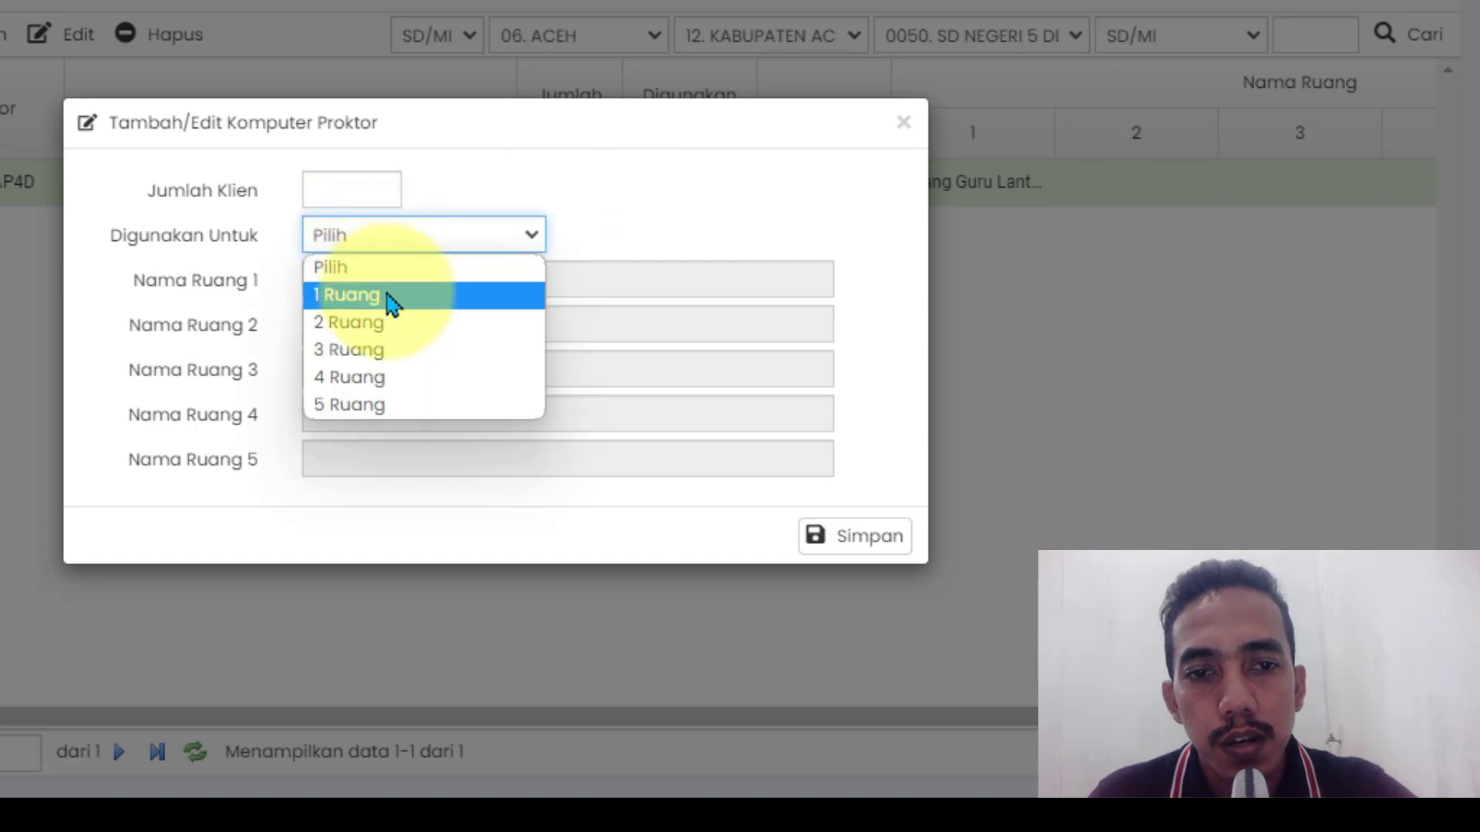
click(389, 296)
click(389, 281)
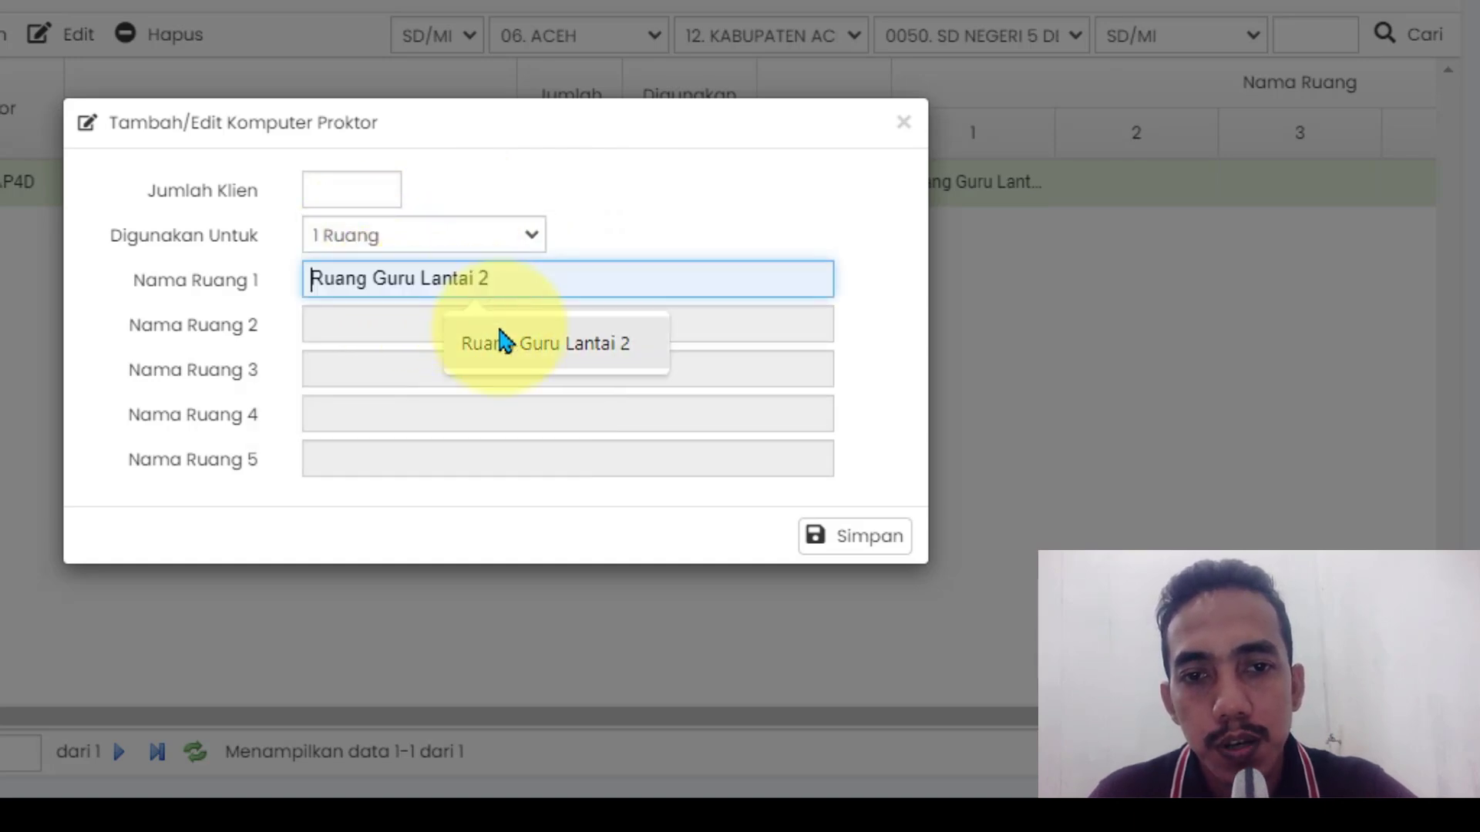
click(505, 340)
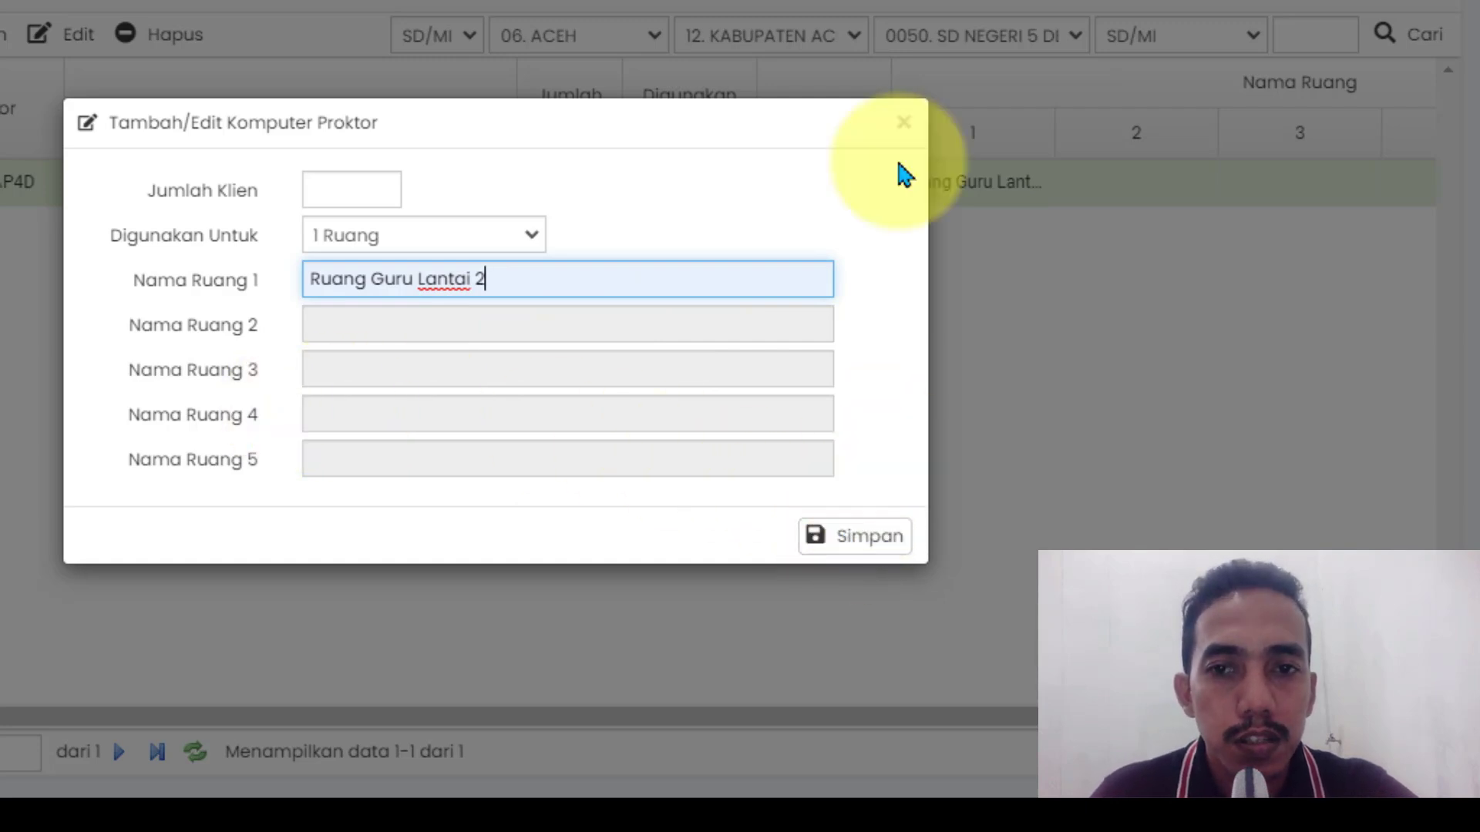
click(915, 123)
click(898, 122)
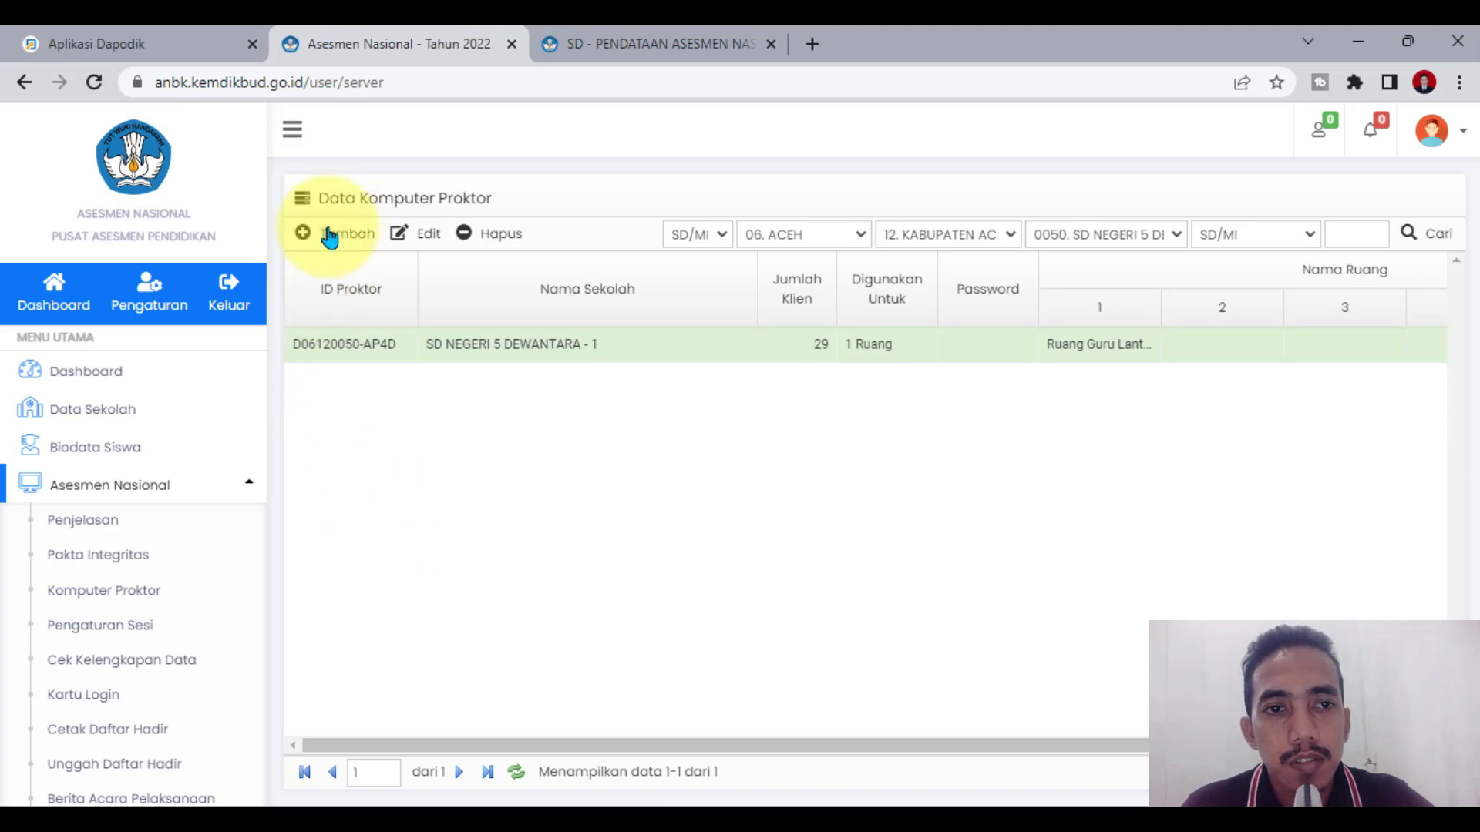
Step: Try to add a proctor computer with Jumlah Klien 15, used for 1 Ruang, with Nama Ruang 1 as Ruang Guru Lantai 1, and save it
click(323, 245)
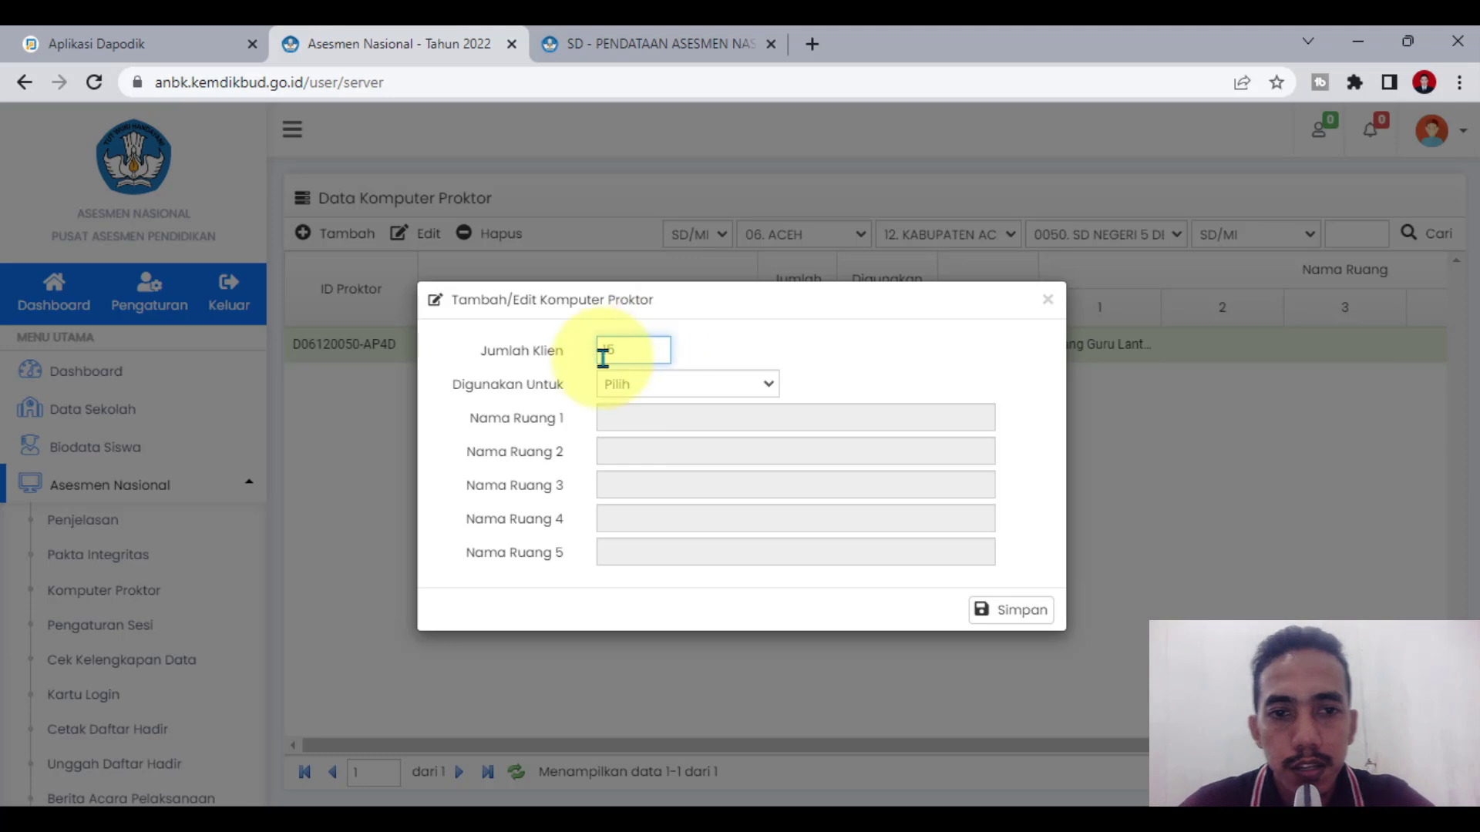
click(628, 385)
click(683, 424)
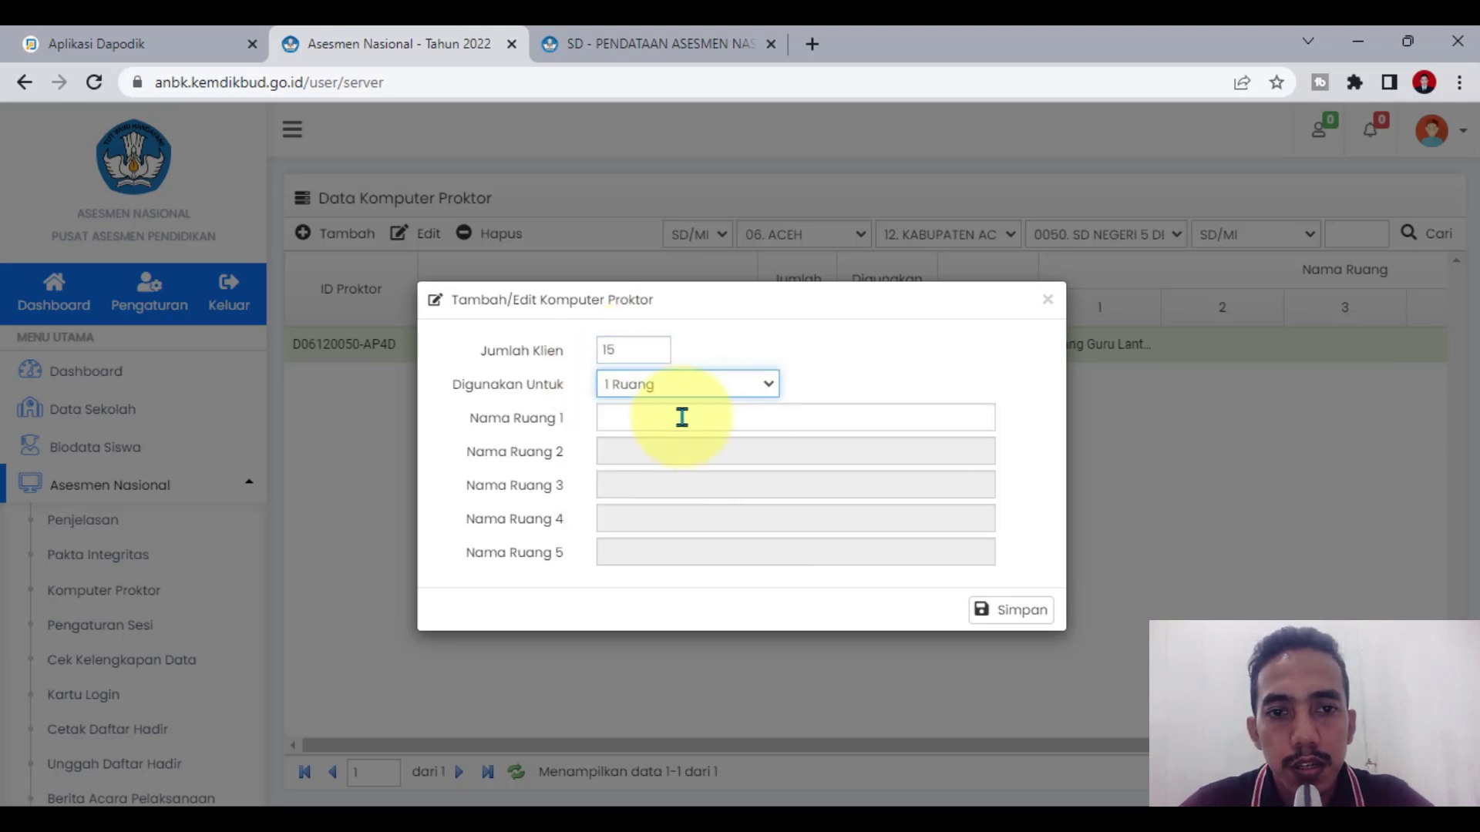
click(682, 417)
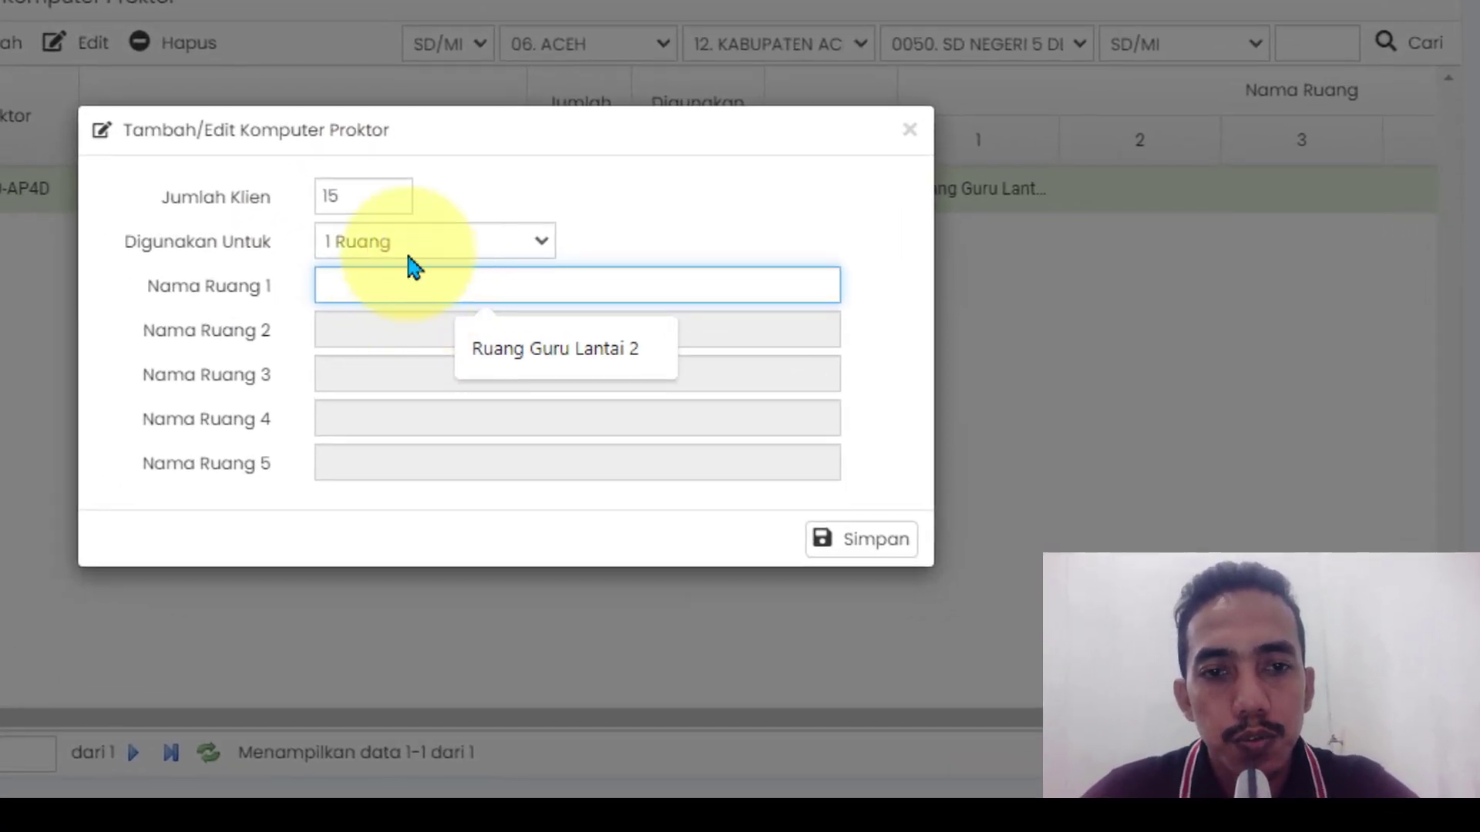
click(571, 347)
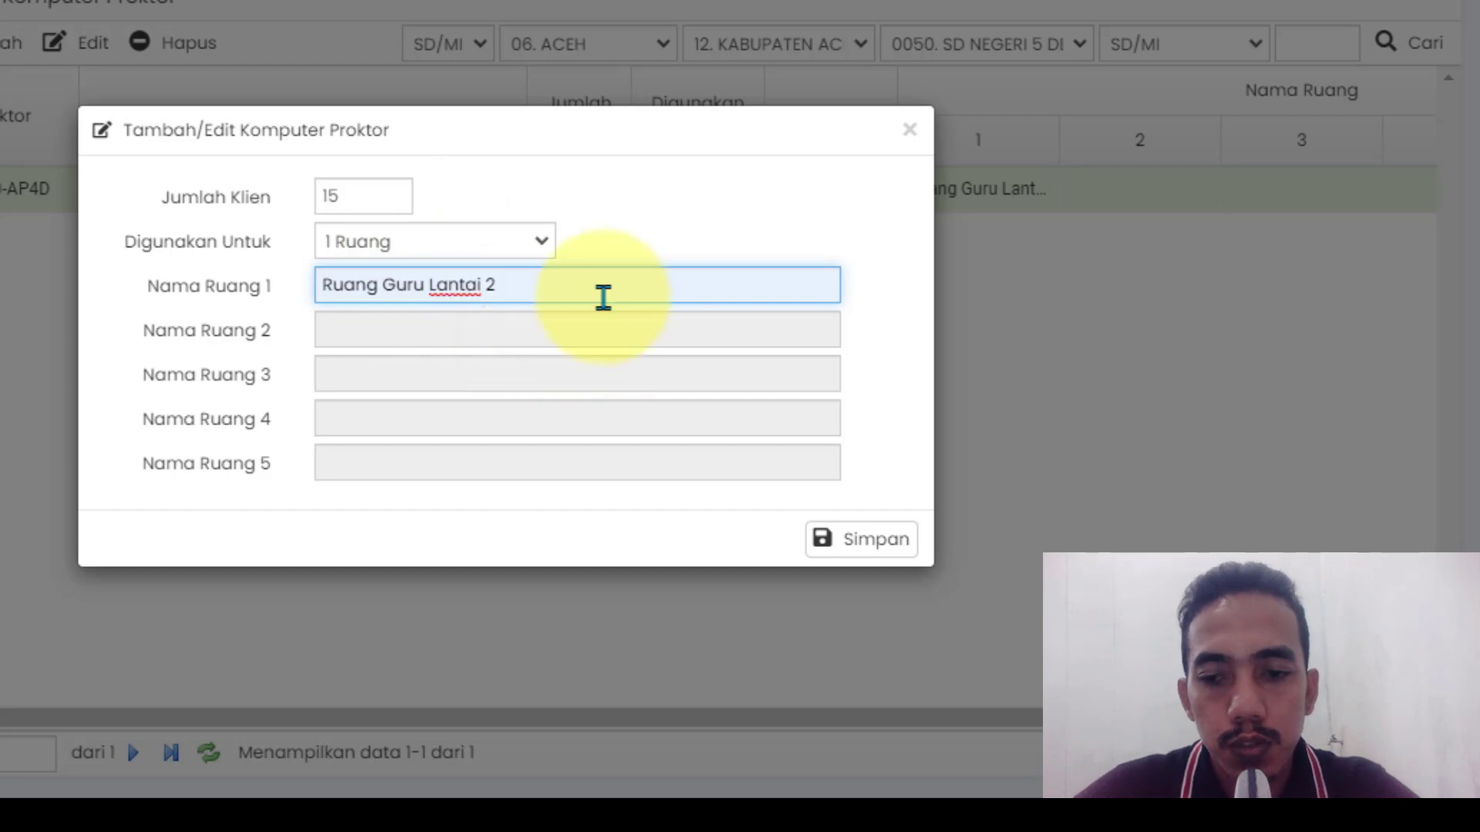
key(BackSpace)
text(1)
click(837, 205)
click(378, 195)
click(874, 542)
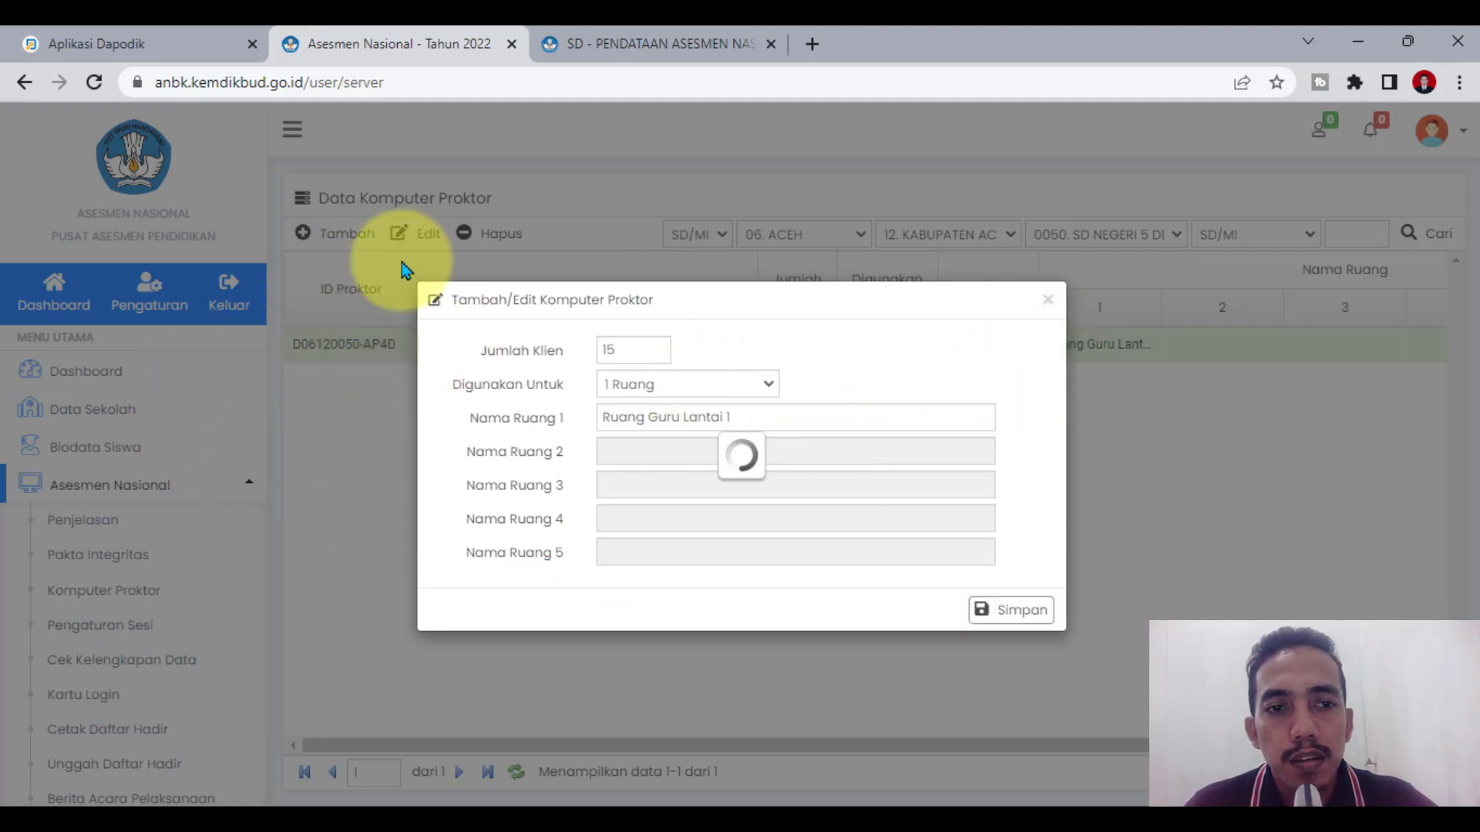
Step: Reload the Komputer Proktor page, close the form for the new computer and go to Pengaturan Sesi
click(94, 82)
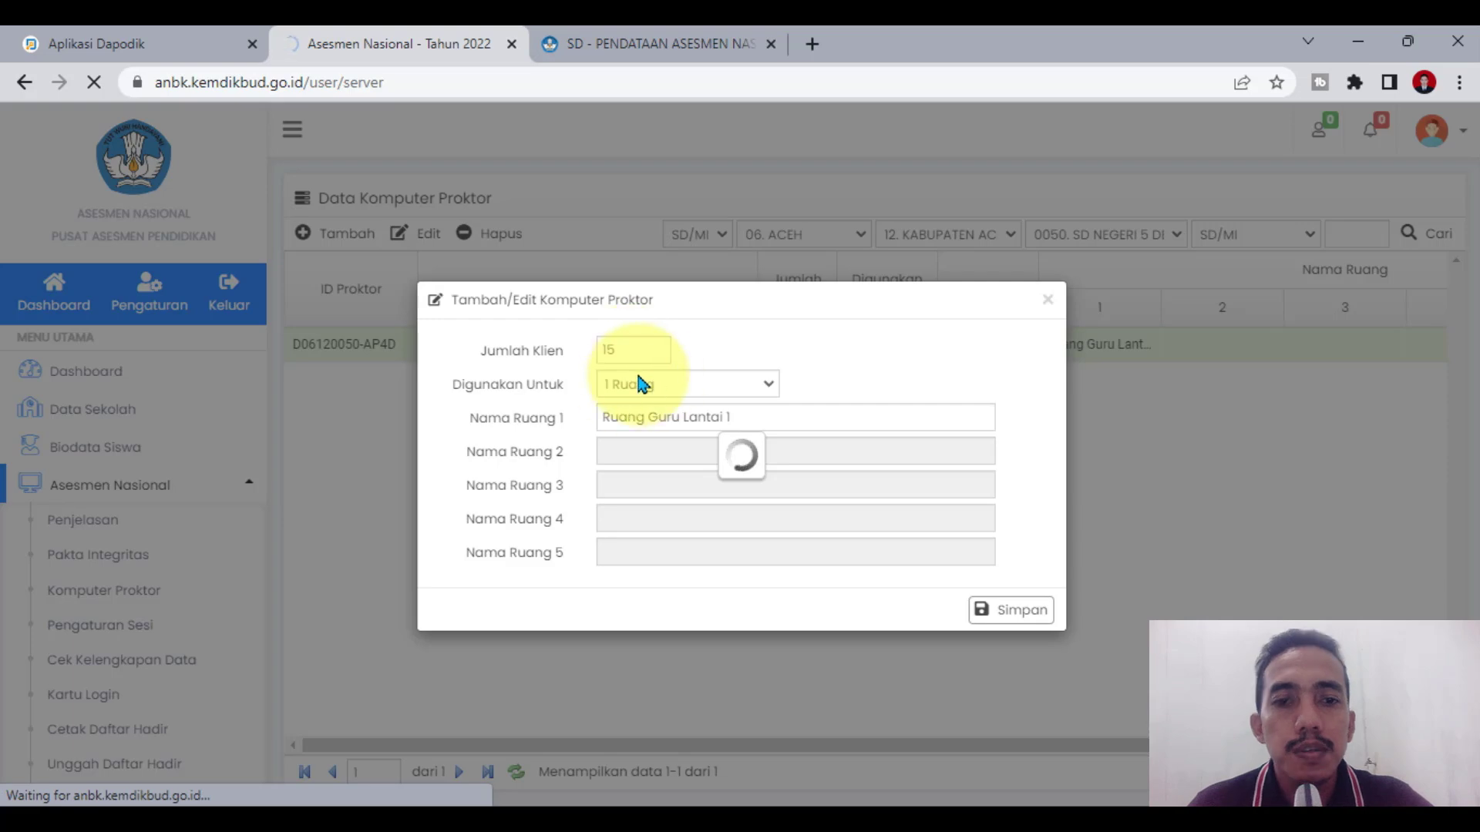
click(95, 86)
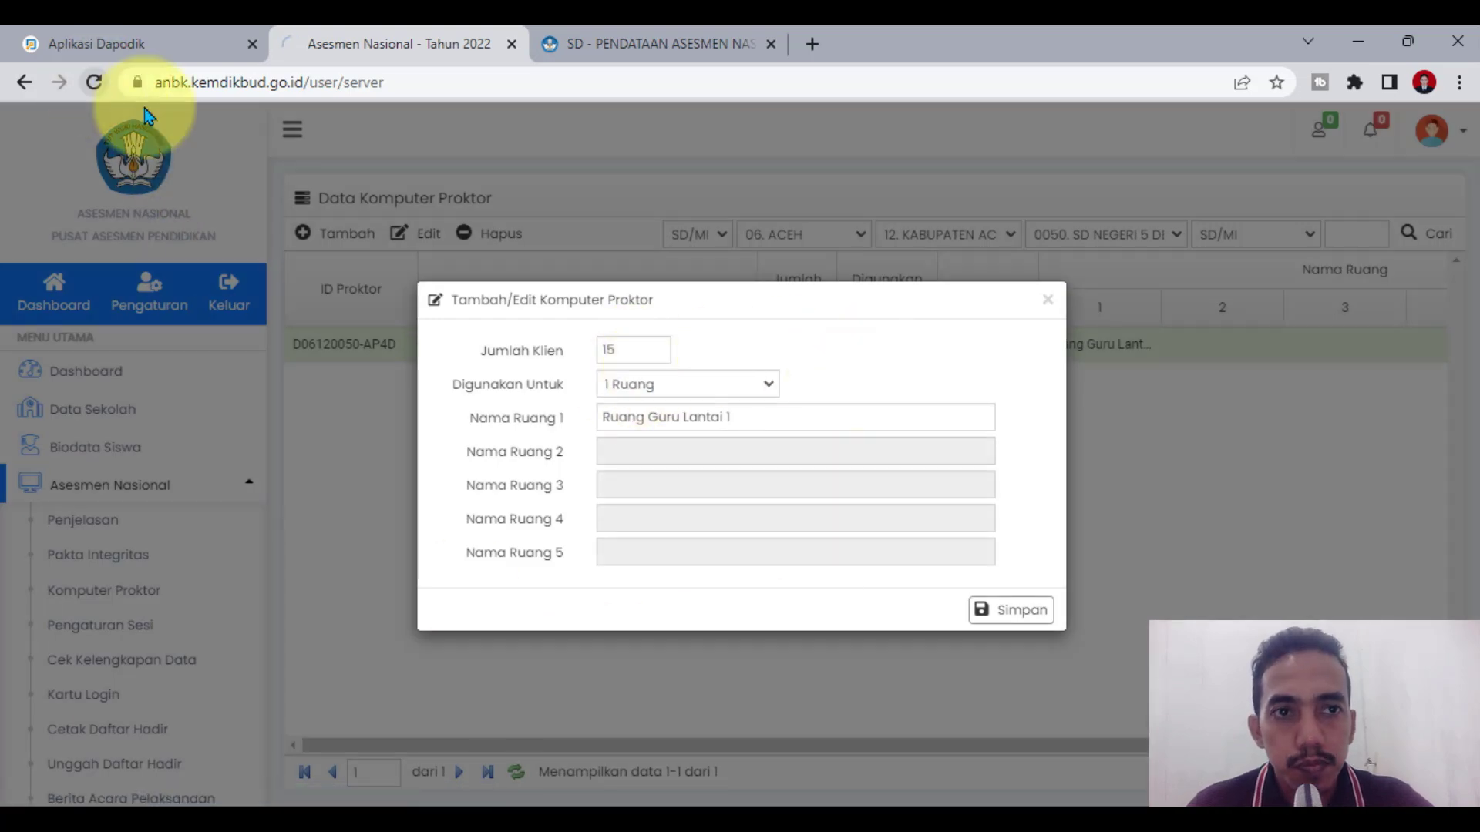
click(1050, 303)
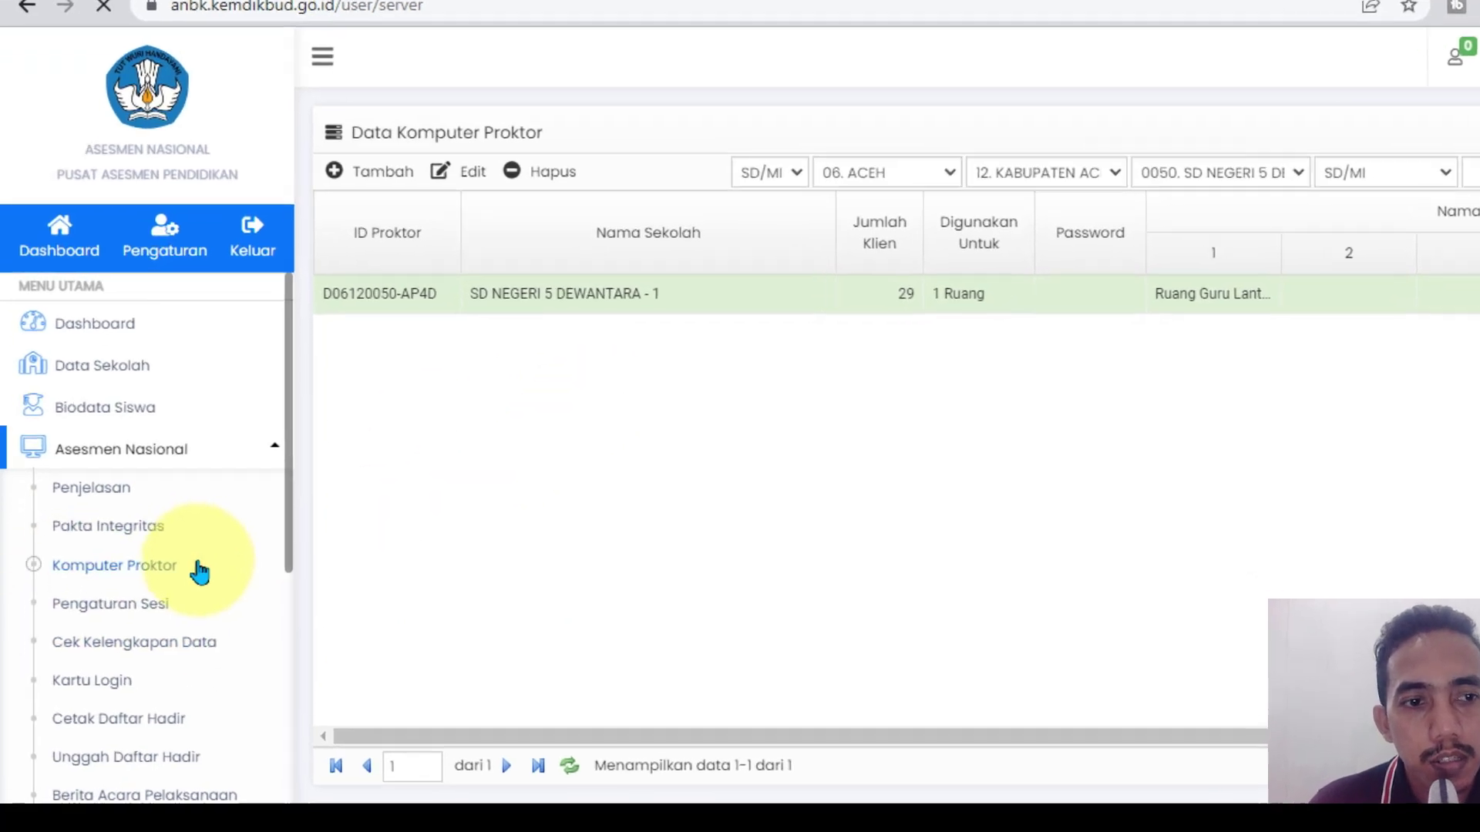
click(138, 628)
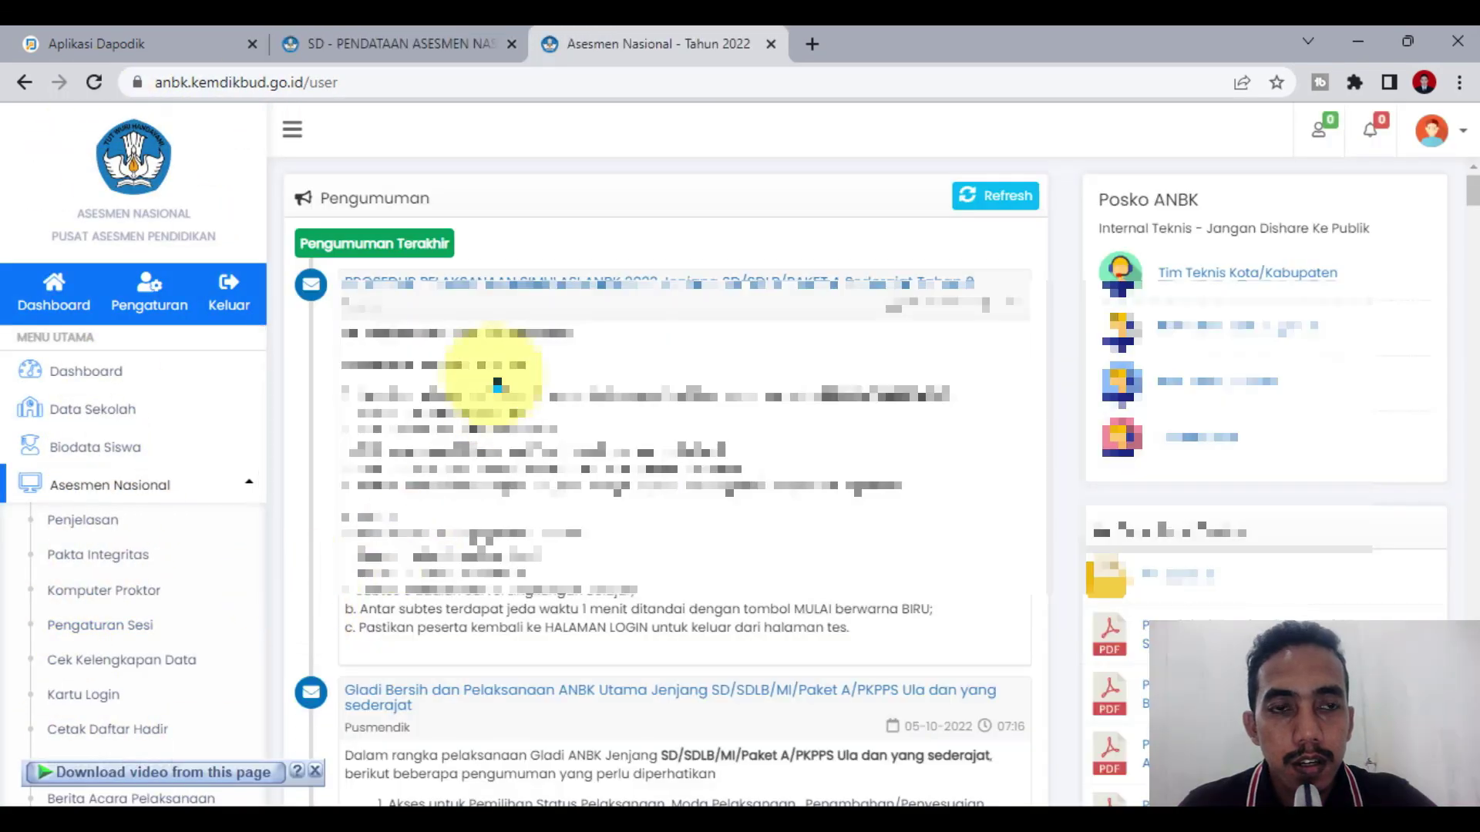
Step: Return to the ANBK dashboard, open the Biodata Siswa page and look through the student list
click(380, 48)
click(627, 48)
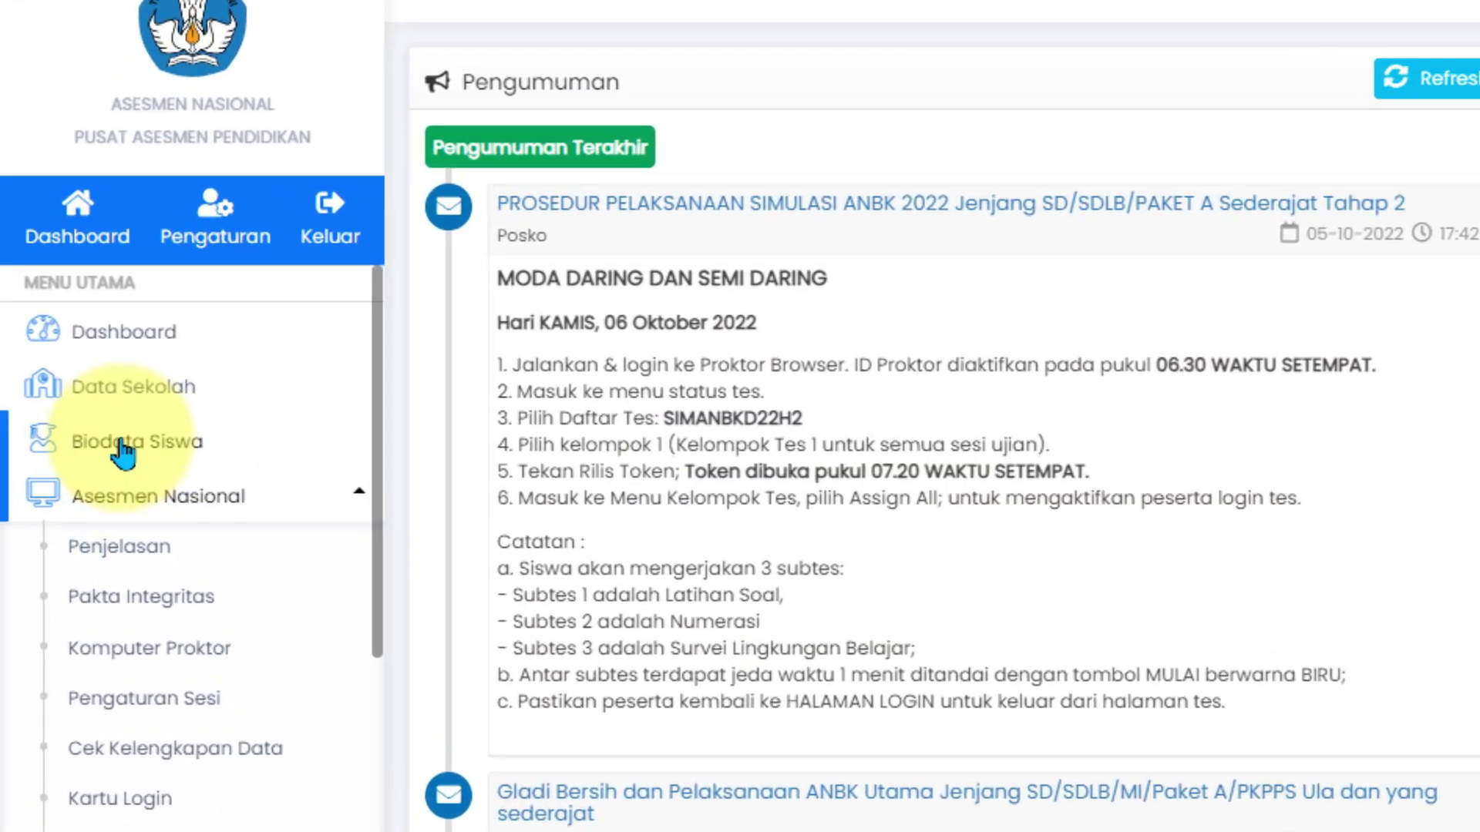
click(104, 445)
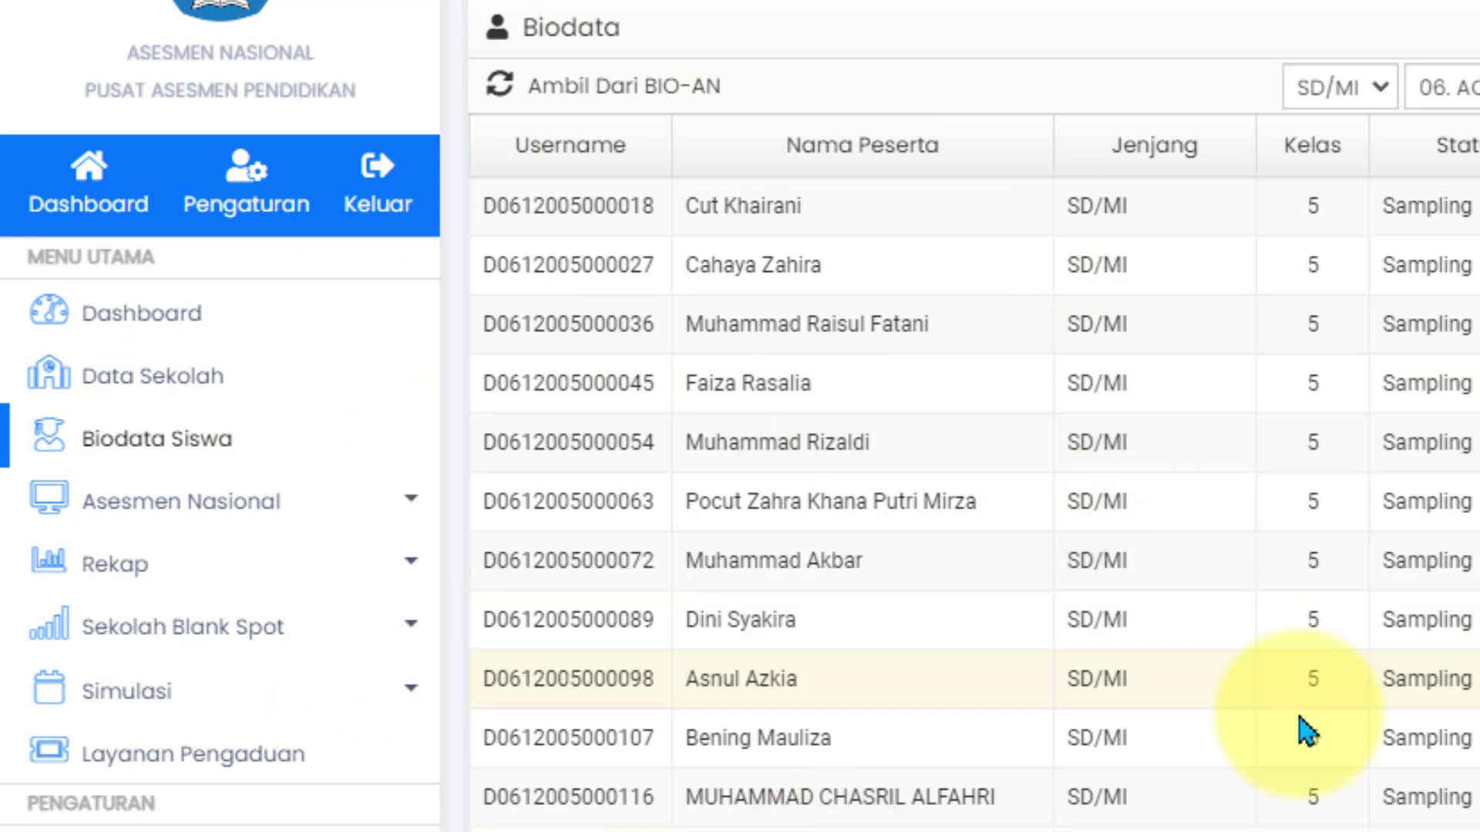
scroll(672, 809, down, 3)
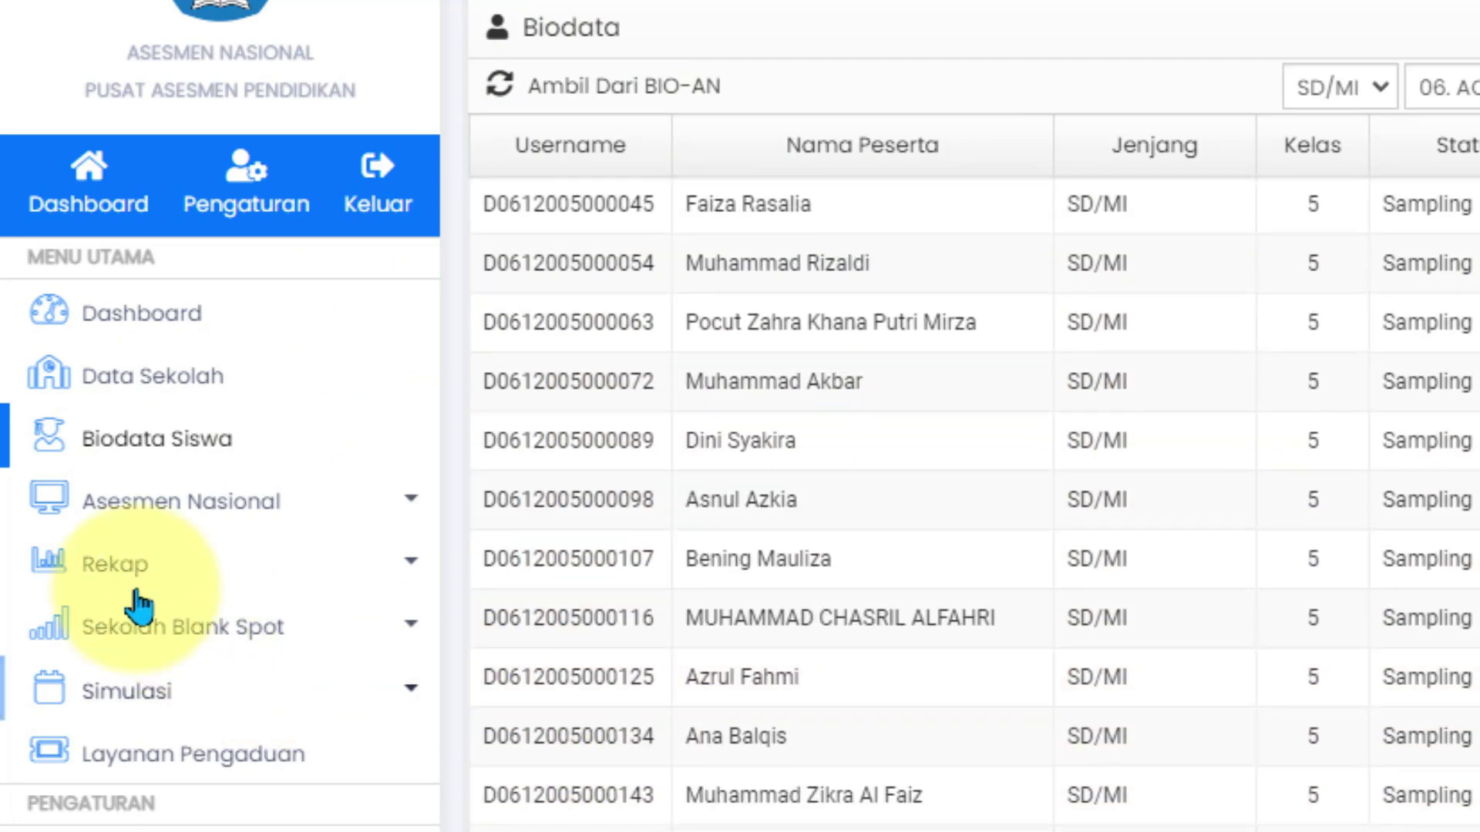
Step: Open the Pengaturan Sesi page of Asesmen Nasional to bring up the Data Sesi table
click(158, 500)
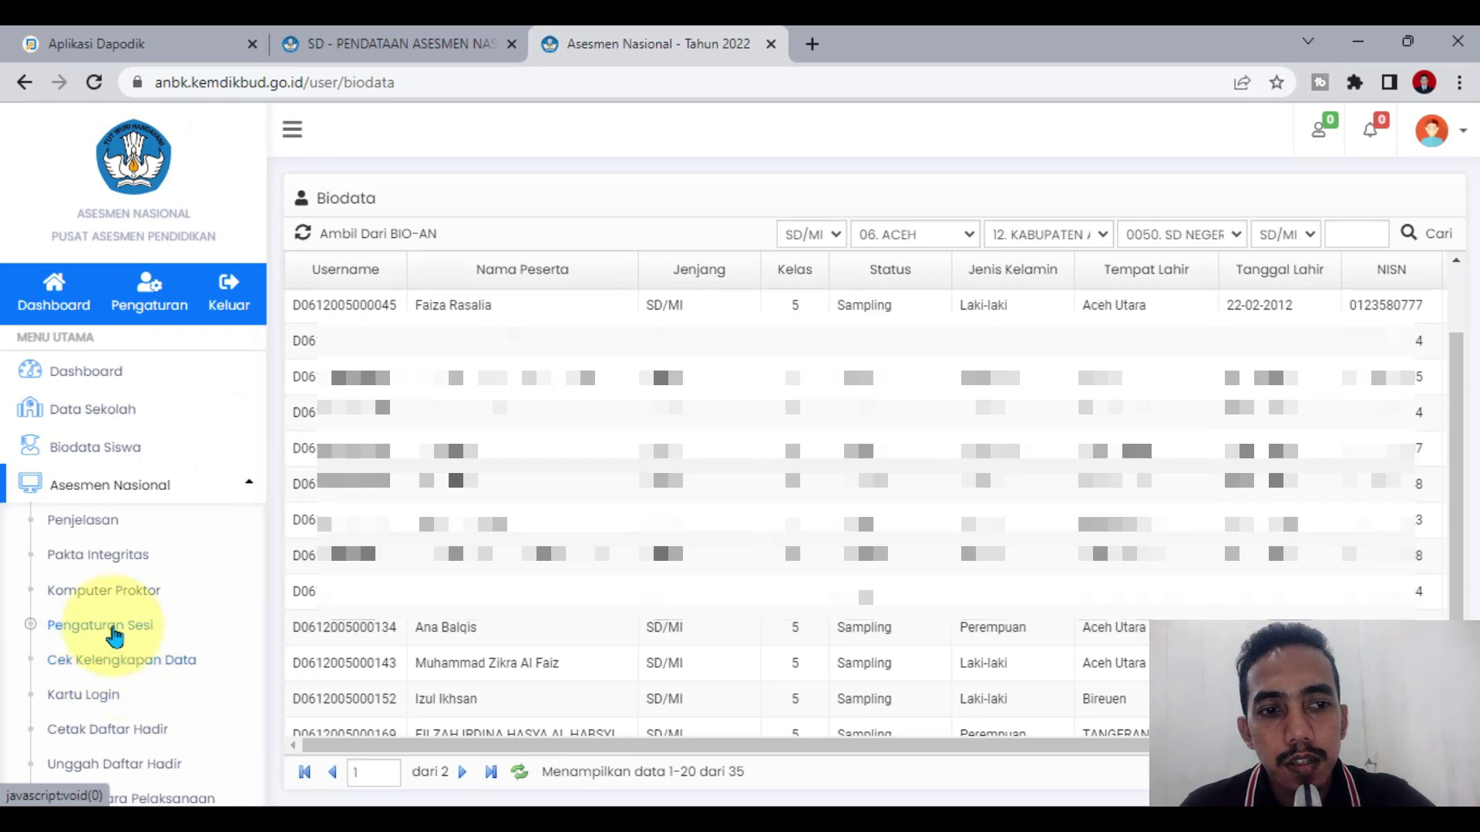
click(114, 631)
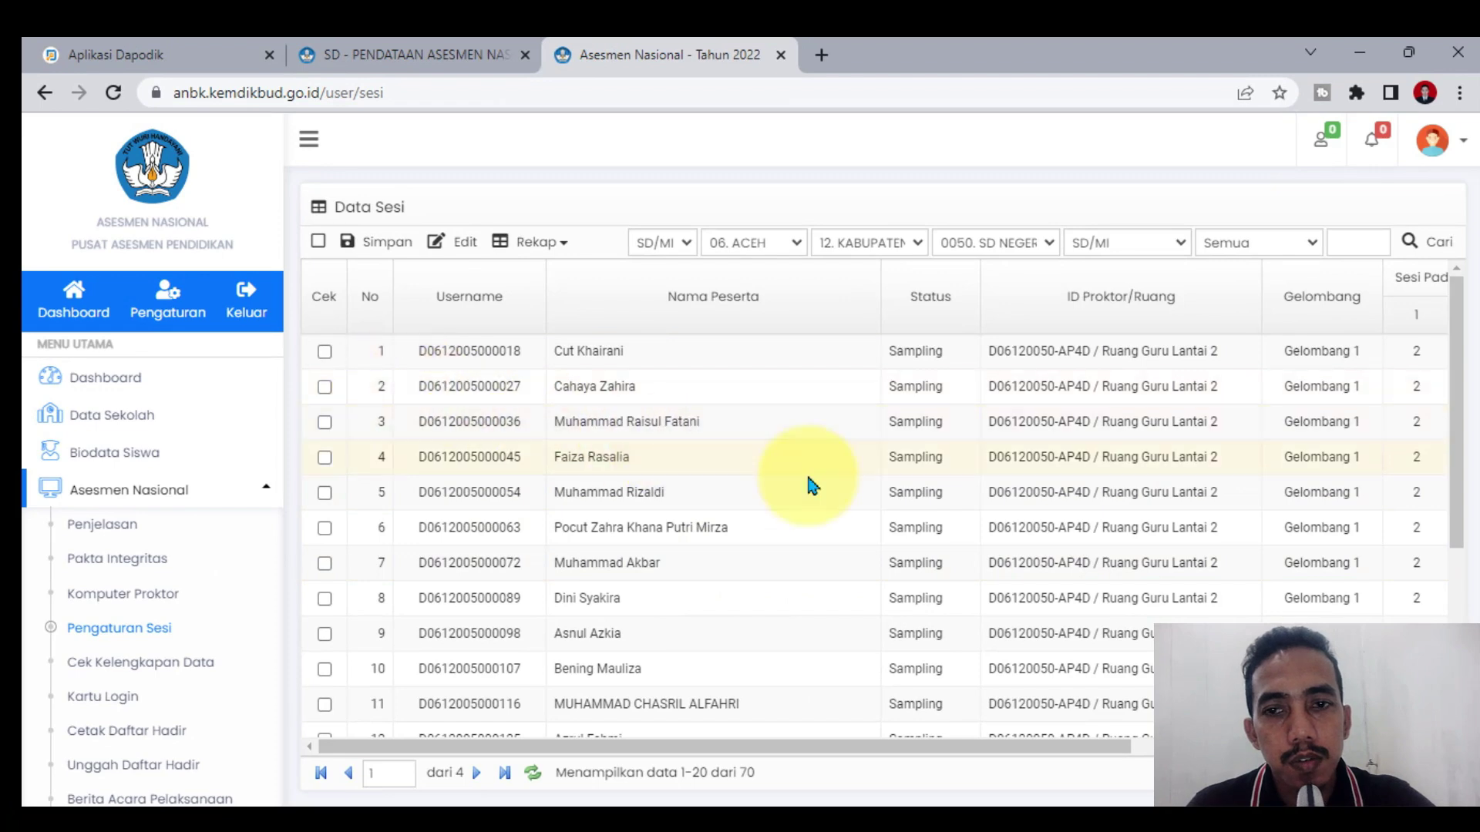
mouse_move(826, 747)
mouse_down()
mouse_move(1031, 749)
mouse_move(824, 748)
mouse_up()
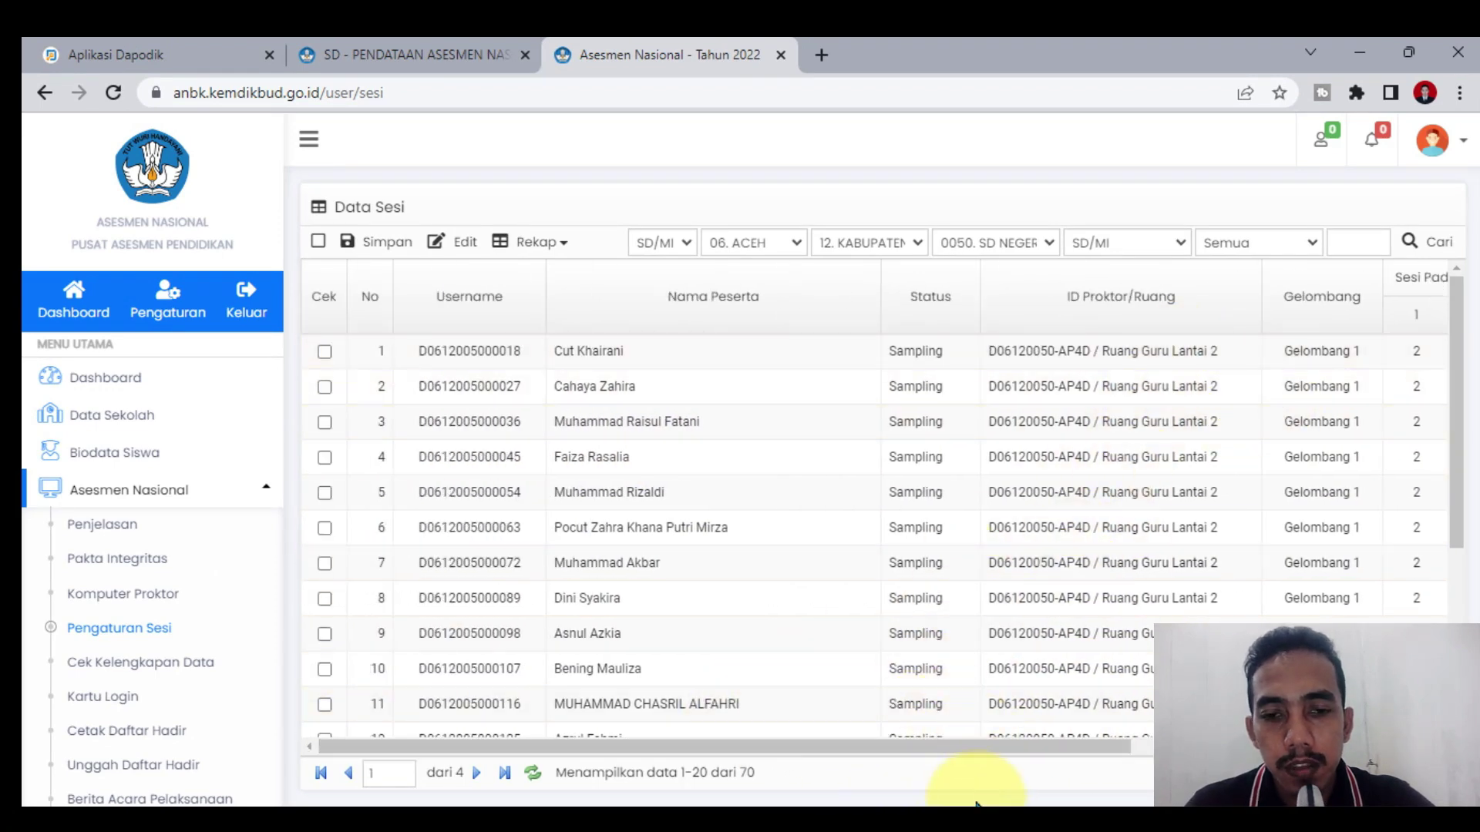
Step: Switch to the PowerPoint presentation, show its first slide and highlight the line "SESI = WAKTU PELAKSANAAN"
key(alt+Tab)
click(99, 312)
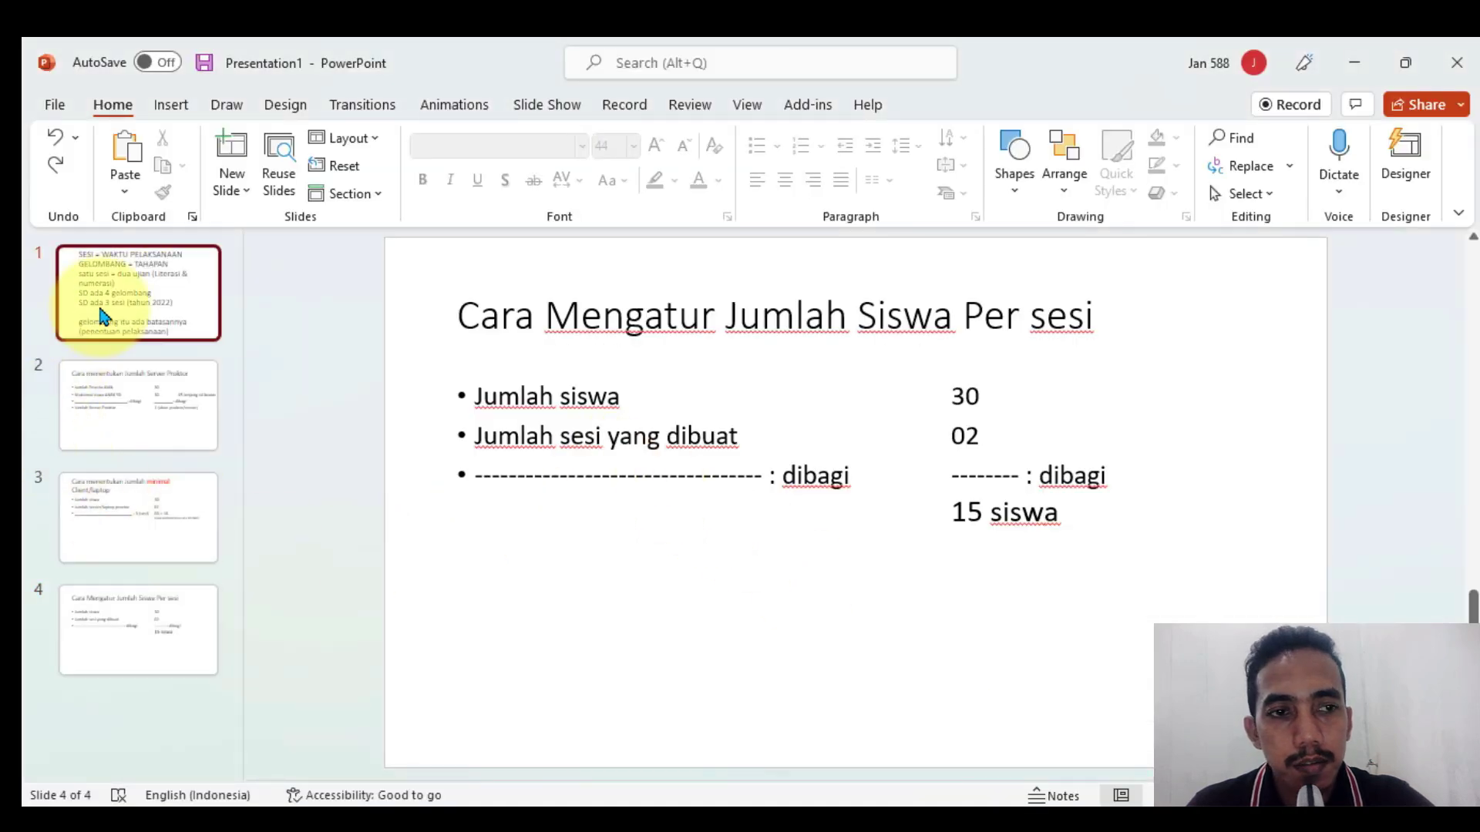
scroll(1395, 555, up, 1)
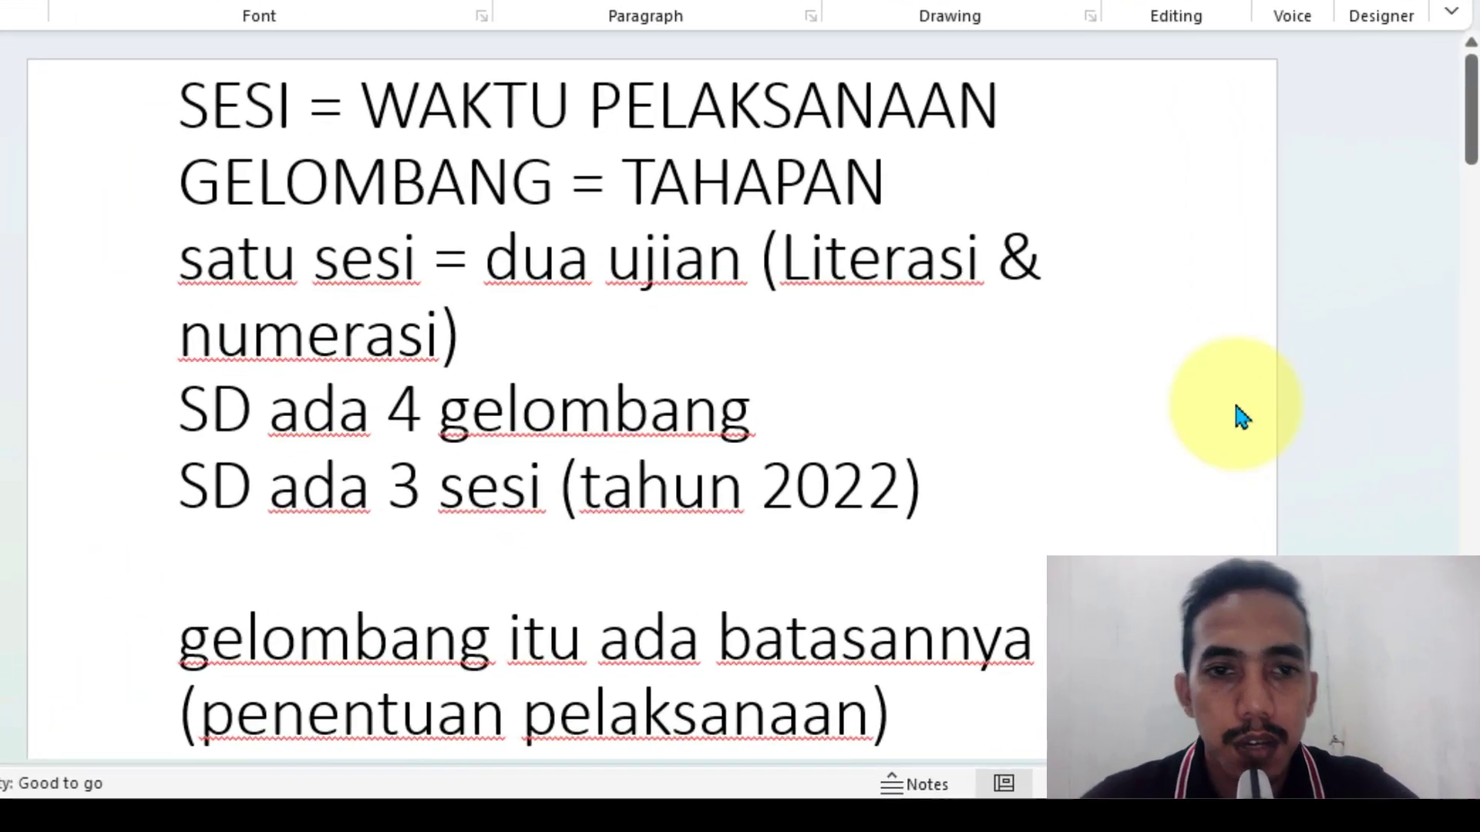
drag(980, 81, 188, 99)
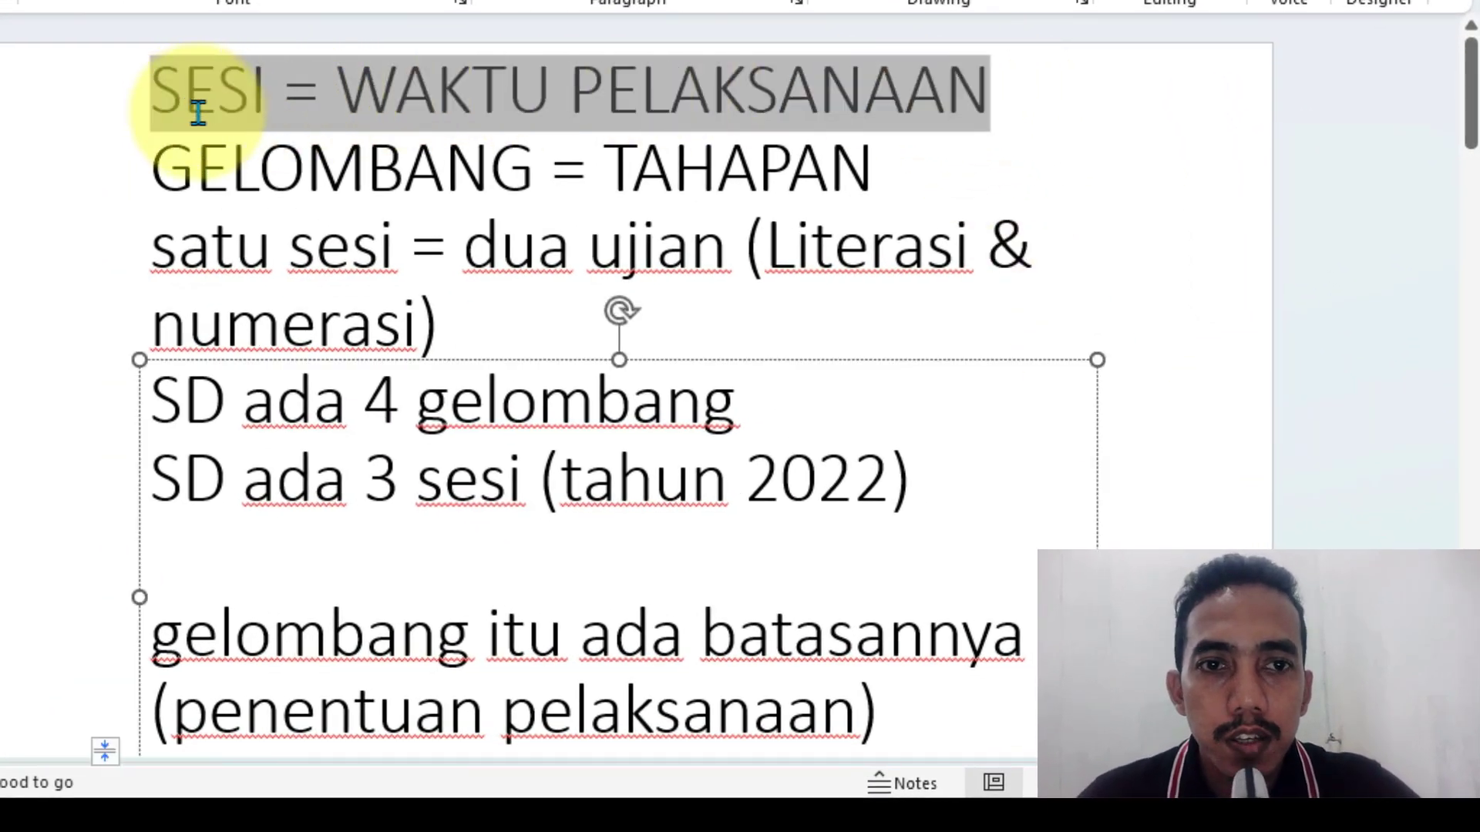
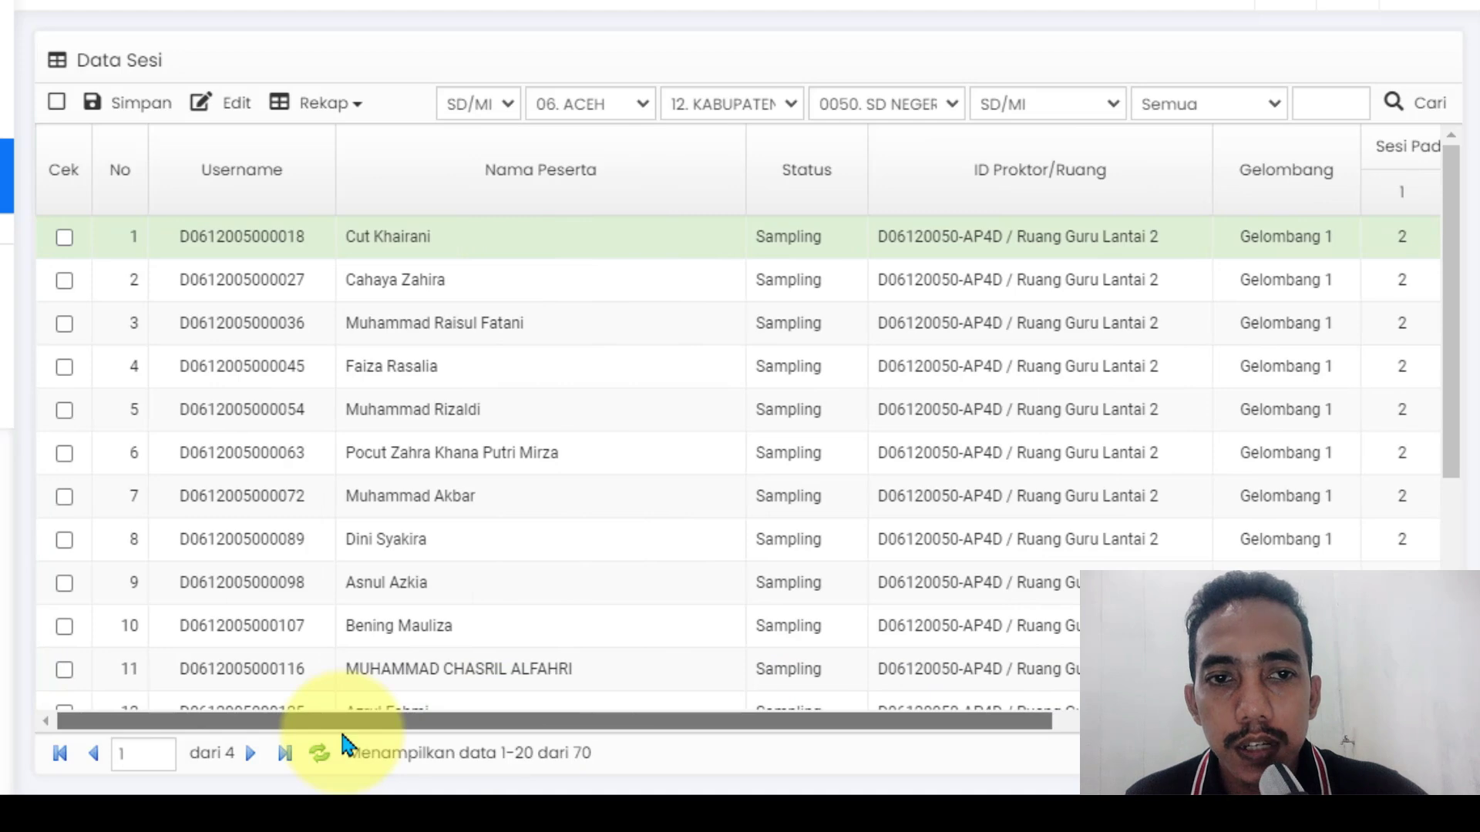
Step: Check the available ID Proktor/Ruang choices for several participants in the Data Sesi table
click(1134, 238)
click(1133, 239)
click(1094, 288)
double_click(1094, 288)
double_click(1085, 377)
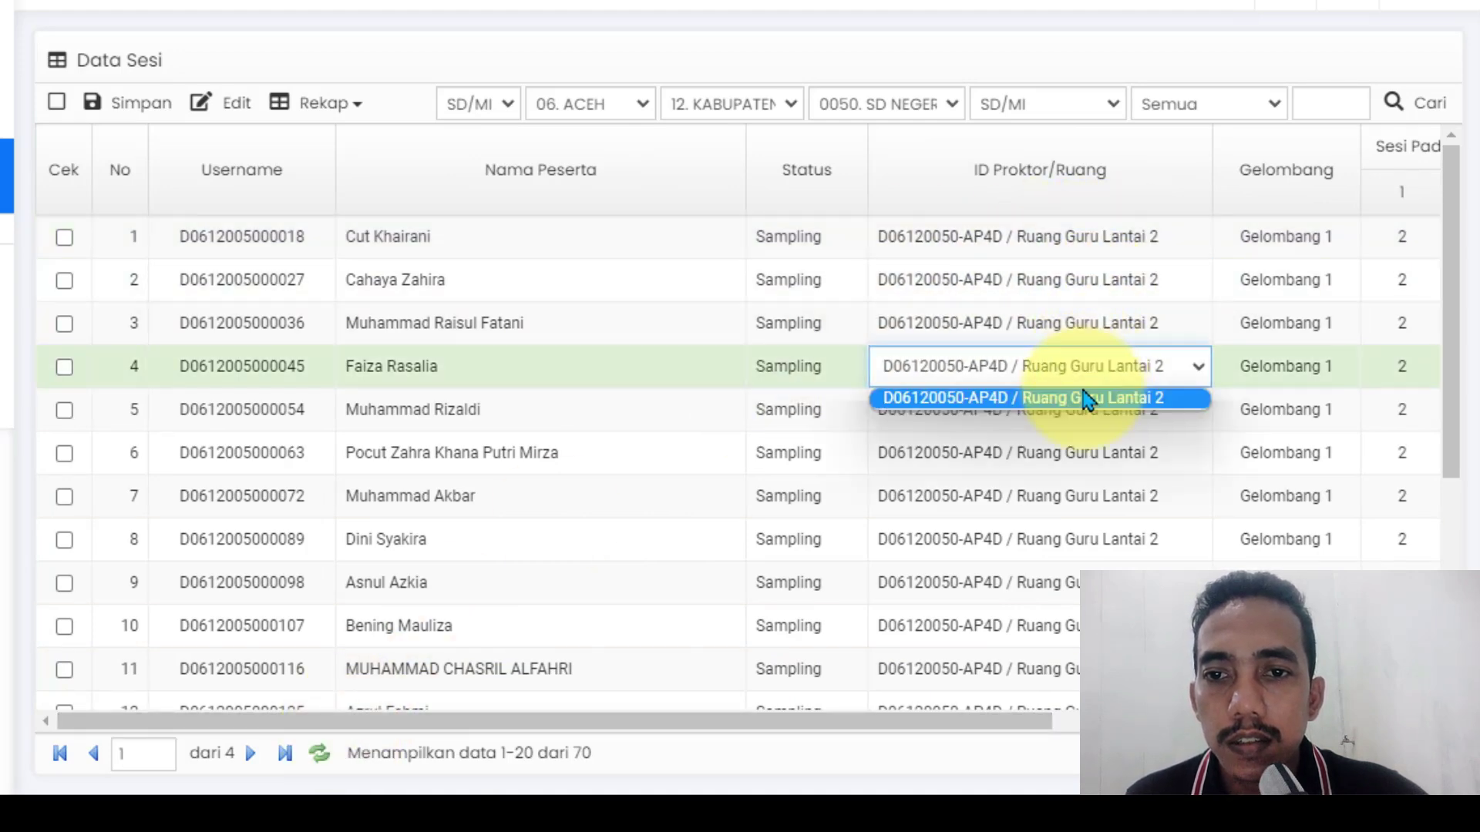
click(1056, 538)
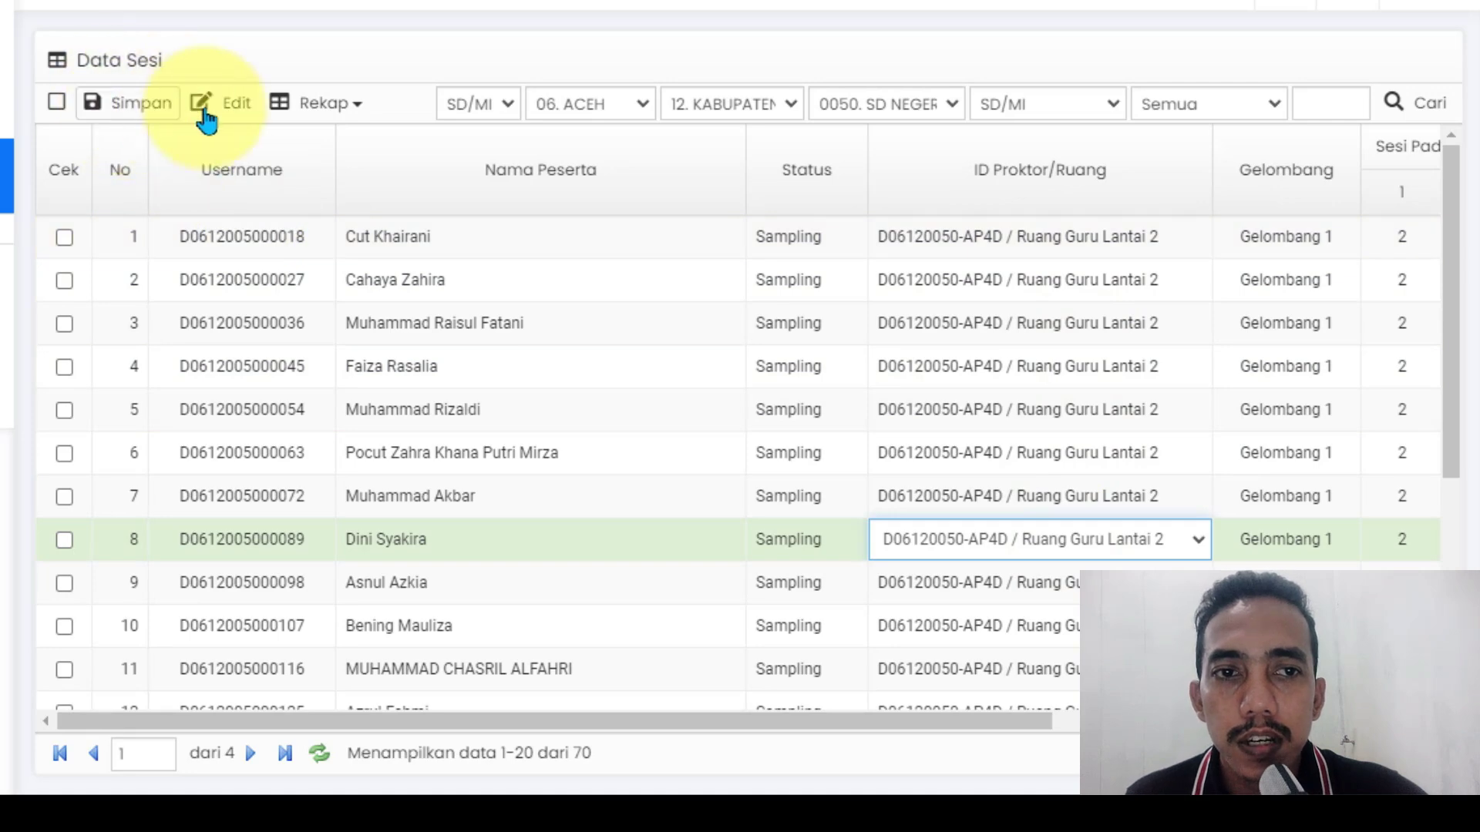
Step: Open the first participant's session fields for day 1 and day 2, then return to the table's first columns
drag(594, 720, 1031, 731)
click(571, 454)
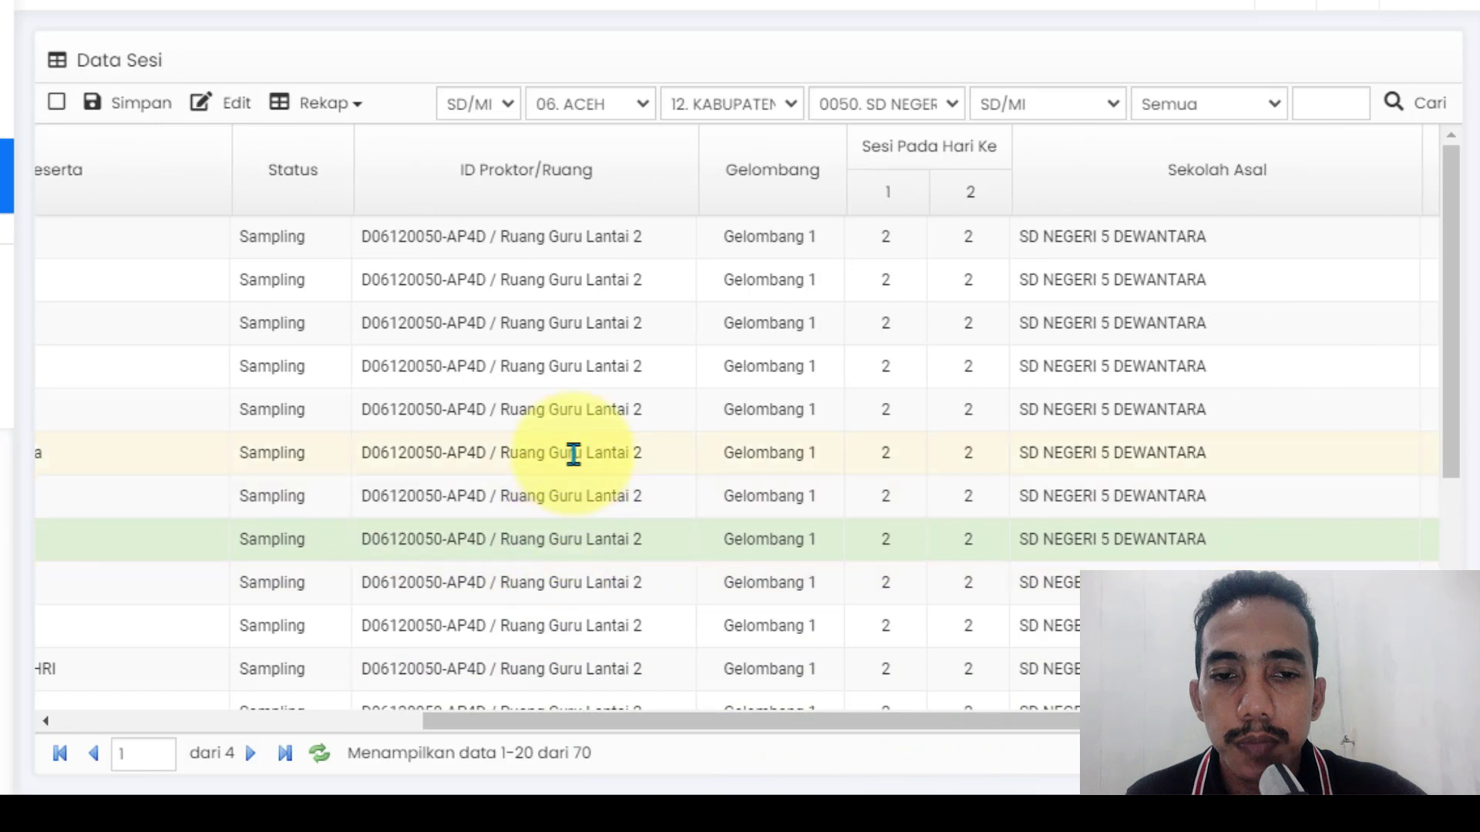
click(888, 237)
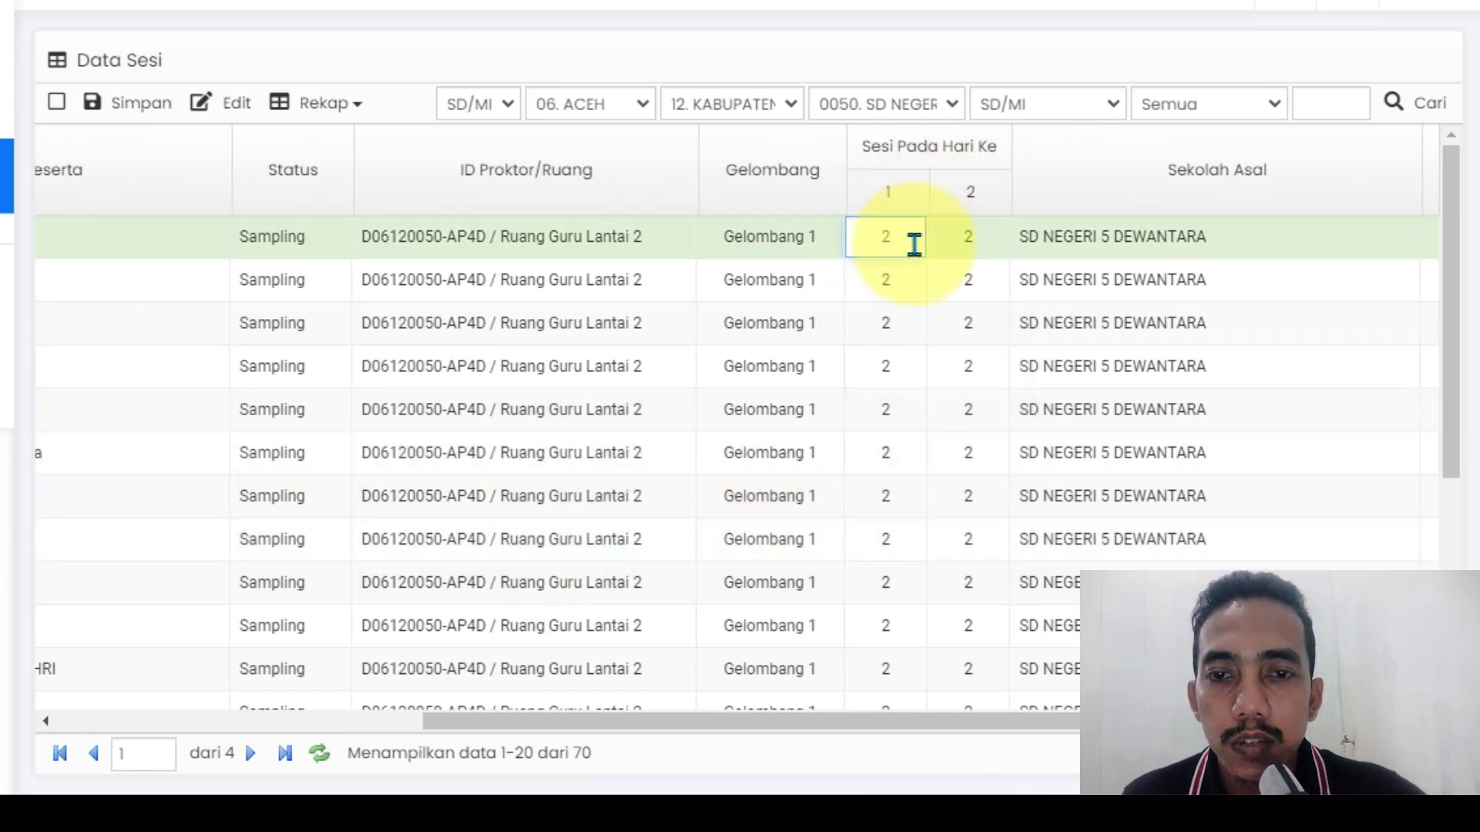
key(Tab)
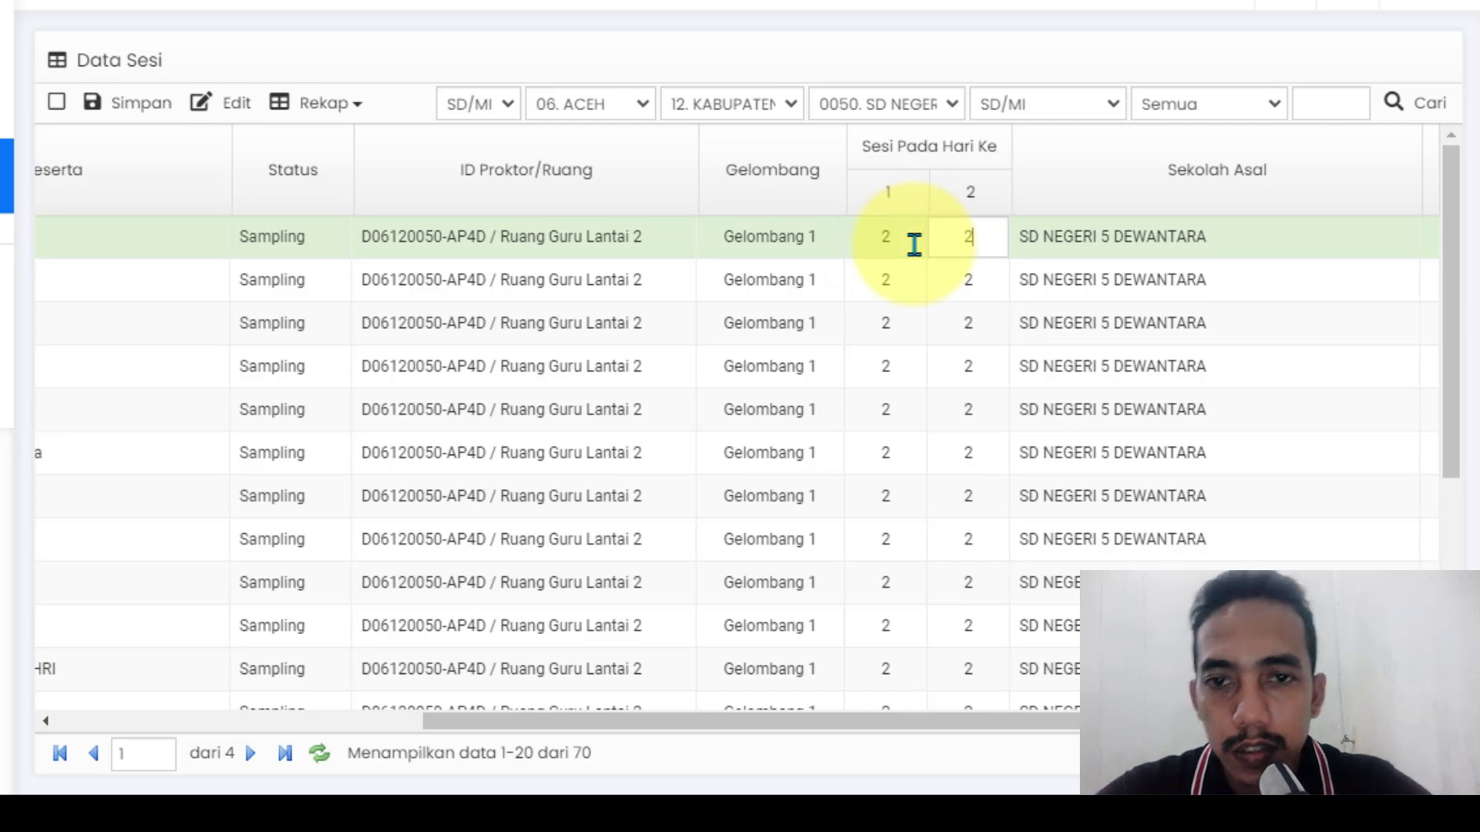
scroll(914, 245, left, 5)
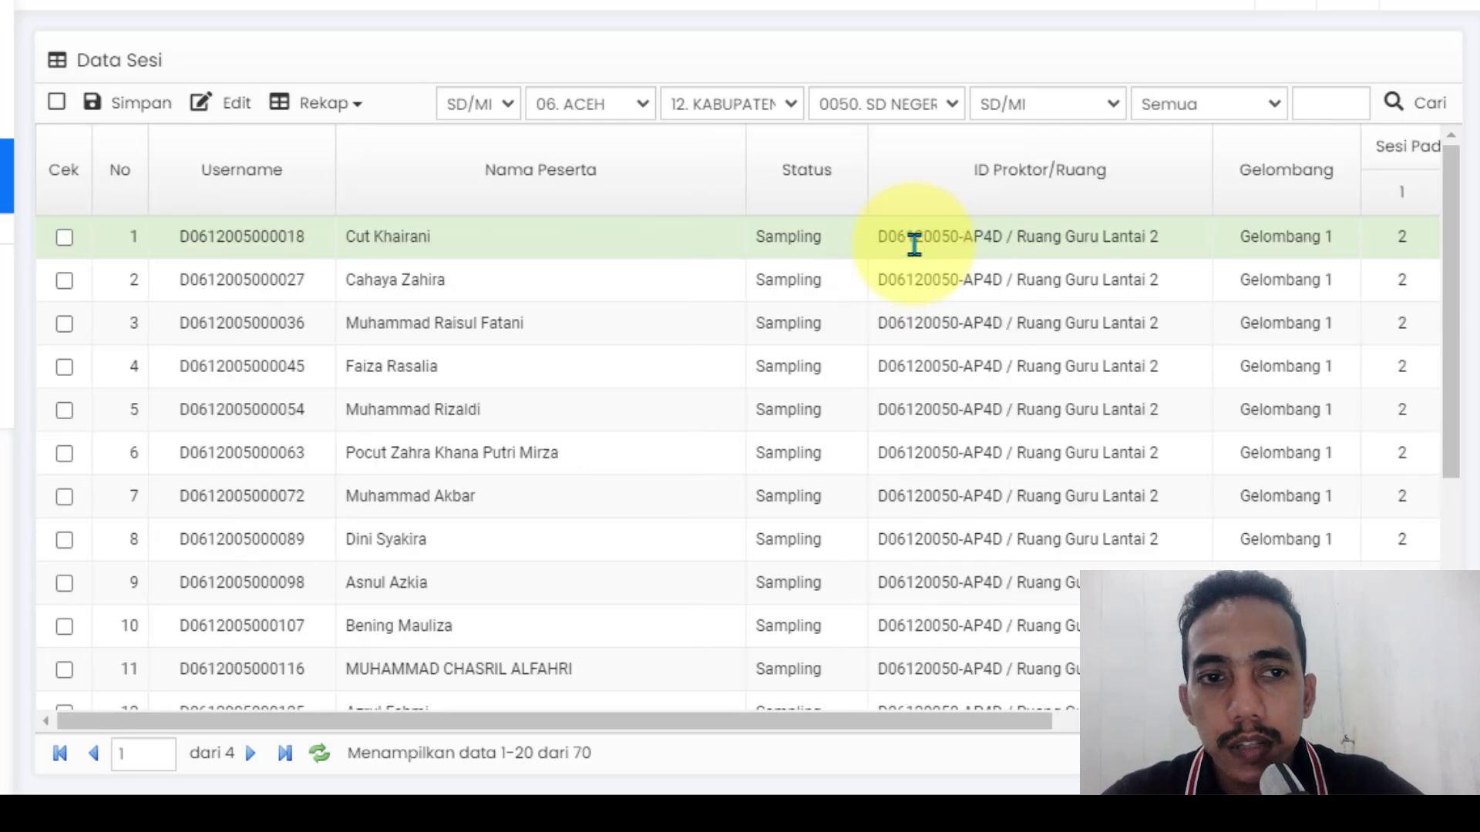
Step: Go through the day 1 session fields of several participants and review the remaining rows of the table page
drag(840, 723, 1168, 724)
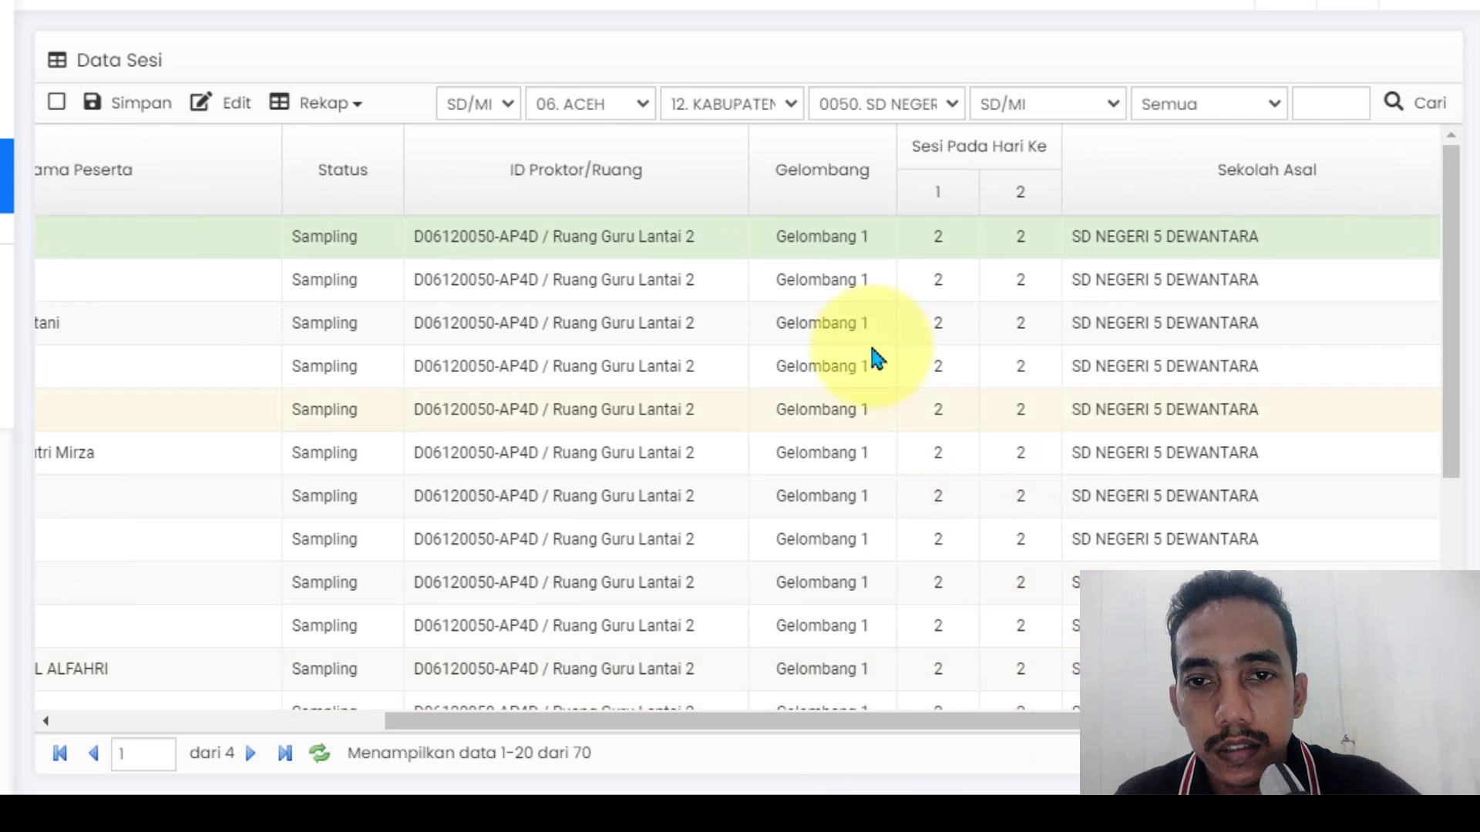
click(930, 313)
click(951, 275)
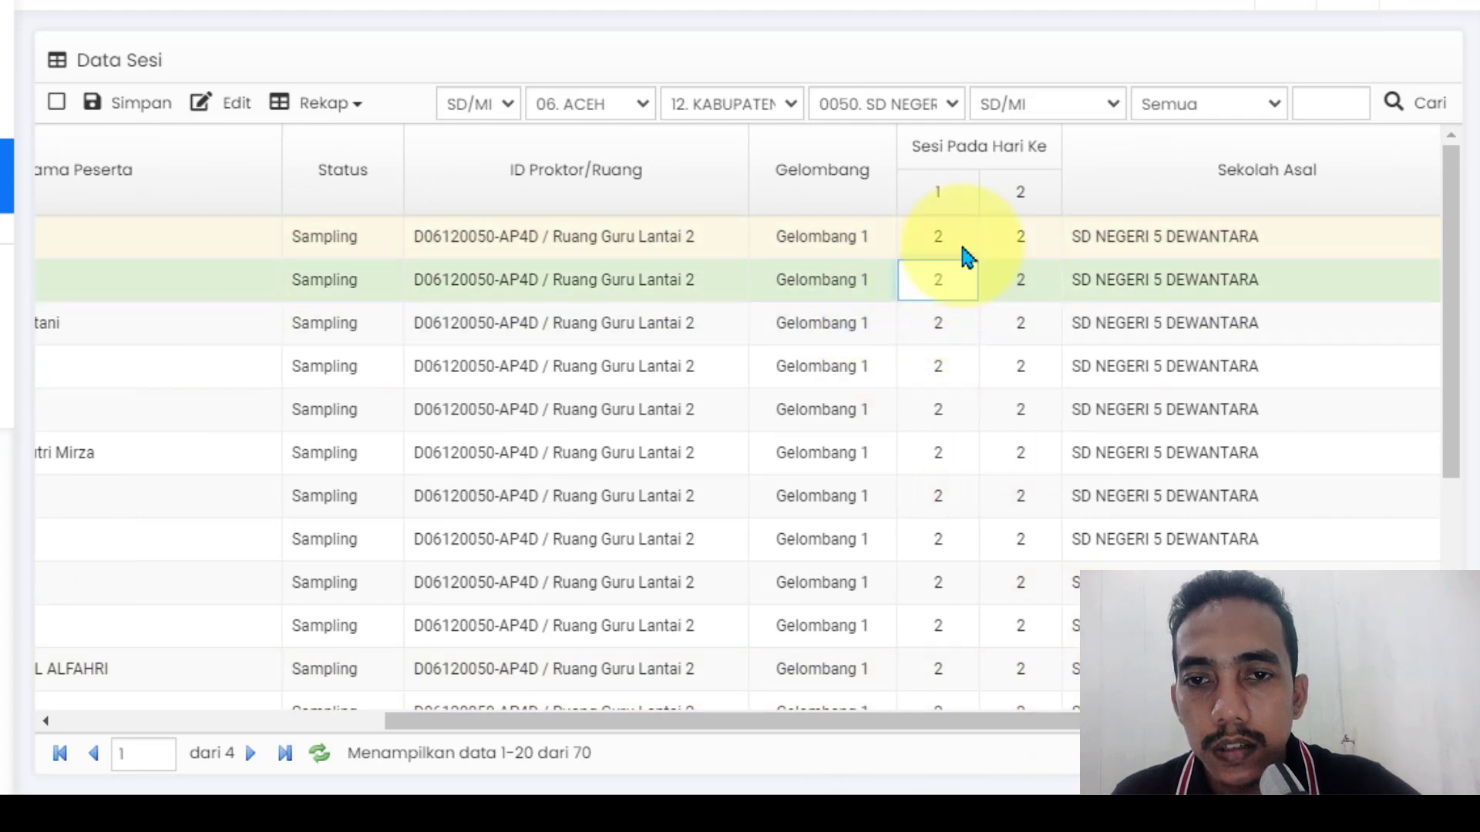
click(961, 244)
click(956, 331)
click(955, 417)
click(951, 500)
scroll(995, 638, down, 4)
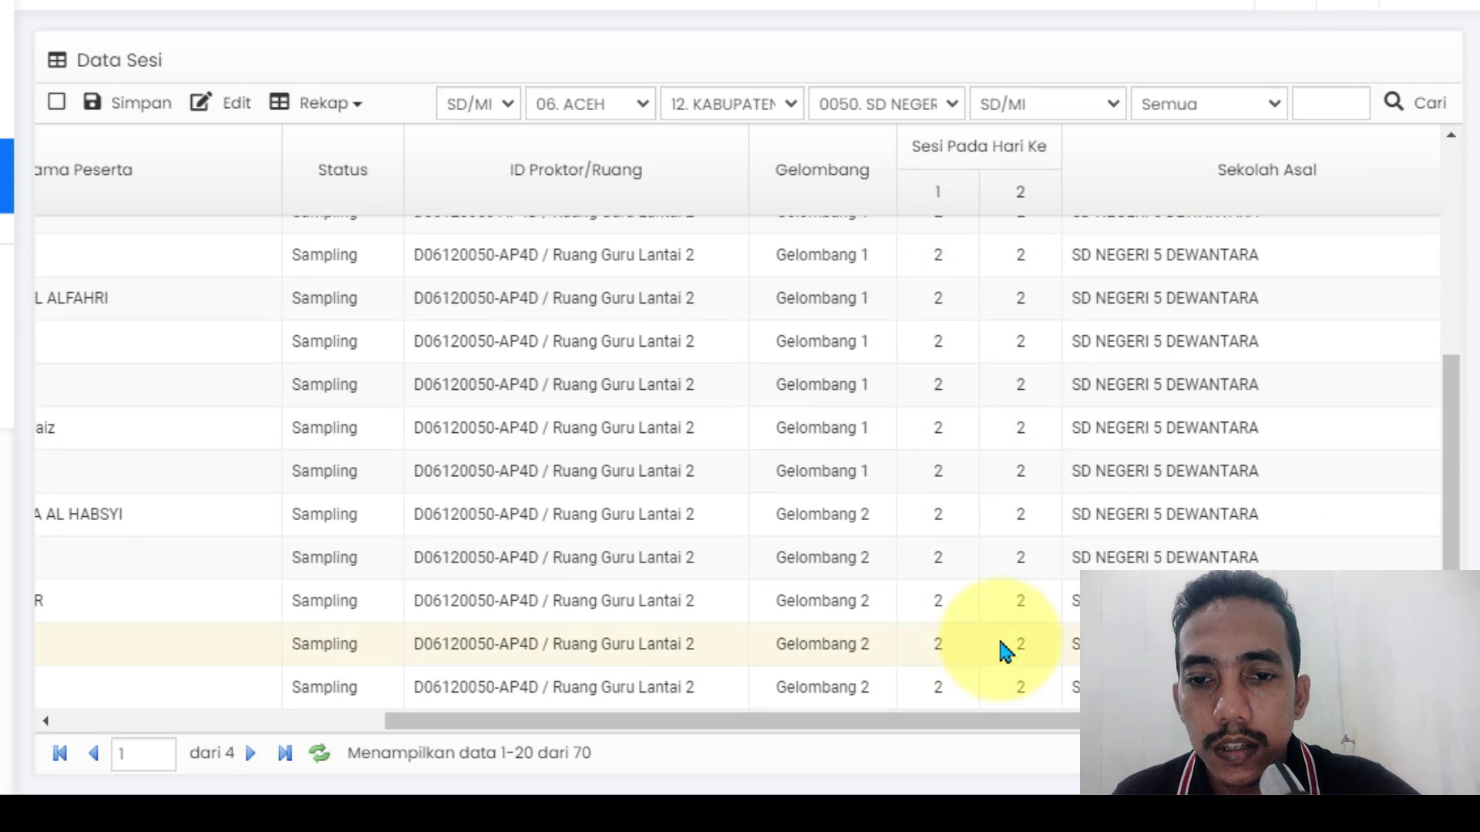
Step: Review the participants' names, waves and day 1 and day 2 sessions on page 1 of the Data Sesi table
drag(833, 725, 237, 717)
scroll(162, 632, up, 3)
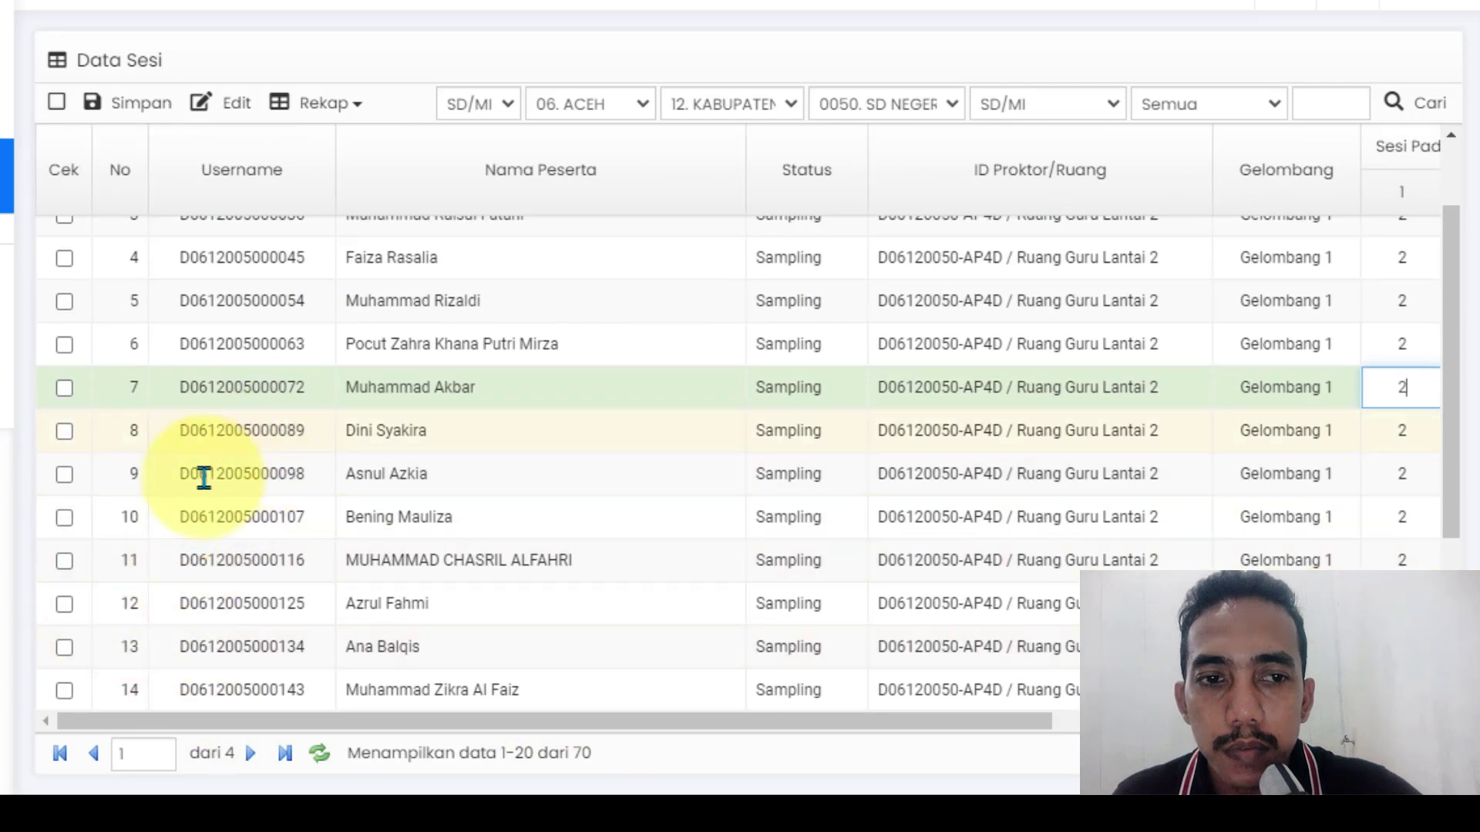
scroll(215, 478, down, 3)
drag(1034, 722, 1159, 523)
click(1158, 522)
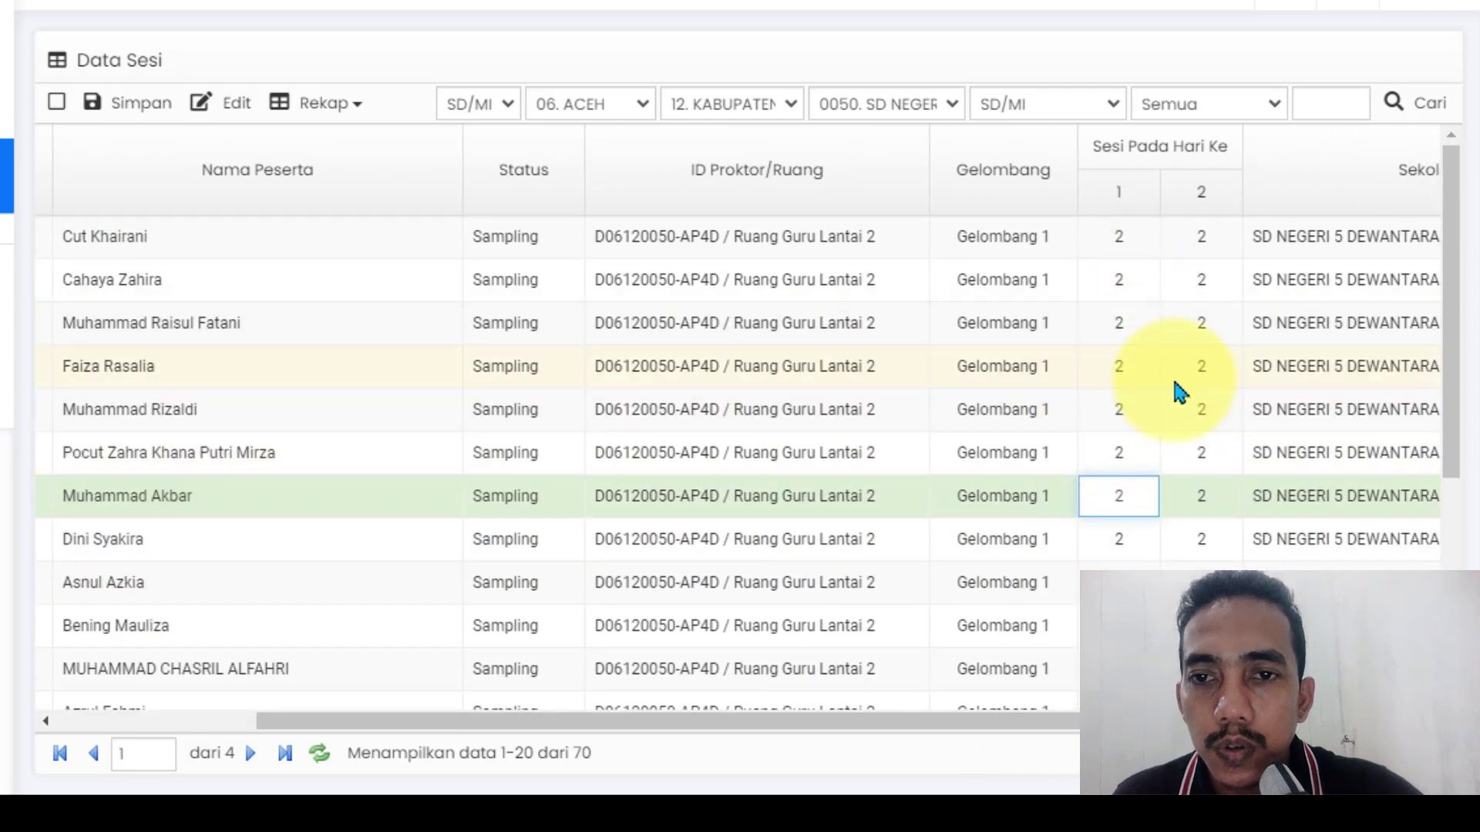
Step: Open the first participant's day 1 session and Gelombang fields, then the Gelombang field of the participant in row 17
click(1119, 236)
click(1002, 239)
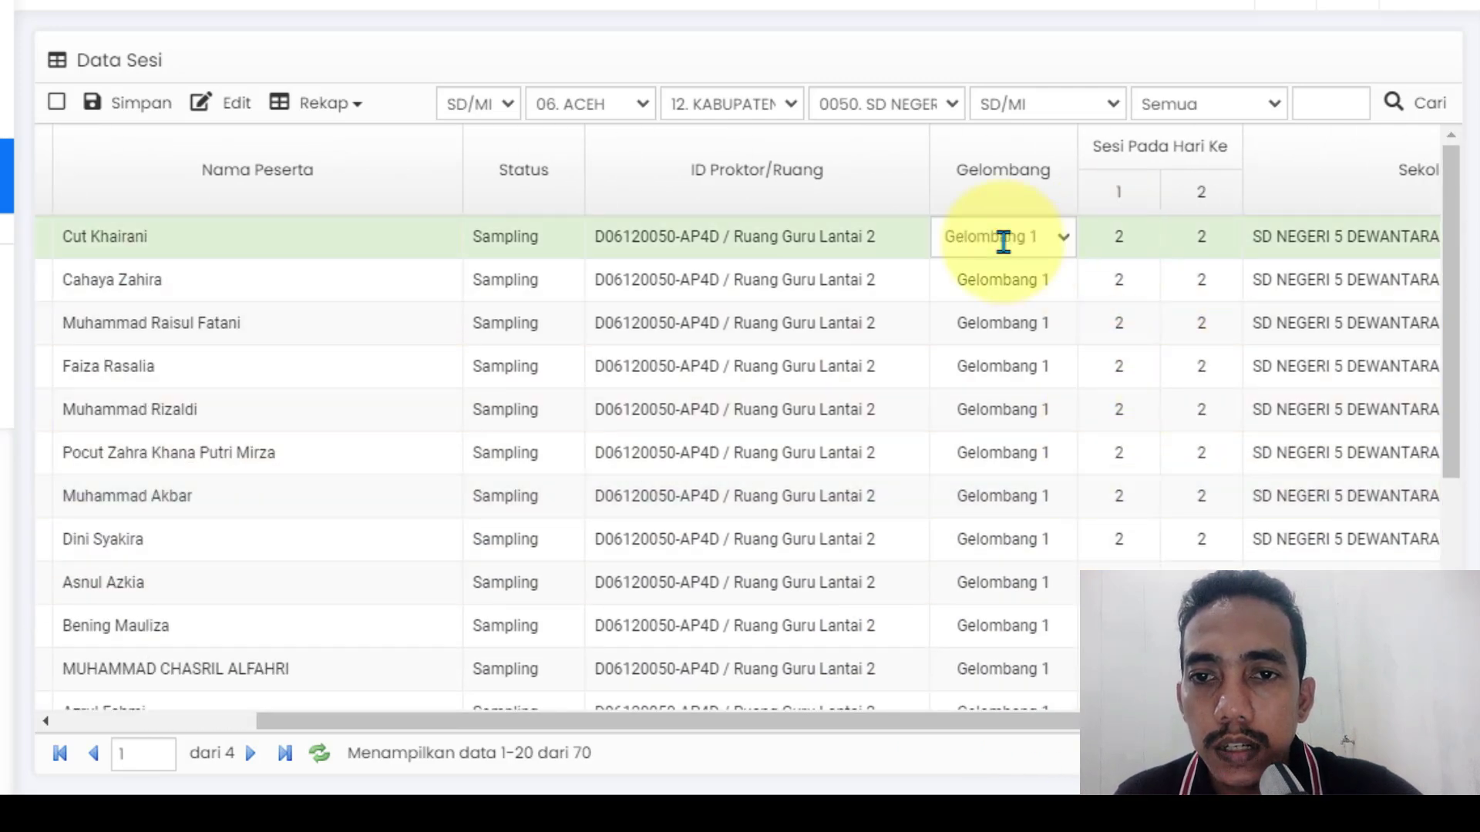
scroll(1098, 566, down, 3)
scroll(1064, 617, down, 3)
click(1009, 558)
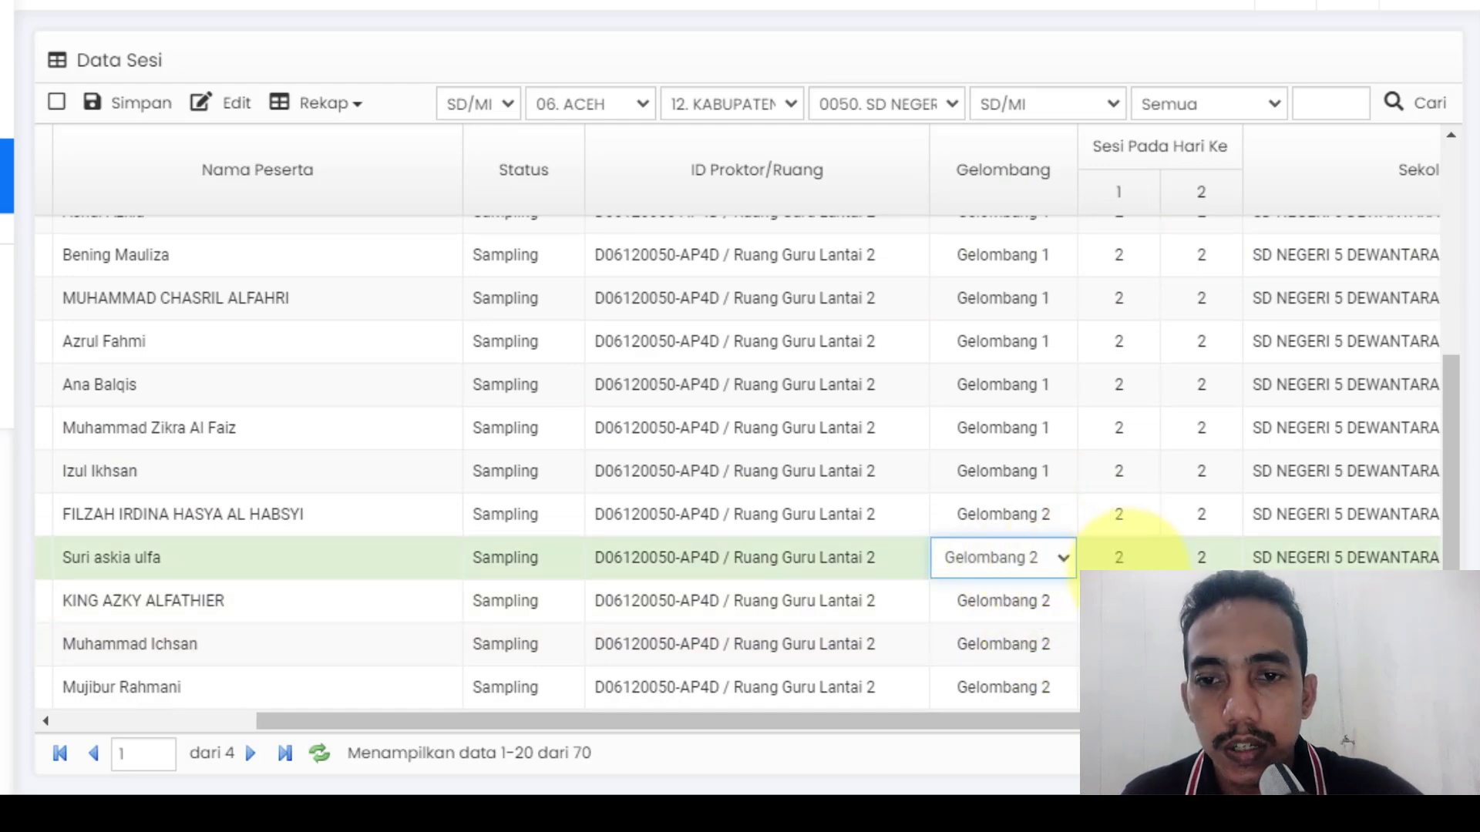
Step: Return to the first columns of the Data Sesi table and look through the participants on page 2
drag(809, 725, 473, 725)
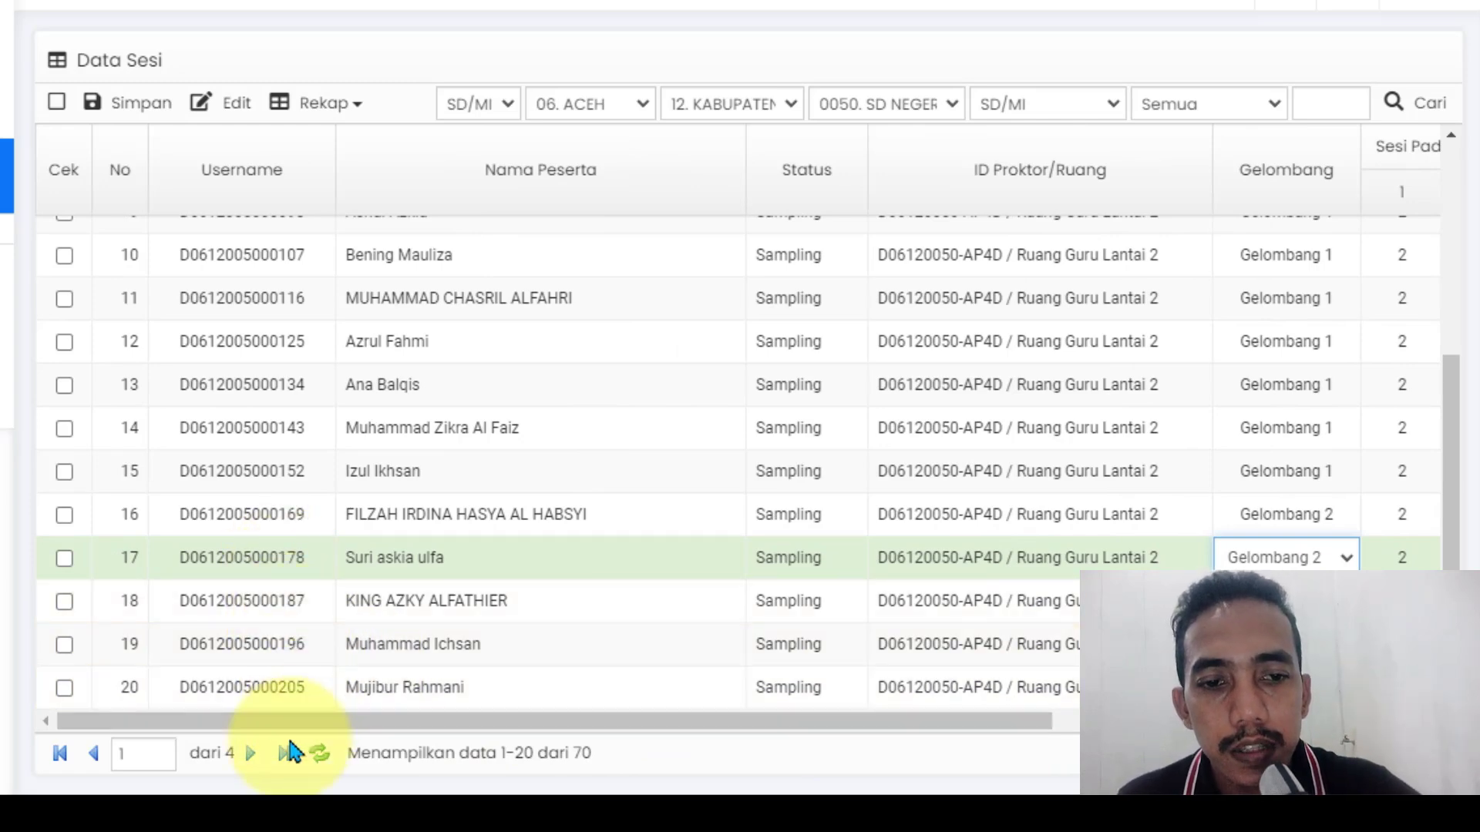
click(252, 762)
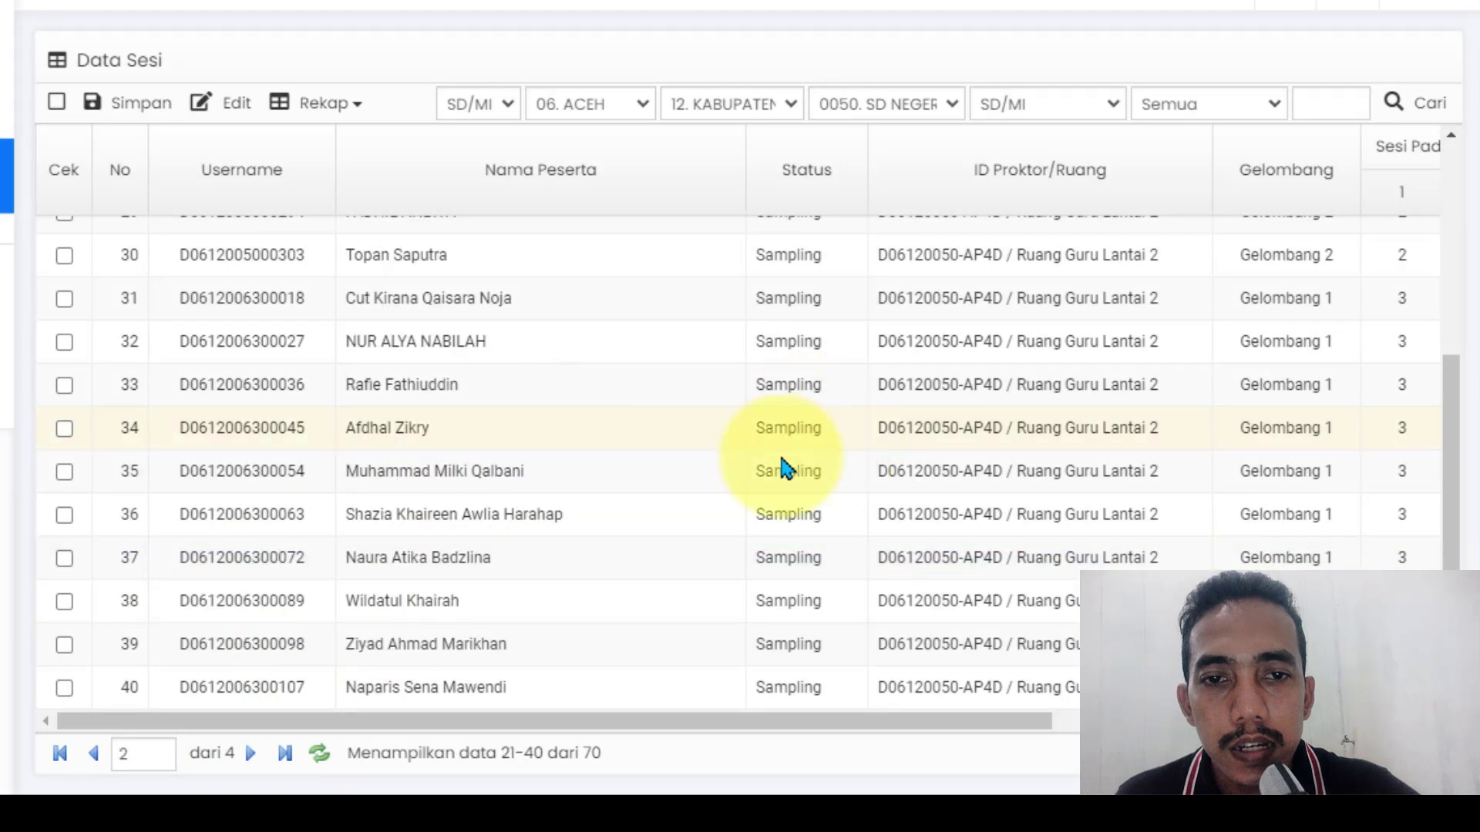
scroll(601, 609, up, 5)
scroll(579, 582, down, 5)
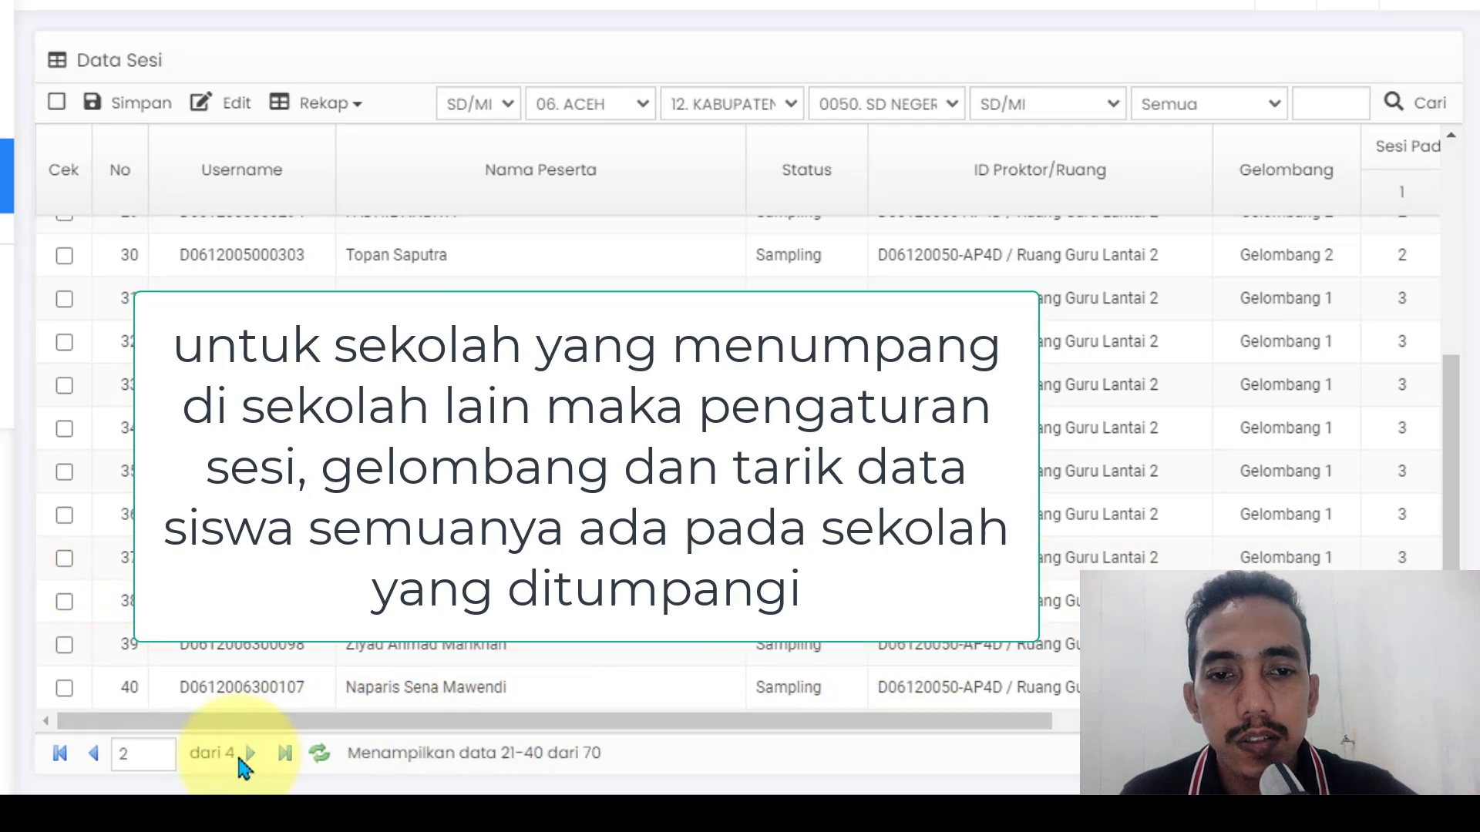
Step: Check the Gelombang, session and Sekolah Asal columns on page 3 of the table, then go back to page 2
click(245, 754)
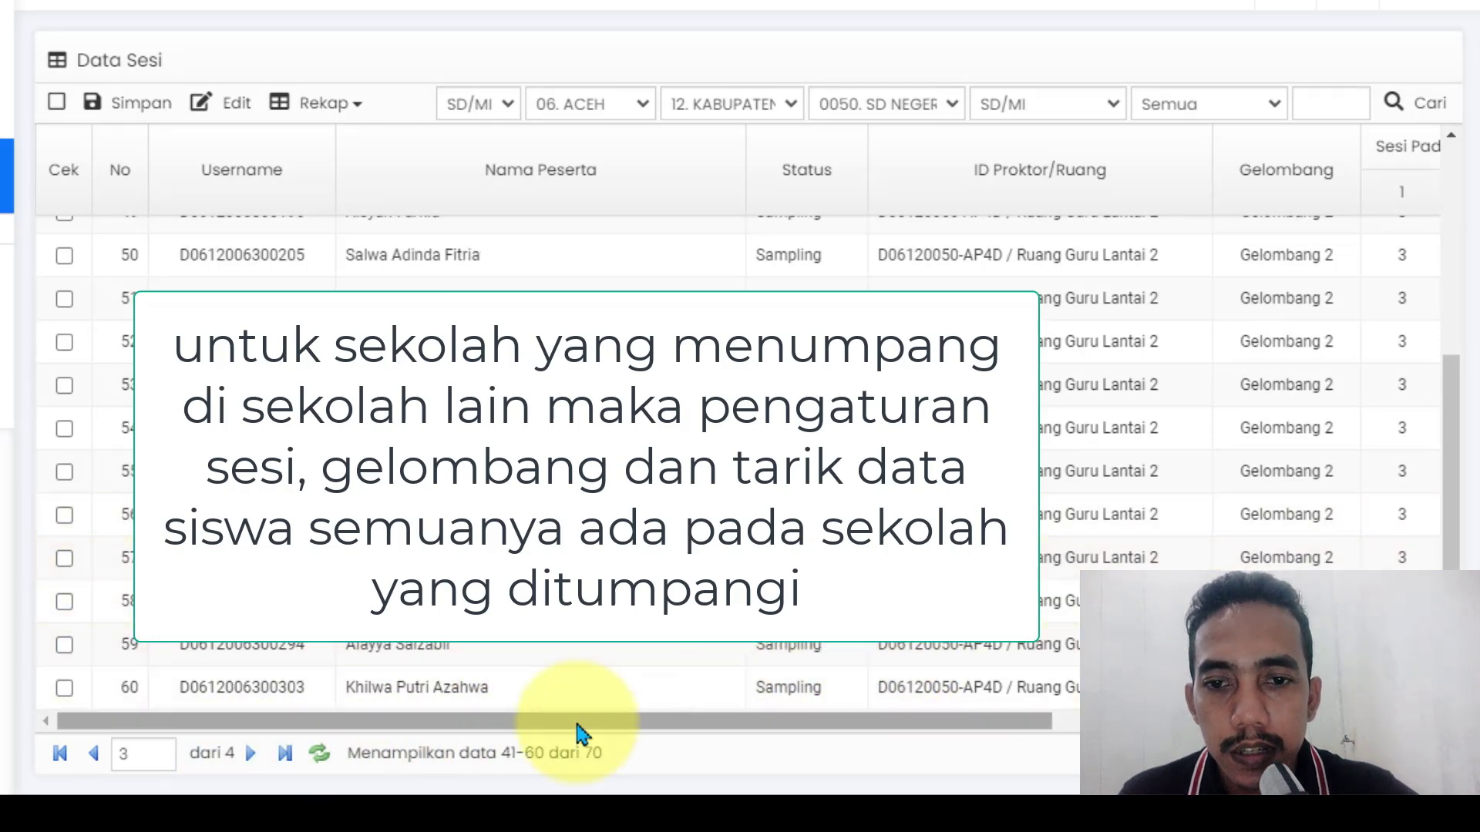
drag(353, 724, 956, 693)
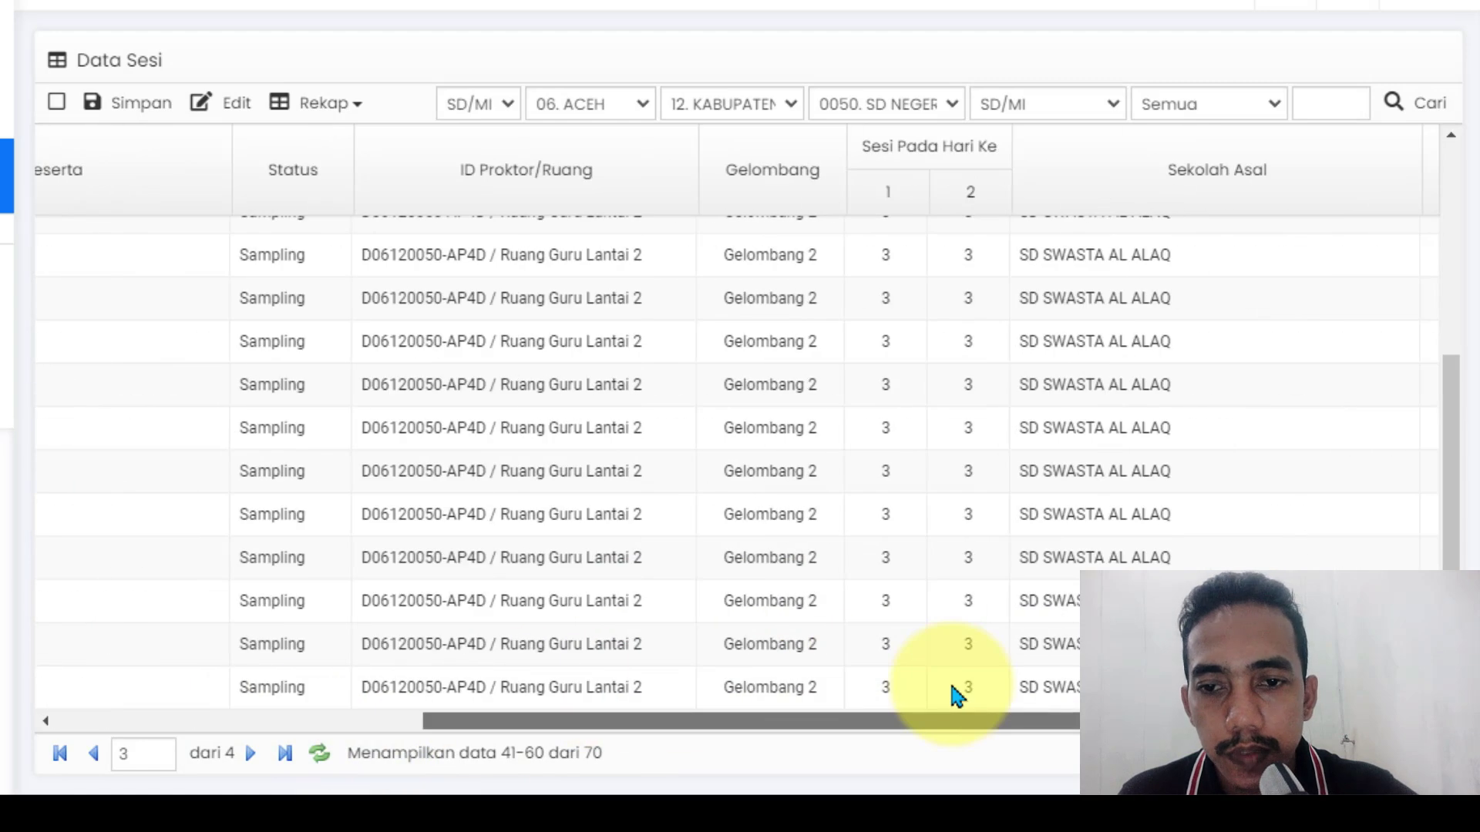
scroll(1156, 432, up, 5)
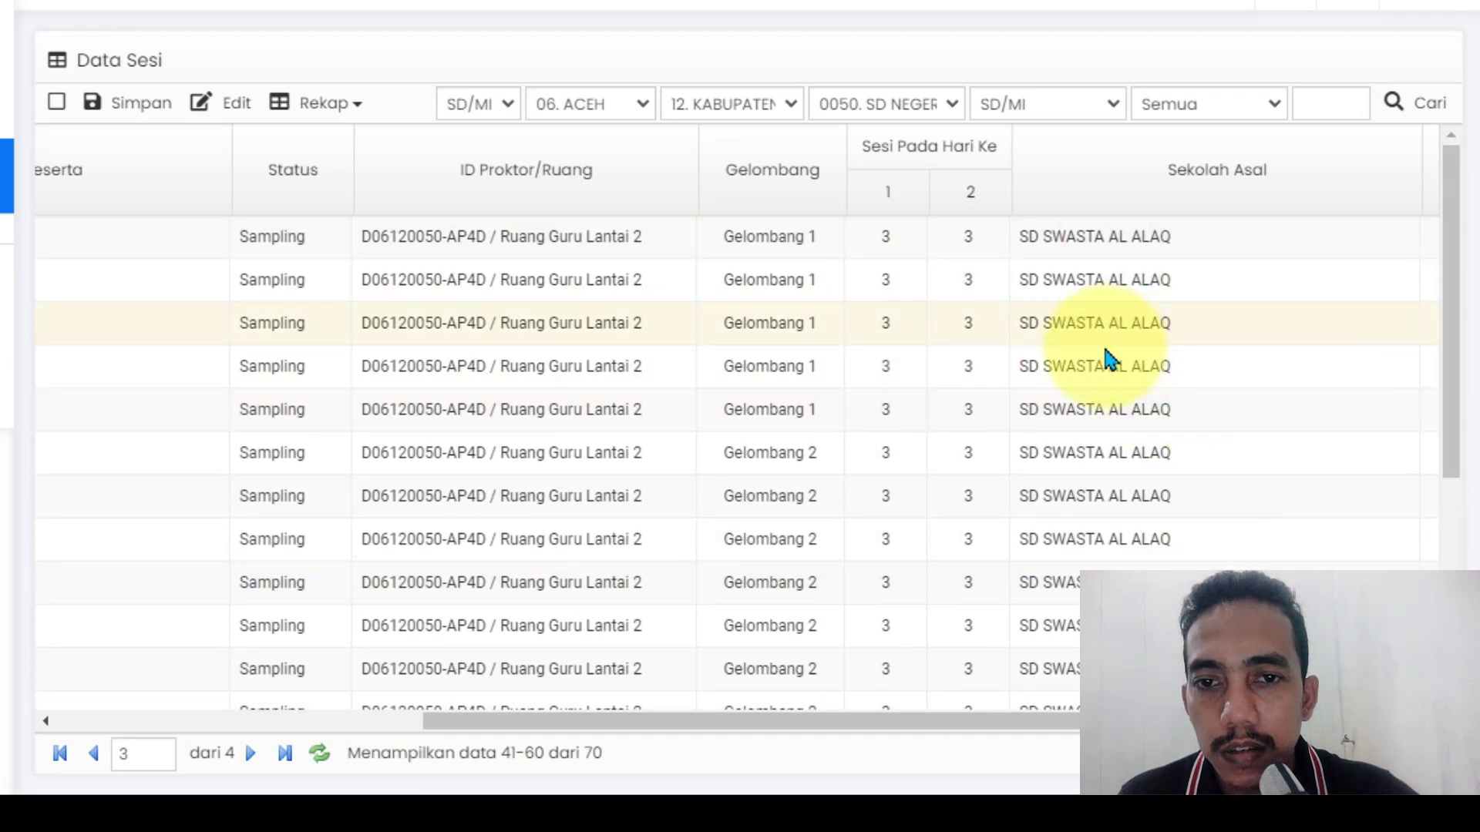
drag(578, 725, 127, 736)
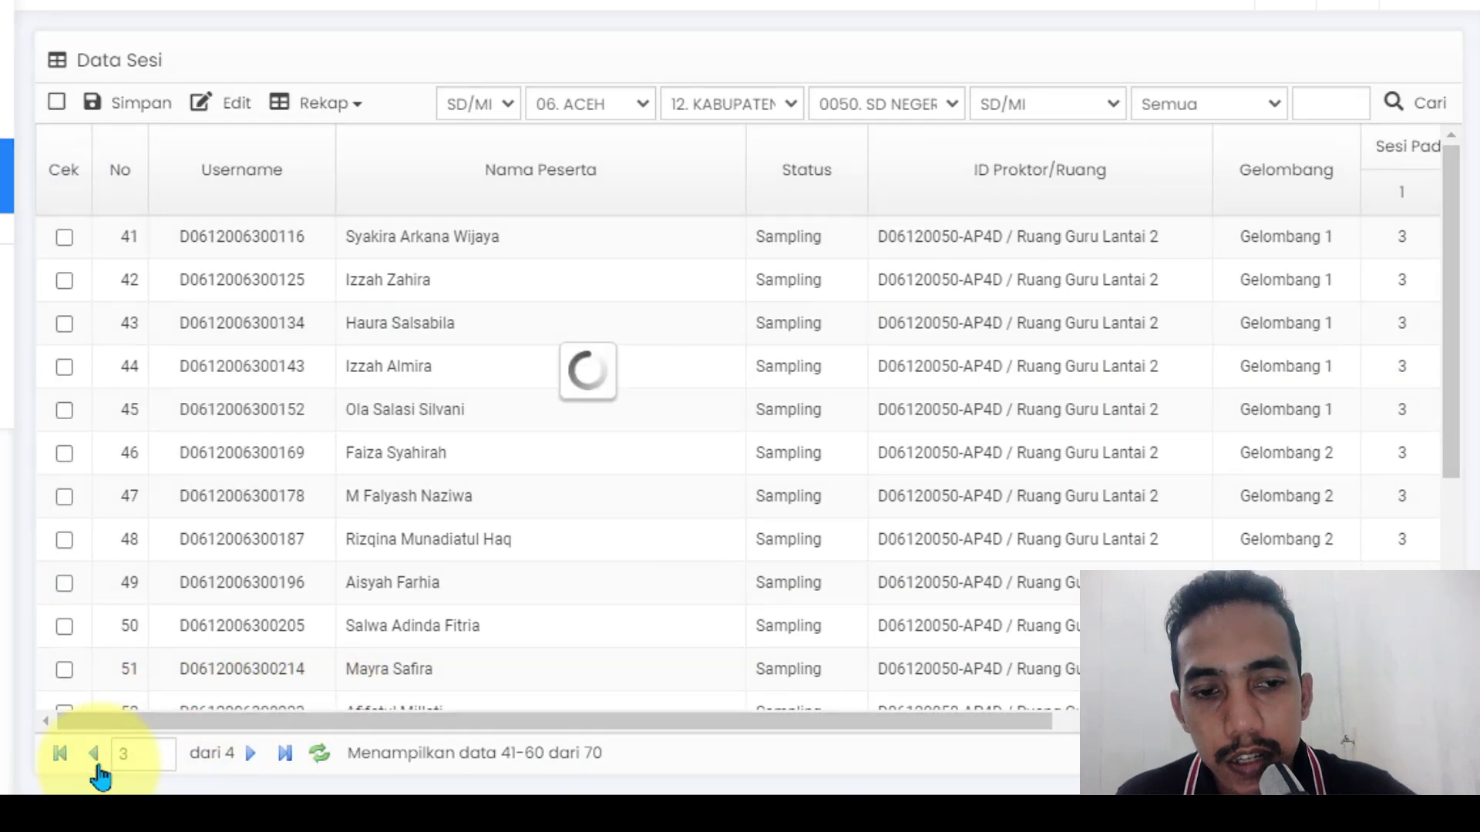
Step: Compare the waves and sessions of the SD NEGERI 5 DEWANTARA and SD SWASTA AL ALAQ participants on page 2
drag(438, 725, 907, 737)
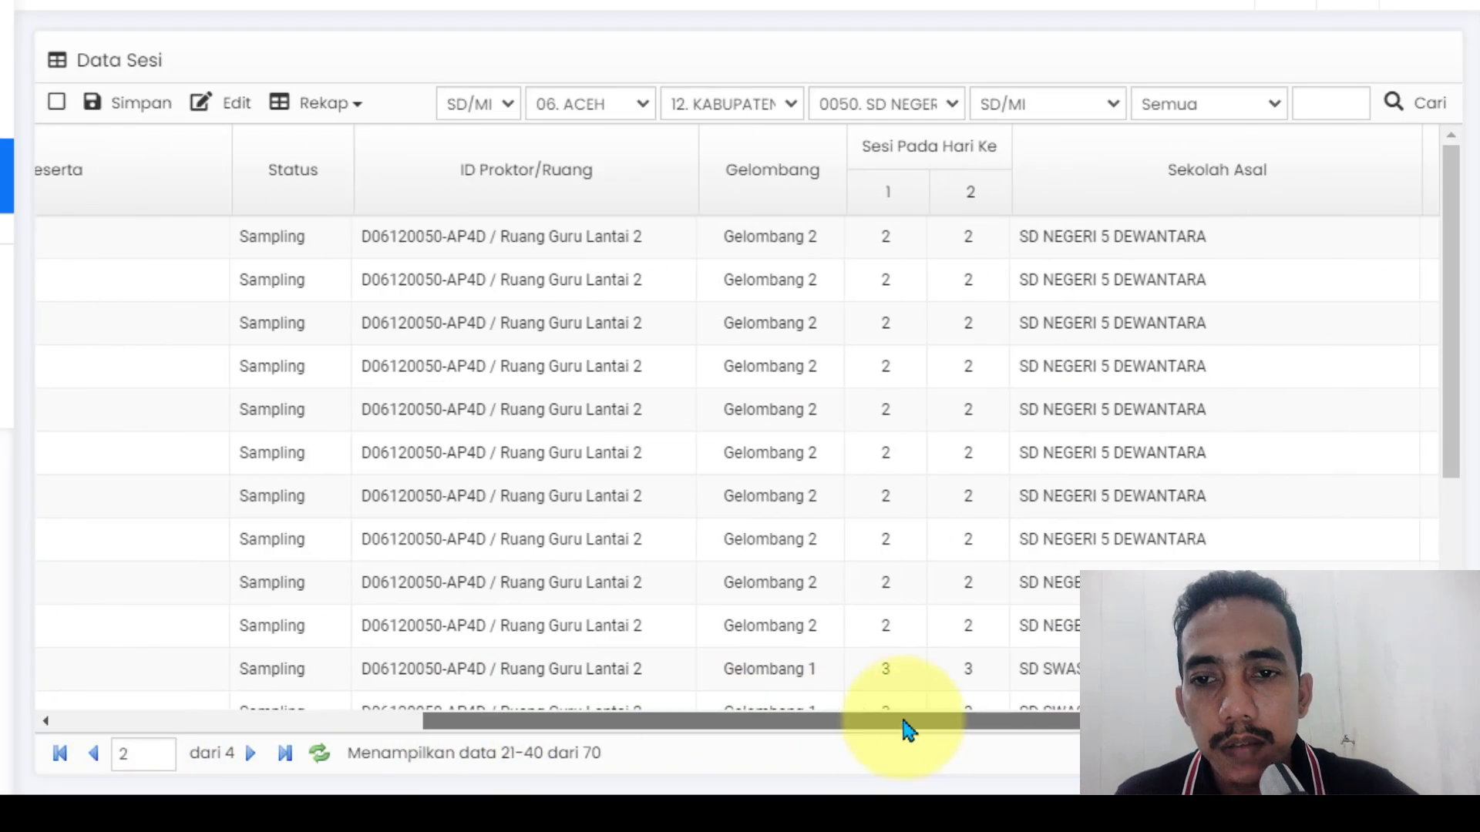
scroll(1044, 403, down, 5)
scroll(1056, 593, up, 5)
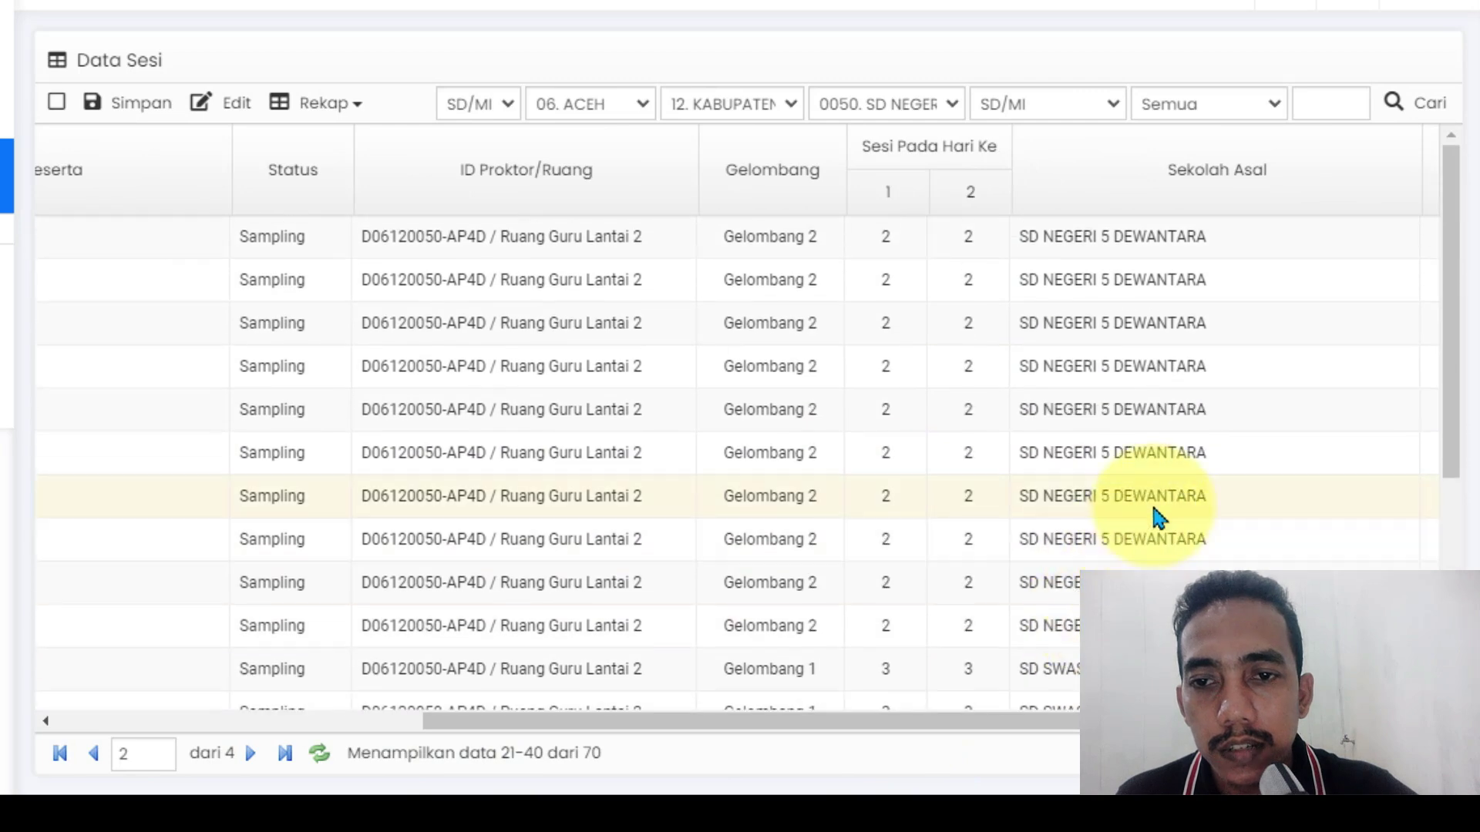
scroll(1293, 534, down, 3)
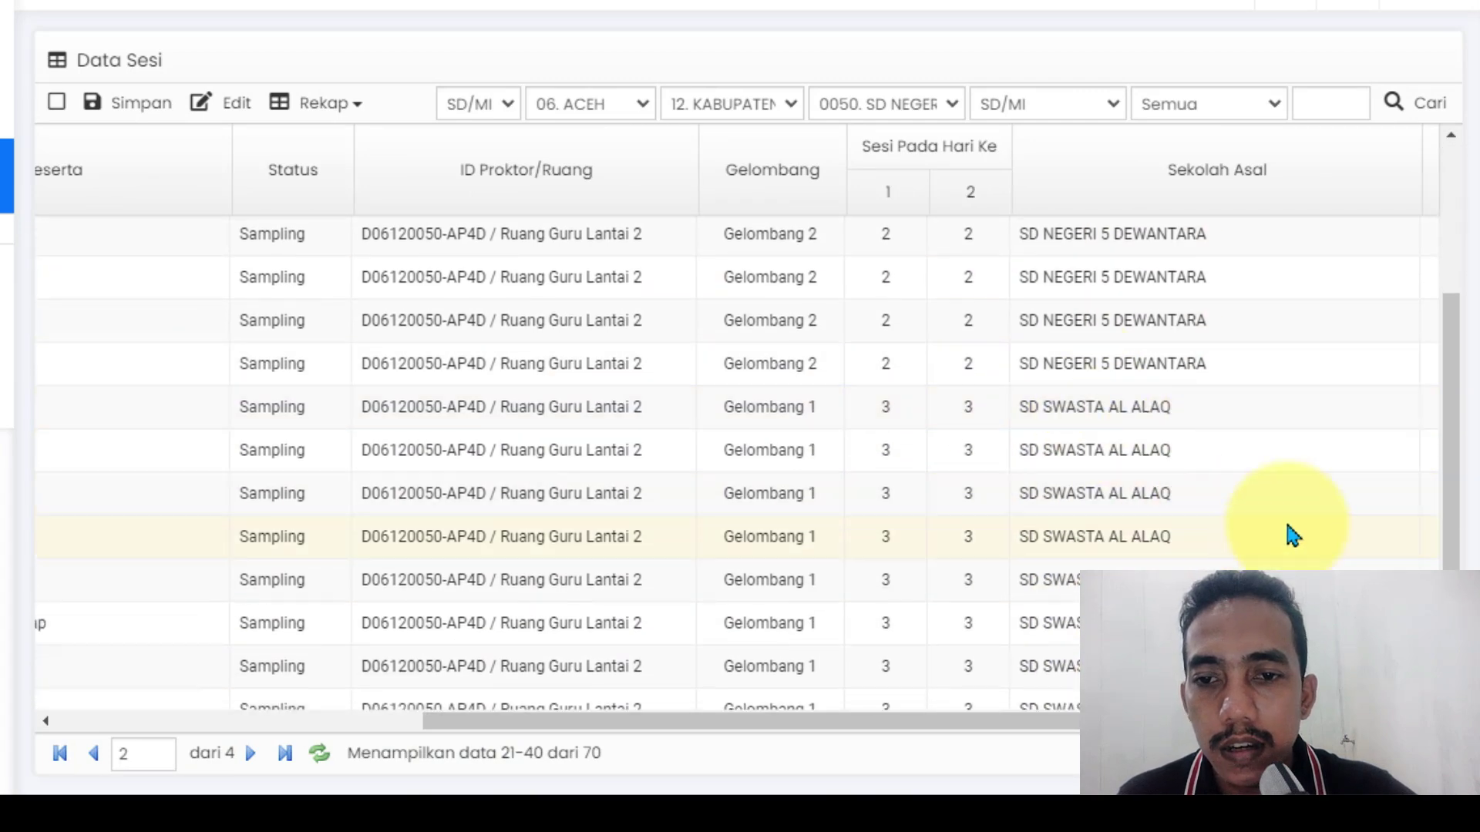
scroll(1292, 534, down, 2)
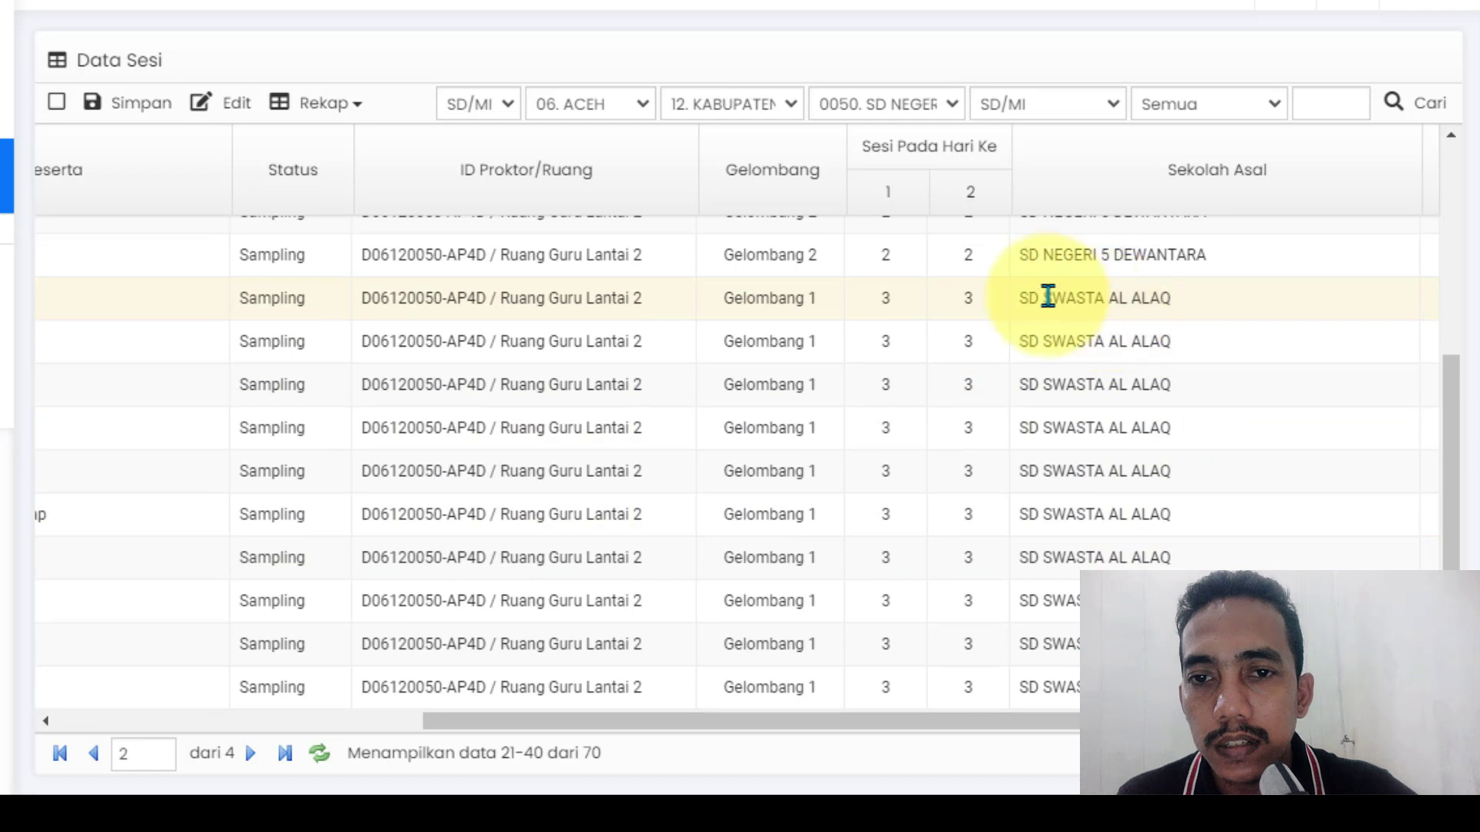
drag(759, 724, 327, 670)
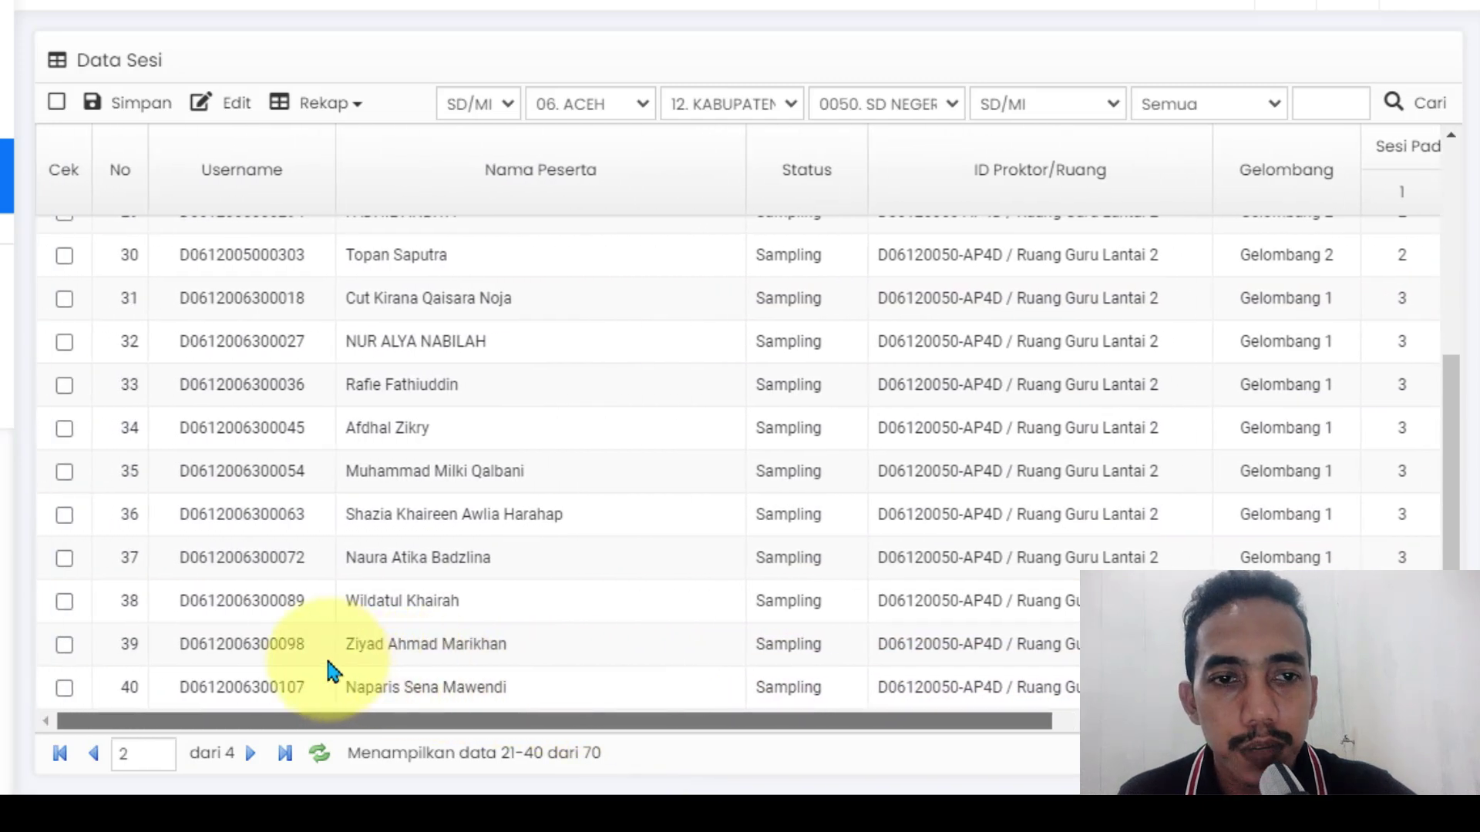
drag(503, 722, 867, 725)
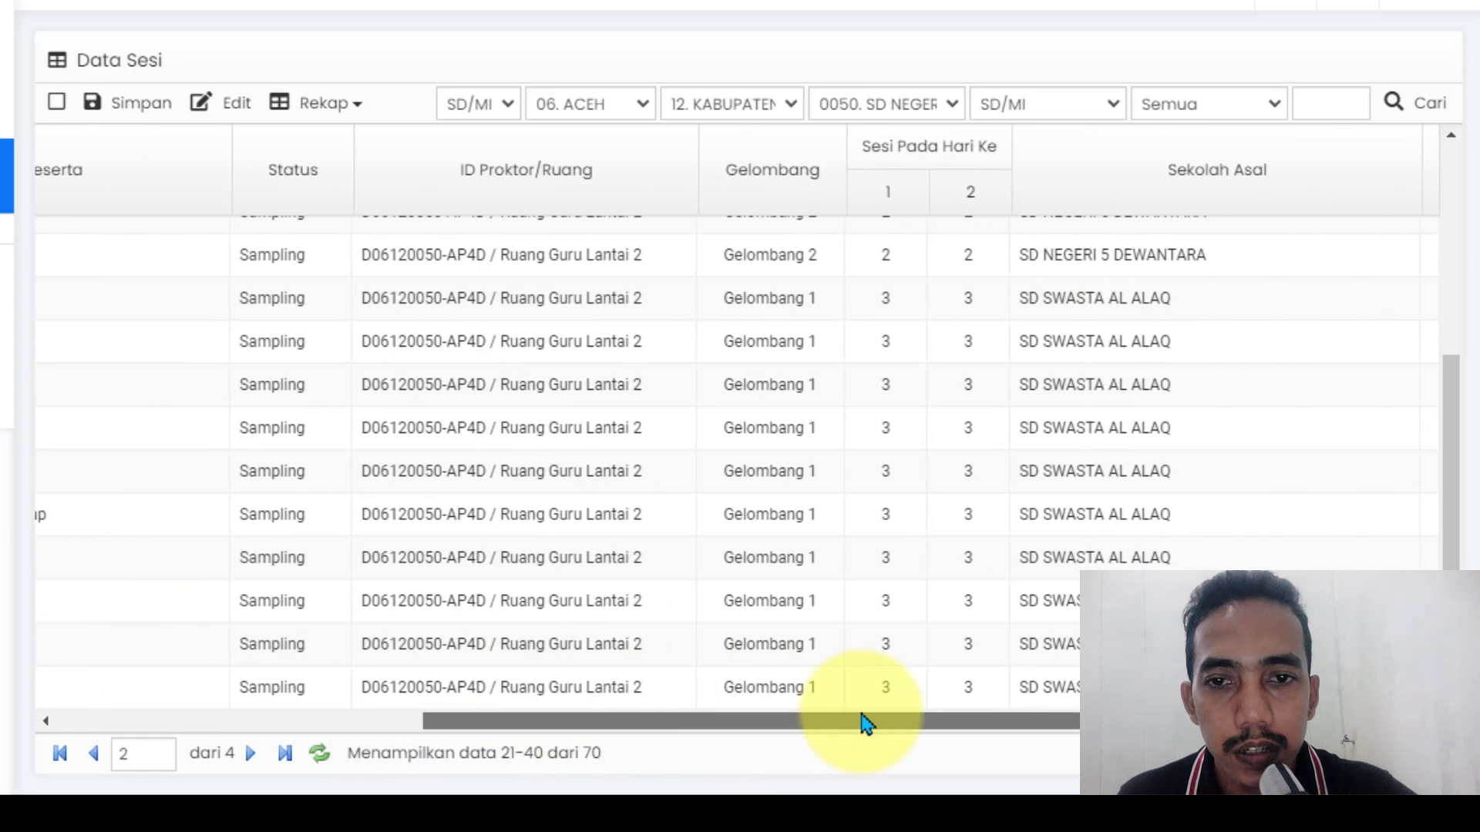
scroll(887, 463, up, 3)
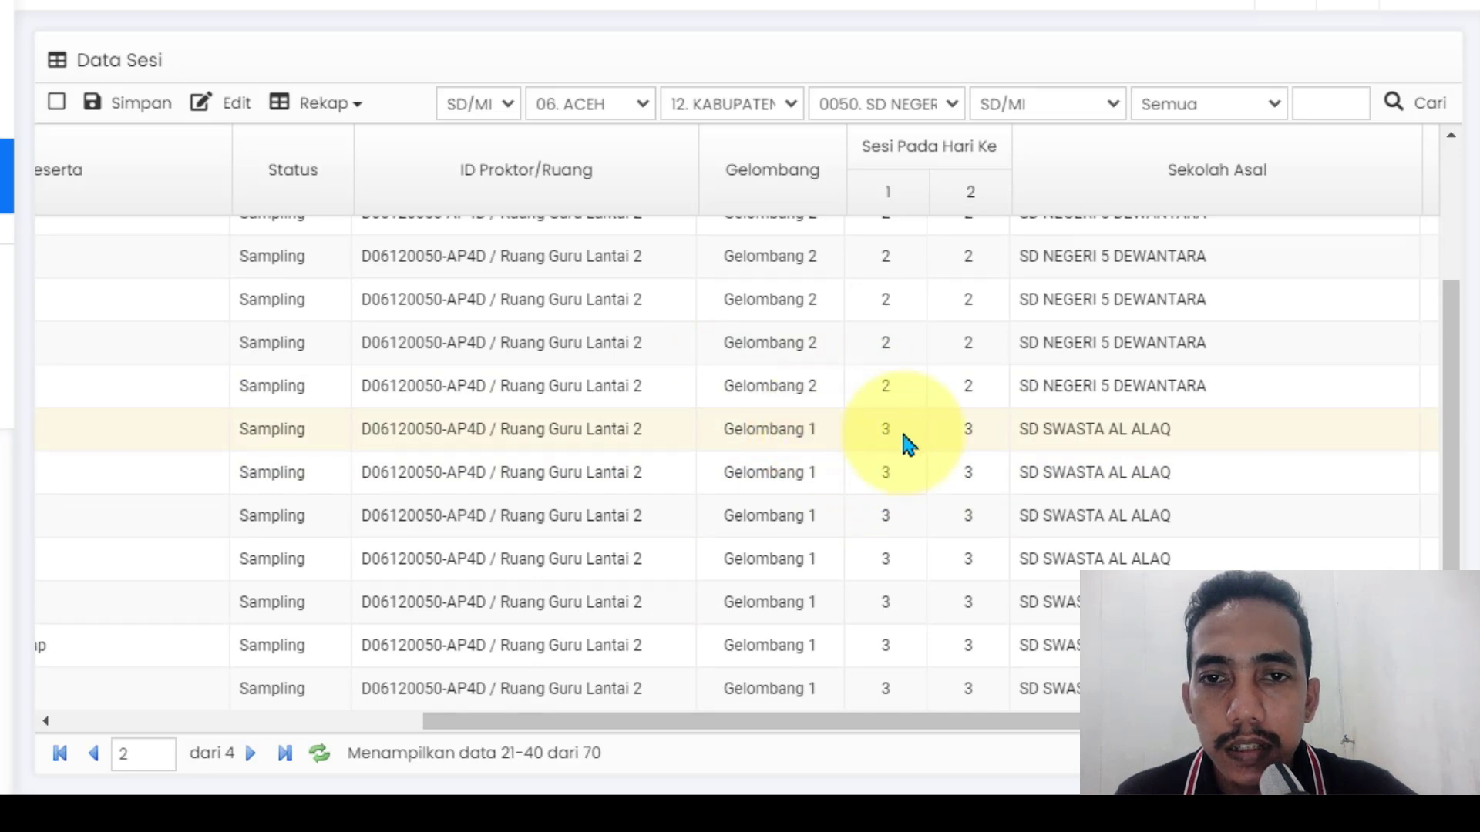
Step: Check the SD Sederajat schedule, then open both session fields of the first SD SWASTA AL ALAQ participant in Data Sesi
click(734, 828)
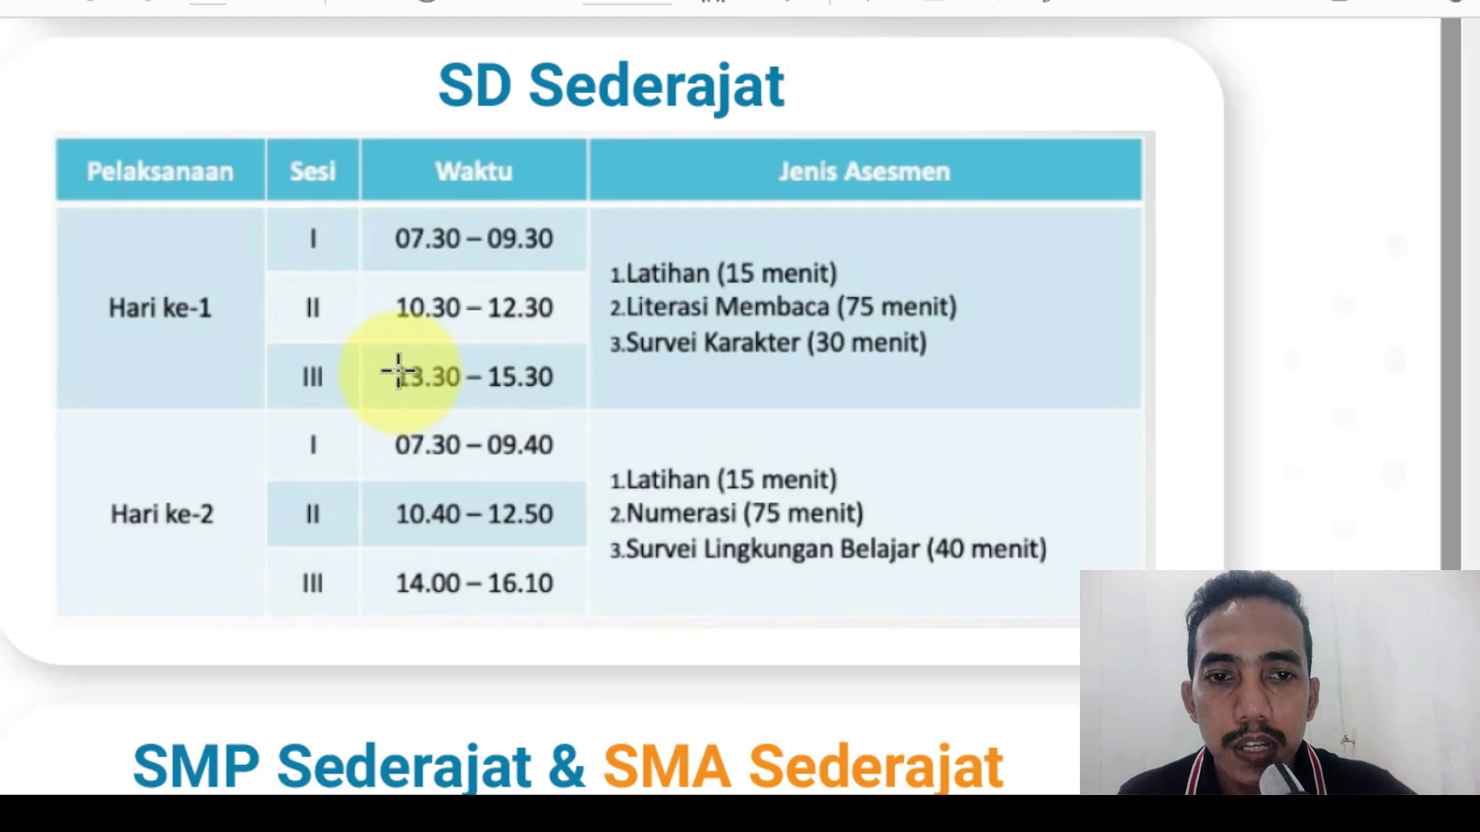
click(660, 802)
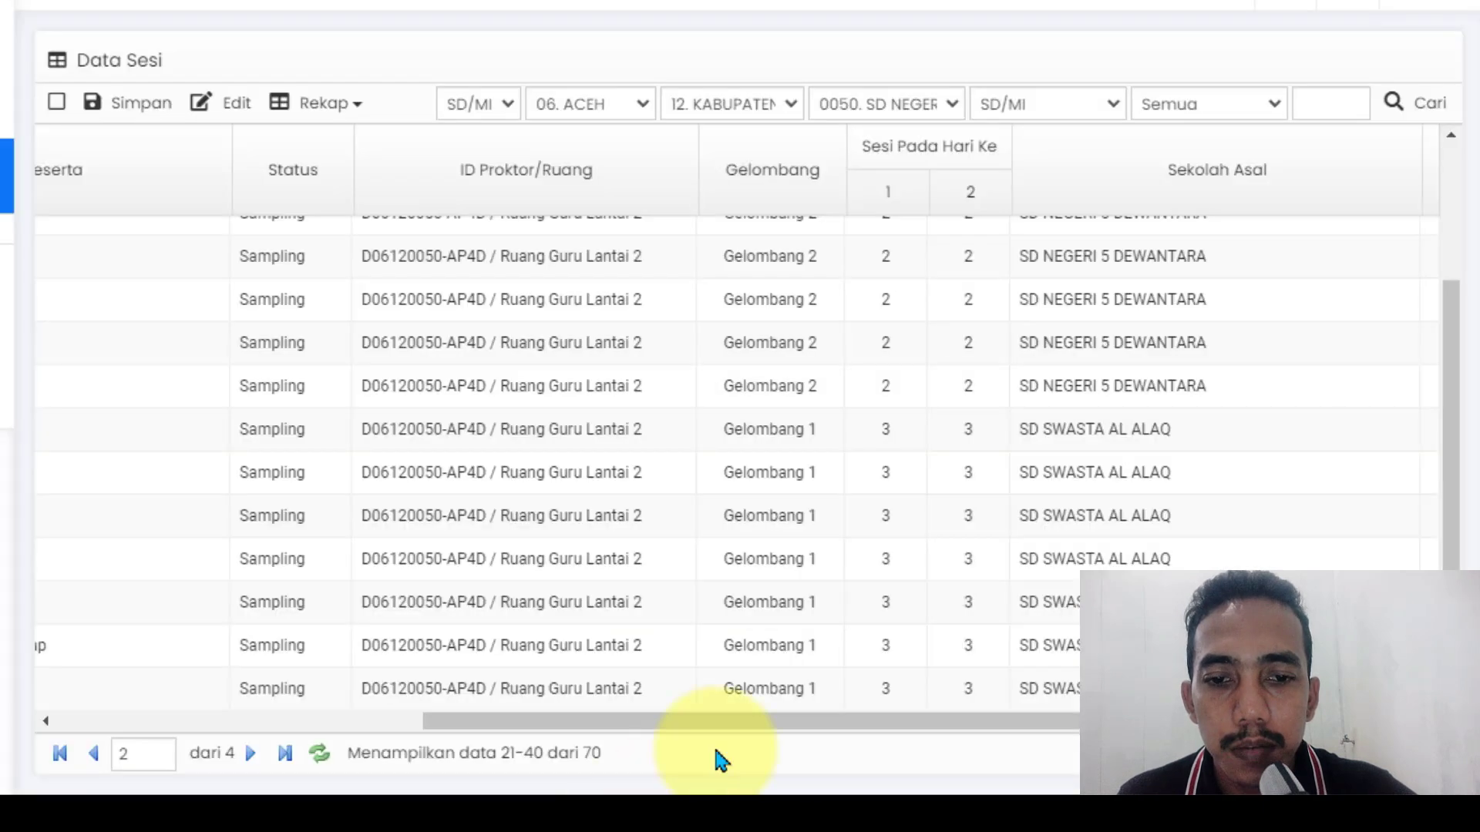
click(896, 424)
click(980, 429)
scroll(924, 543, down, 2)
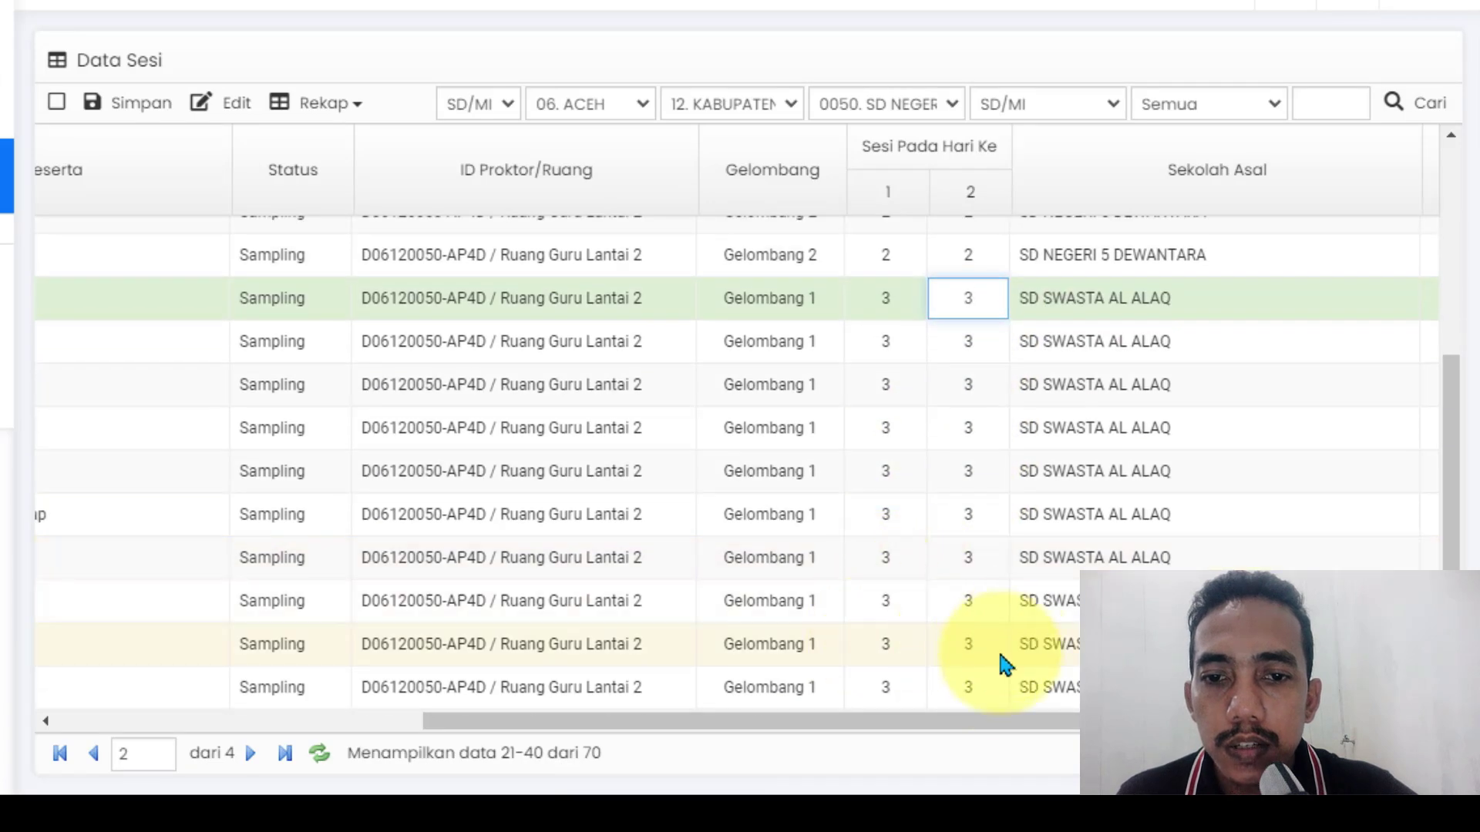
Step: Go to page 3 of the Data Sesi table and compare its session numbers with the SD Sederajat schedule's times
click(286, 753)
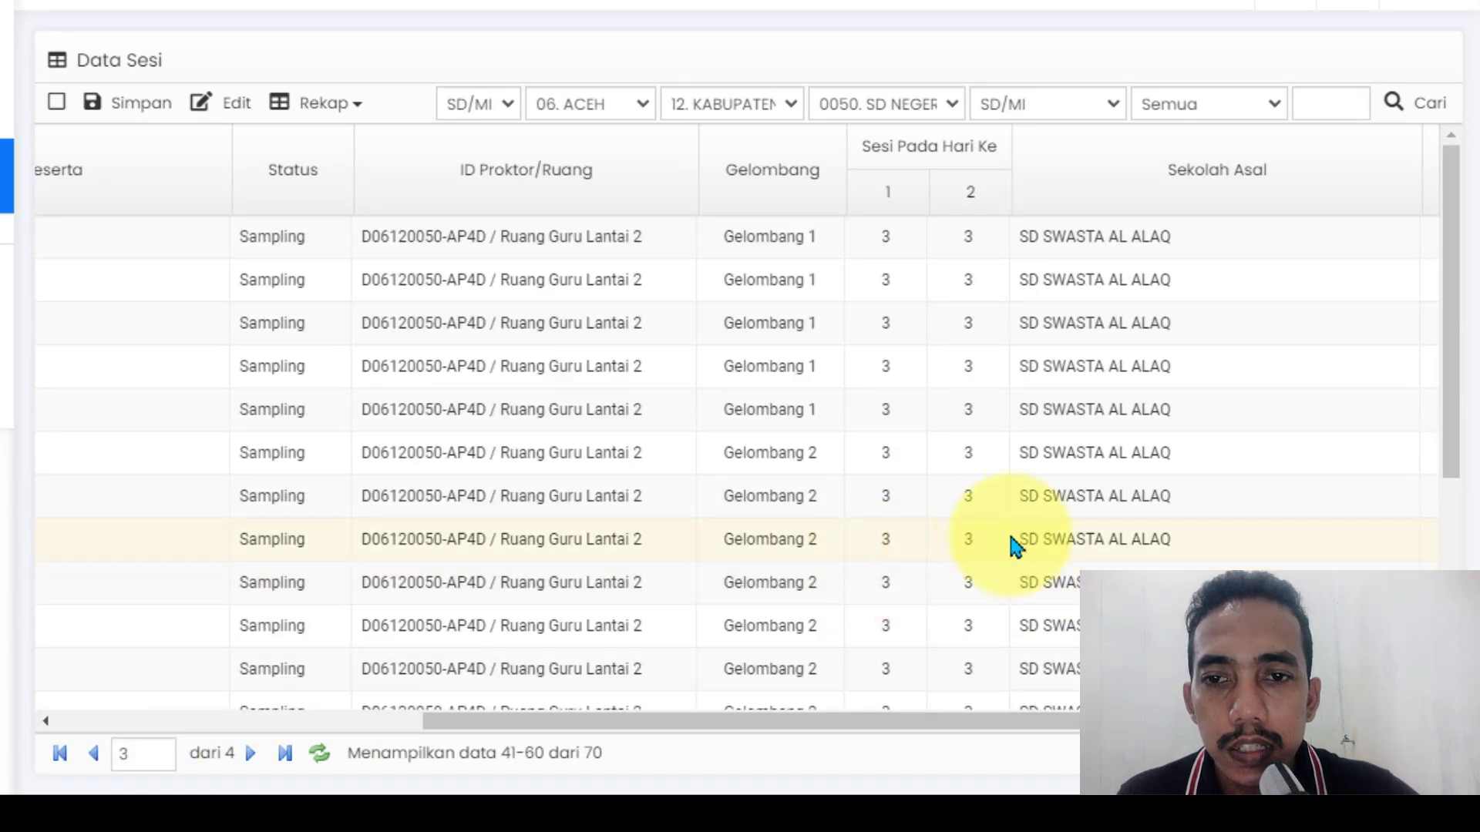
scroll(1010, 533, down, 5)
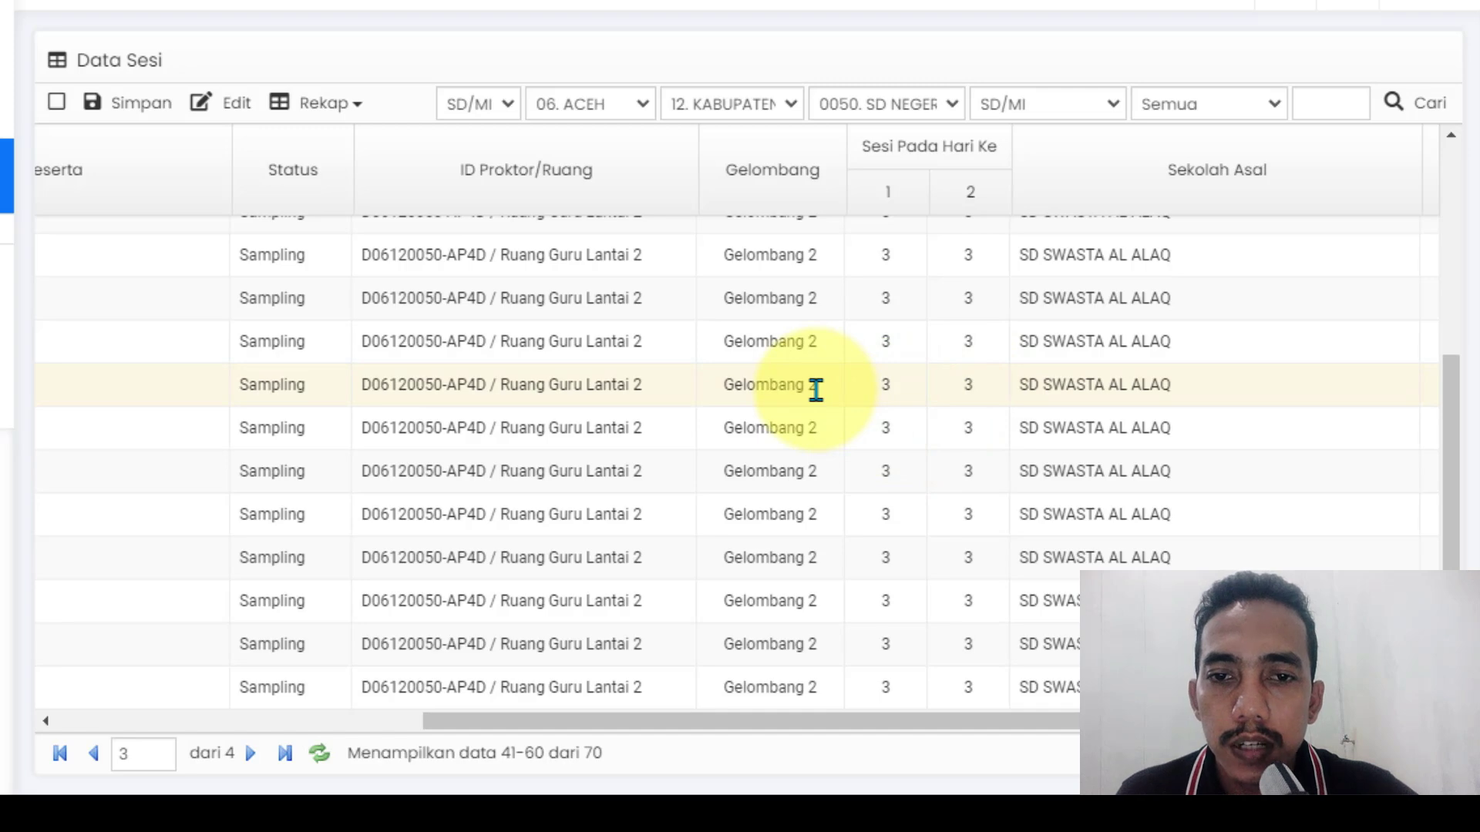
click(730, 830)
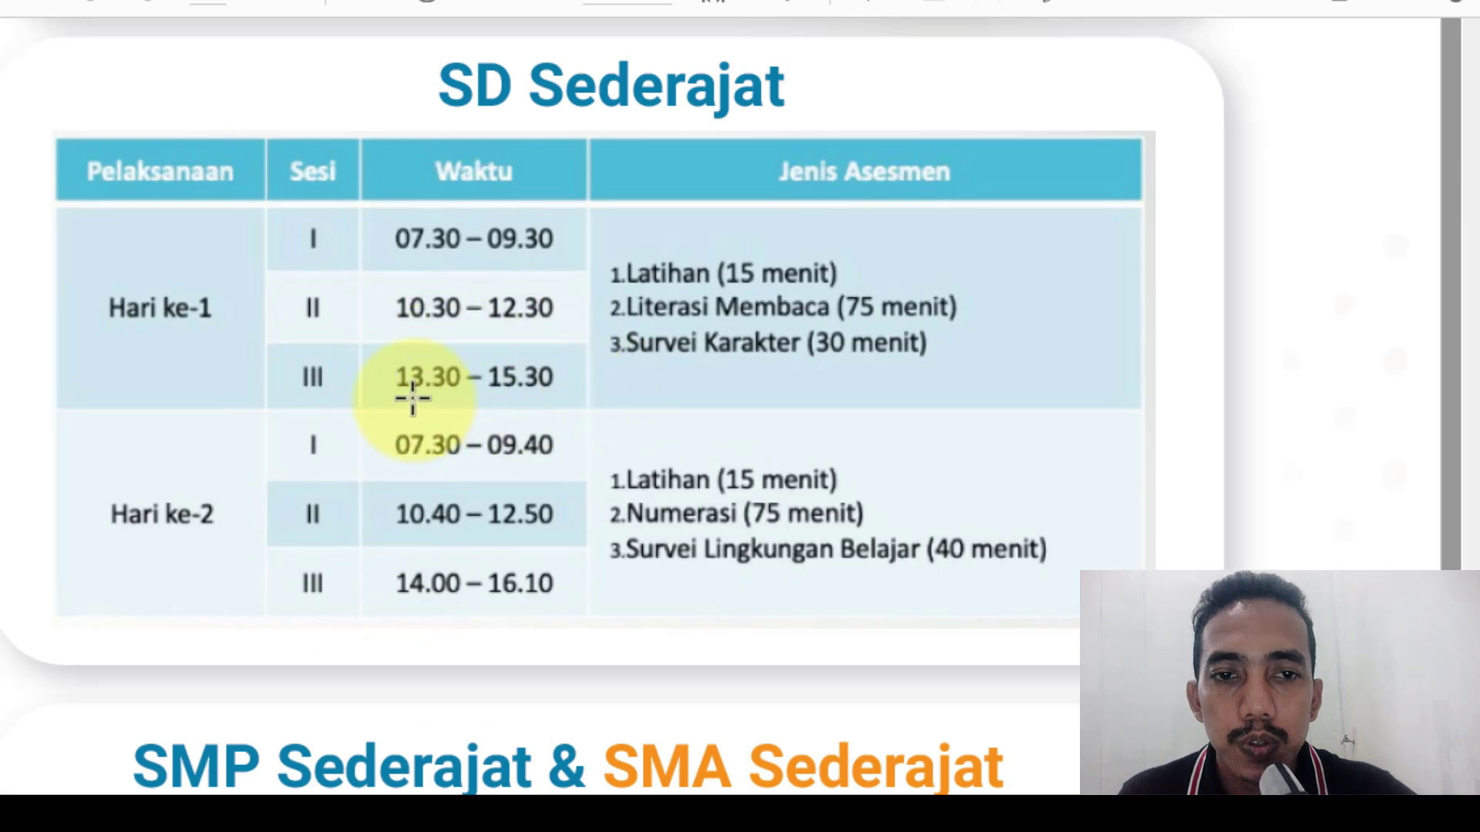
click(664, 819)
Step: Review the waves, sessions and participants on page 3 of the table, then go to the last page
scroll(896, 562, up, 3)
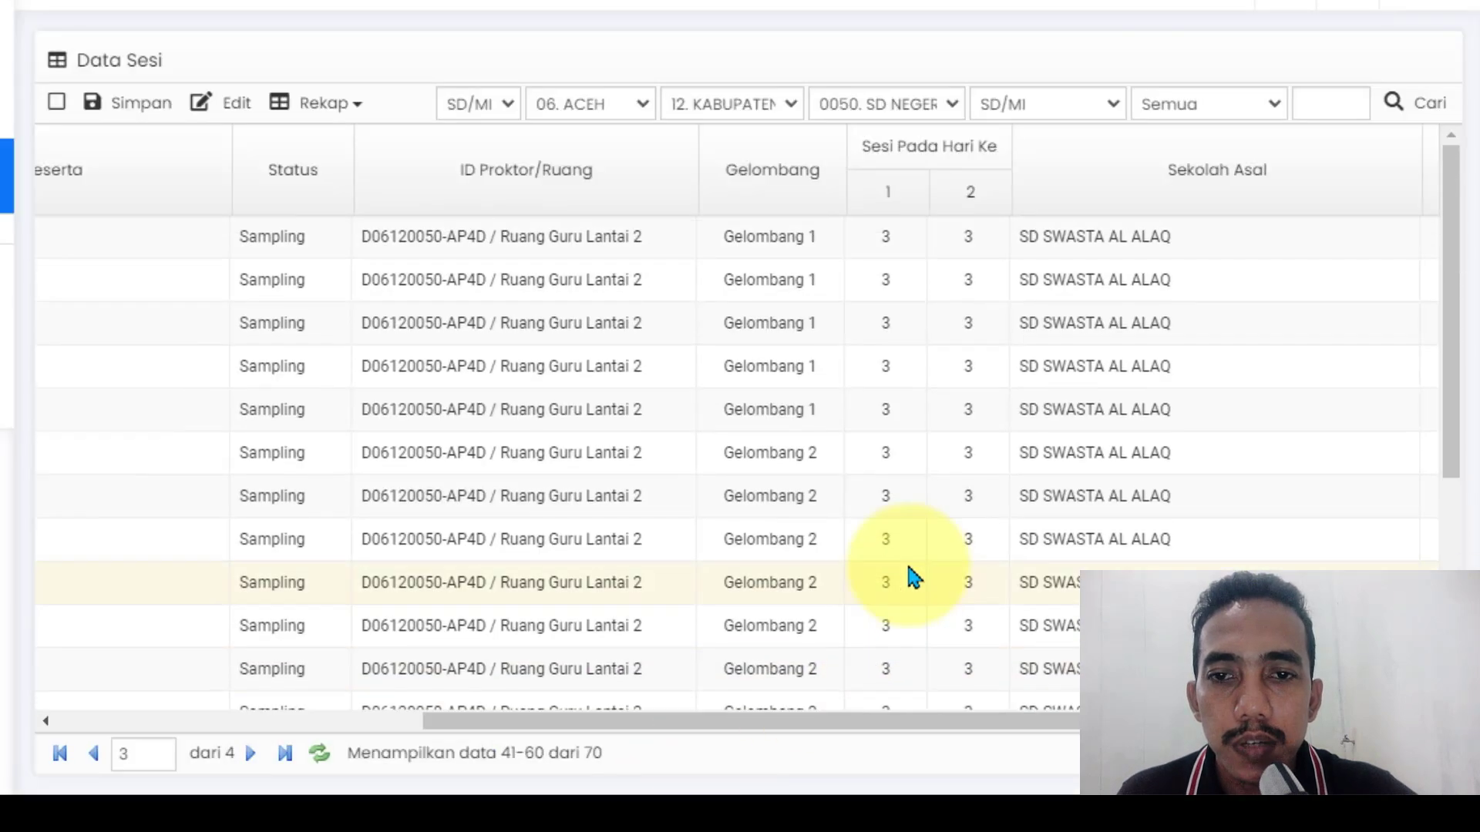
scroll(956, 524, down, 5)
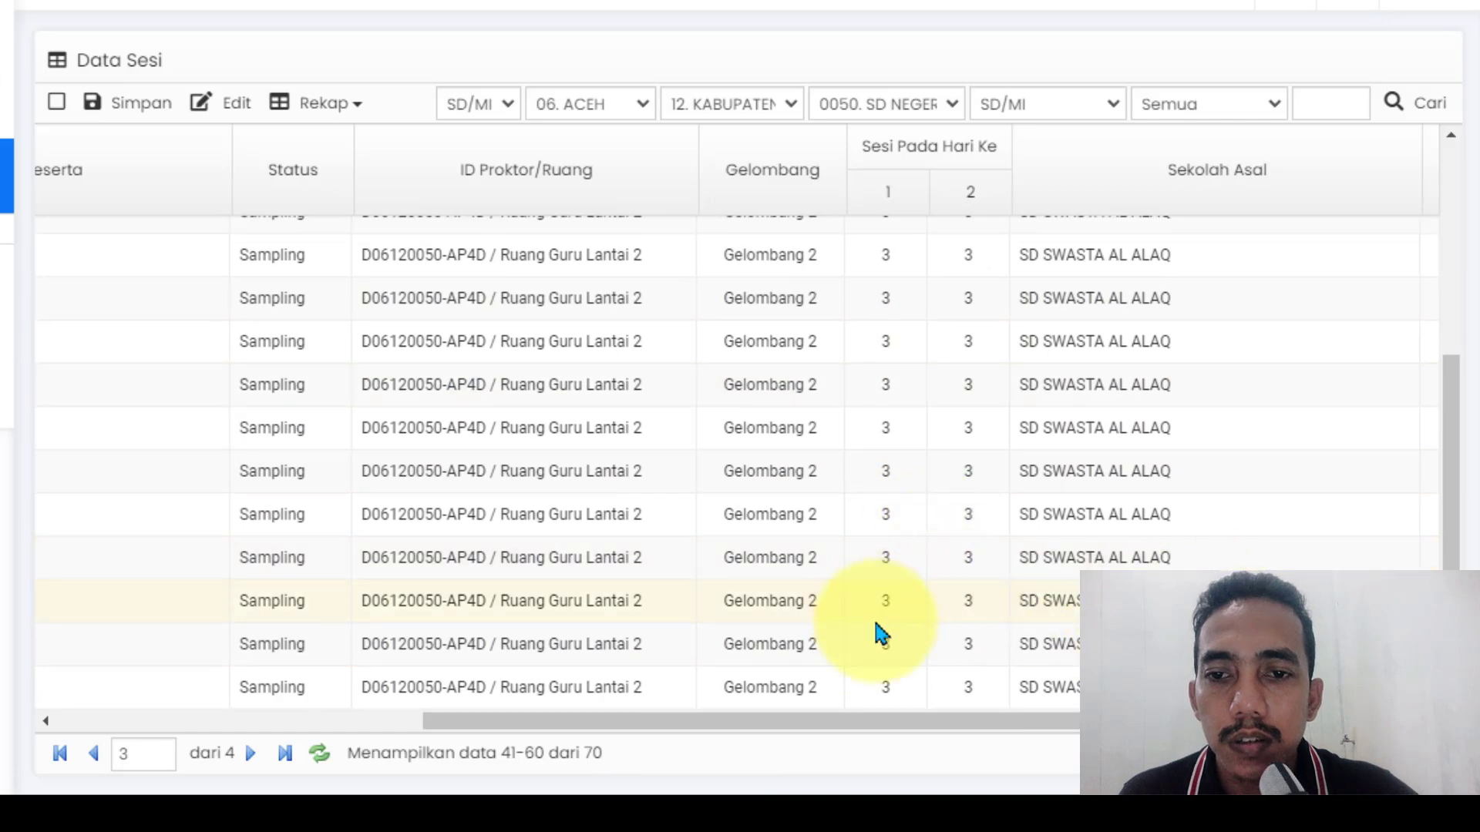
drag(892, 727, 149, 694)
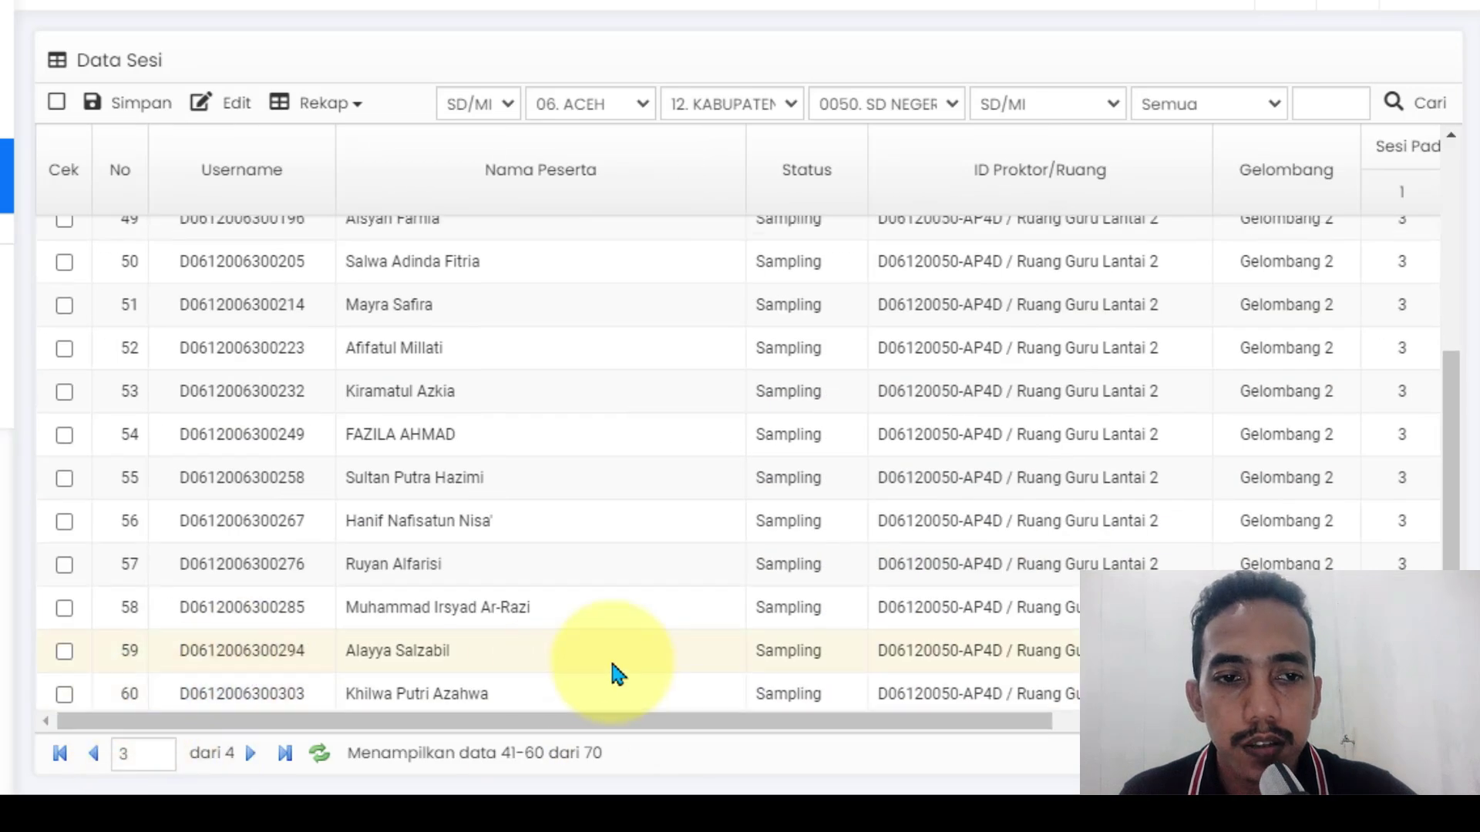
scroll(611, 670, up, 4)
scroll(597, 678, down, 4)
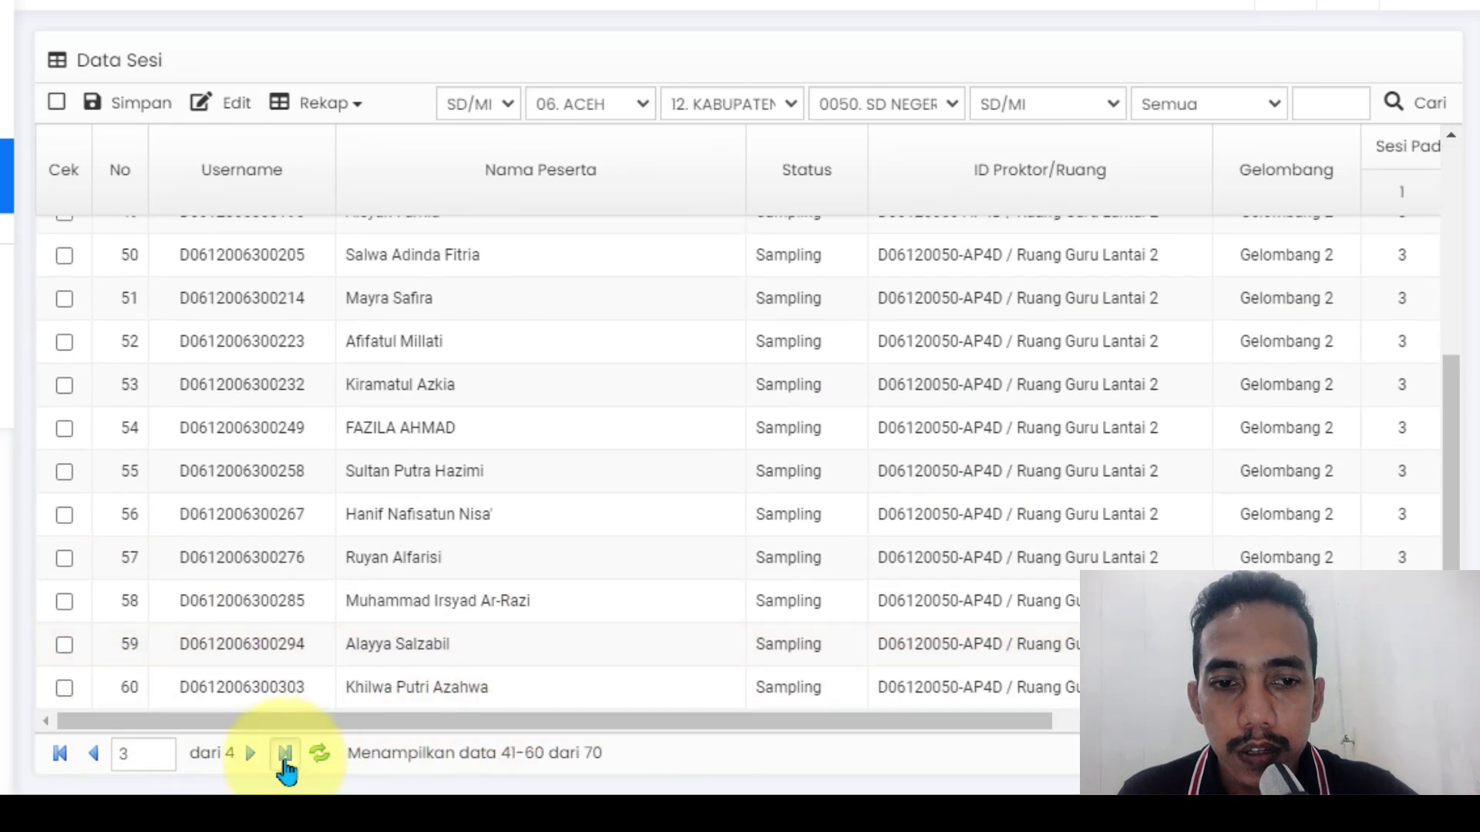
click(285, 756)
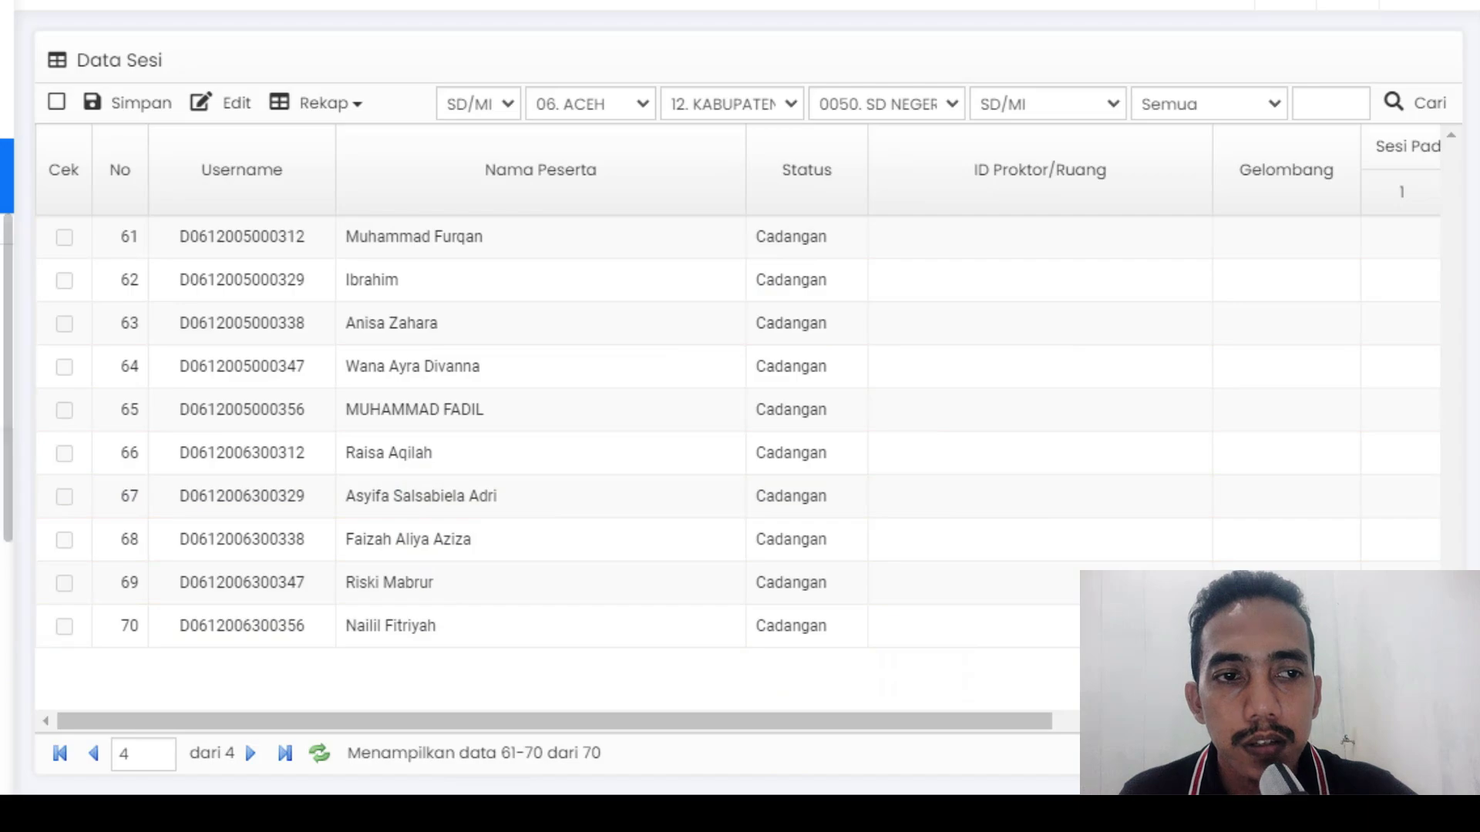
Step: Look through the announcements on the Dashboard, then return to the first page of the Data Sesi table
click(6, 175)
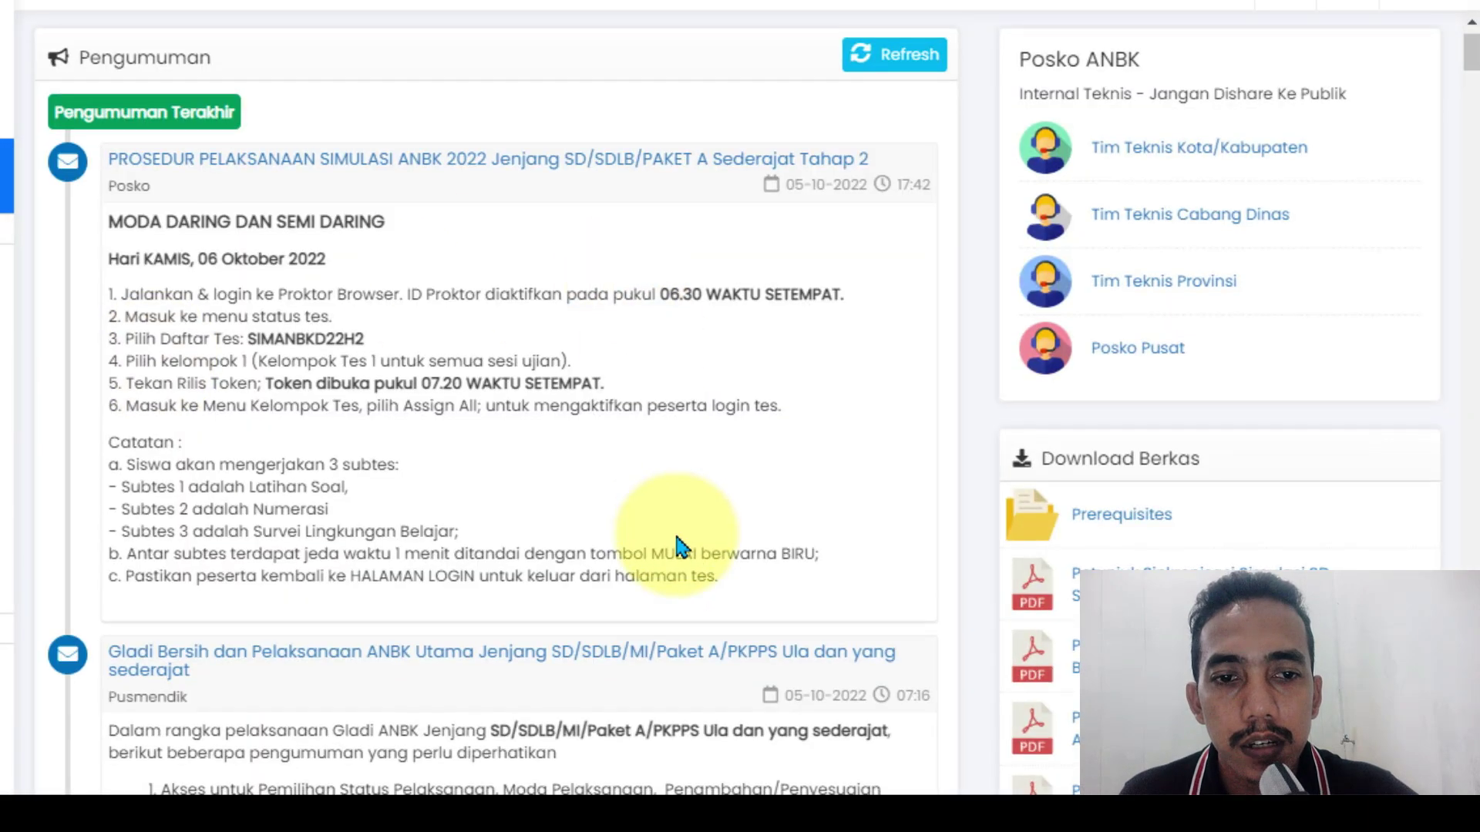
scroll(674, 529, down, 15)
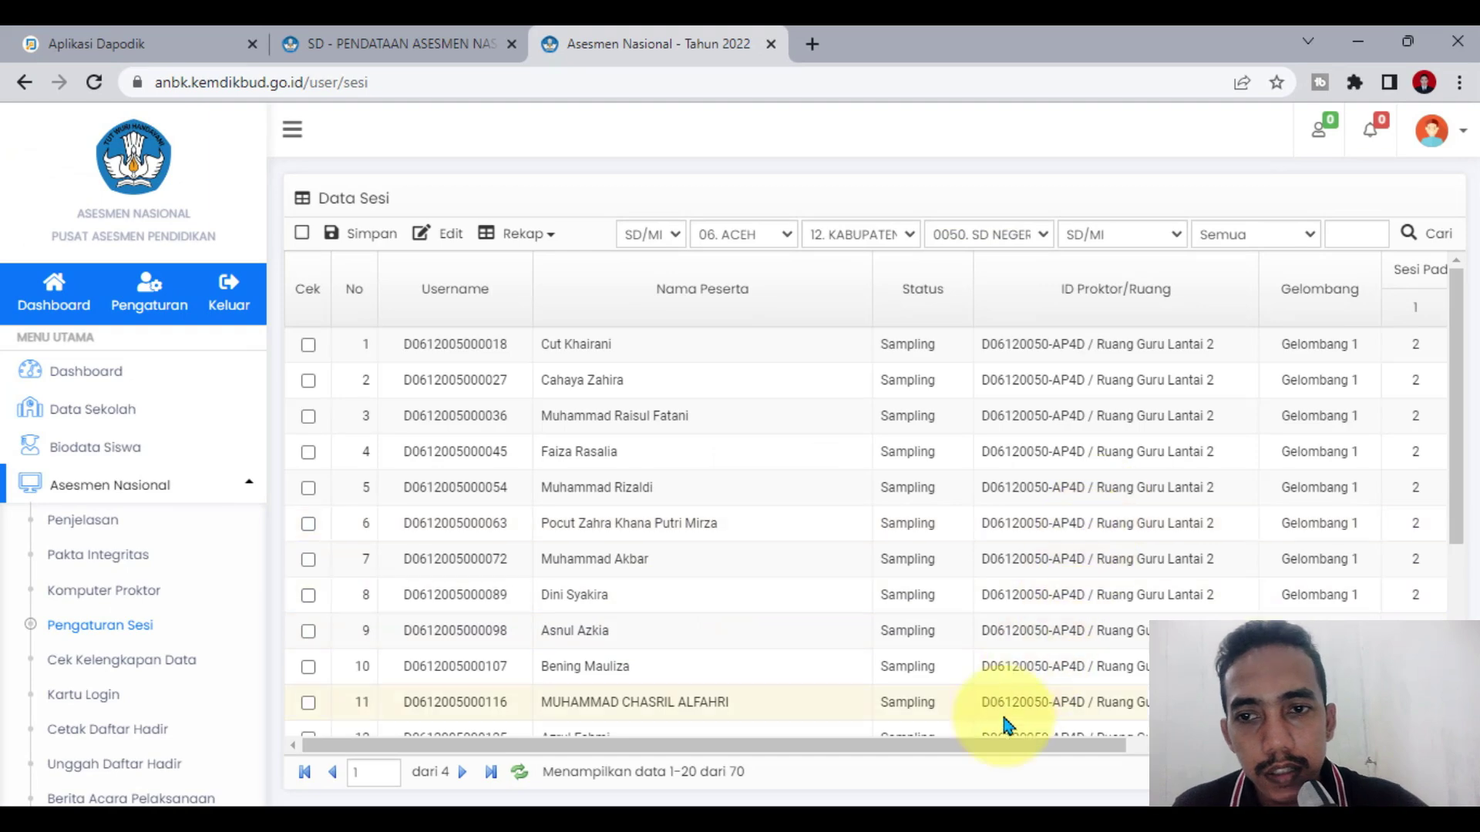
drag(956, 745, 694, 650)
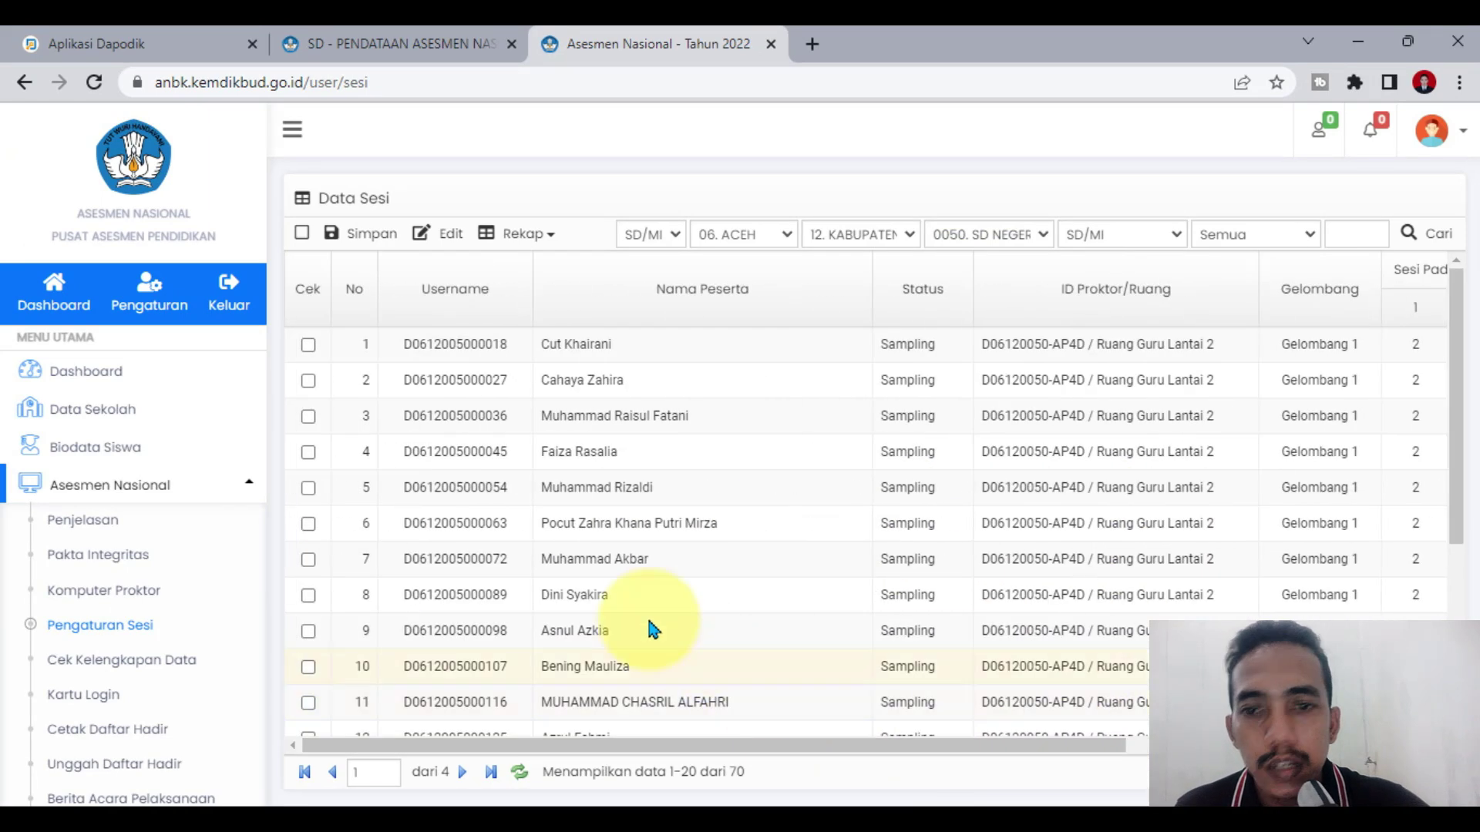
Step: Go to Cek Kelengkapan Data and examine the status of the participants on the first page
click(123, 660)
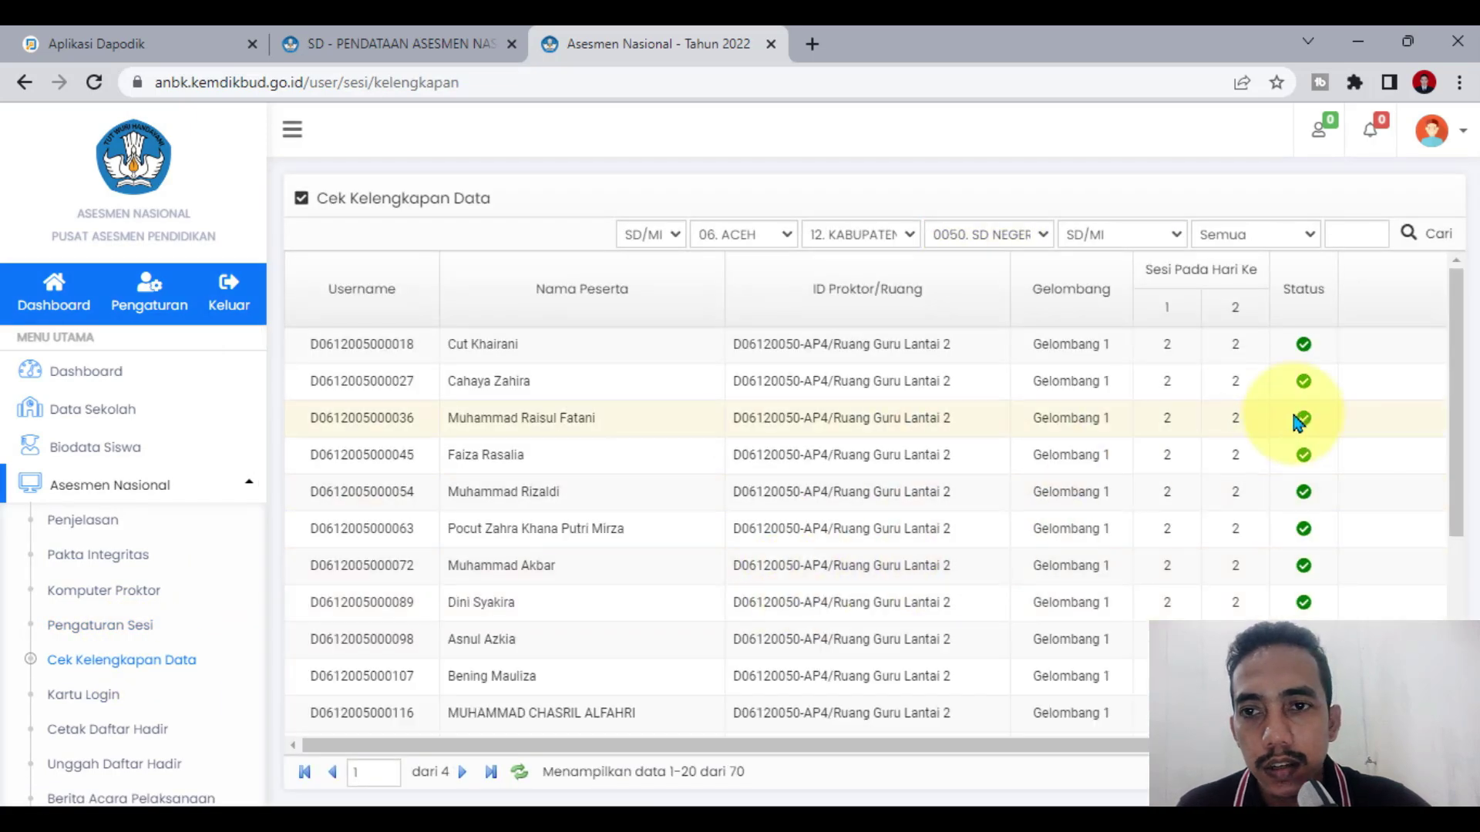
scroll(1301, 463, down, 4)
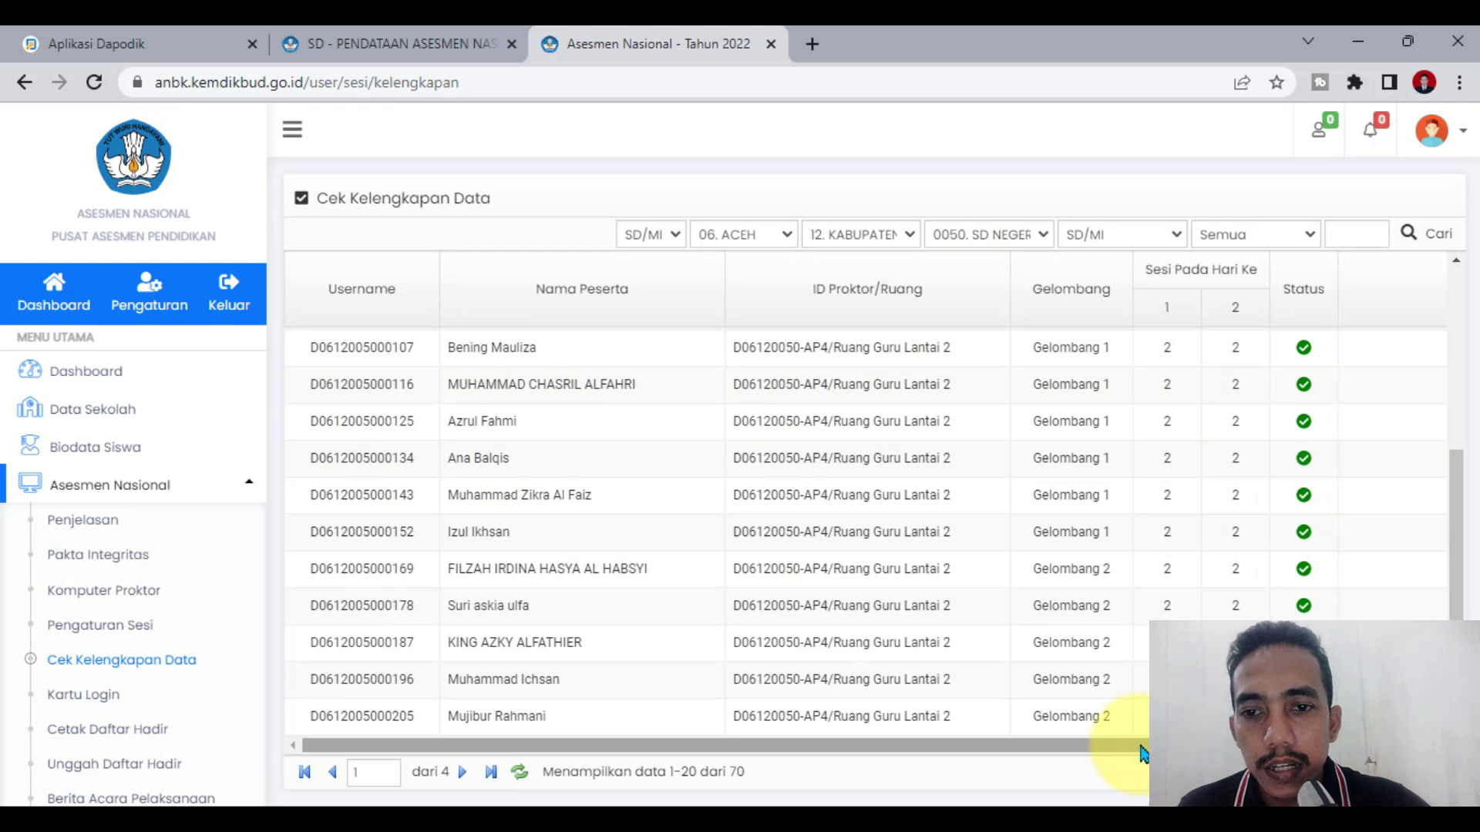
scroll(925, 647, up, 4)
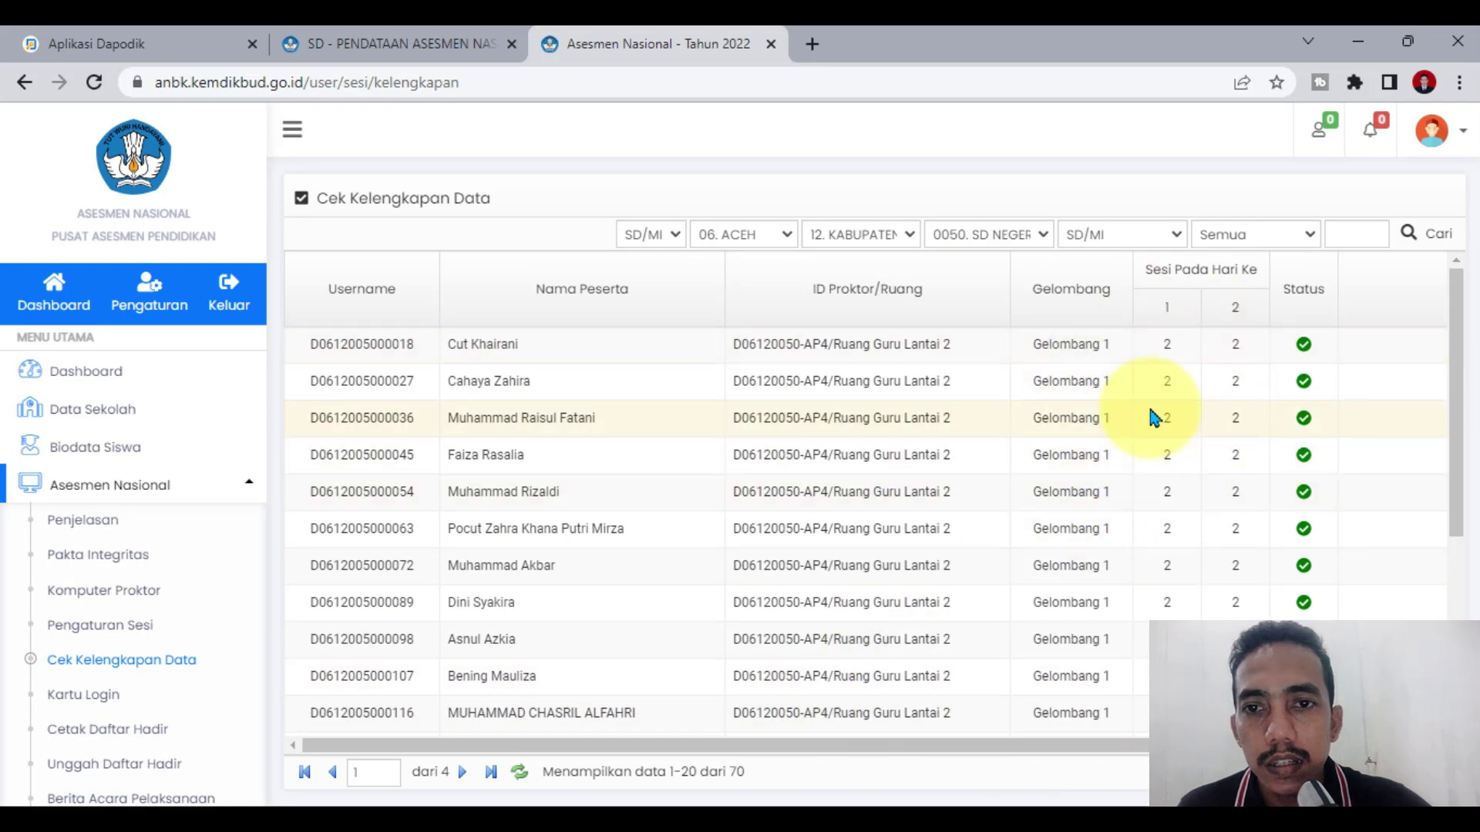
Step: Check the status of the remaining participants on the first page of Cek Kelengkapan Data, then continue to page 3
scroll(520, 562, down, 2)
scroll(520, 562, down, 3)
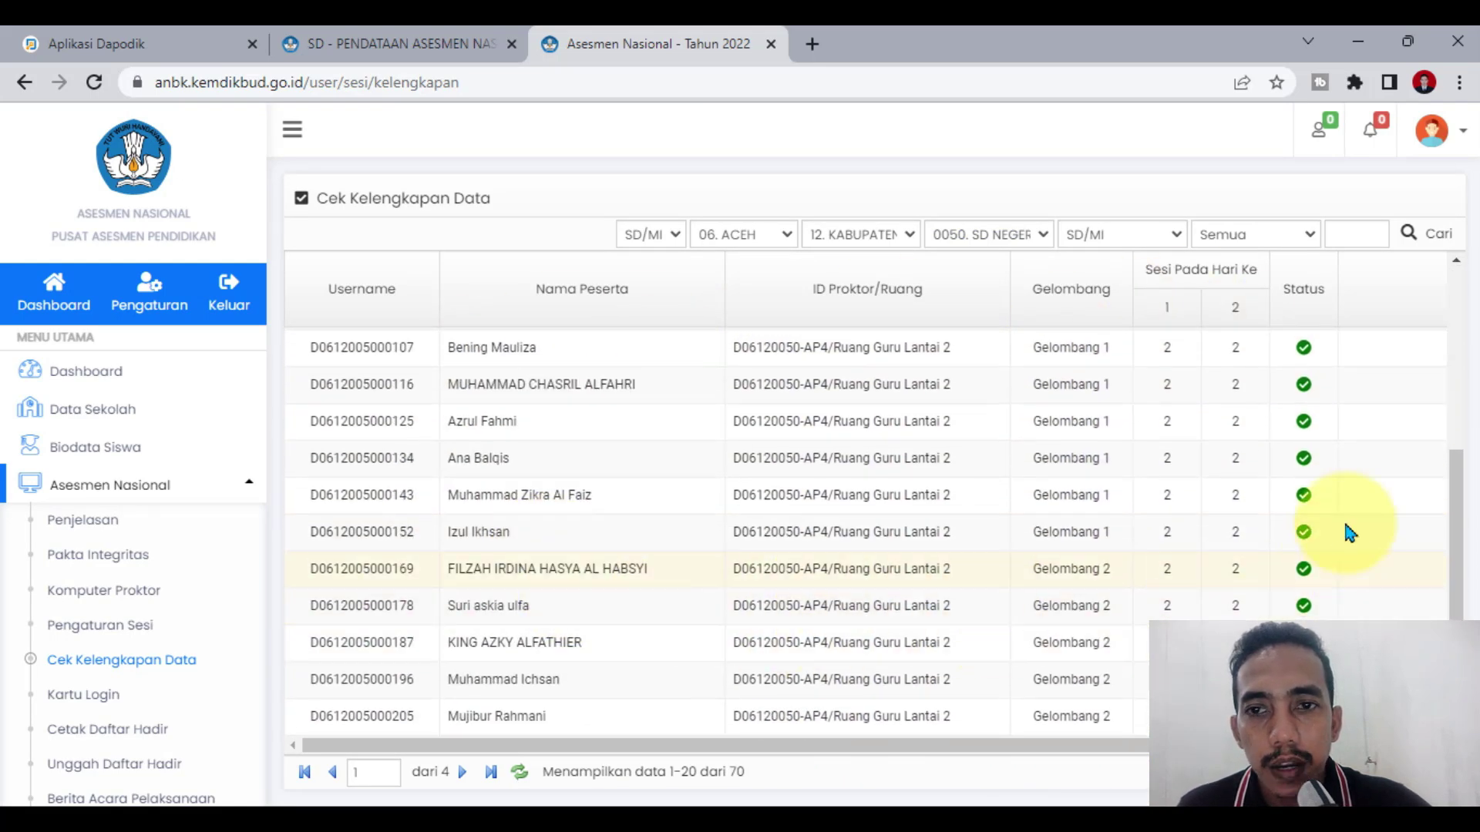
click(463, 772)
click(463, 772)
scroll(117, 529, down, 3)
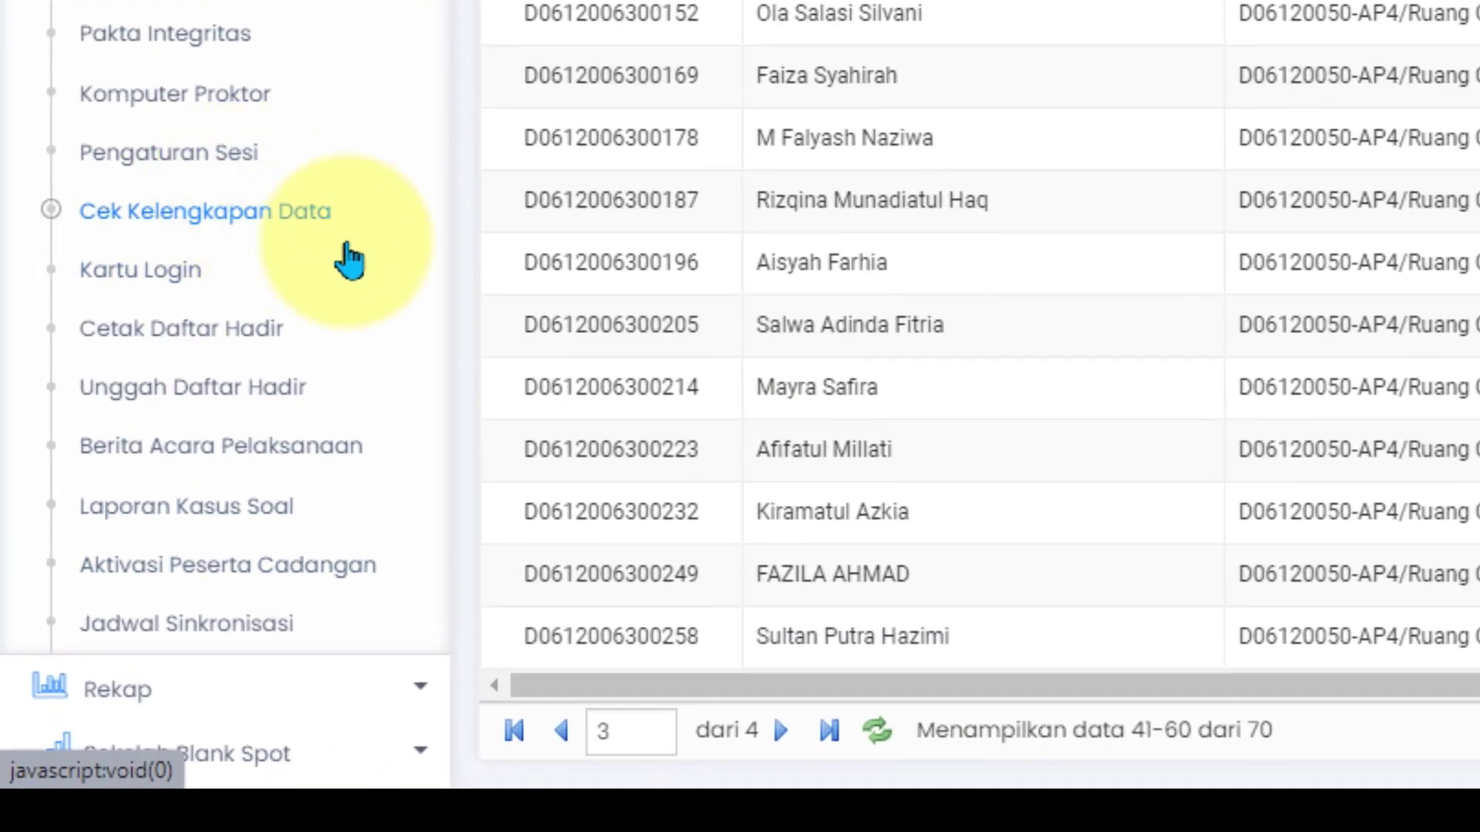
Step: Generate the Kartu Login printout for SD/MI with Semua Gelombang and Semua Sesi, and refresh the preview
click(174, 274)
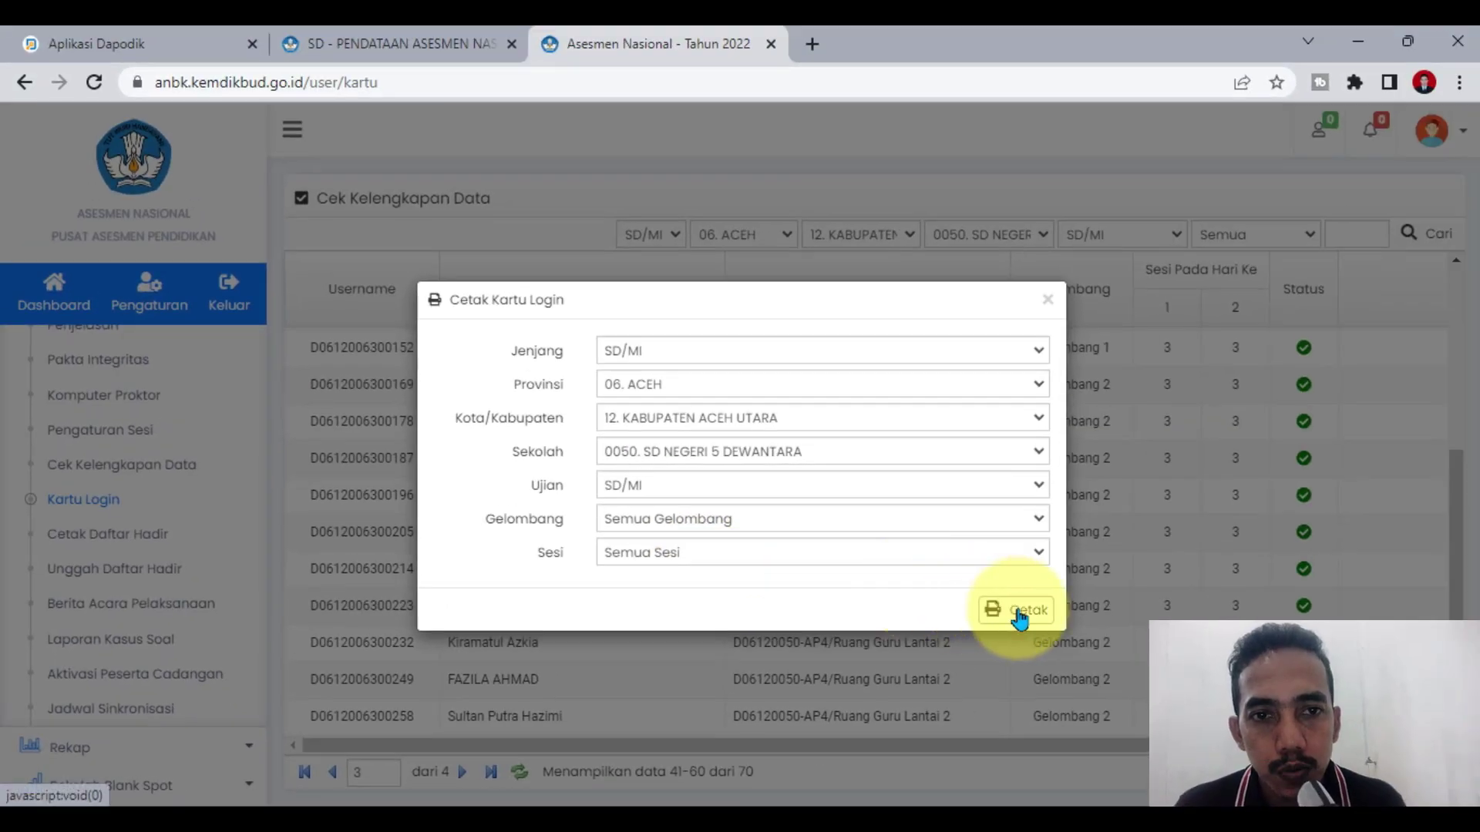
click(1019, 612)
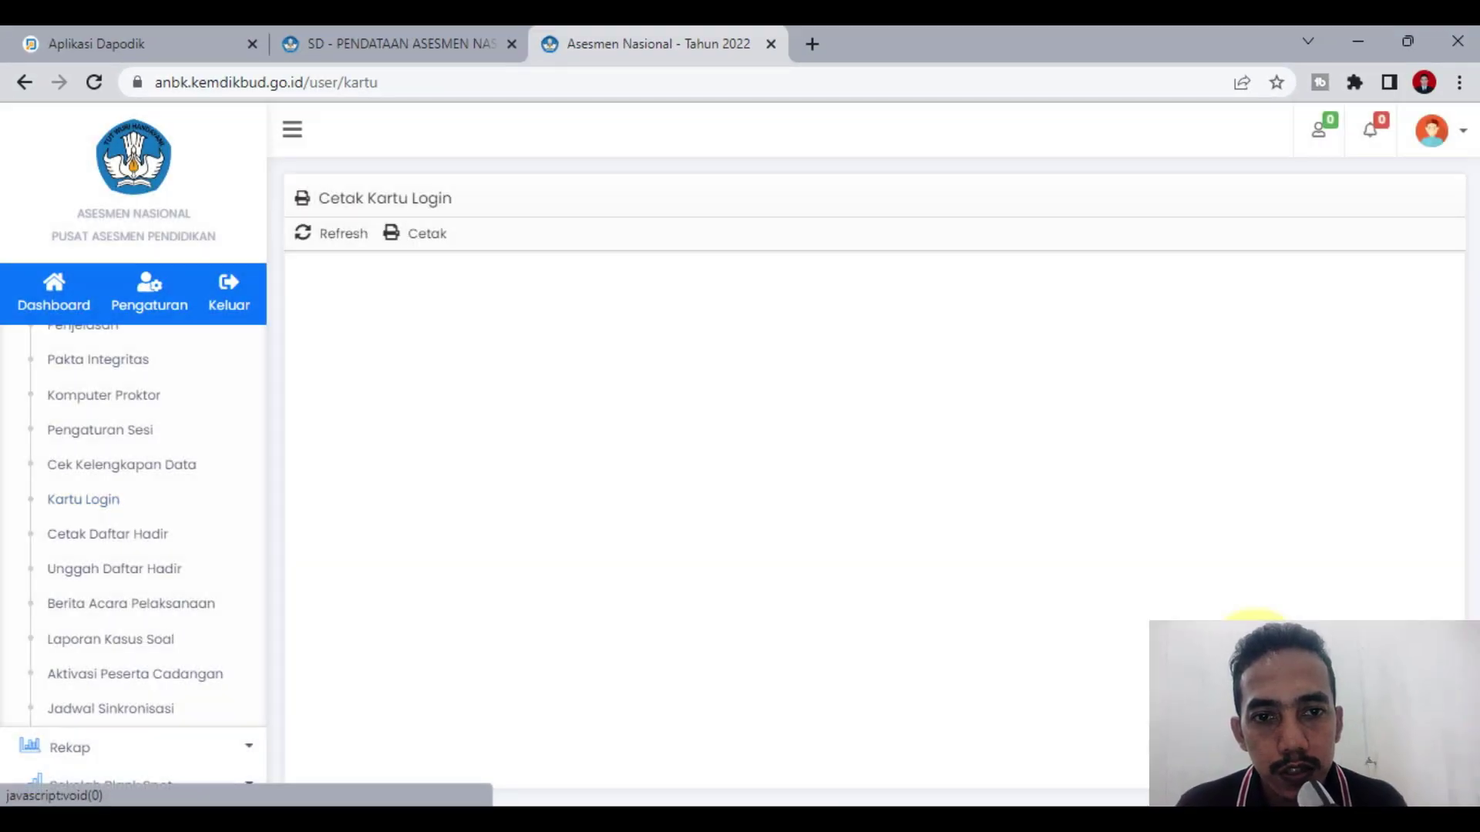
click(343, 236)
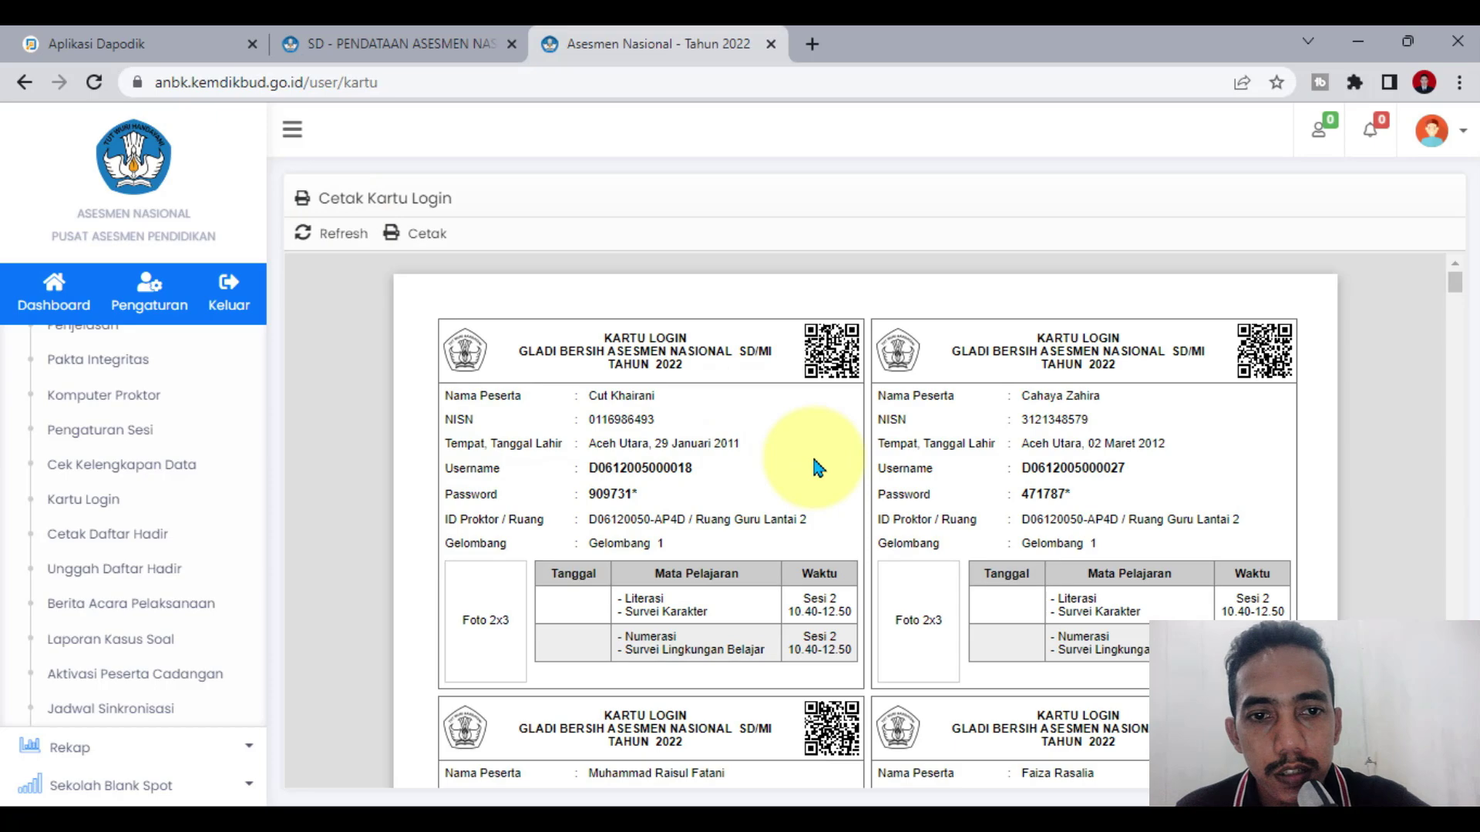
Step: Look through the generated login cards, examining each participant's exam date, subjects, wave and session times
scroll(1002, 531, down, 15)
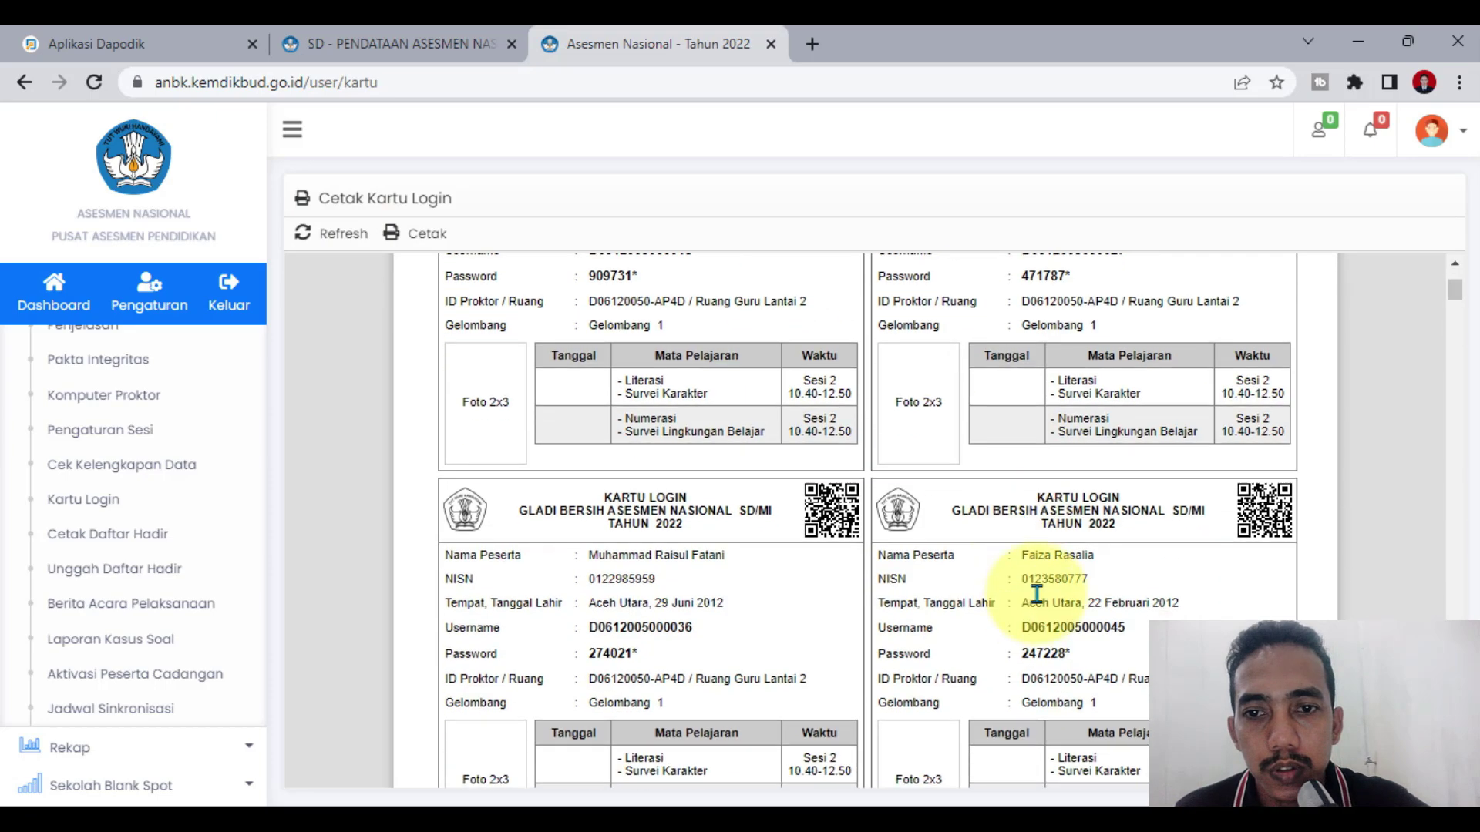
scroll(980, 717, down, 3)
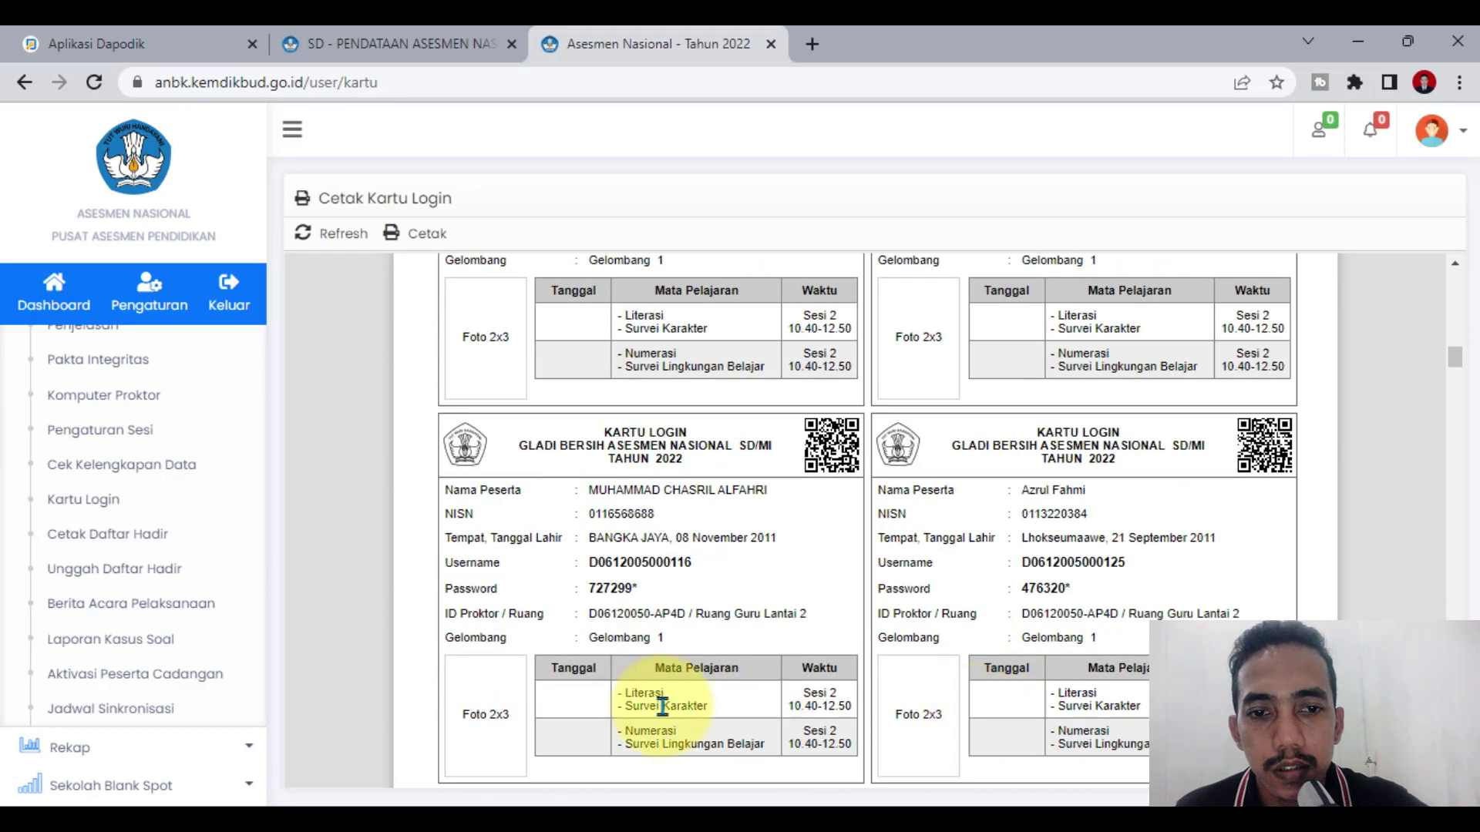
scroll(704, 703, up, 3)
scroll(704, 713, up, 5)
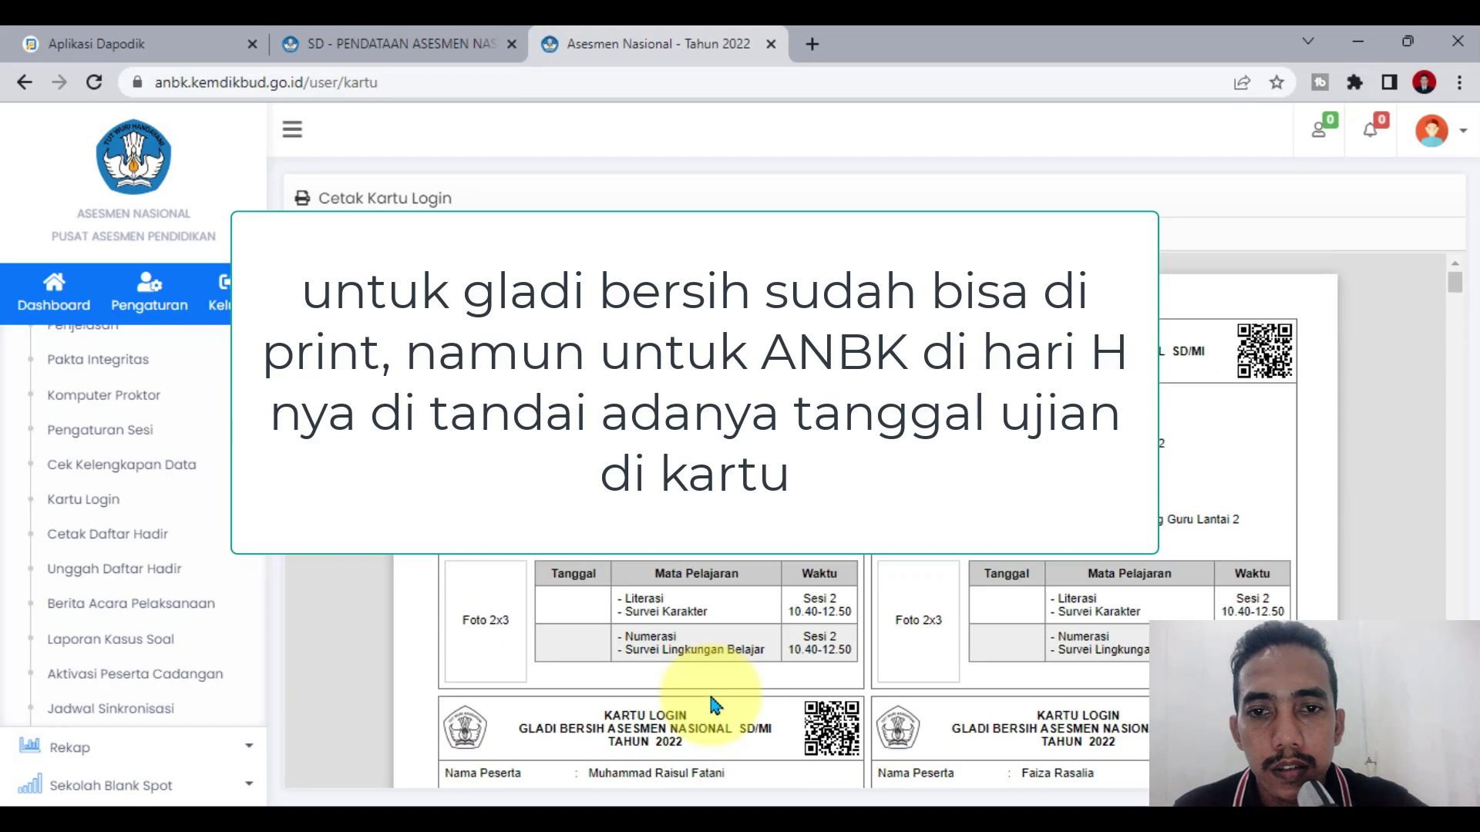
scroll(704, 694, down, 10)
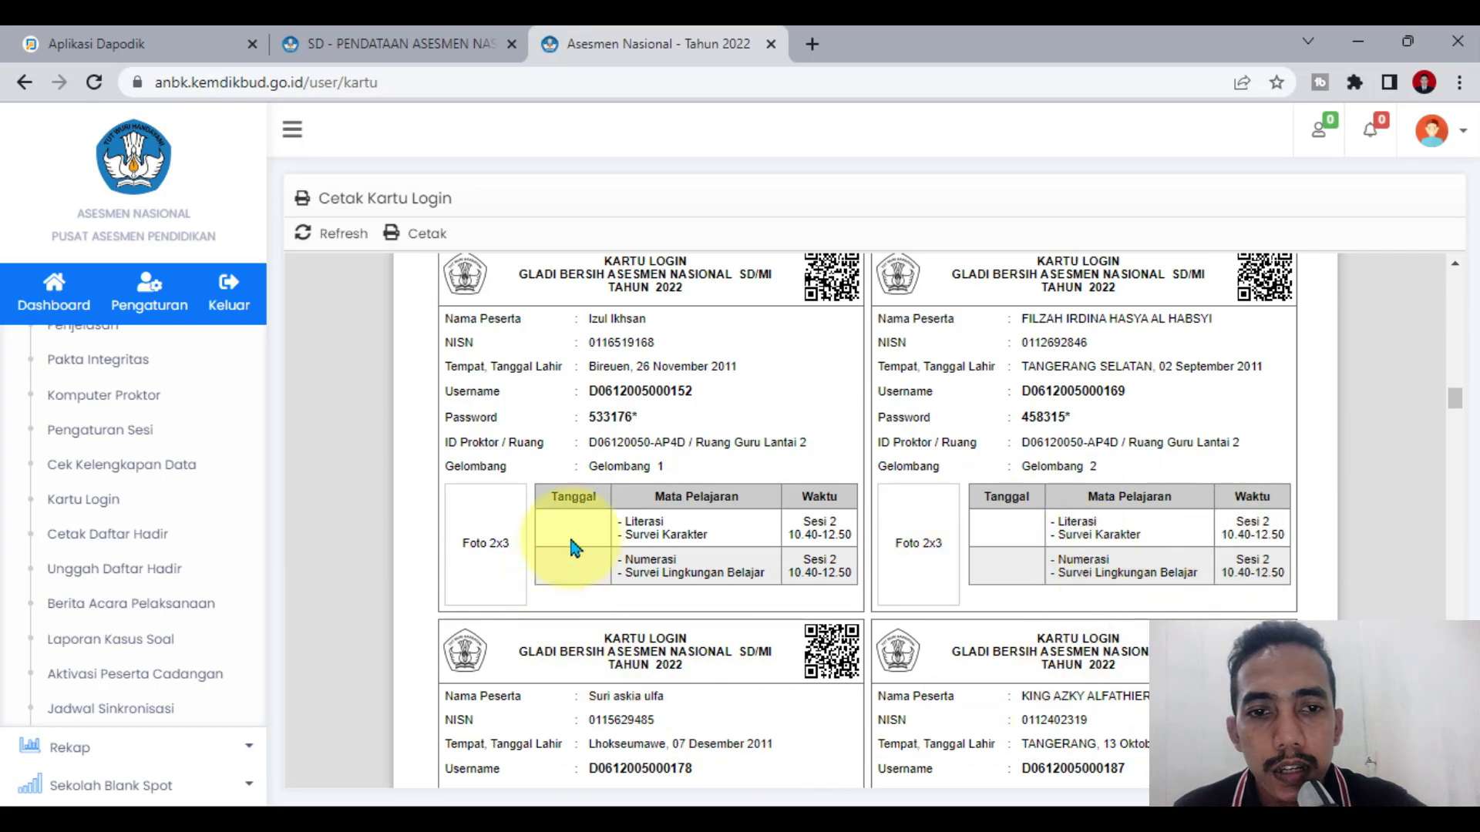
scroll(571, 547, down, 10)
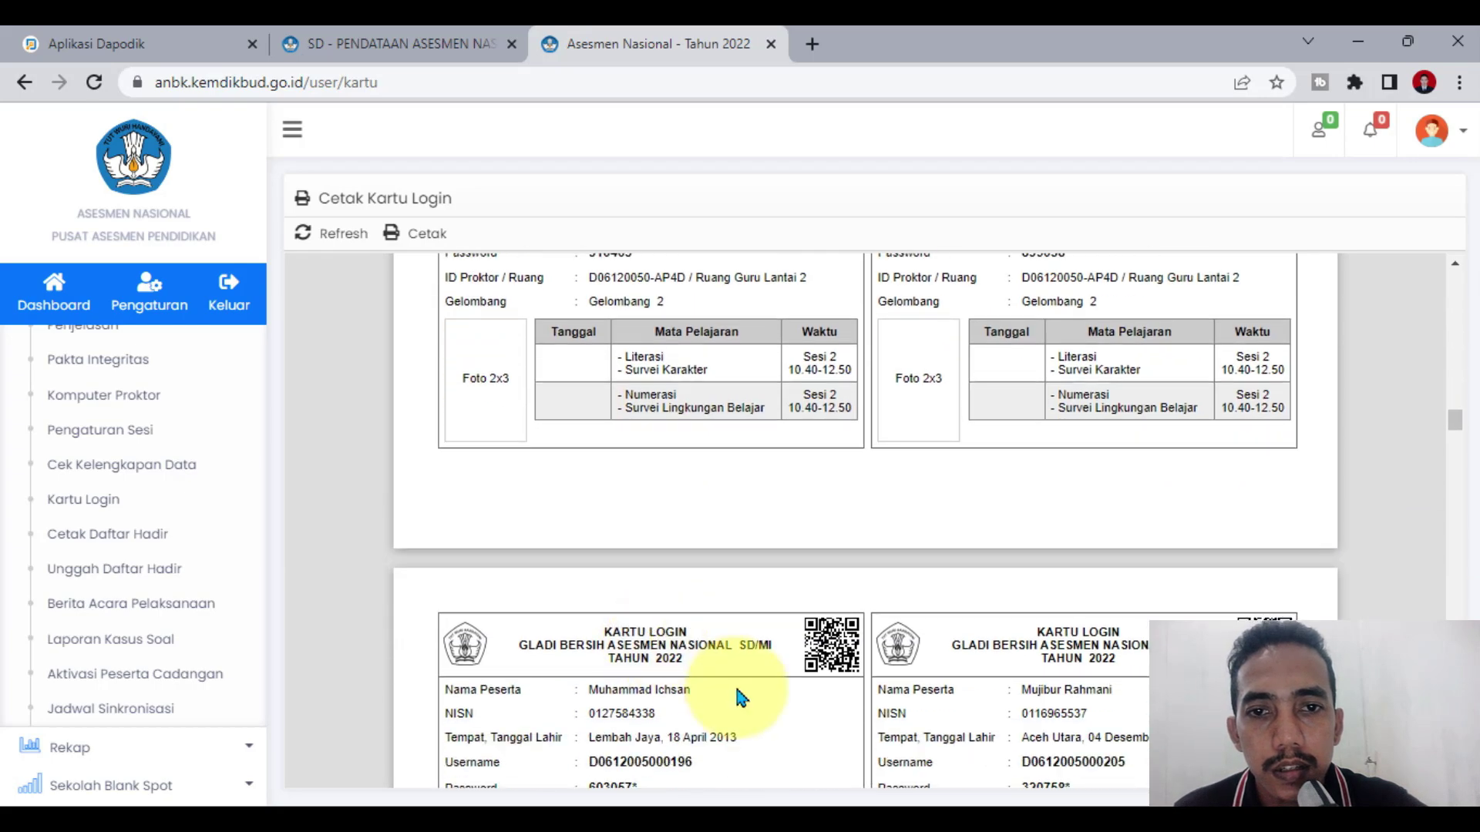
scroll(736, 698, down, 10)
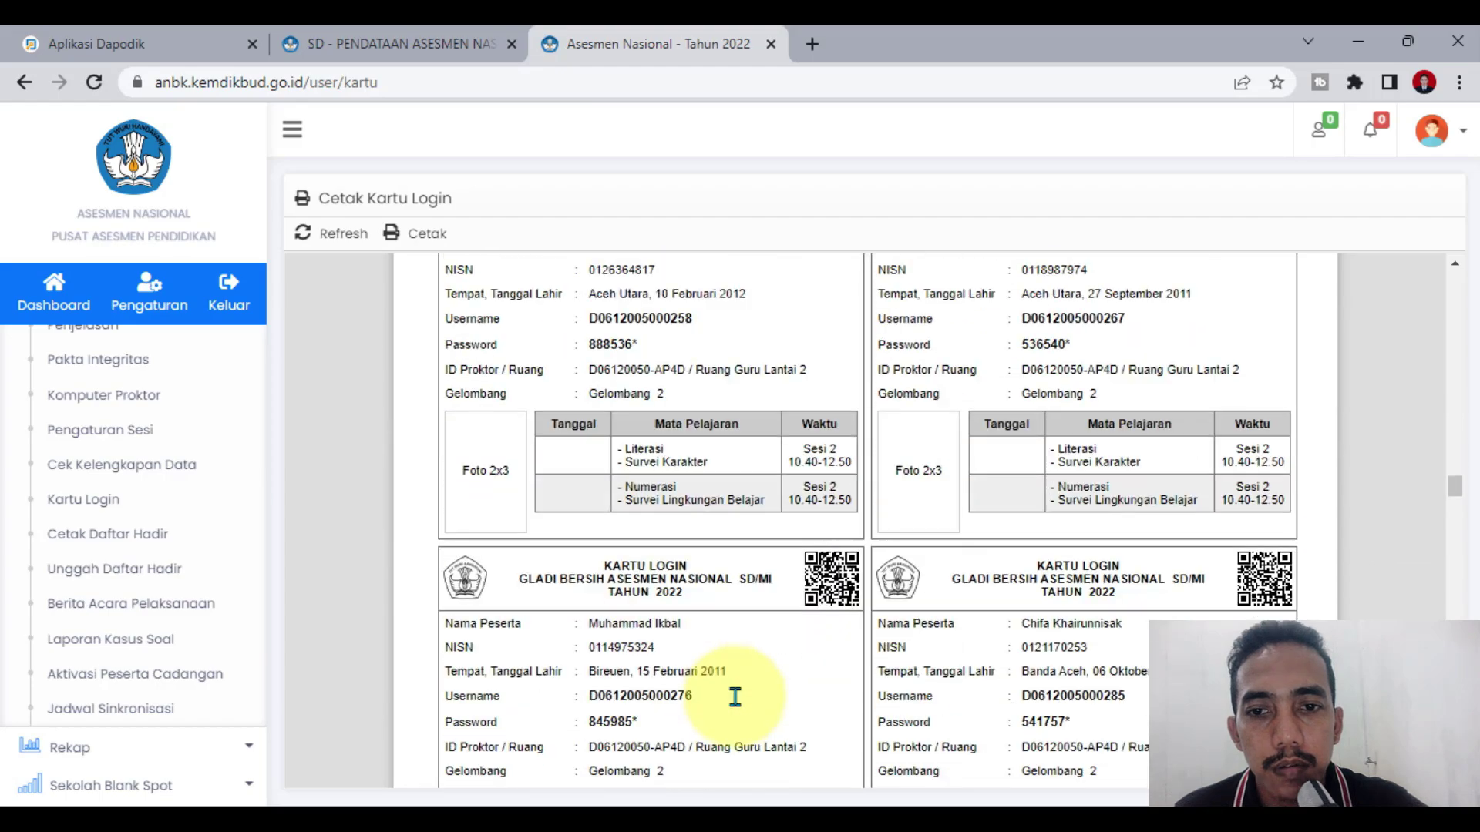
scroll(736, 697, down, 7)
scroll(925, 667, down, 1)
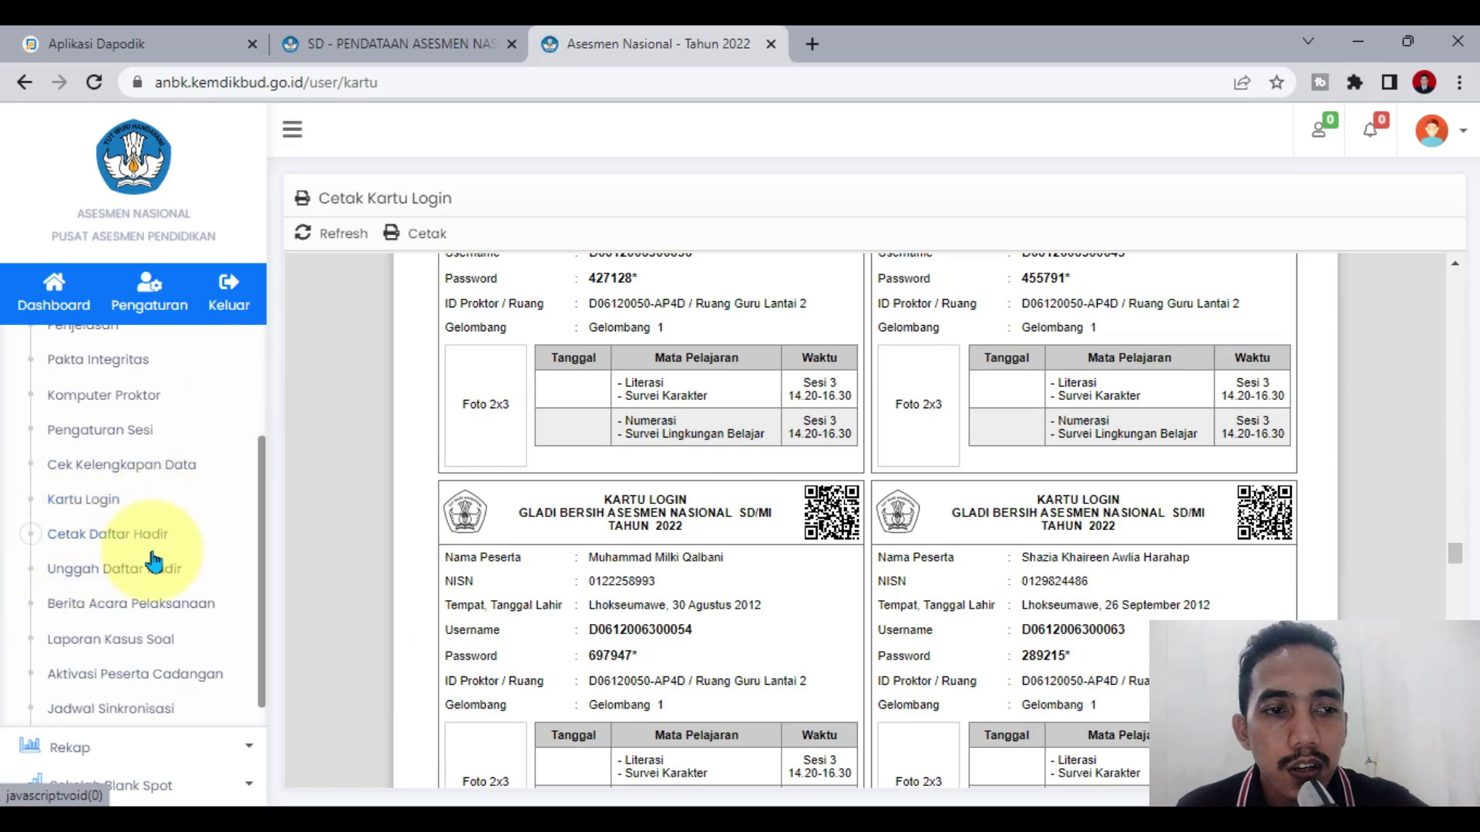
Step: Generate the Cetak Daftar Hadir attendance list for the subject Literasi & Survei Karakter
click(82, 540)
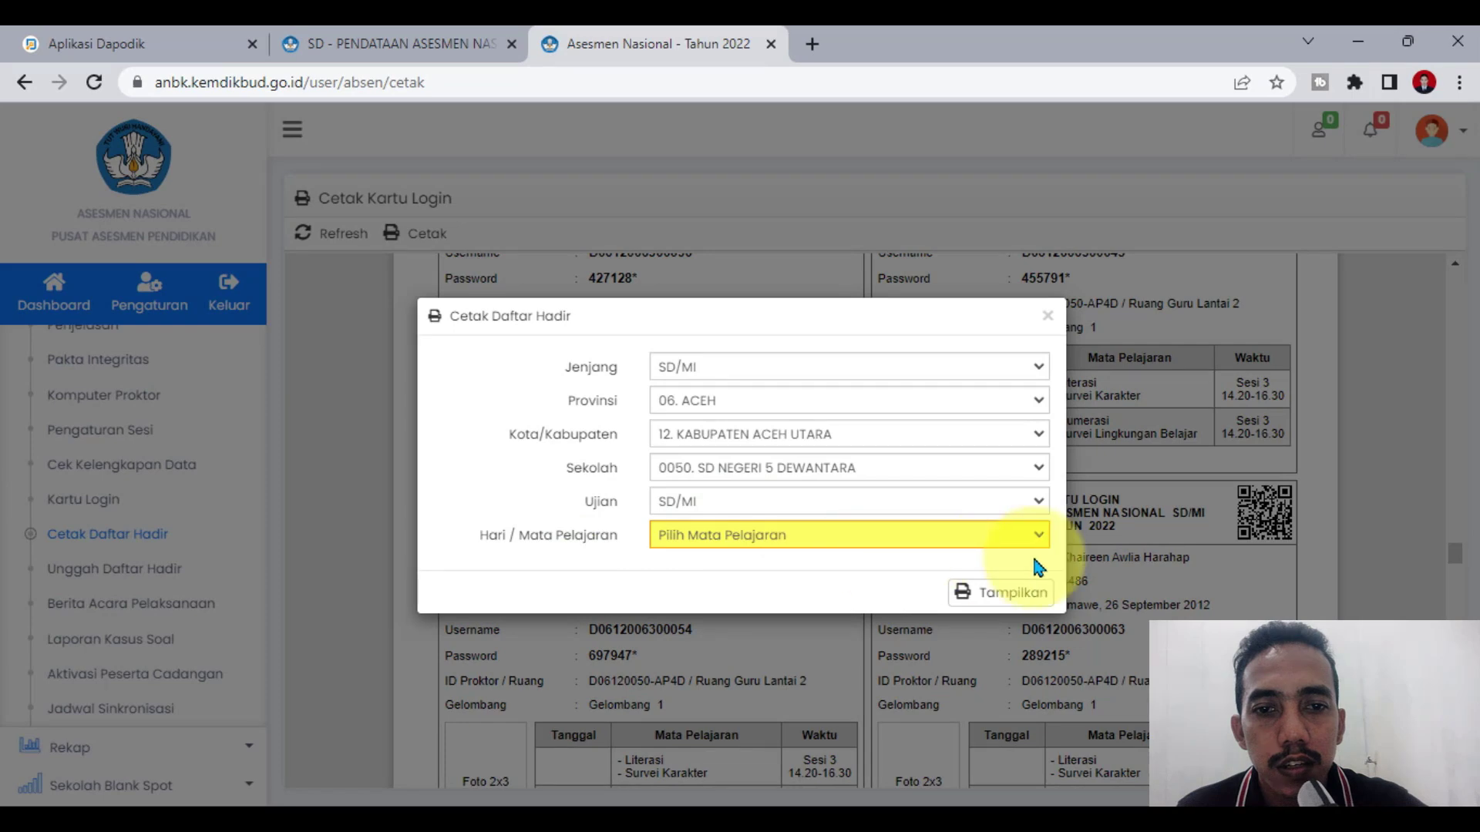
click(1228, 442)
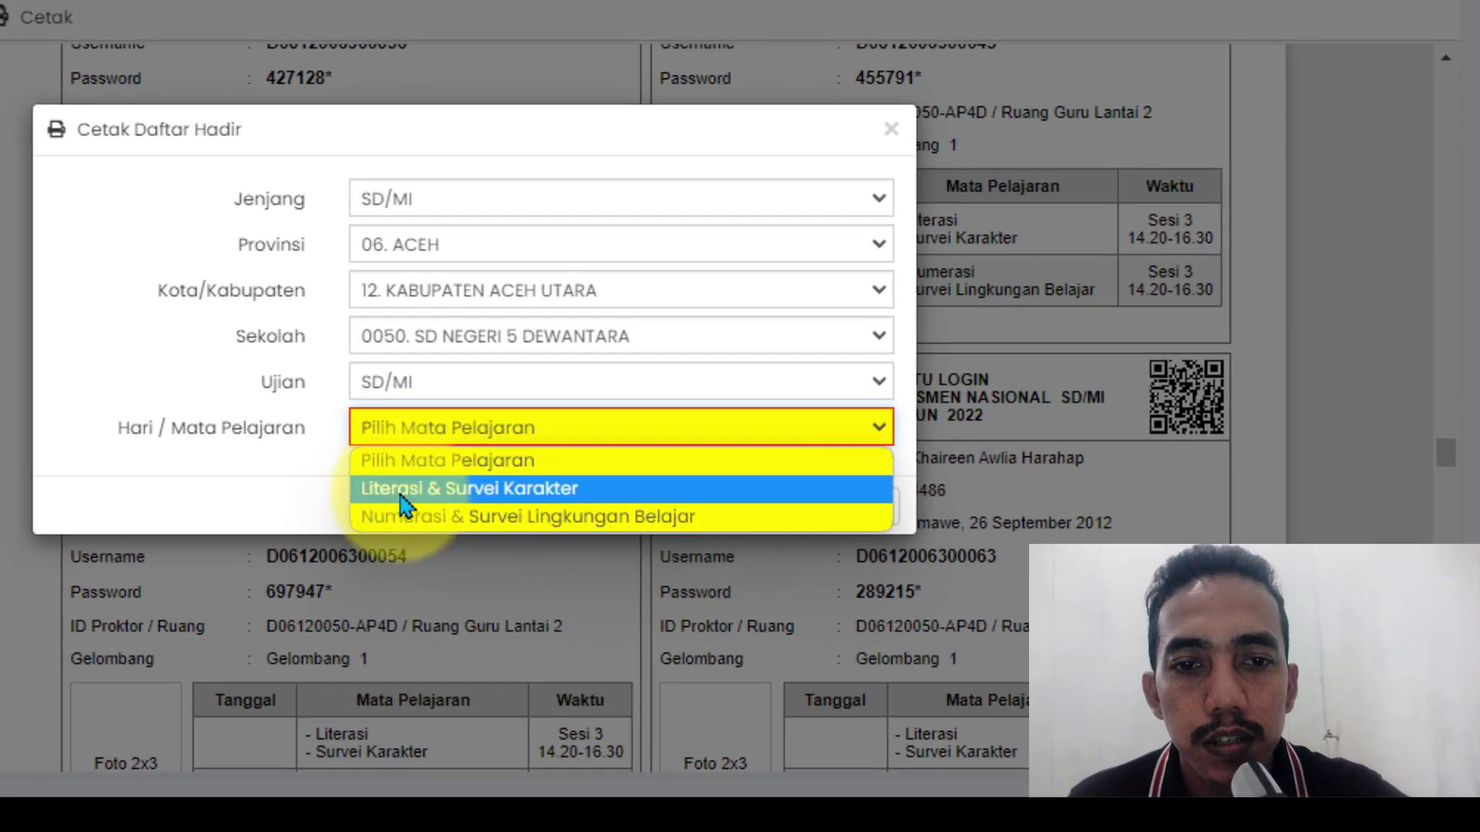
click(462, 488)
click(834, 494)
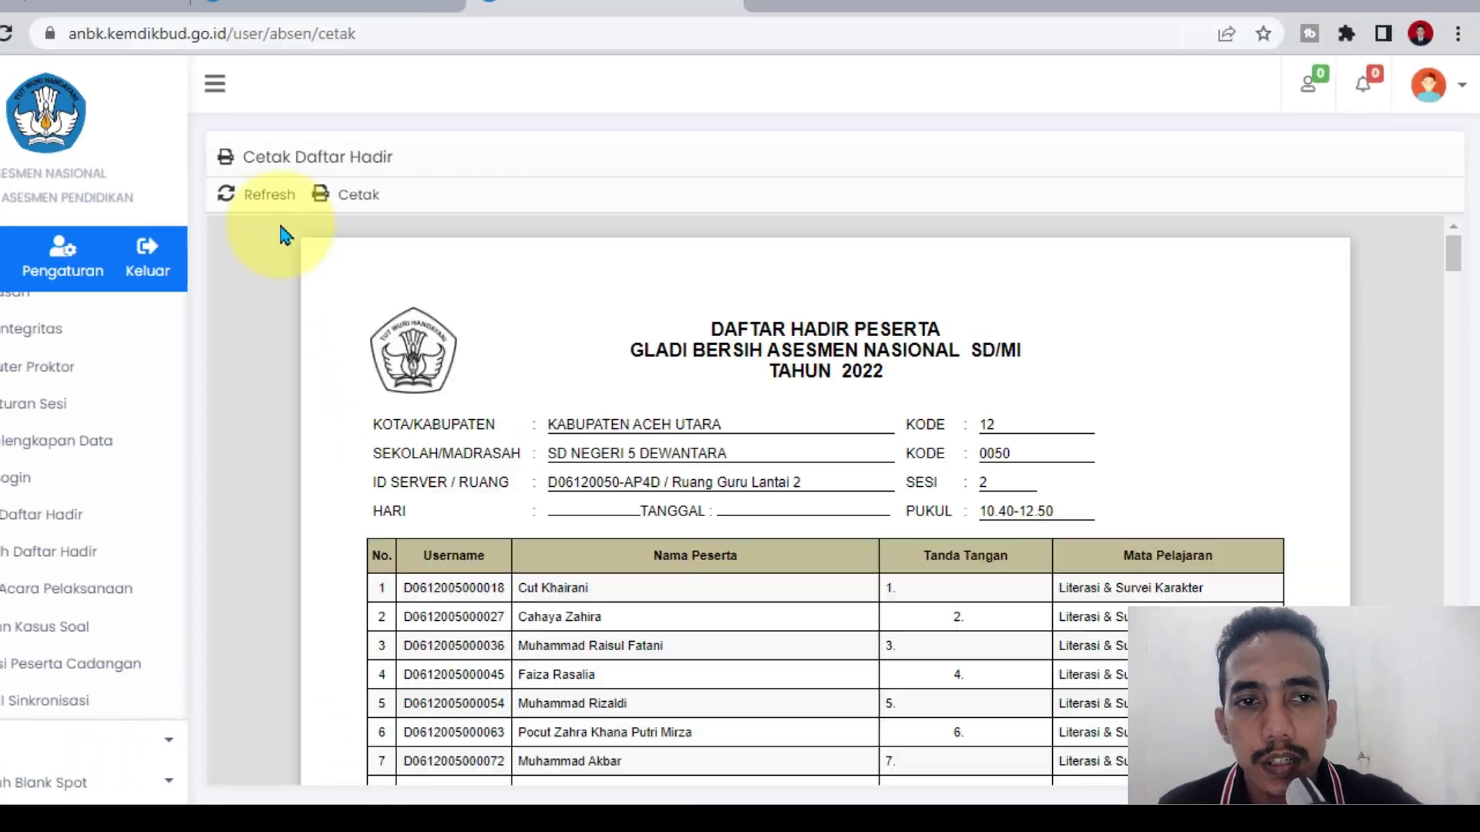
Step: Examine the attendance list's header, participant rows, Keterangan notes, attendance totals and signature fields
scroll(816, 611, down, 7)
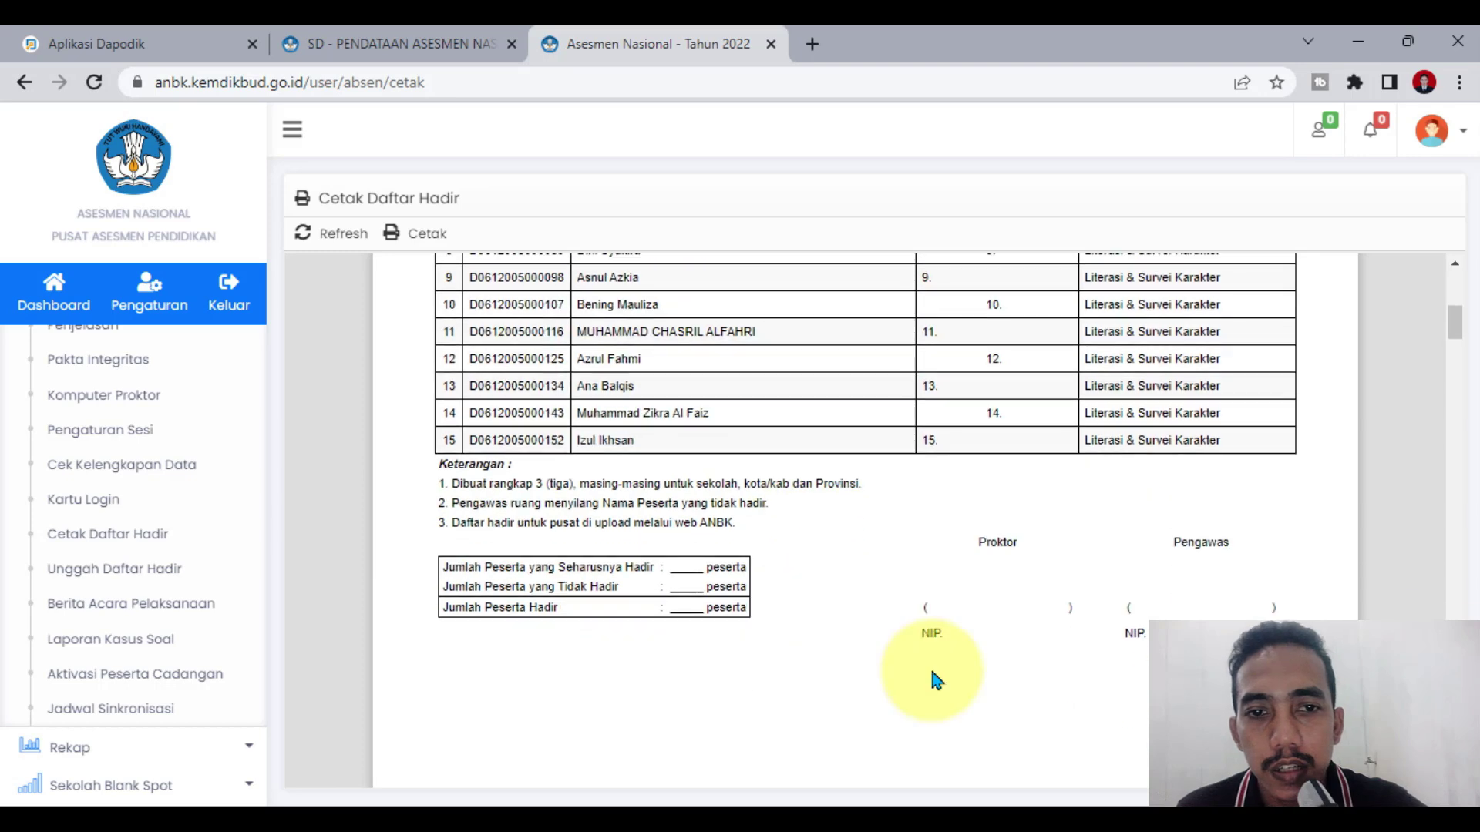
scroll(936, 680, up, 6)
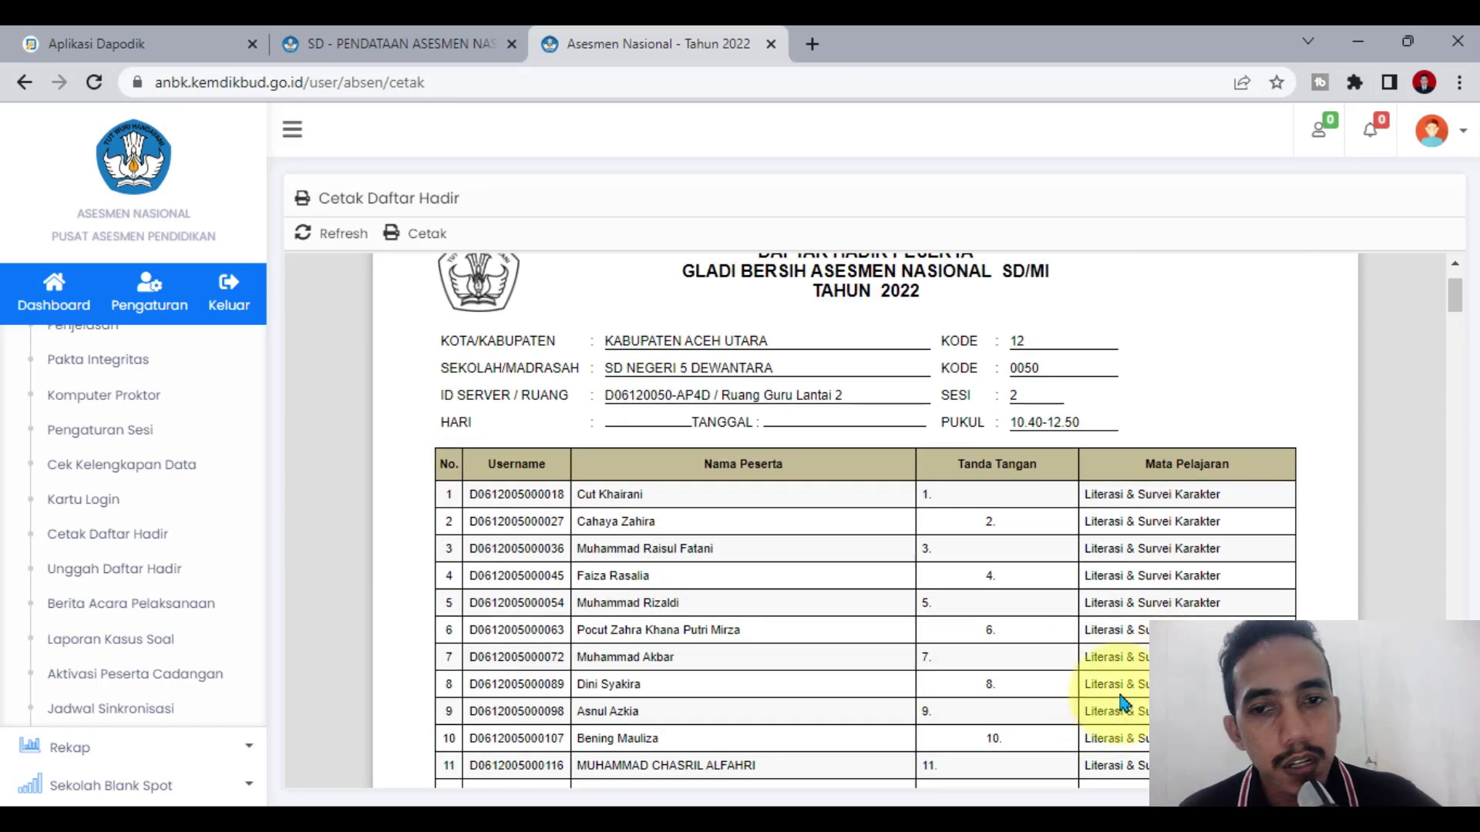
scroll(687, 670, down, 3)
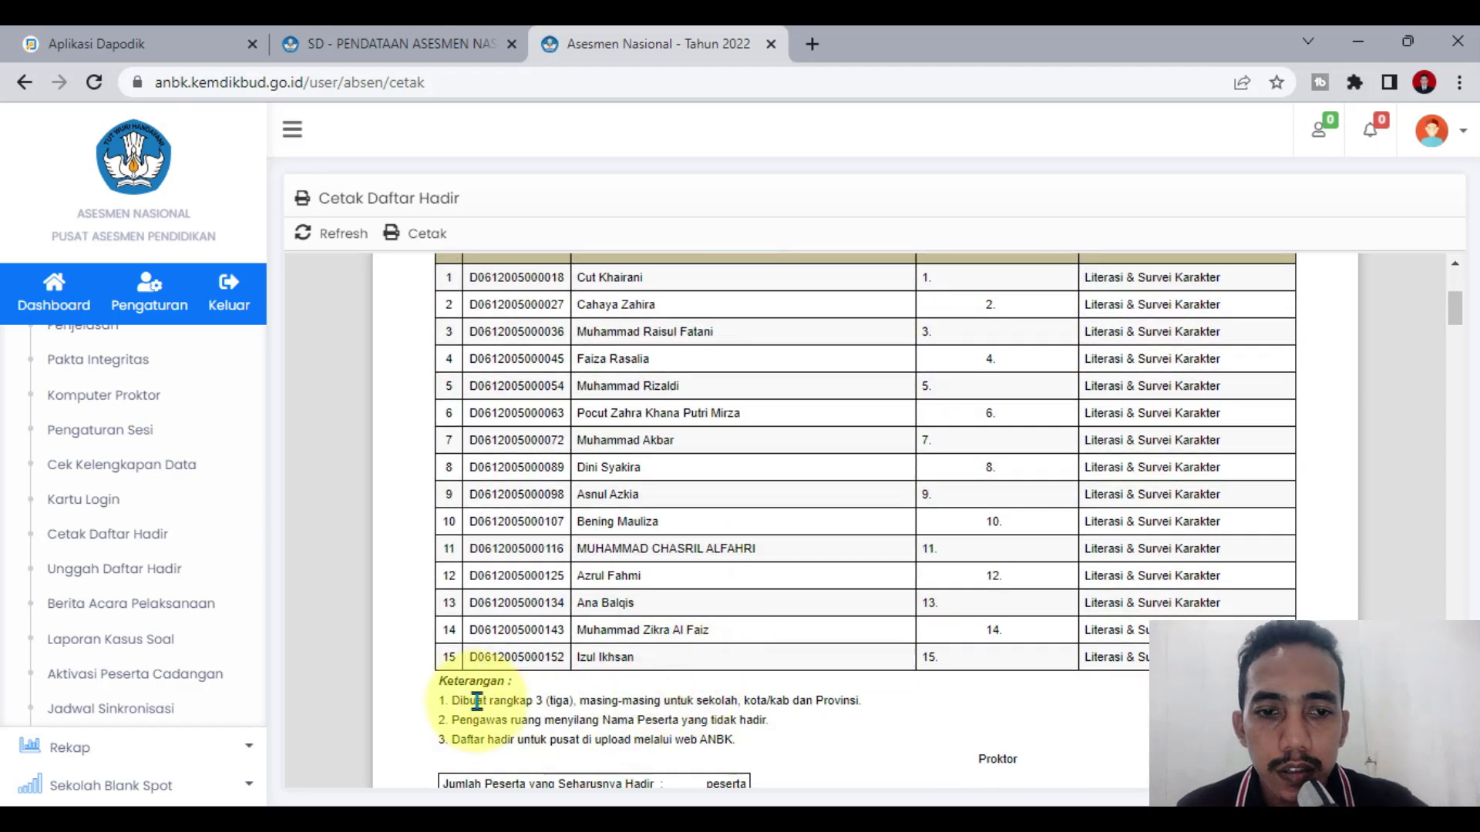
scroll(655, 501, up, 3)
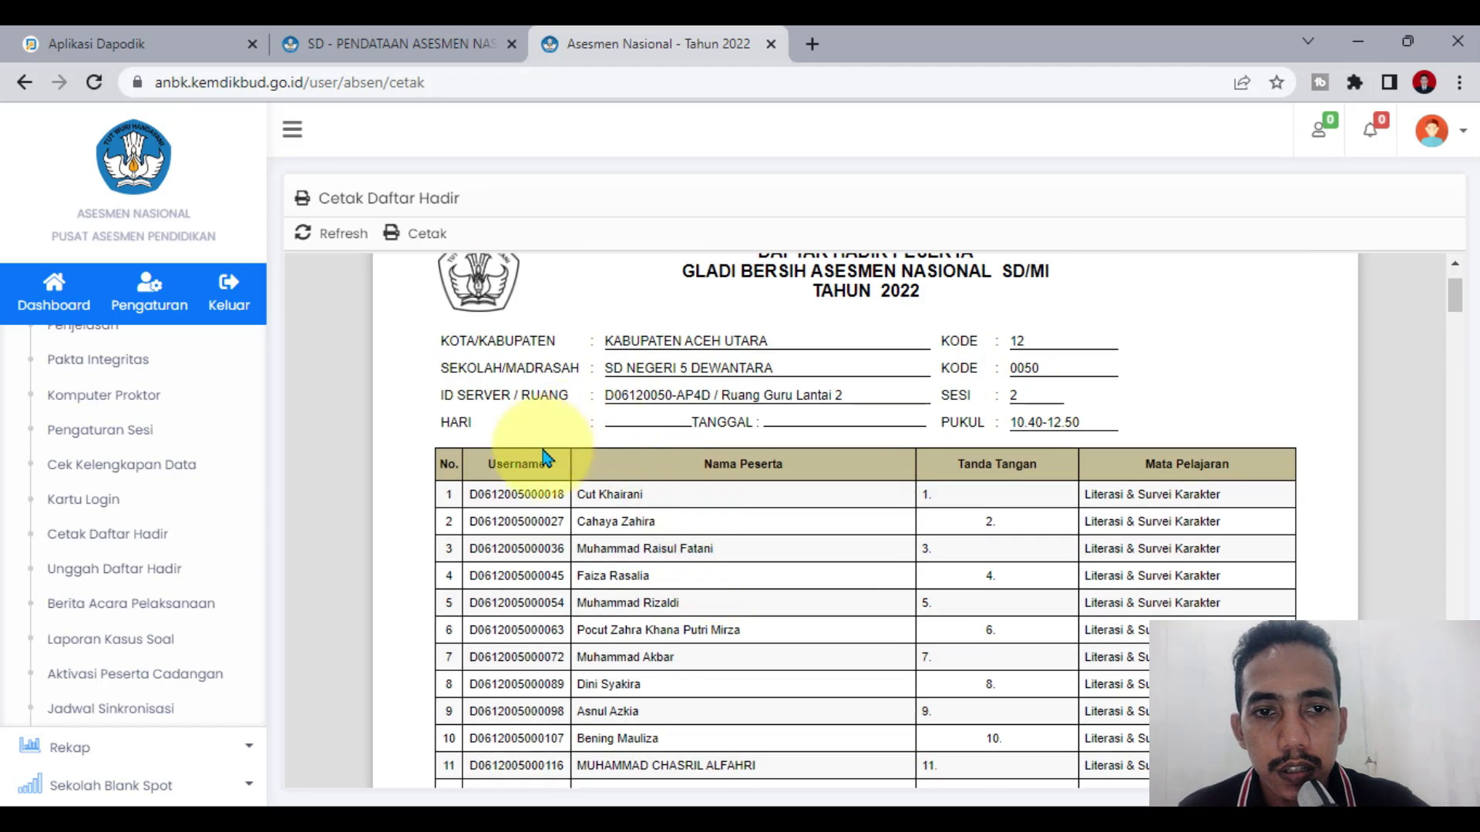
scroll(684, 648, down, 3)
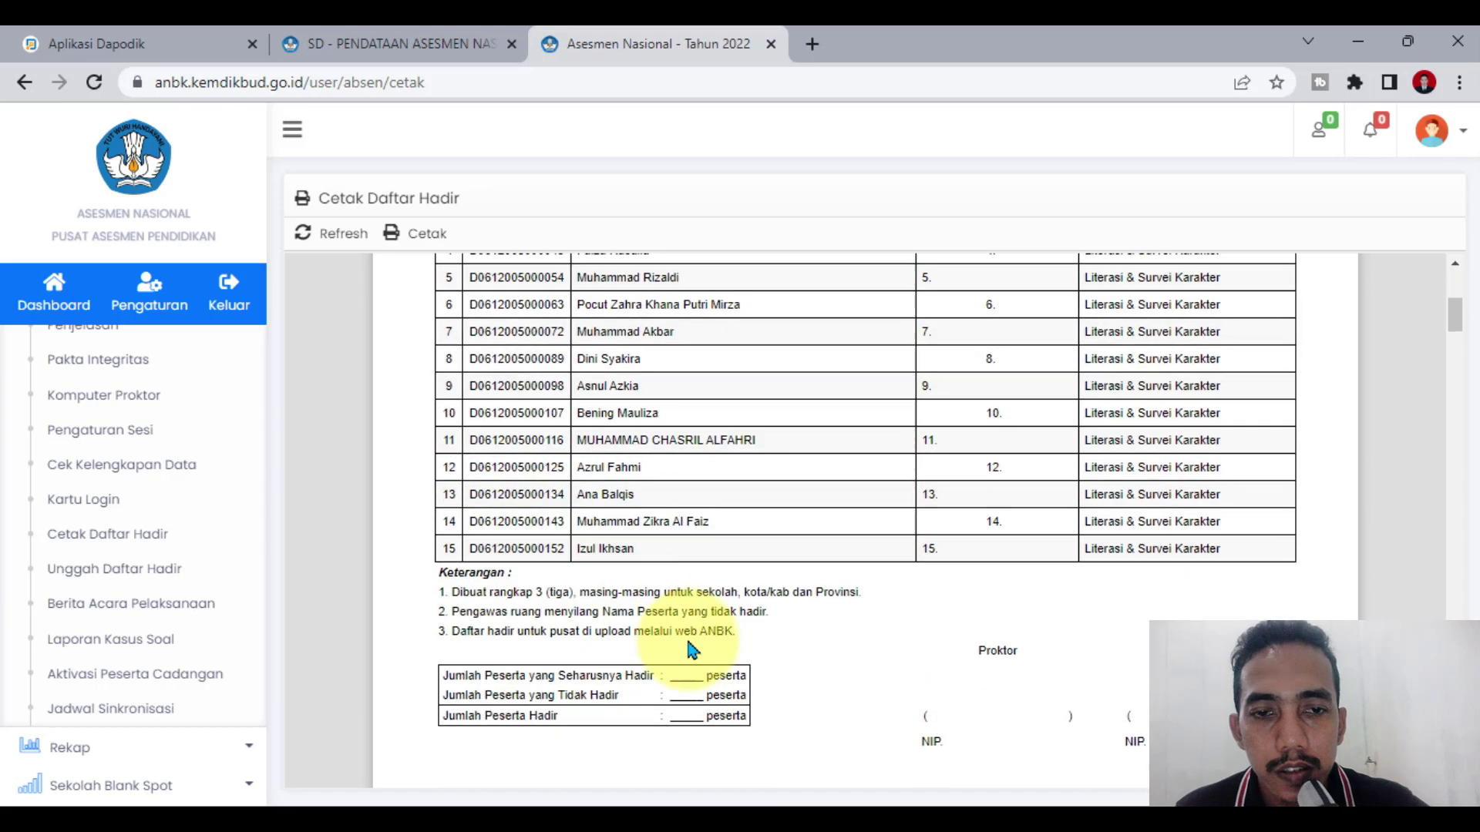
scroll(925, 601, up, 4)
scroll(1051, 628, down, 3)
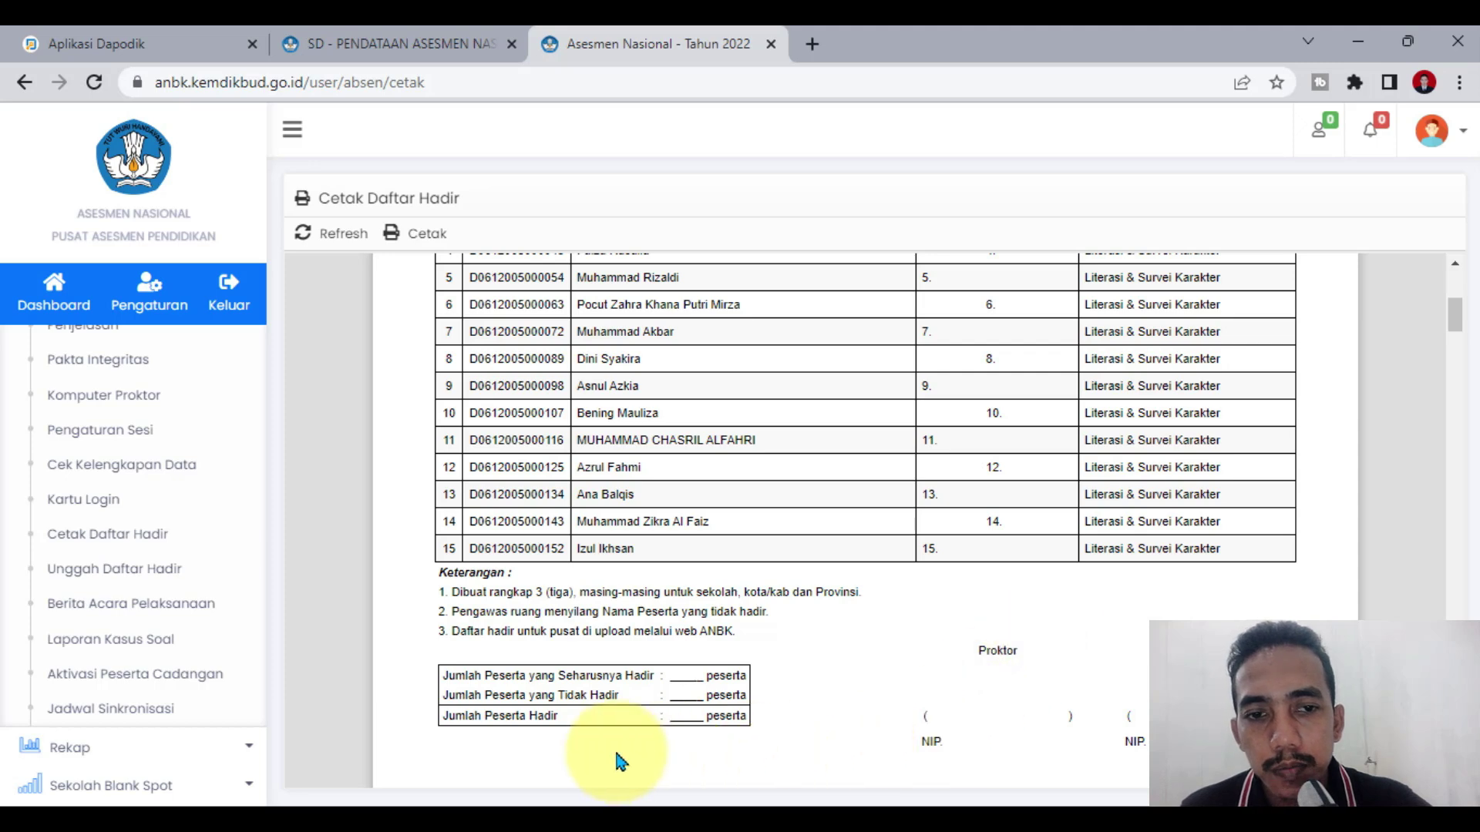
scroll(727, 779, up, 3)
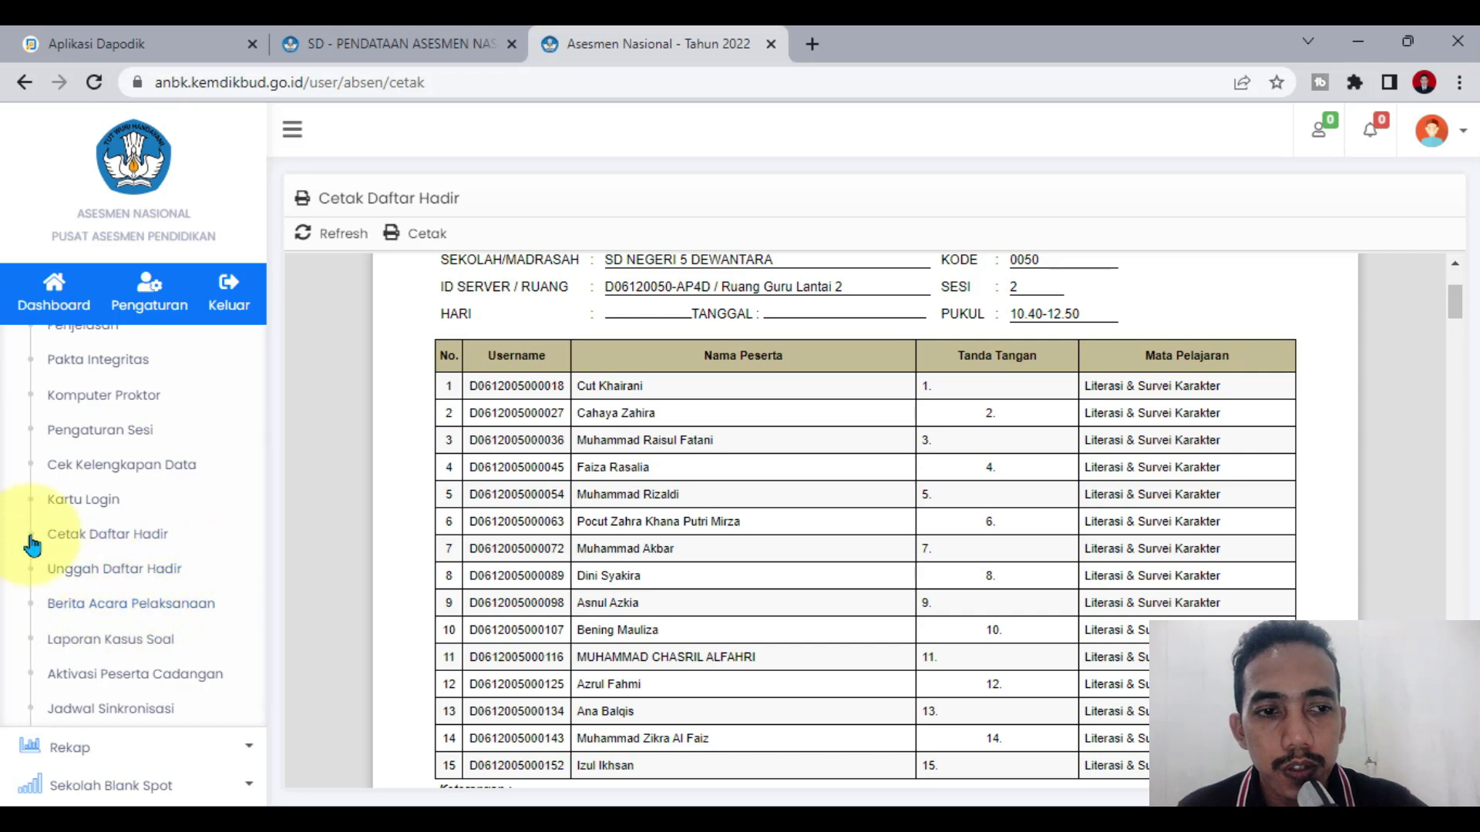
Step: In Berita Acara Pelaksanaan, open Isi Berita Acara for wave 1, Sesi 1 of Literasi & Survei Karakter
click(102, 615)
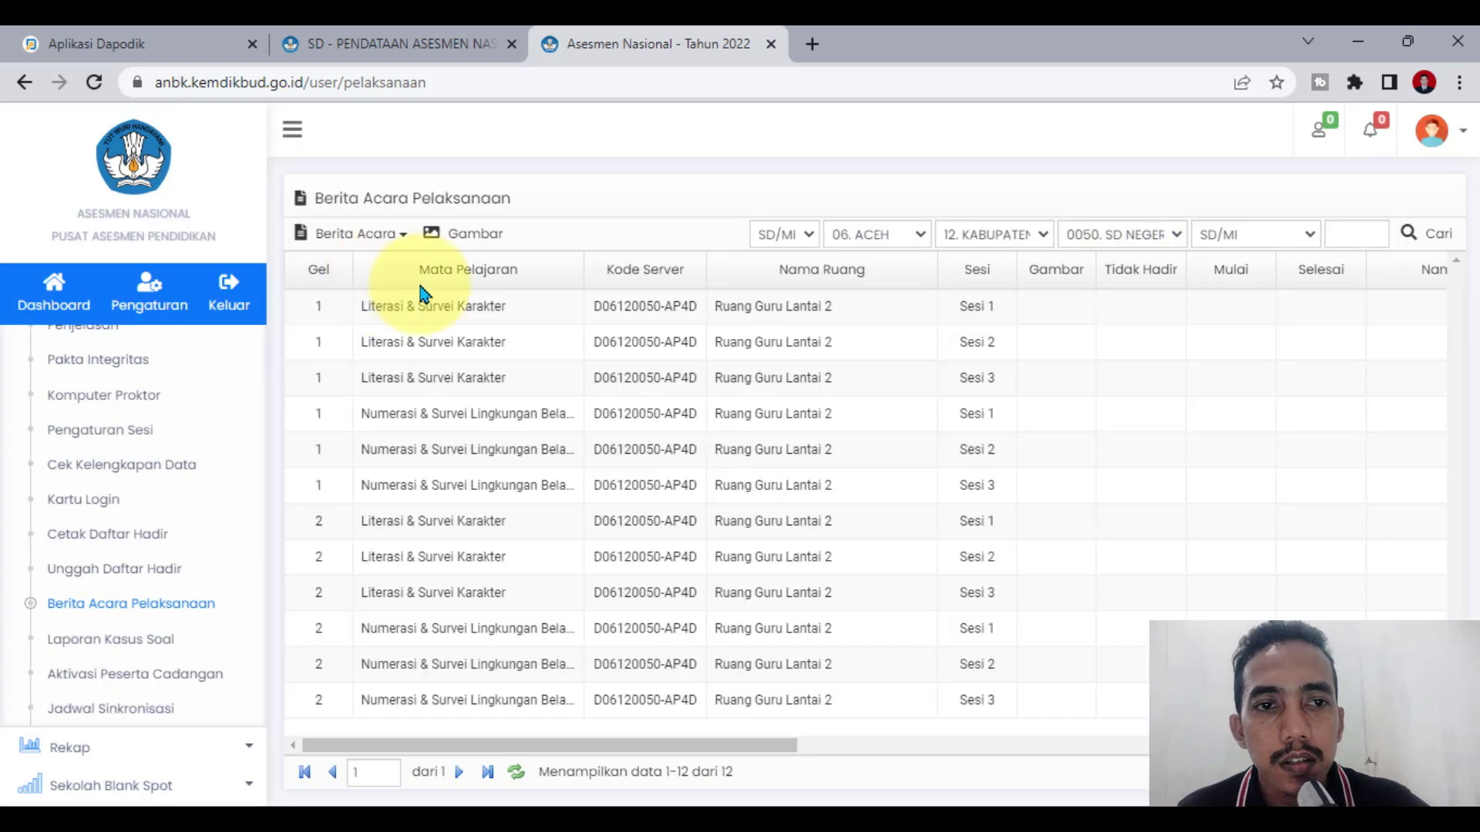
click(1087, 319)
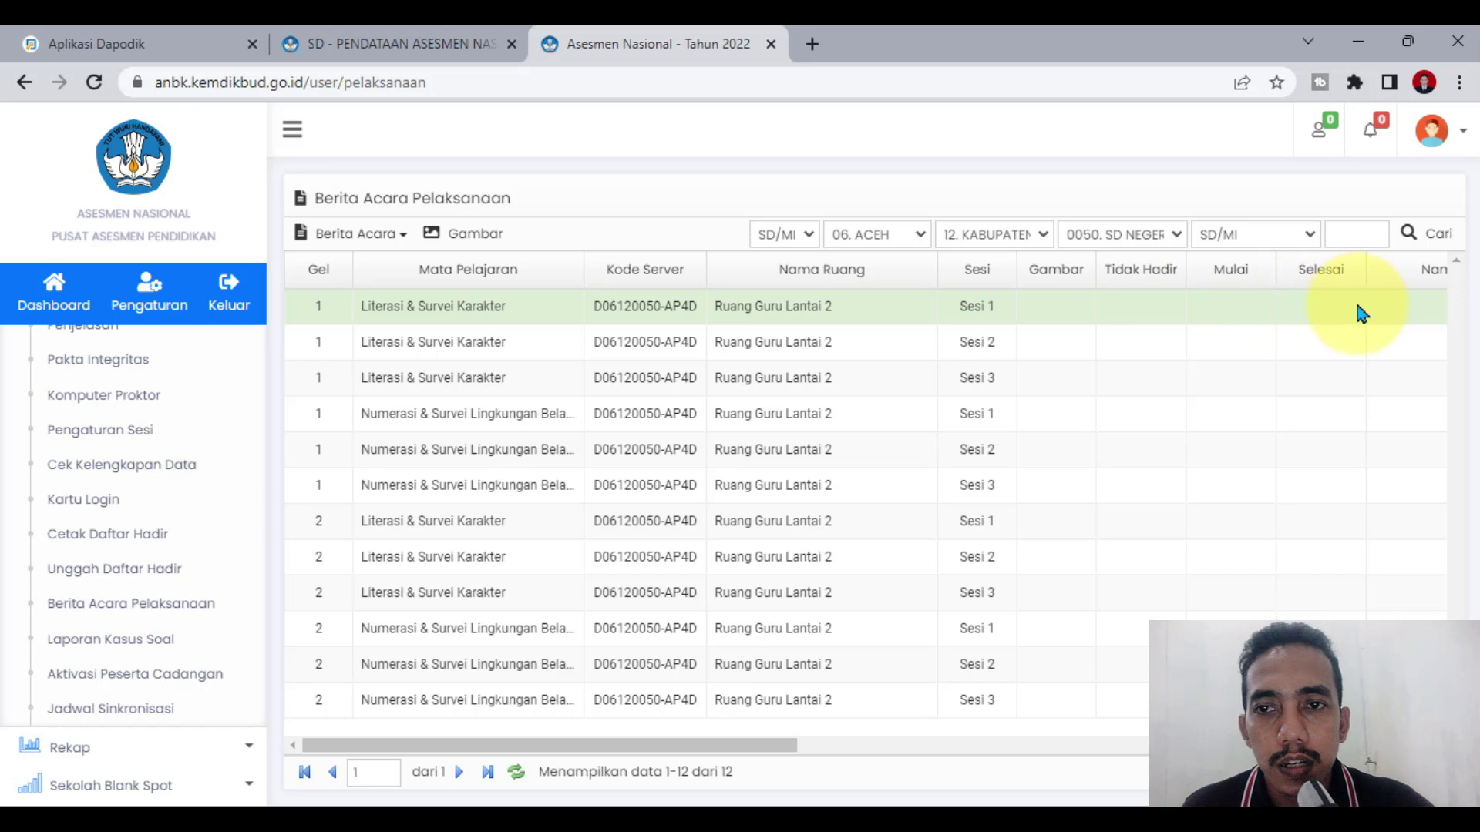
click(393, 240)
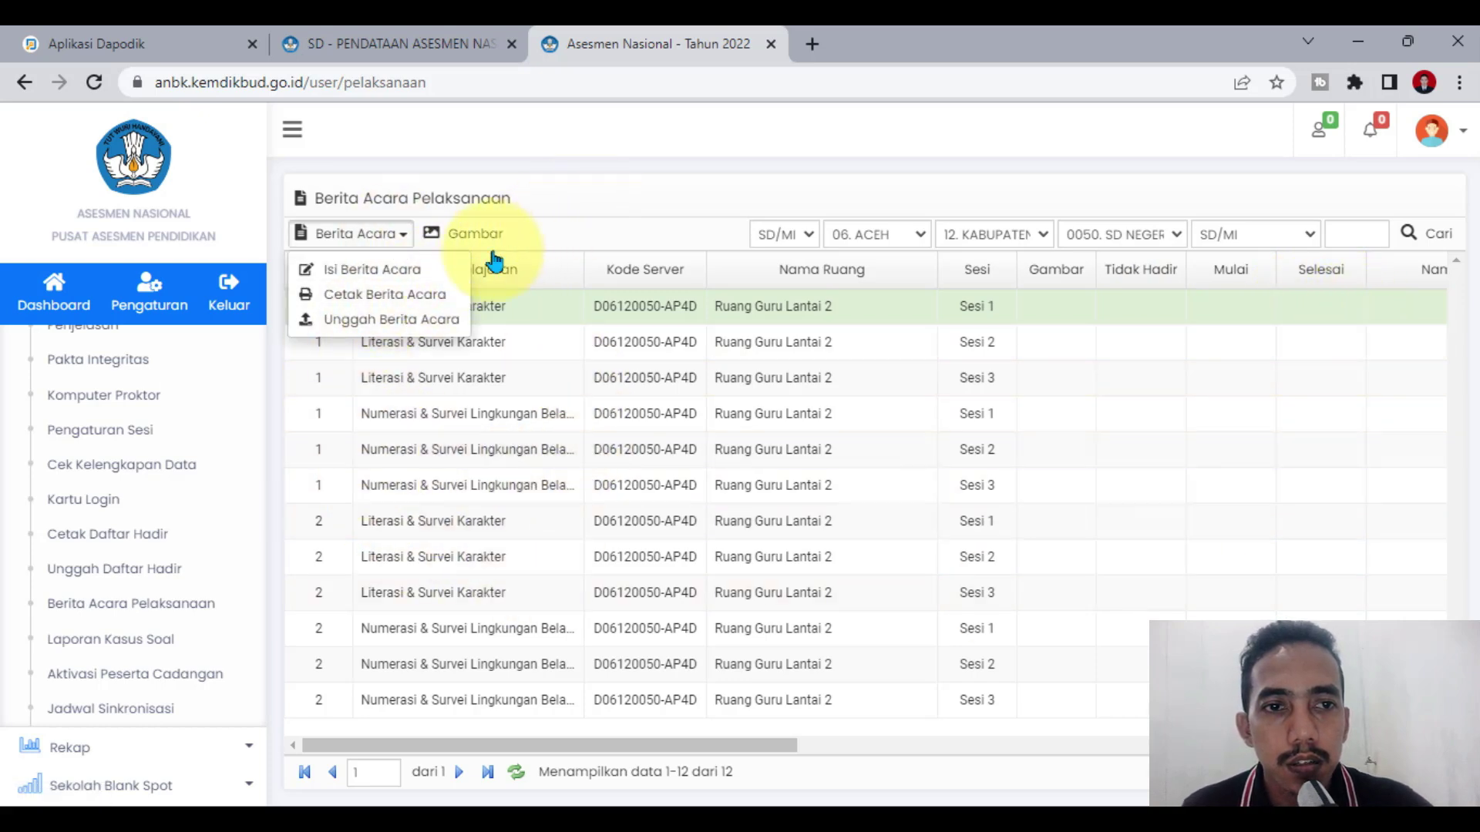
click(374, 271)
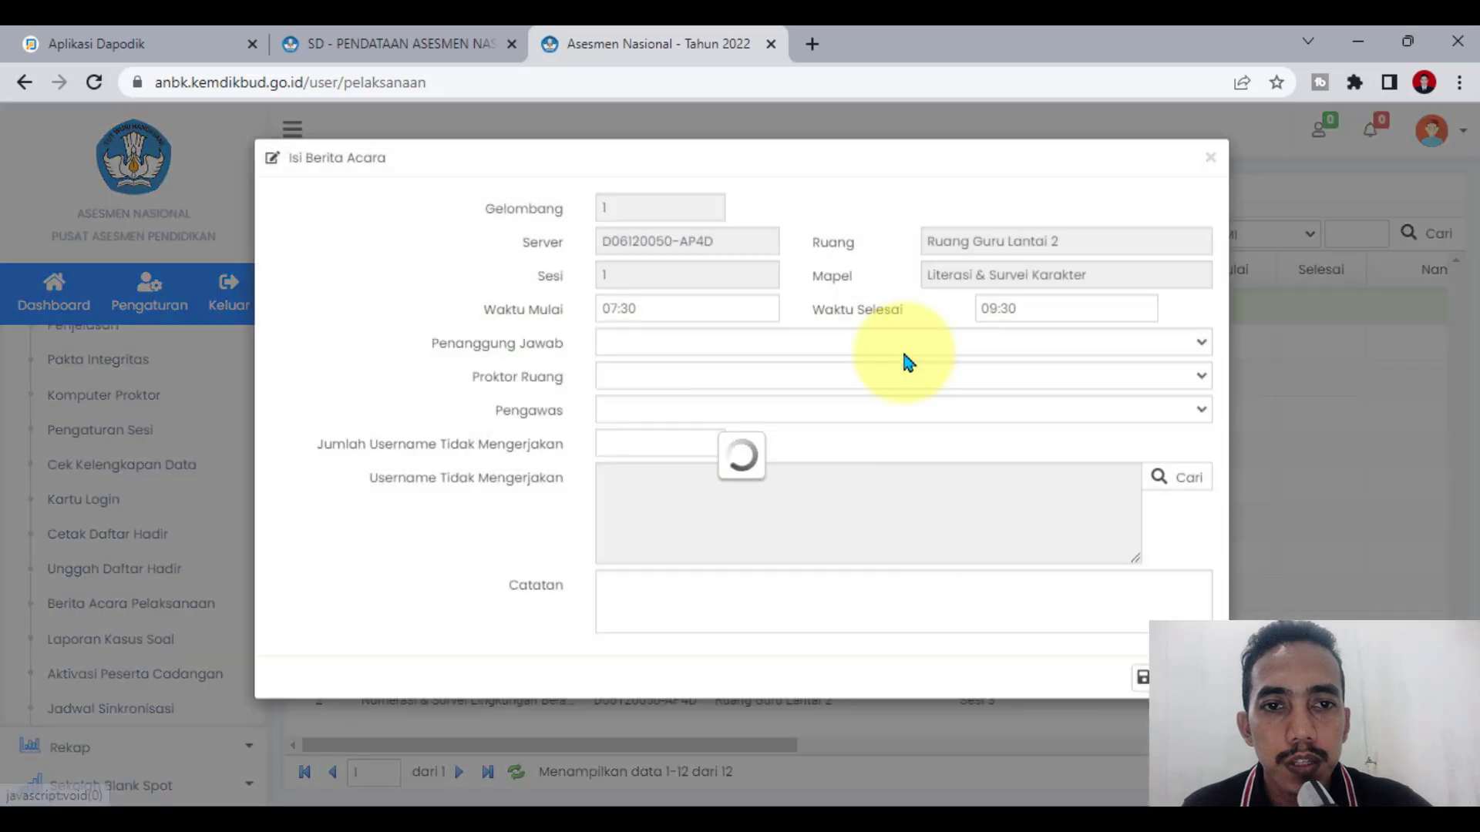
Step: Try choosing the Penanggung Jawab and Proktor Ruang and check the Pengawas choices, then close the form without saving
click(643, 388)
click(638, 402)
click(667, 414)
click(661, 436)
click(660, 449)
click(662, 472)
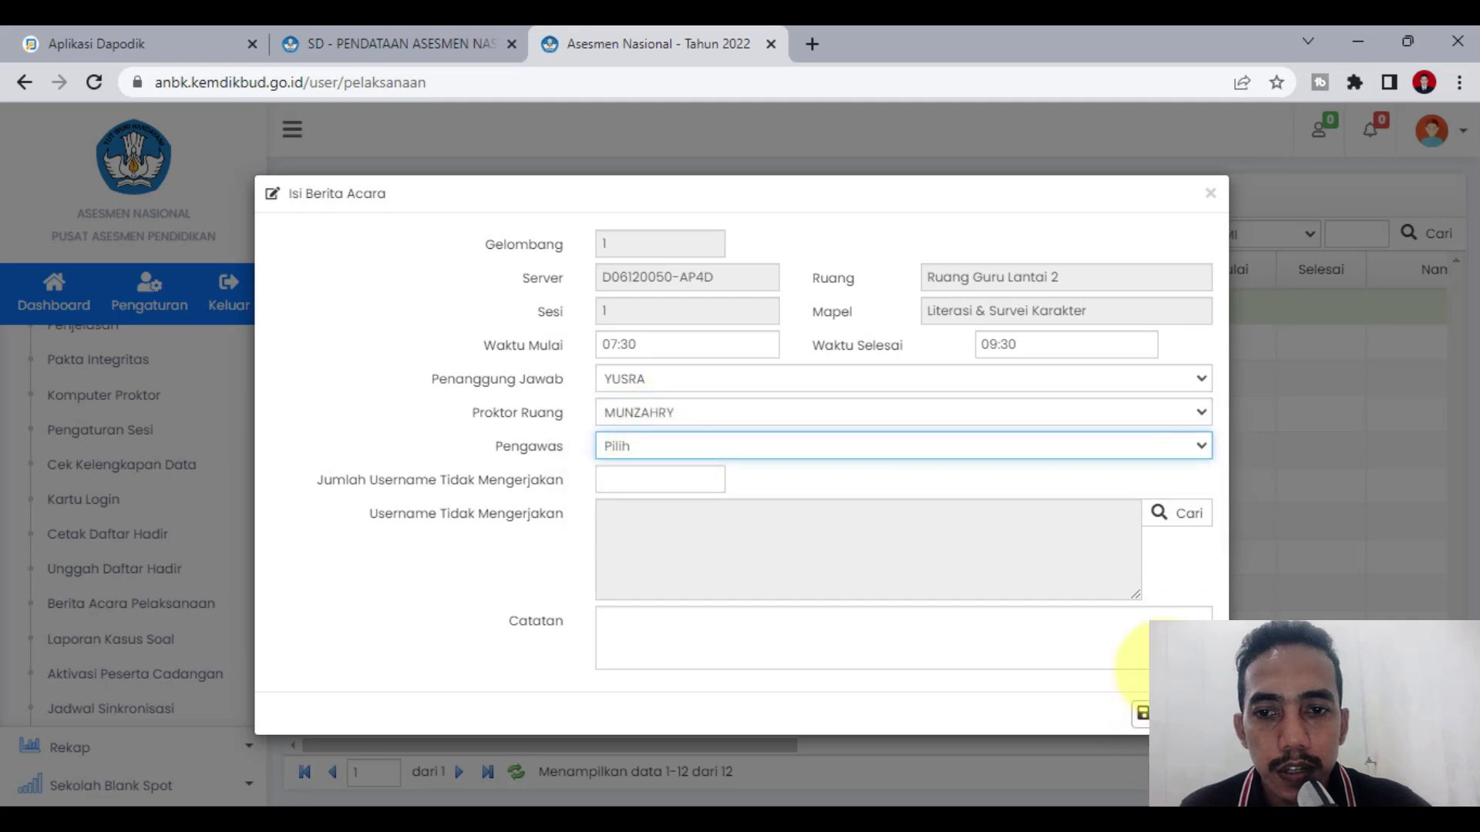
click(1214, 204)
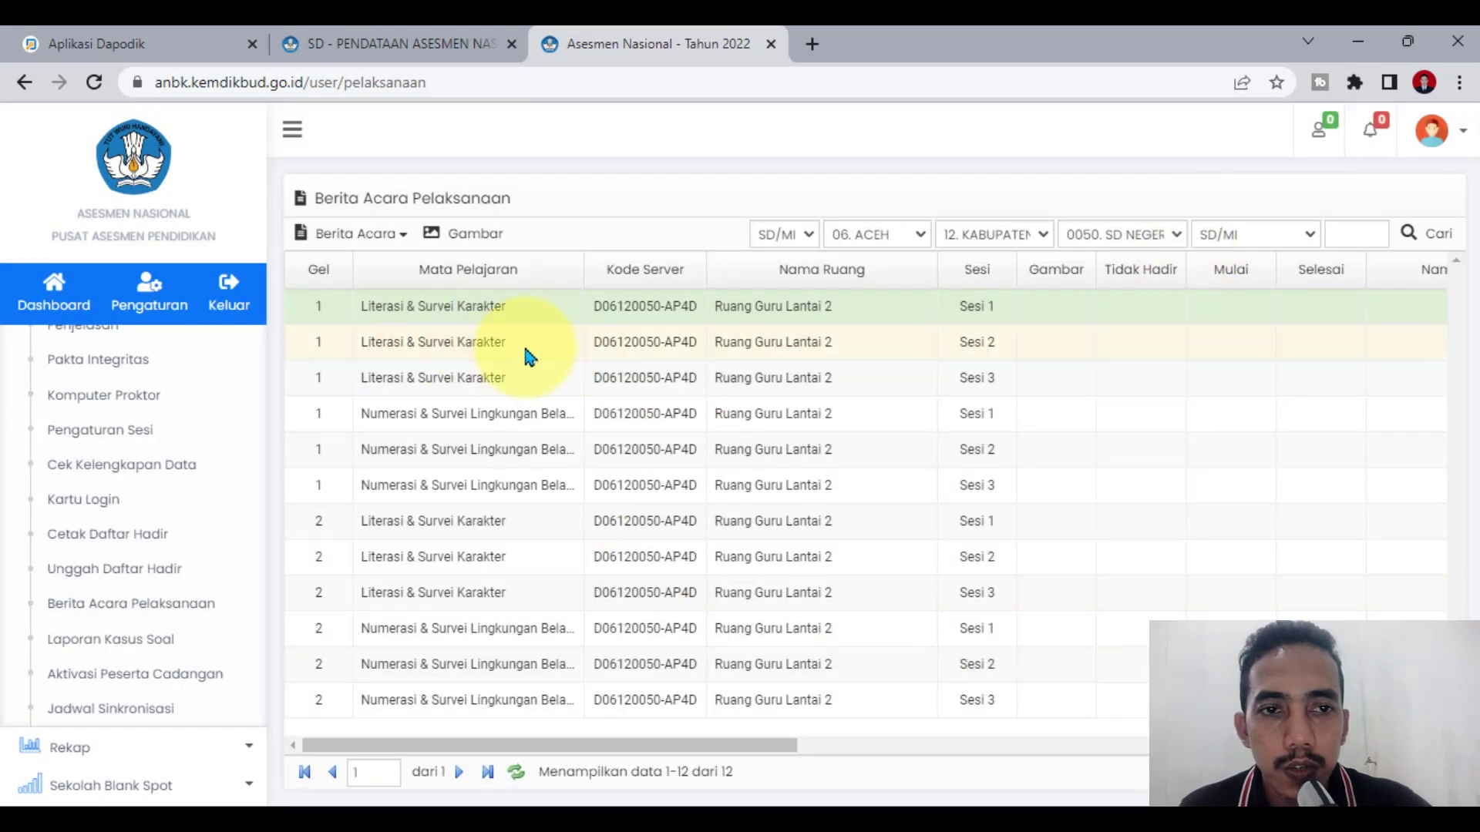
Step: Return to Pakta Integritas and review which staff are registered and their assigned Tugas
scroll(98, 673, up, 3)
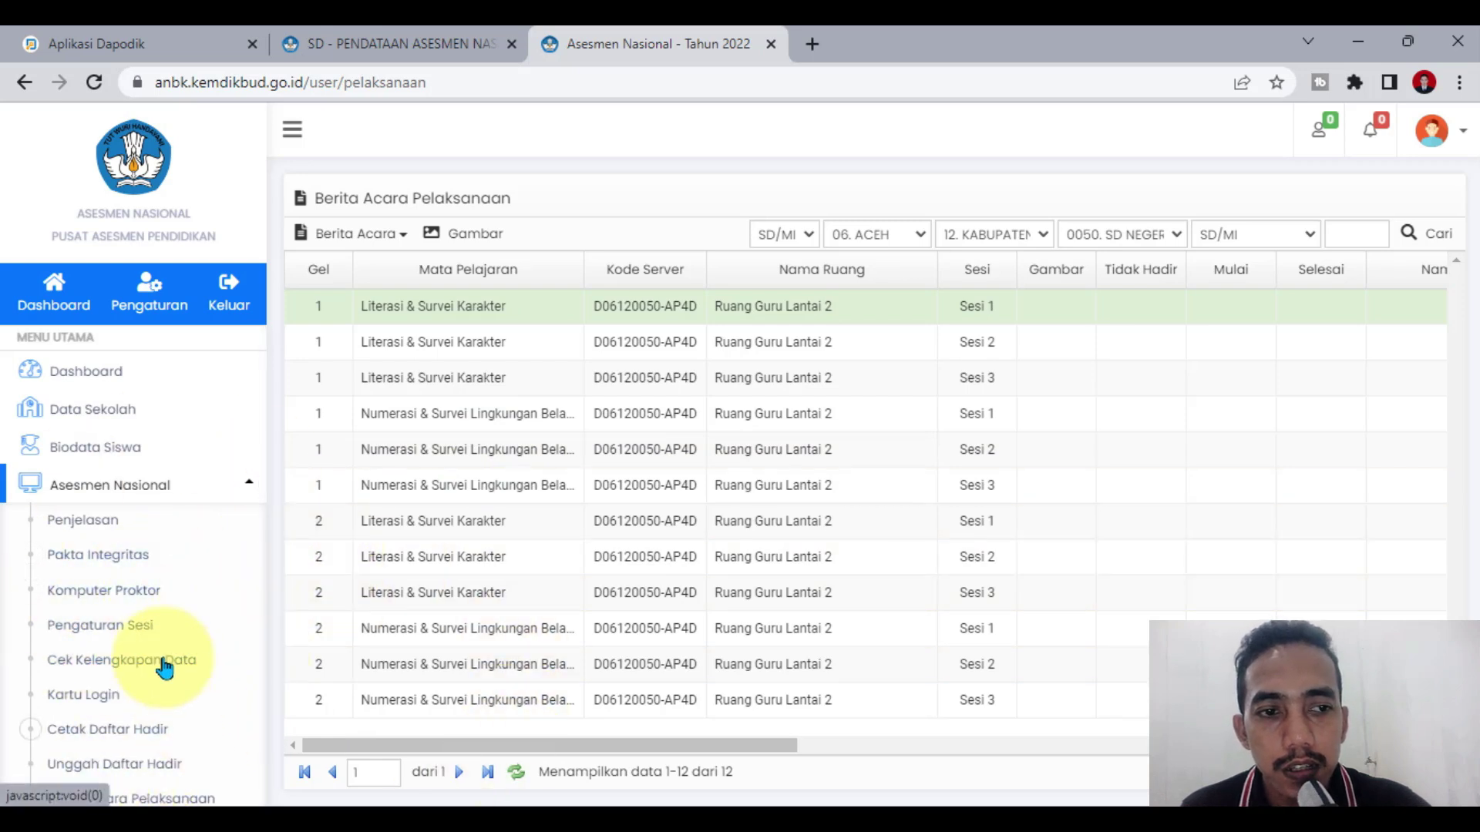
scroll(77, 778, down, 4)
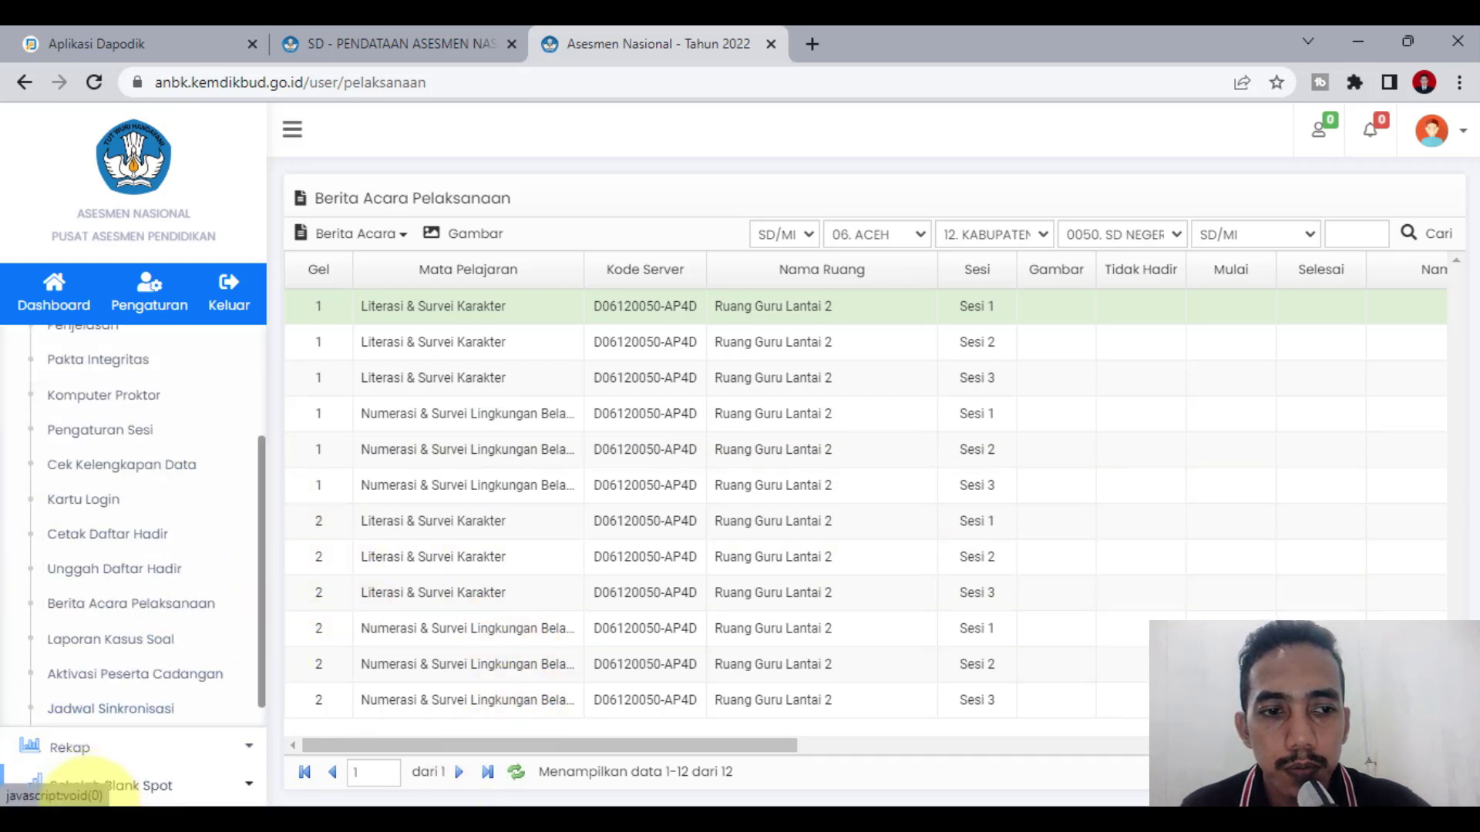
scroll(145, 569, up, 4)
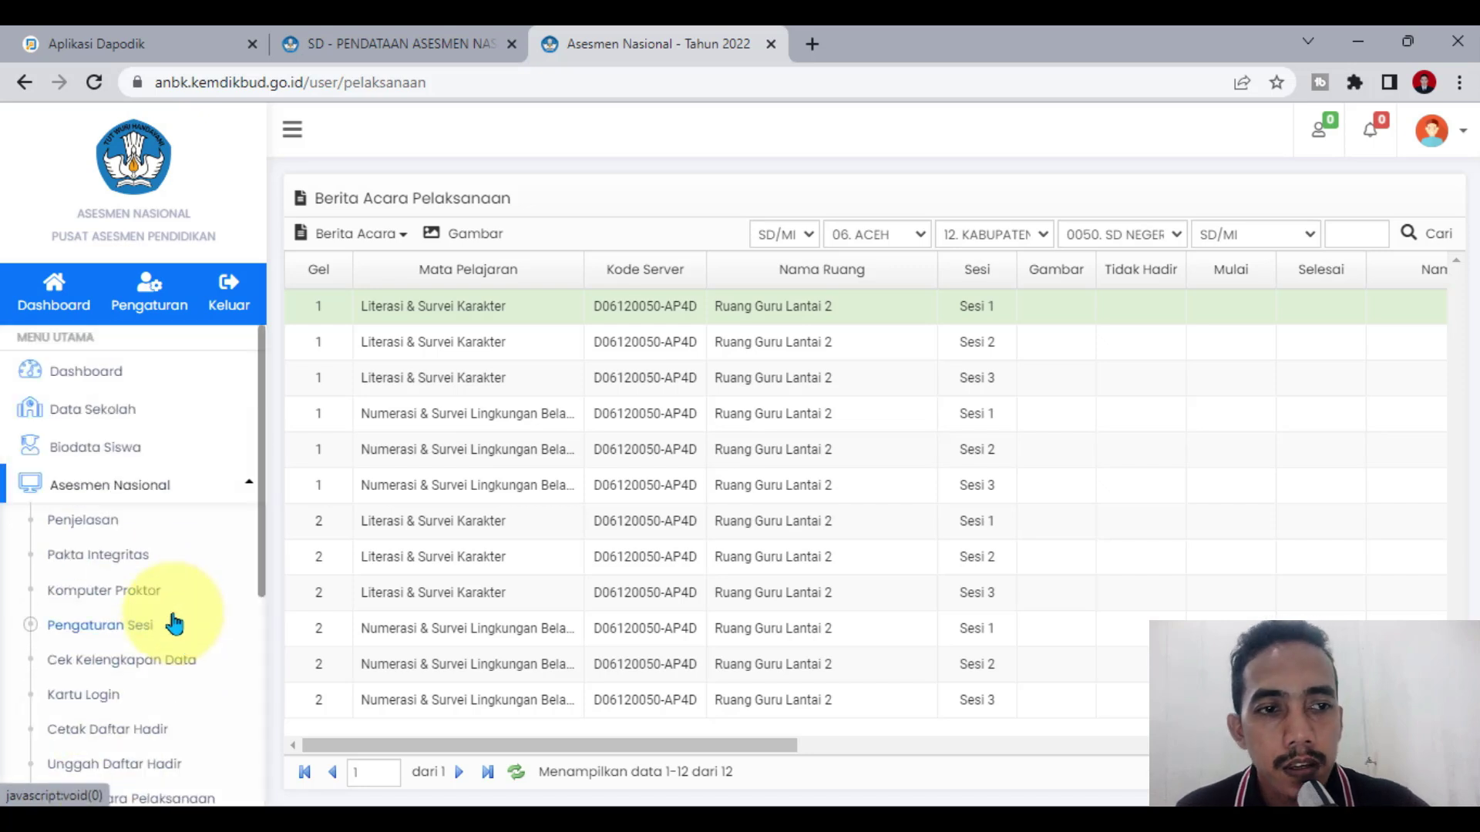
click(129, 572)
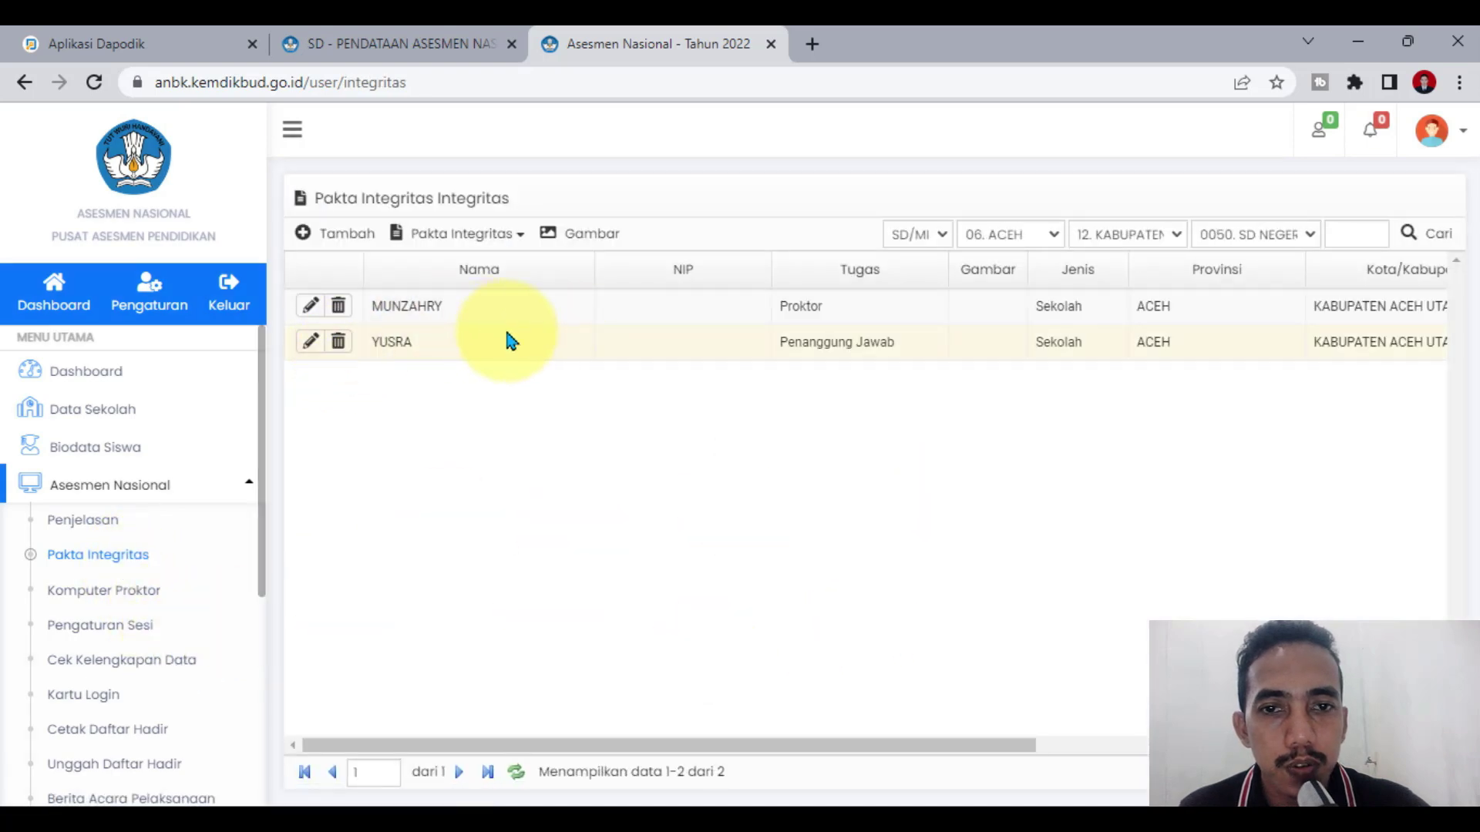
Step: Open Laporan Kasus Soal and start adding a new case report
scroll(200, 630, down, 1)
scroll(194, 632, down, 2)
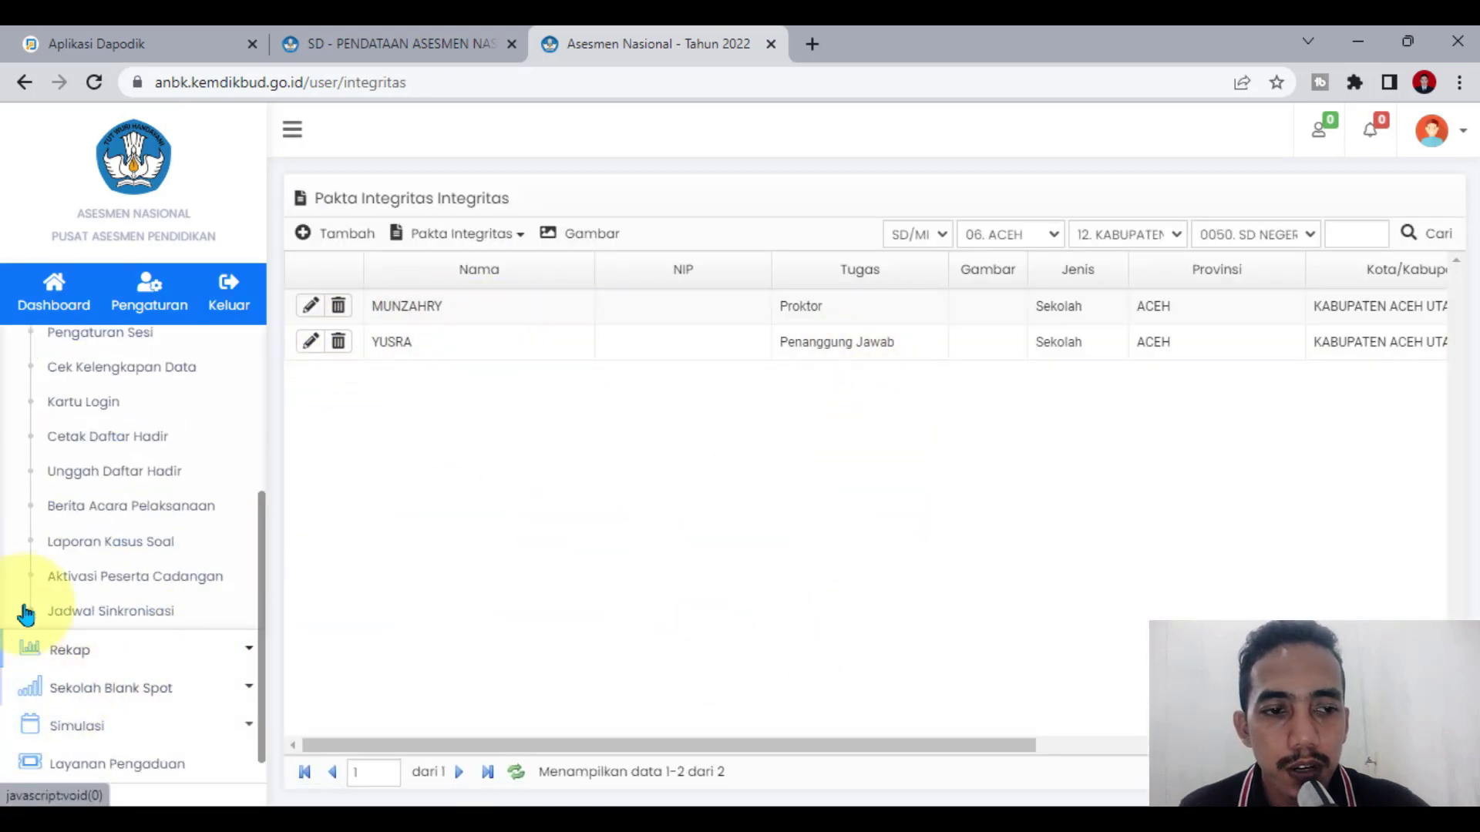
click(90, 544)
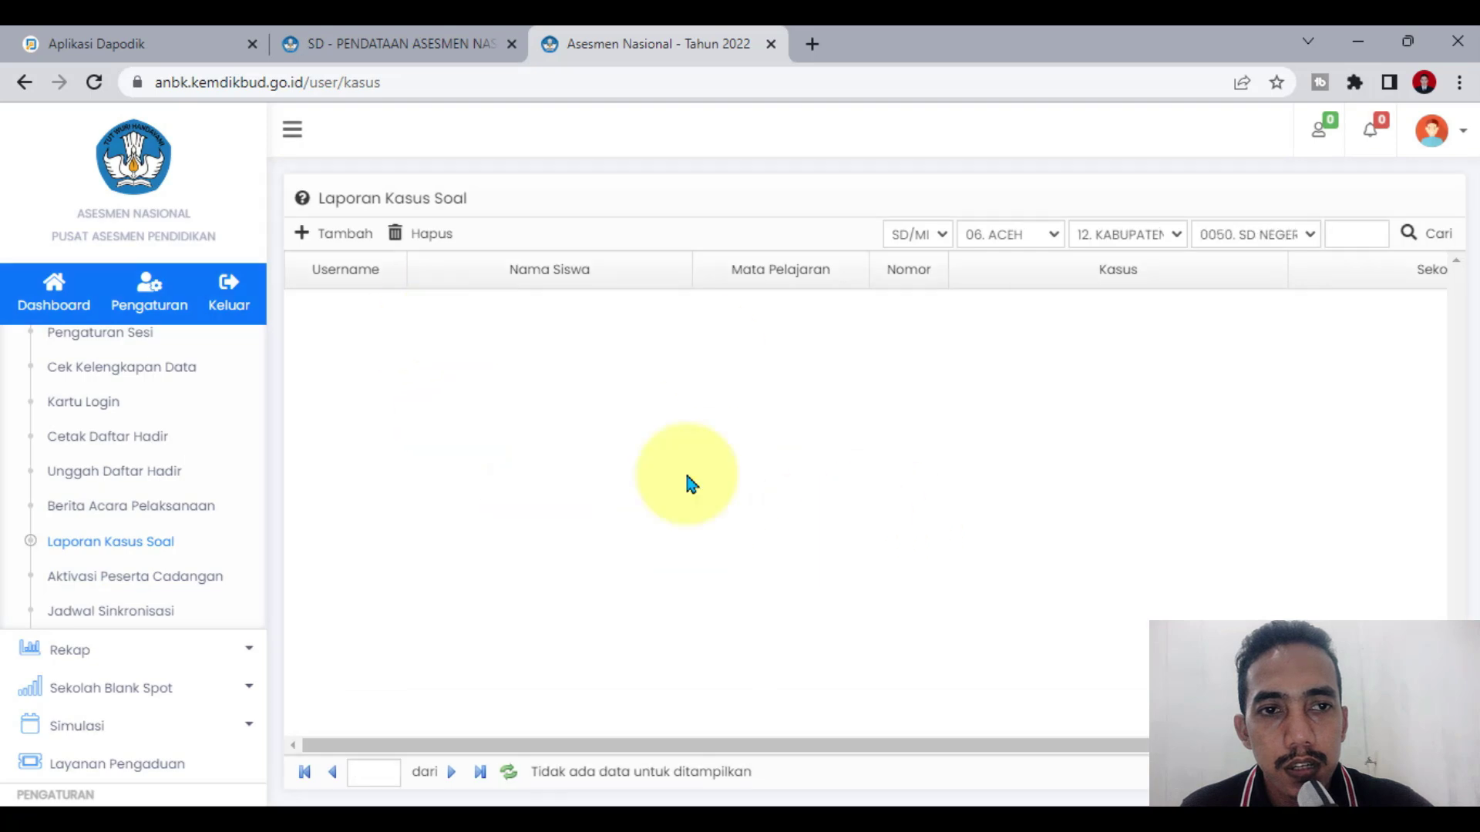
click(310, 238)
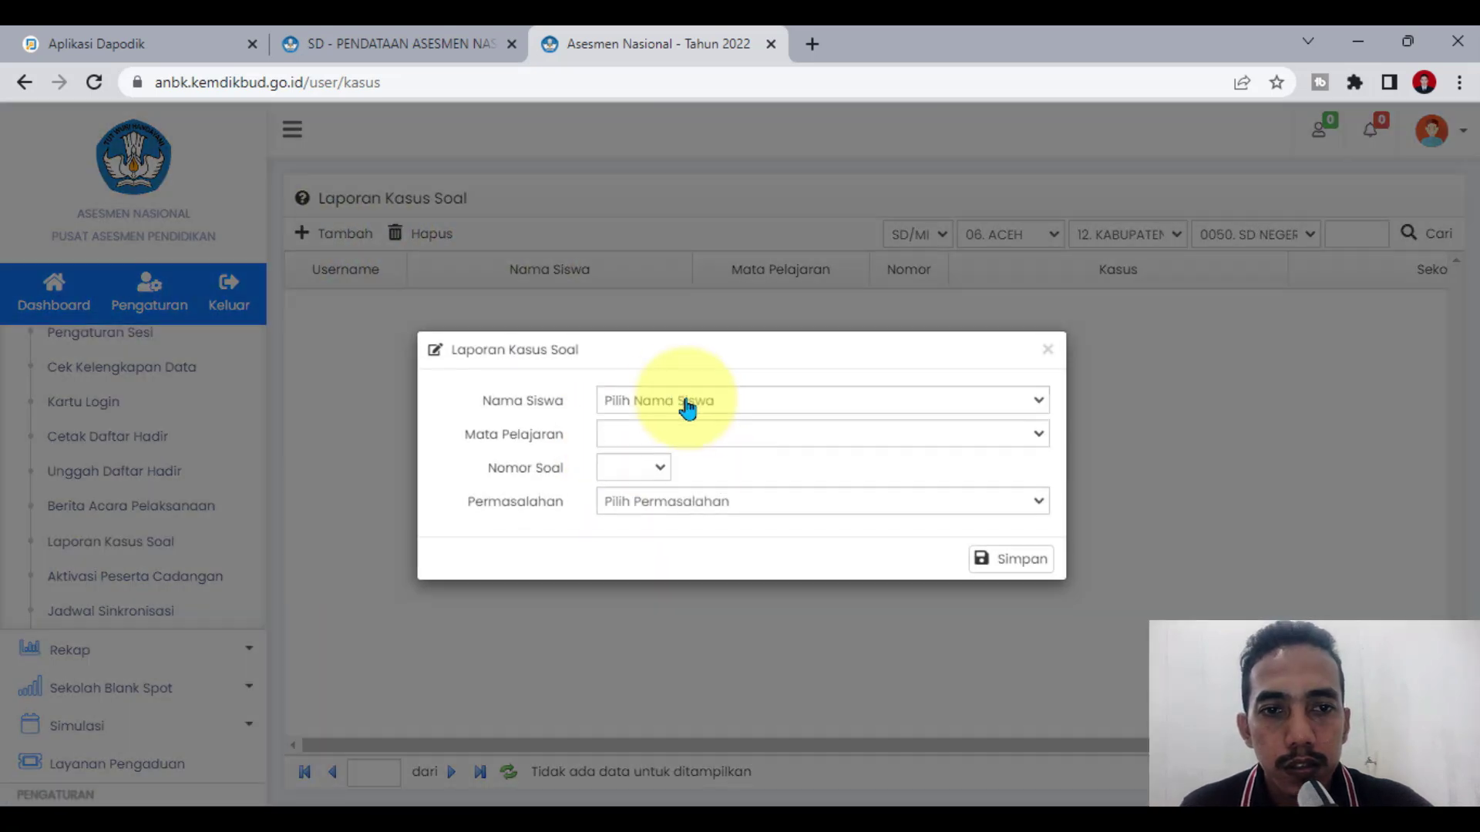
Step: Try filling in the first listed student, Literasi & Survei Karakter, question 15 and Jumlah soal kurang, then close the report without saving
click(683, 403)
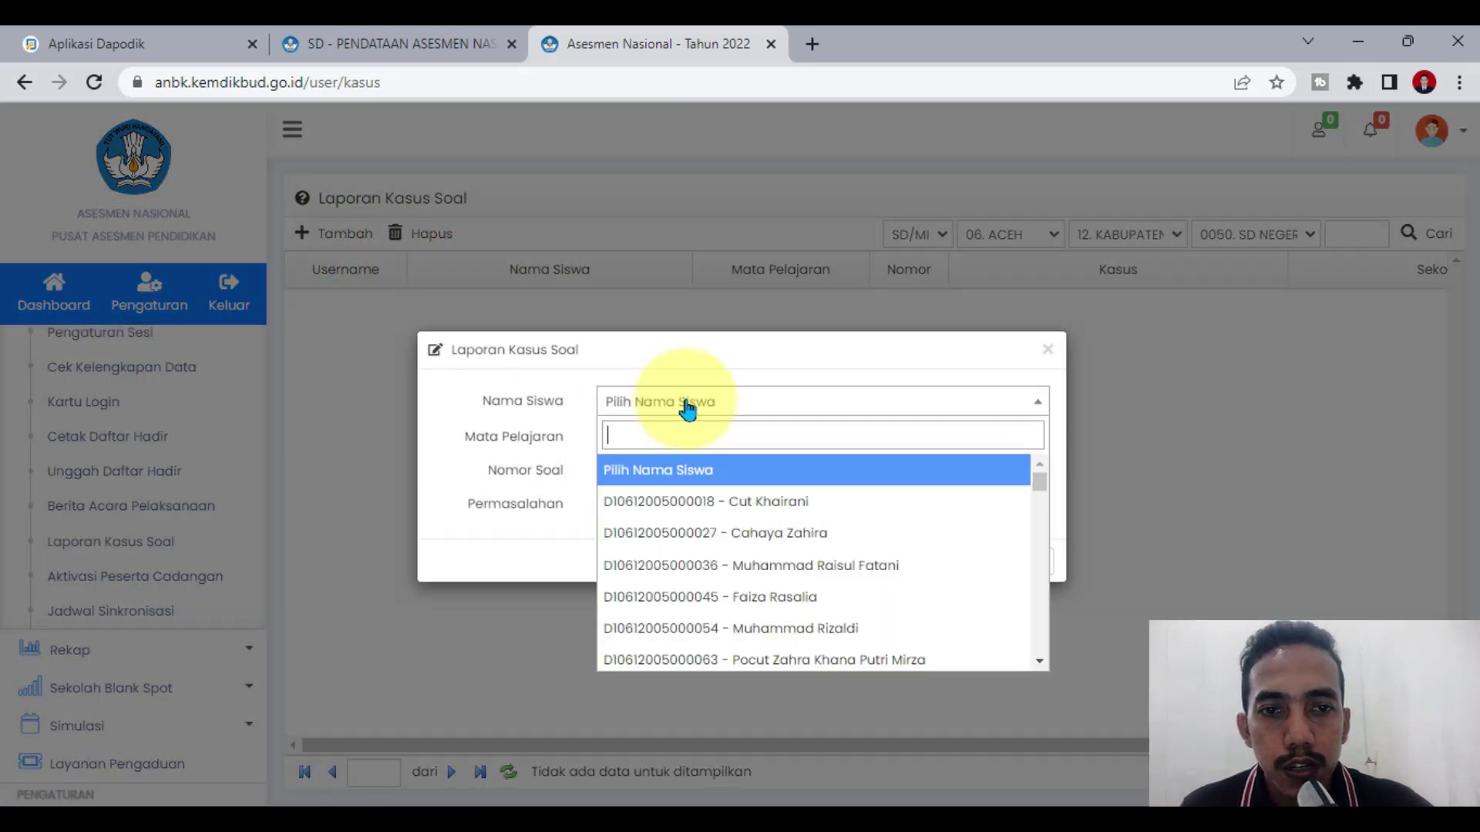
click(774, 501)
click(679, 438)
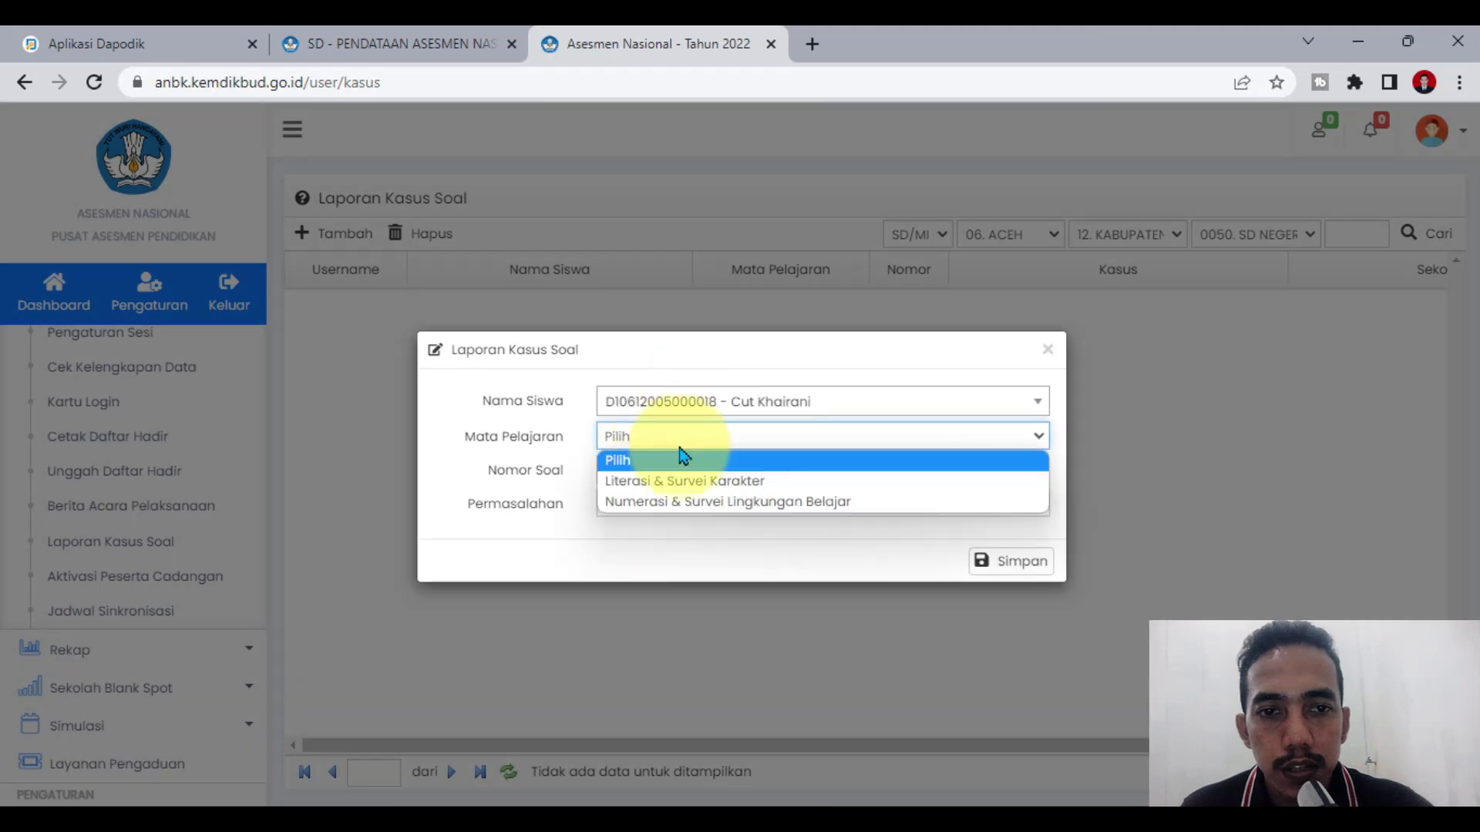
click(682, 483)
click(655, 471)
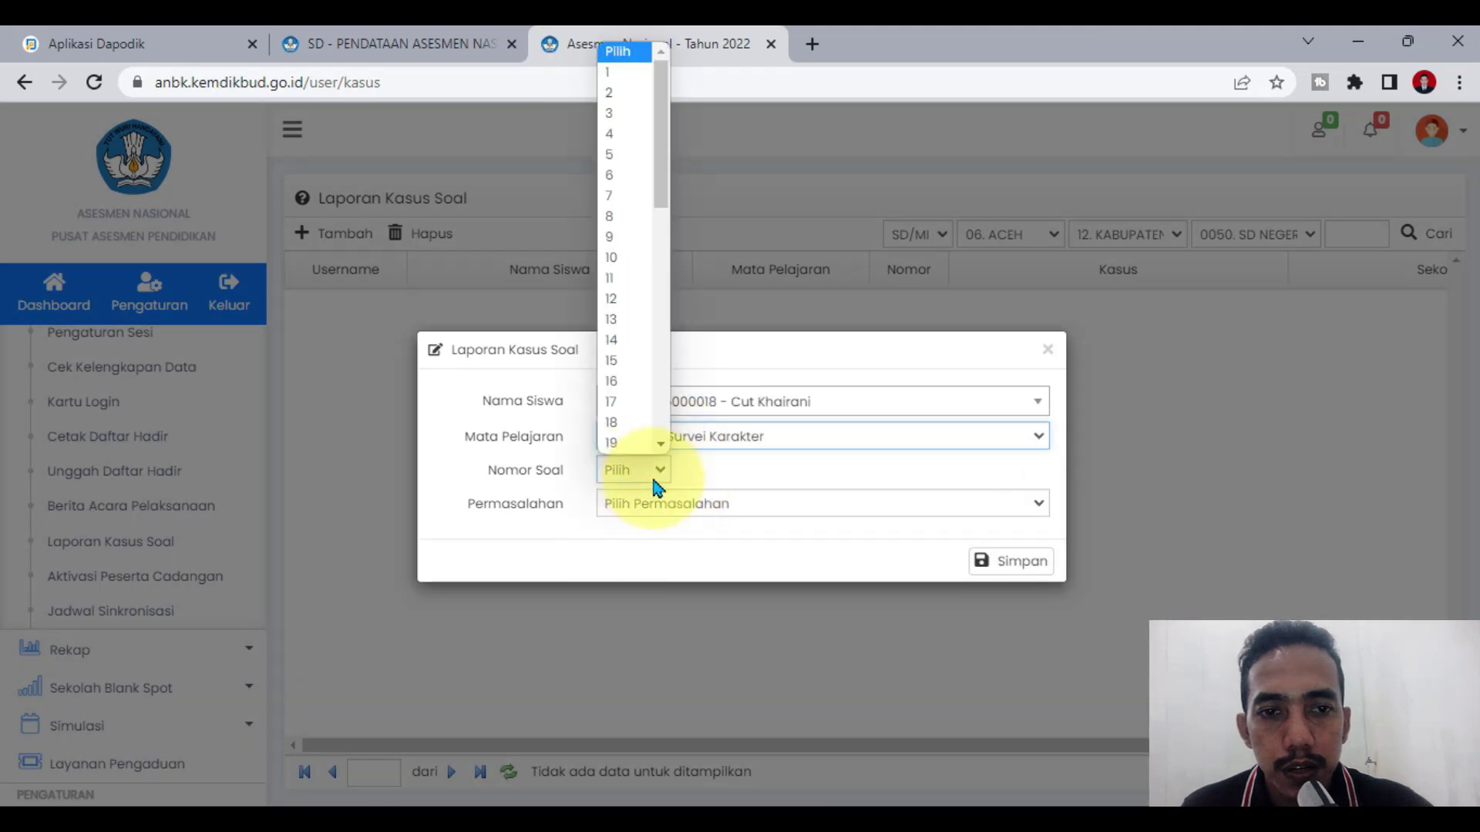
click(621, 362)
click(698, 503)
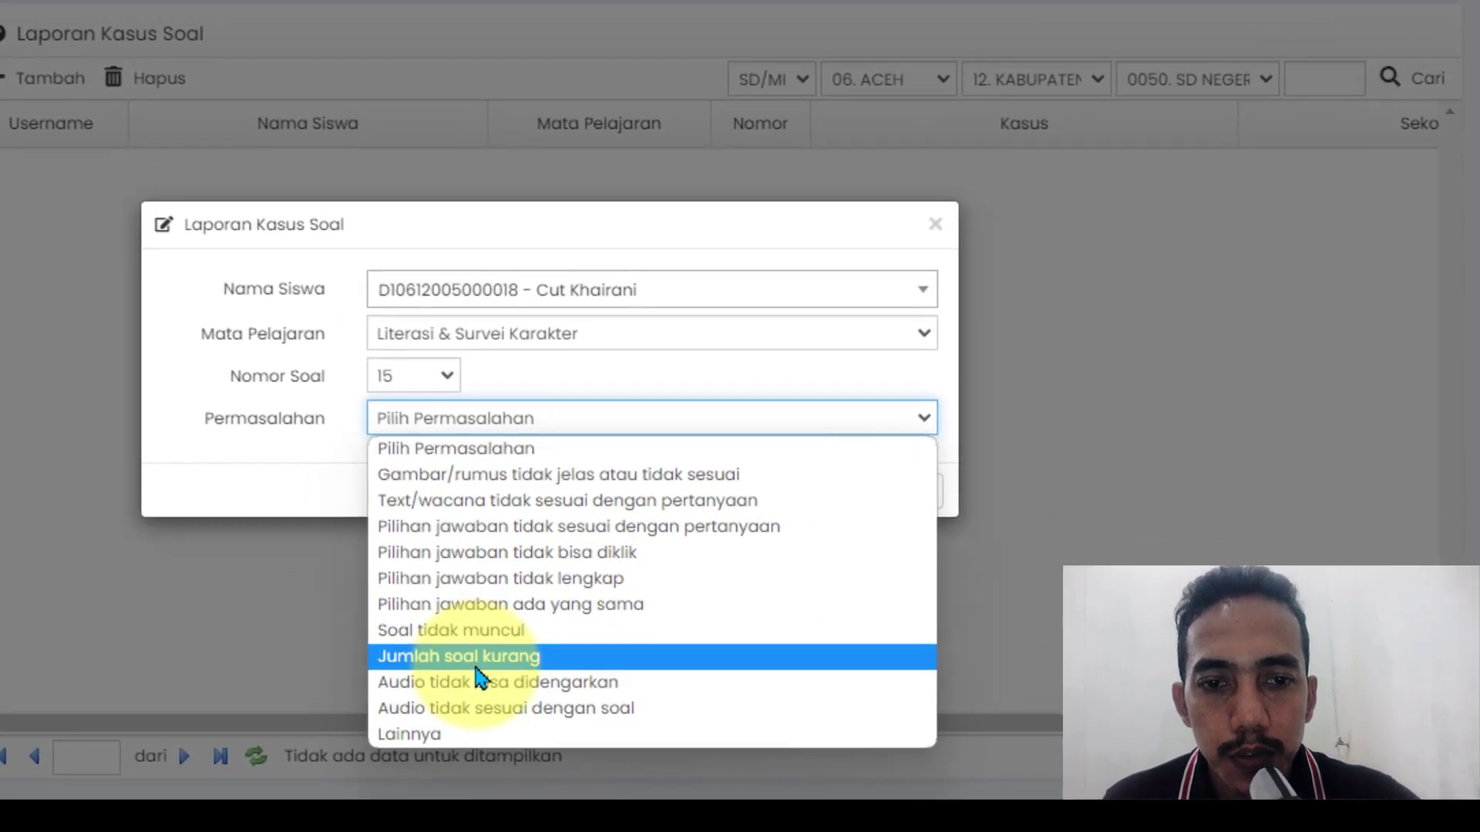
click(478, 659)
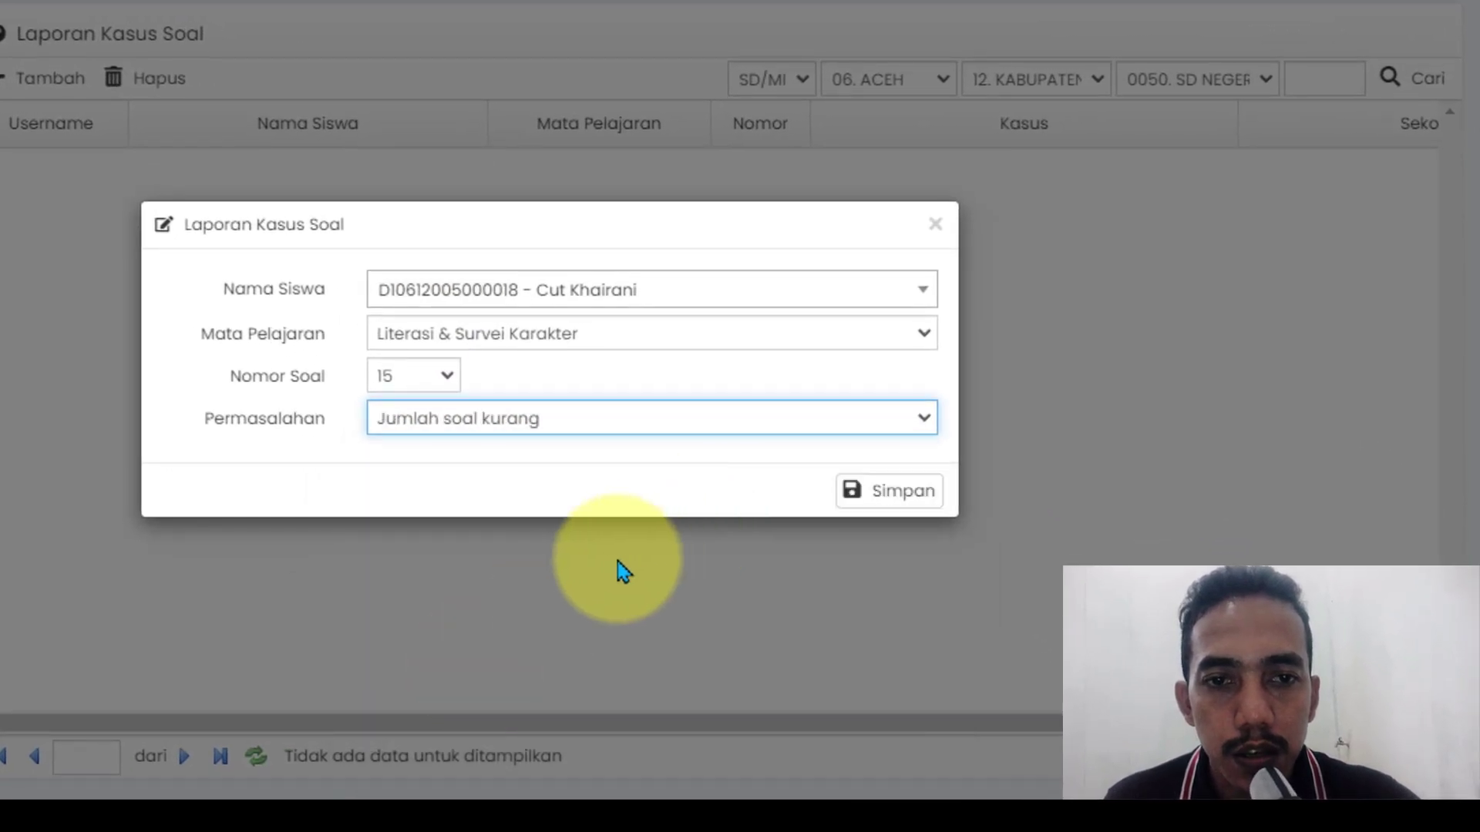
click(933, 229)
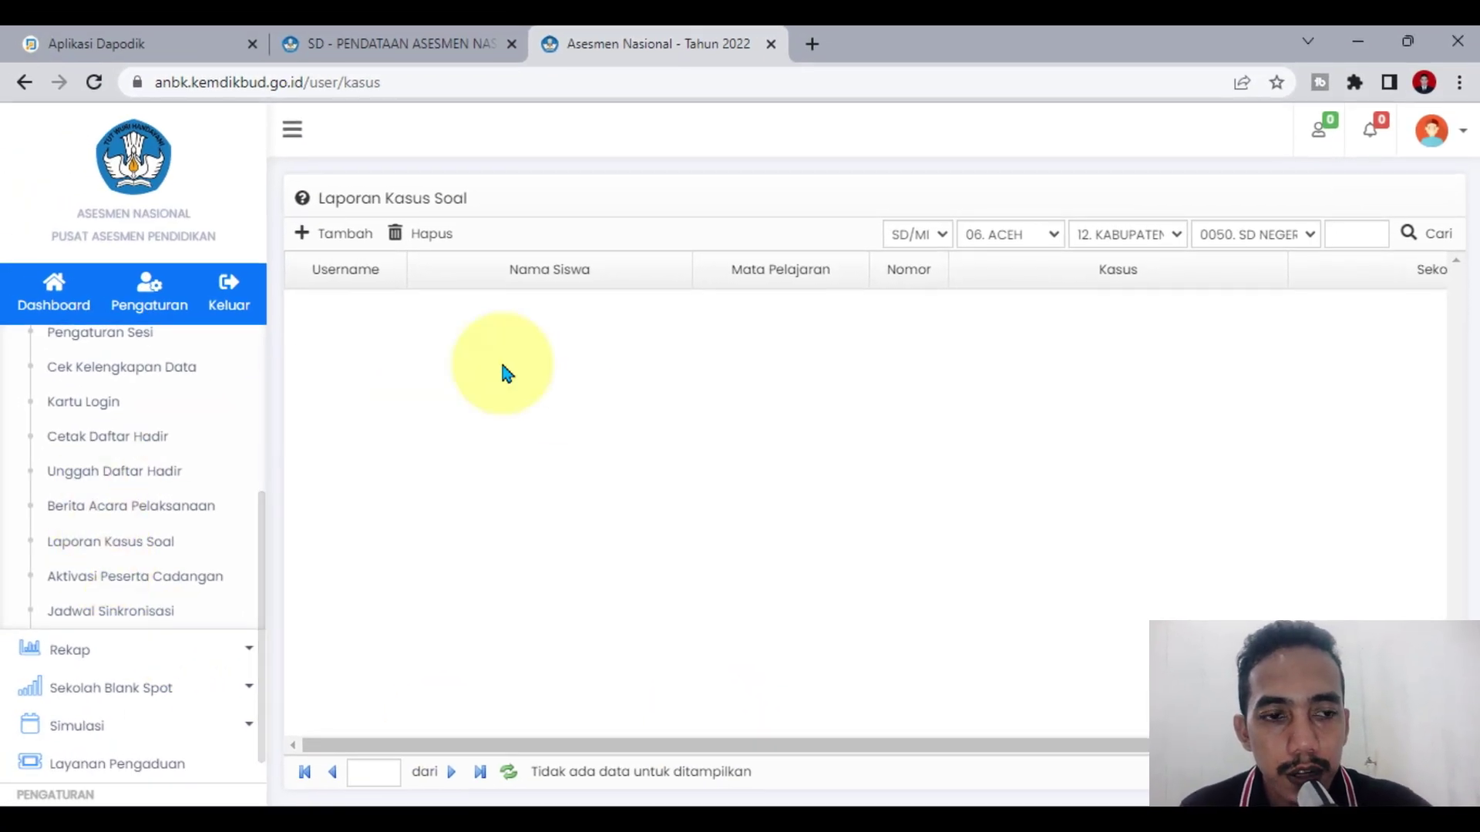
Step: In Aktivasi Peserta Cadangan, try choosing an absent participant and a reserve participant to replace them, then close the form without saving
scroll(35, 447, down, 1)
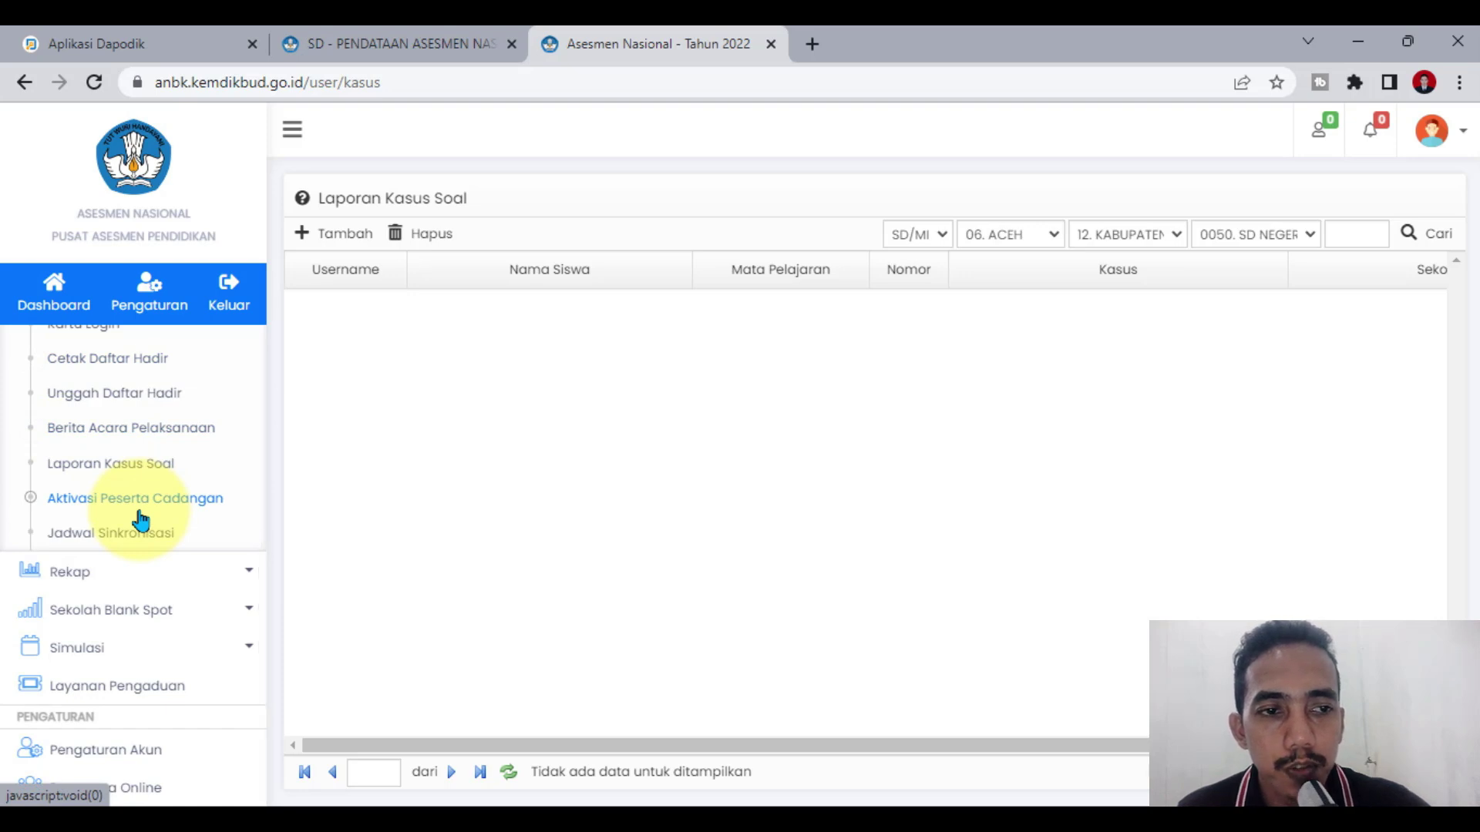
click(221, 508)
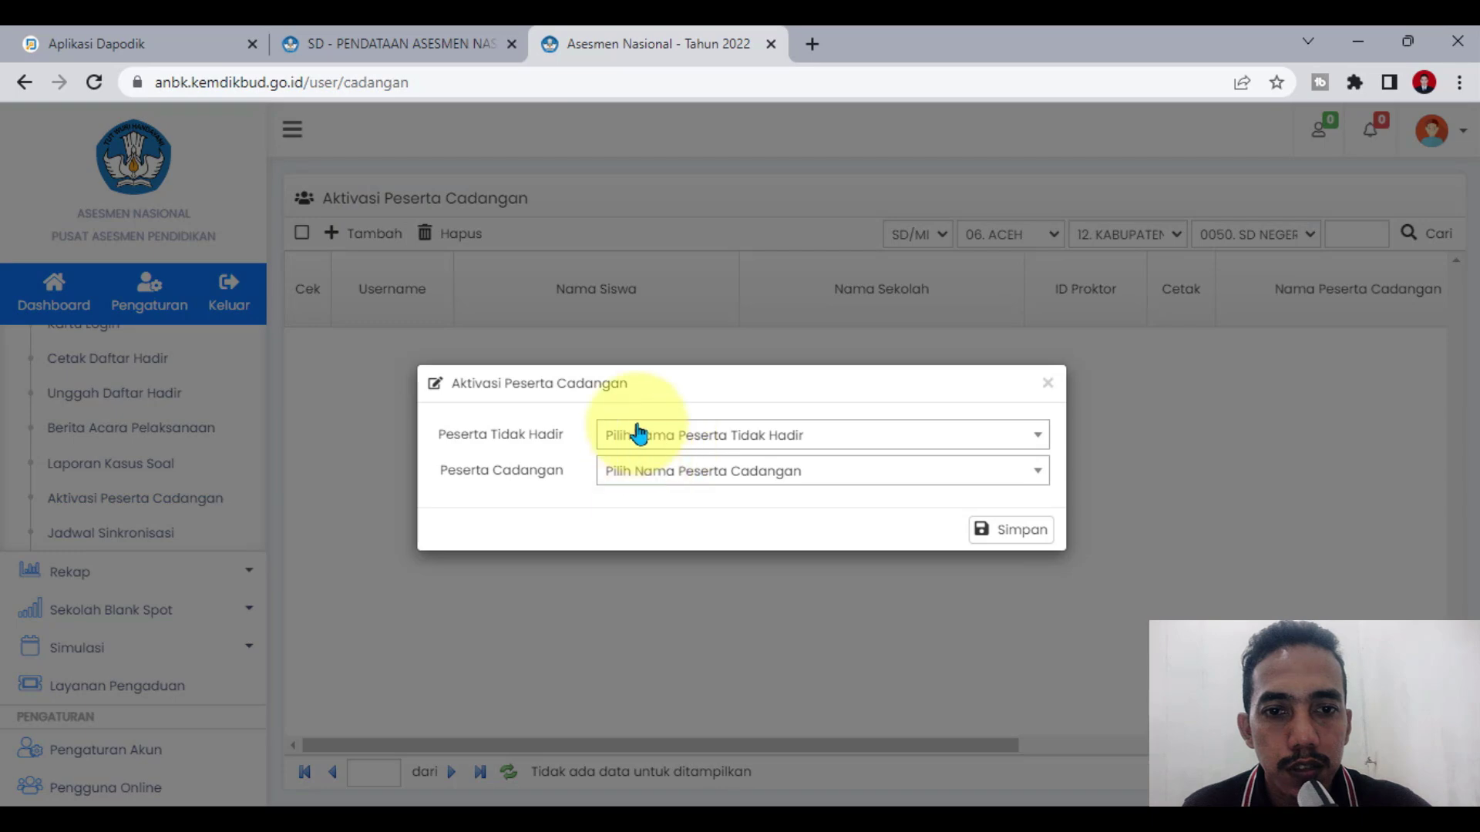
click(644, 433)
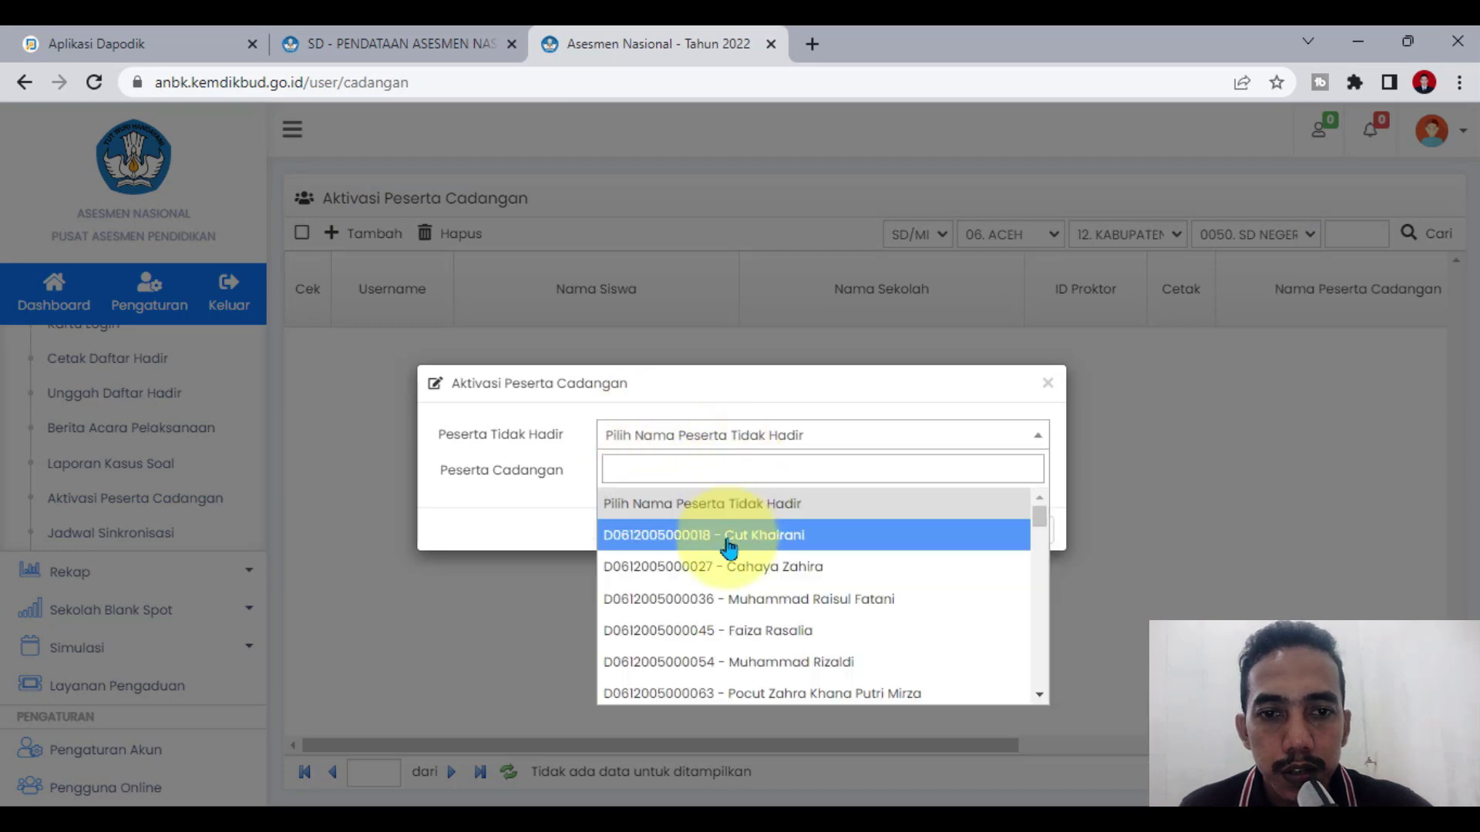
click(728, 546)
click(763, 483)
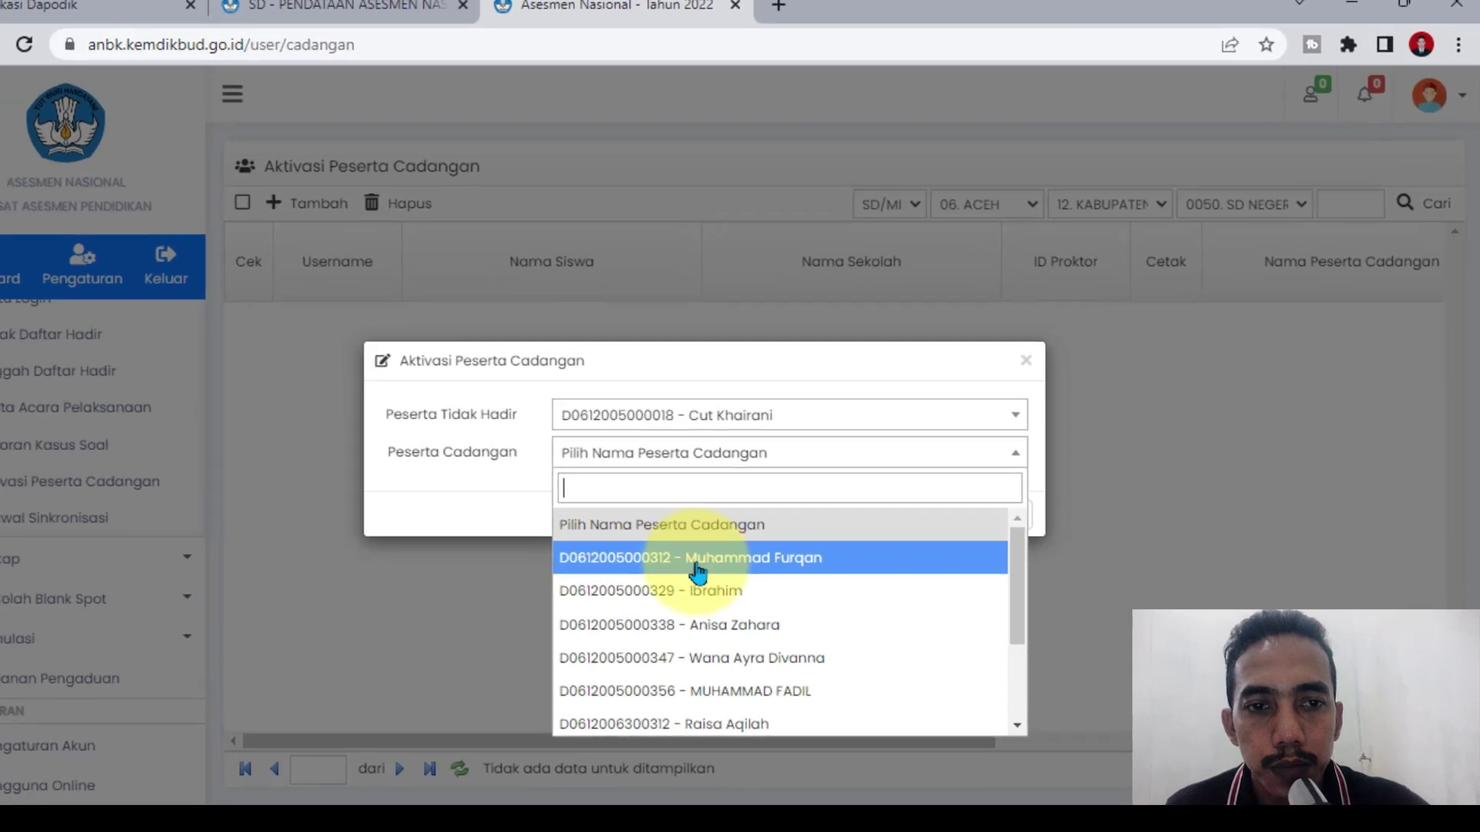
scroll(809, 604, down, 2)
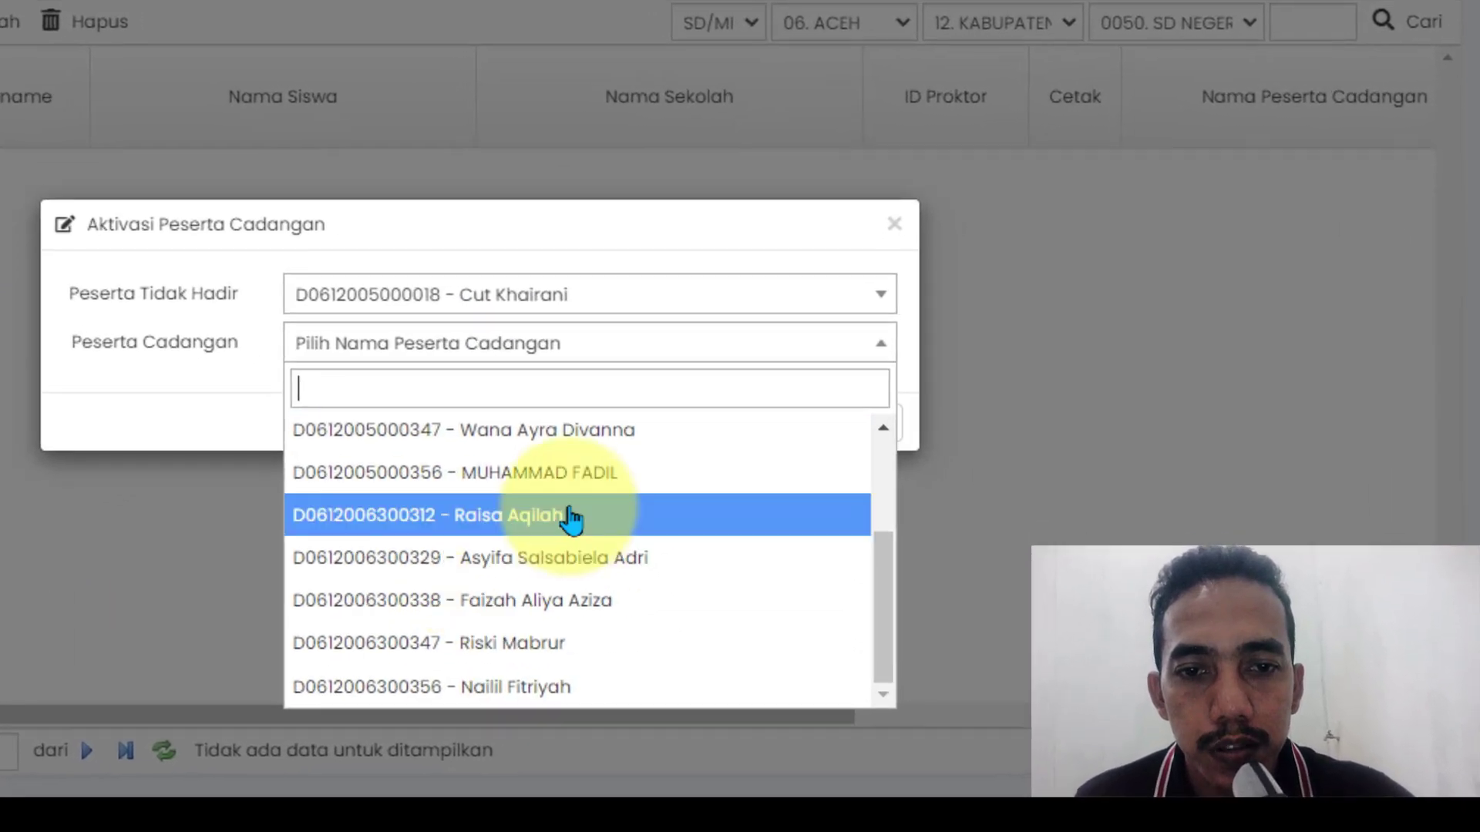
click(572, 521)
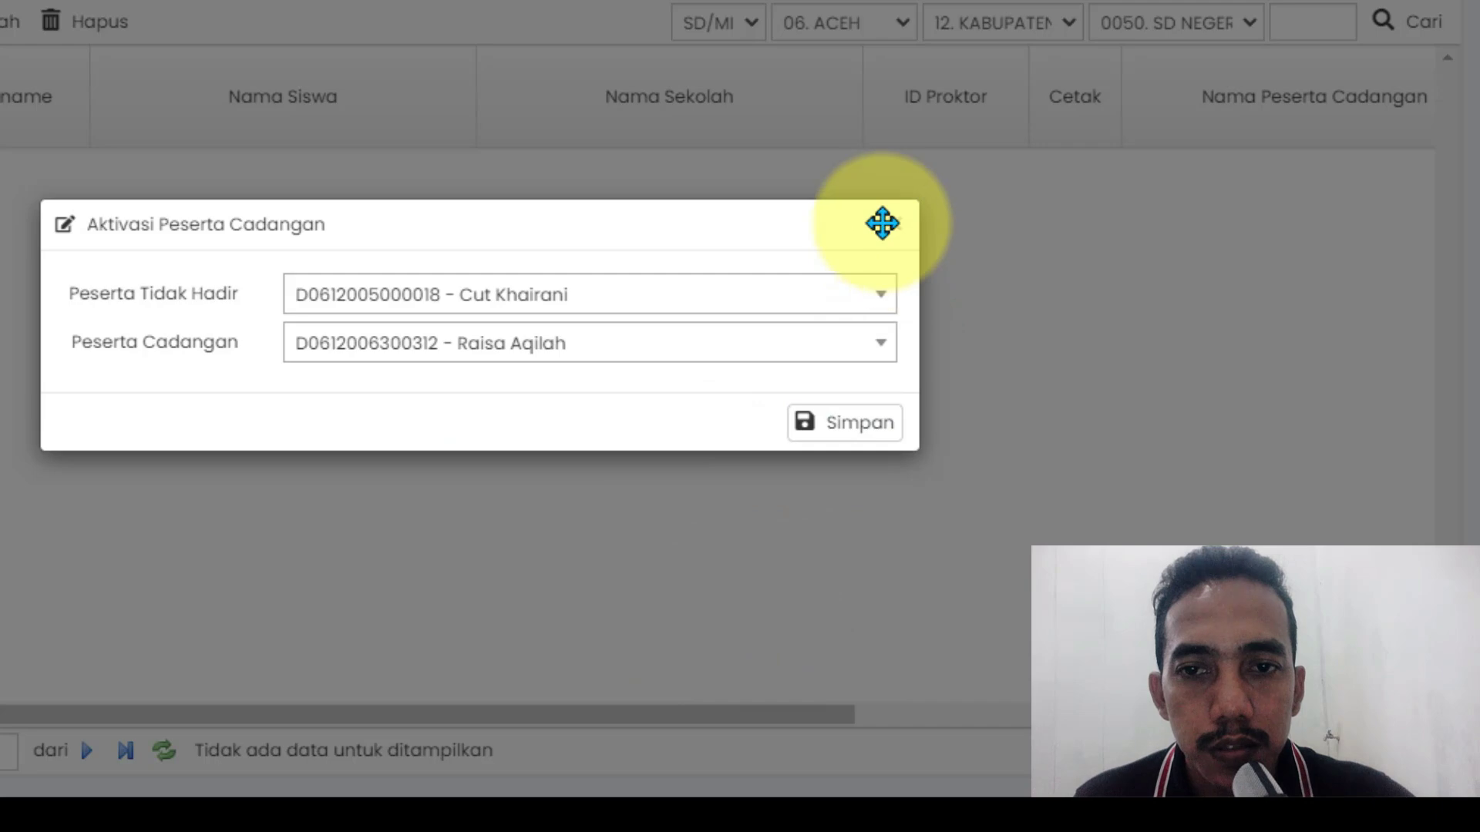
click(888, 231)
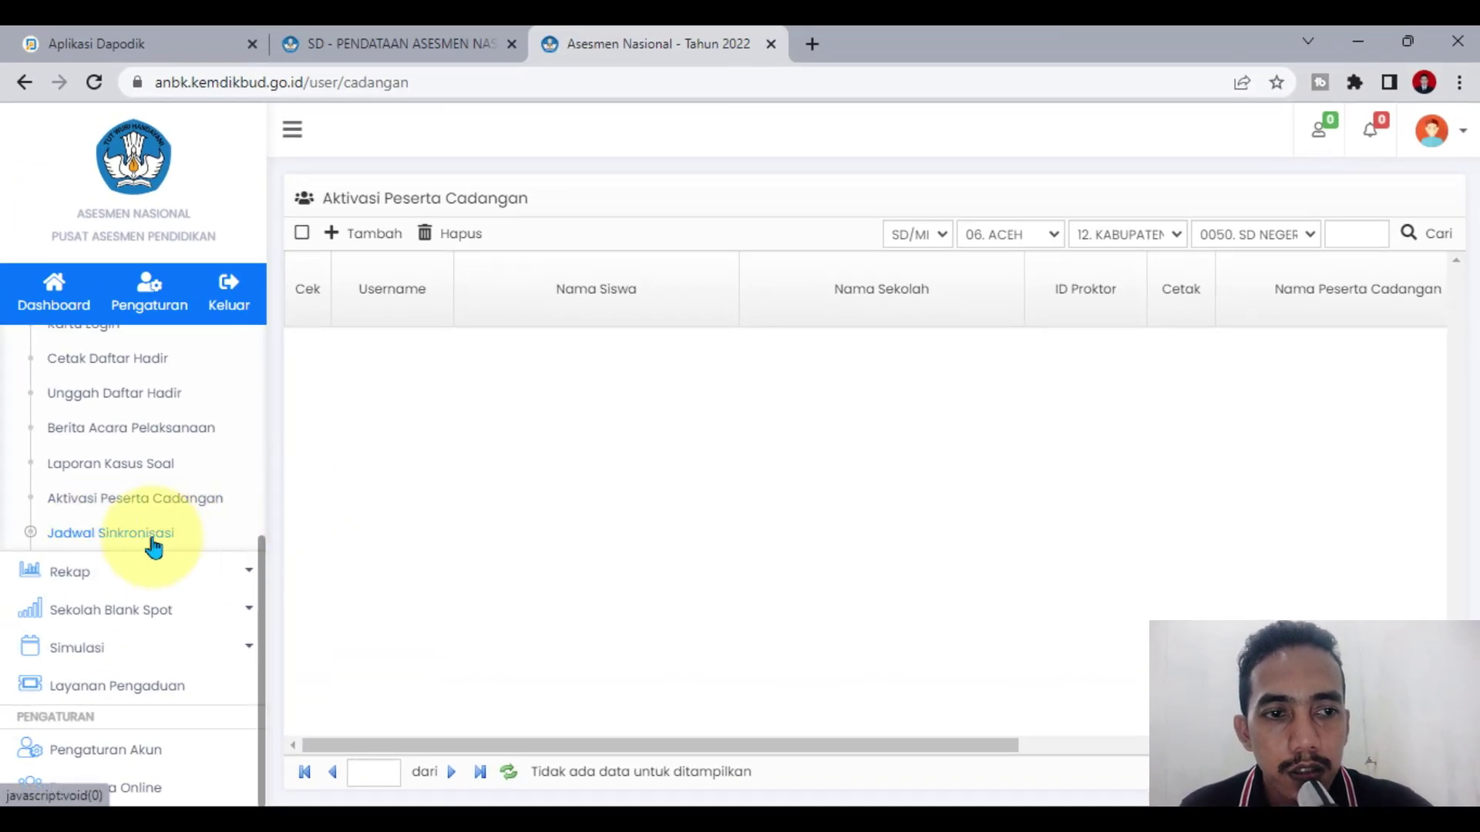
Step: Check the Jadwal Sinkronisasi page, then open Rekap Upload under Rekap
click(128, 539)
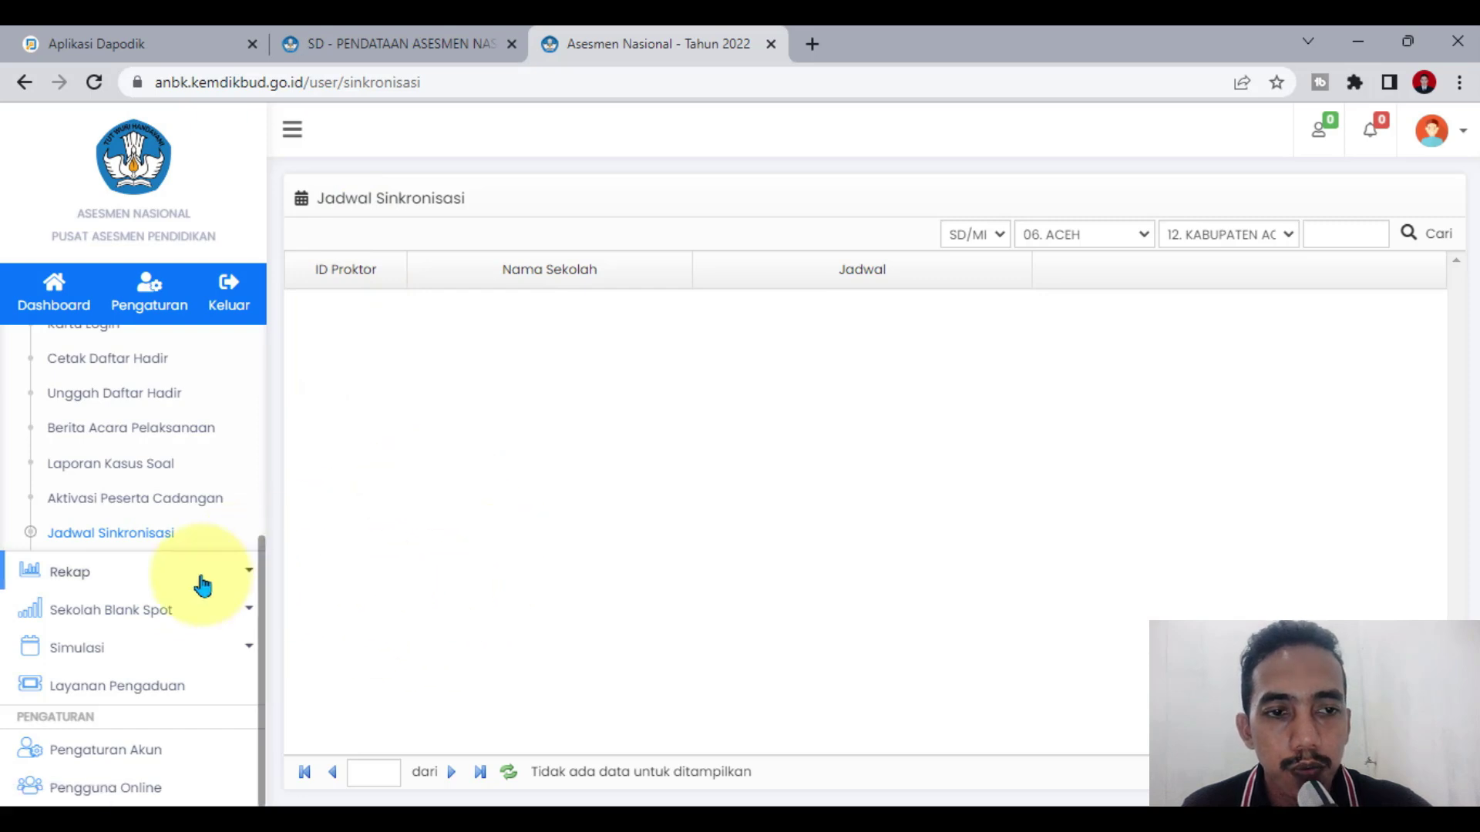
scroll(228, 595, up, 3)
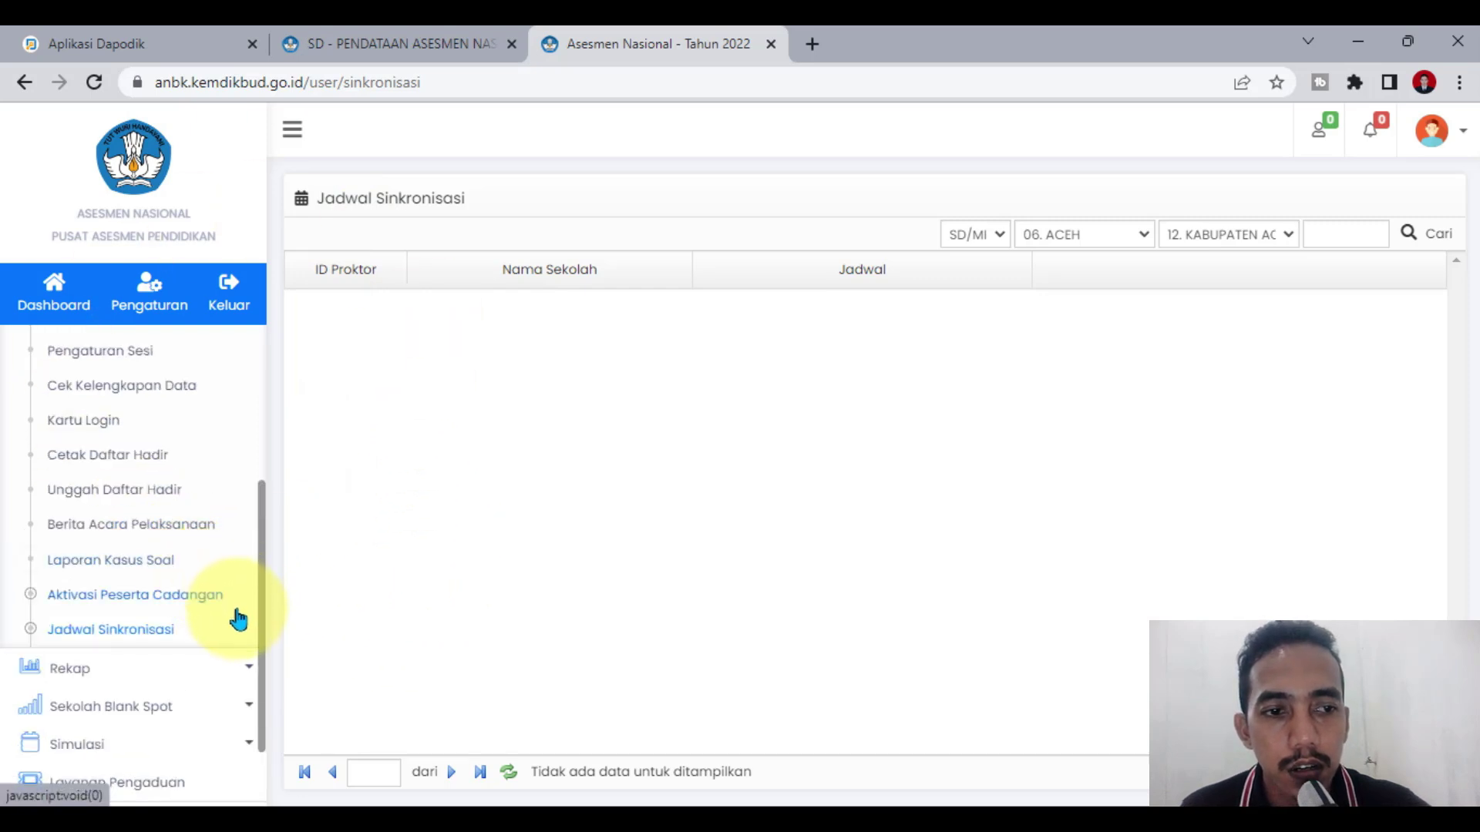
click(123, 686)
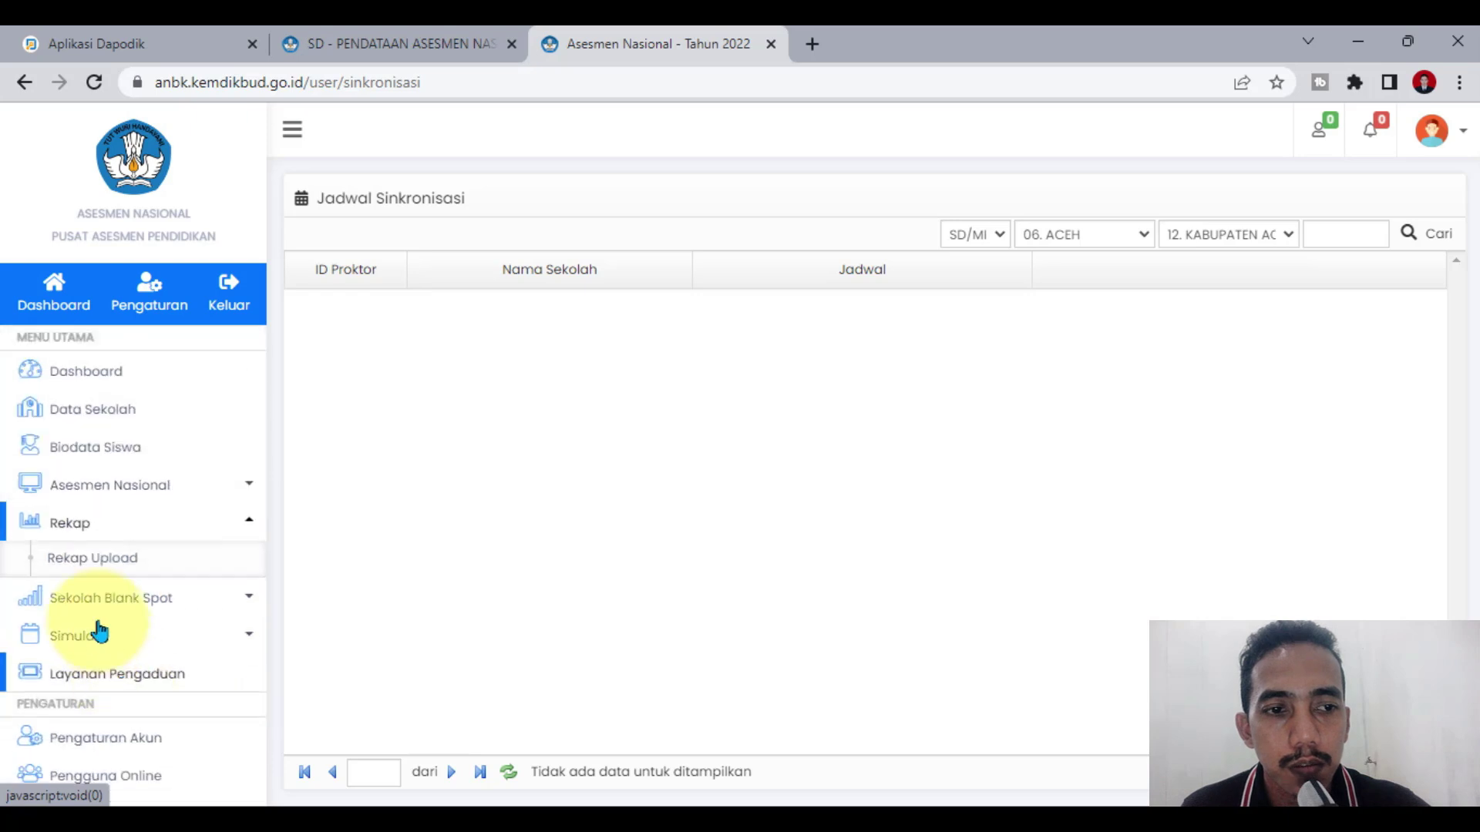
click(104, 571)
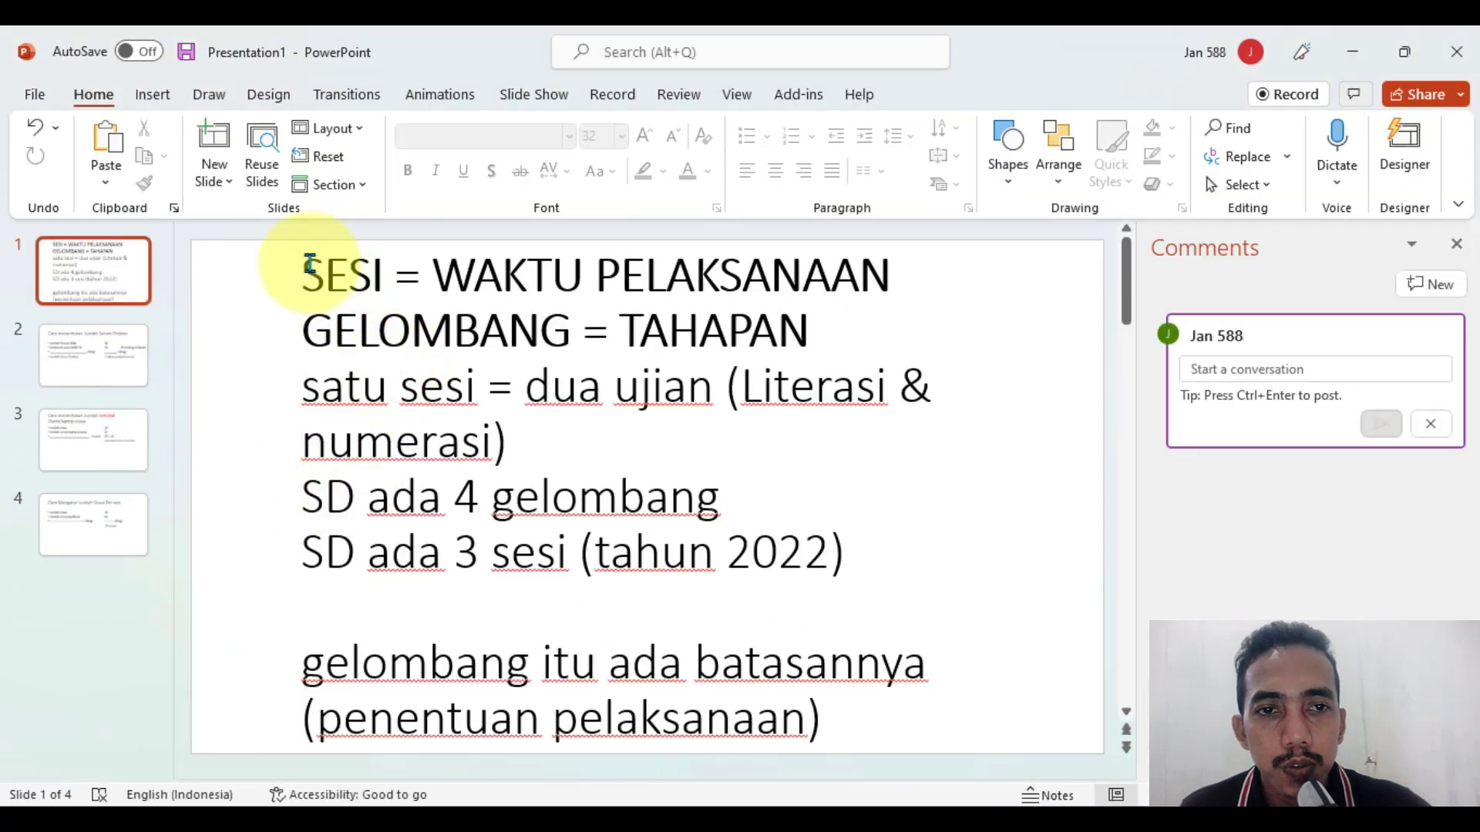
Step: On slide 1 of the PowerPoint presentation, review the definitions of SESI and GELOMBANG and the two exams in one session
click(309, 265)
drag(309, 331, 802, 331)
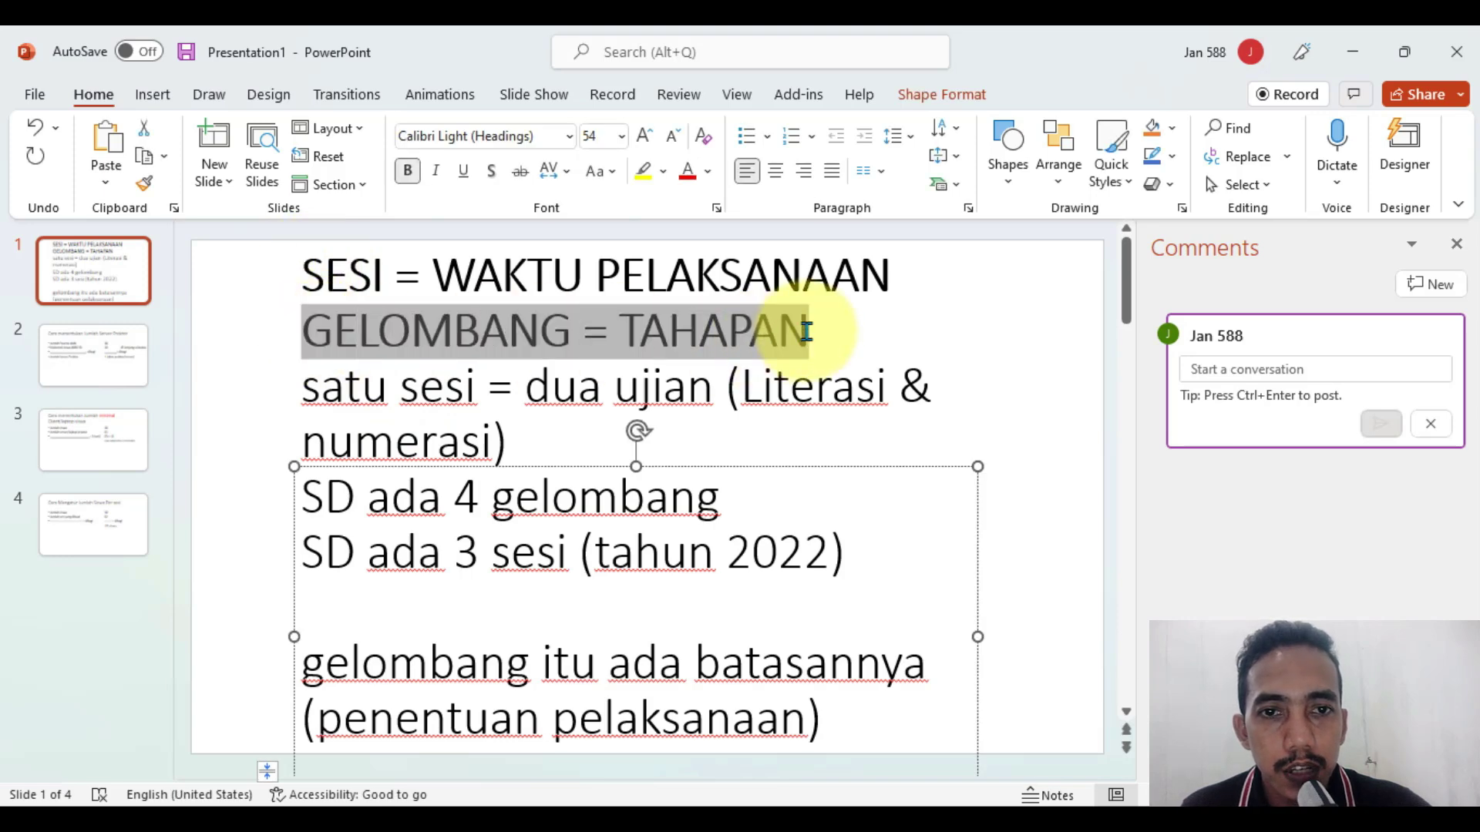
click(395, 436)
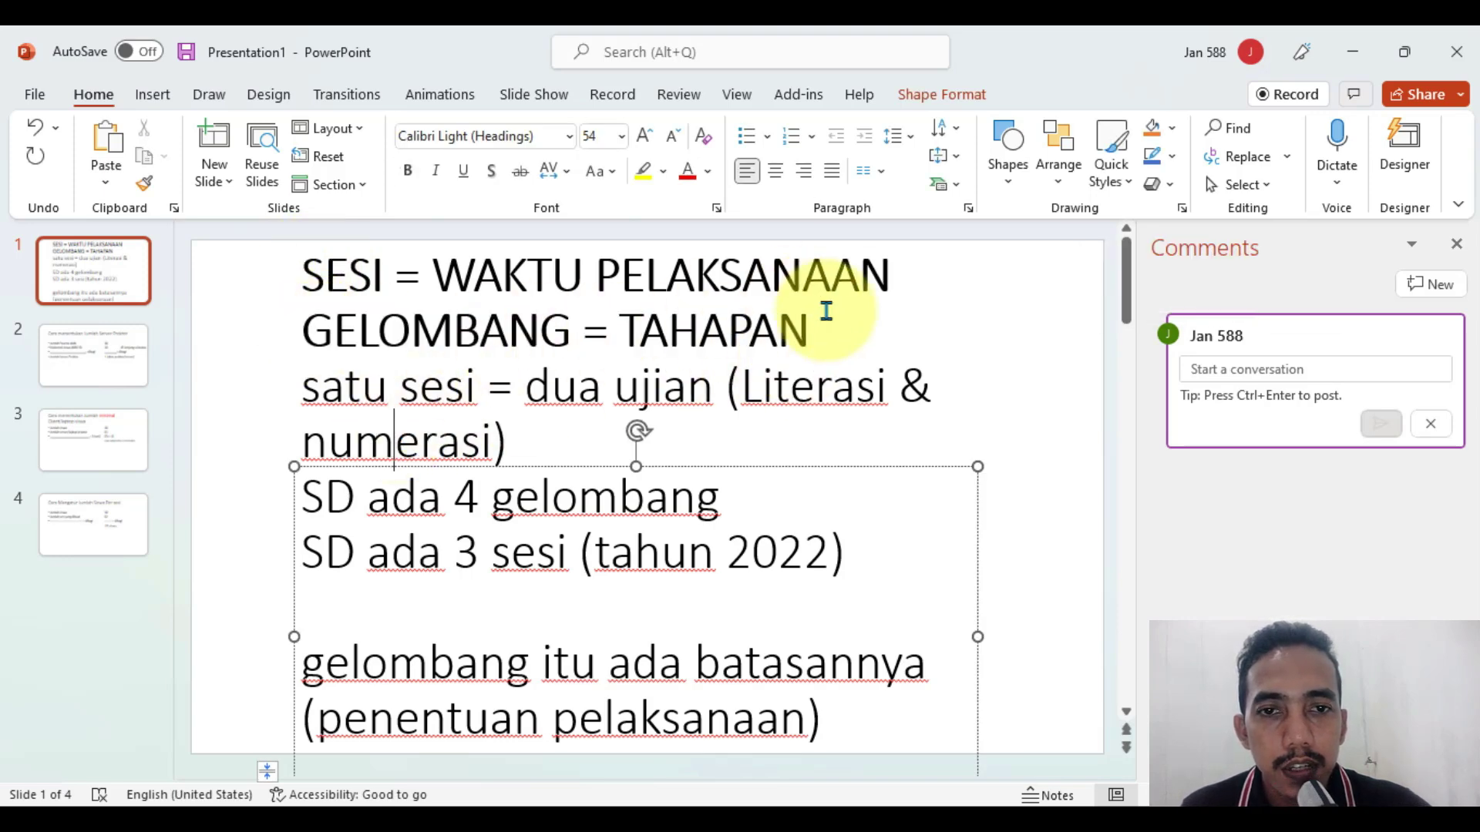